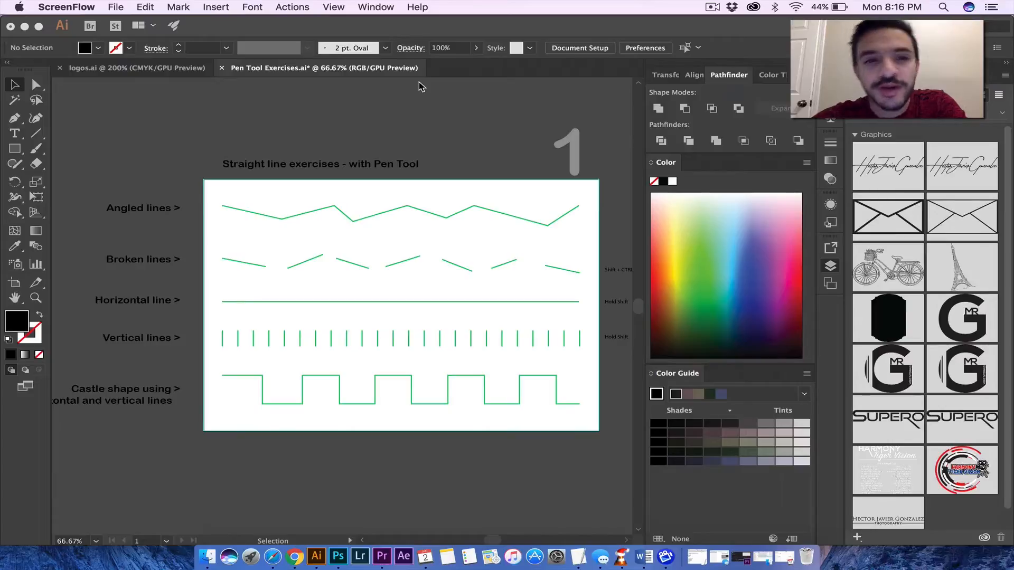
Select the Pen tool and reset the workspace to Essentials.
left_click(17, 126)
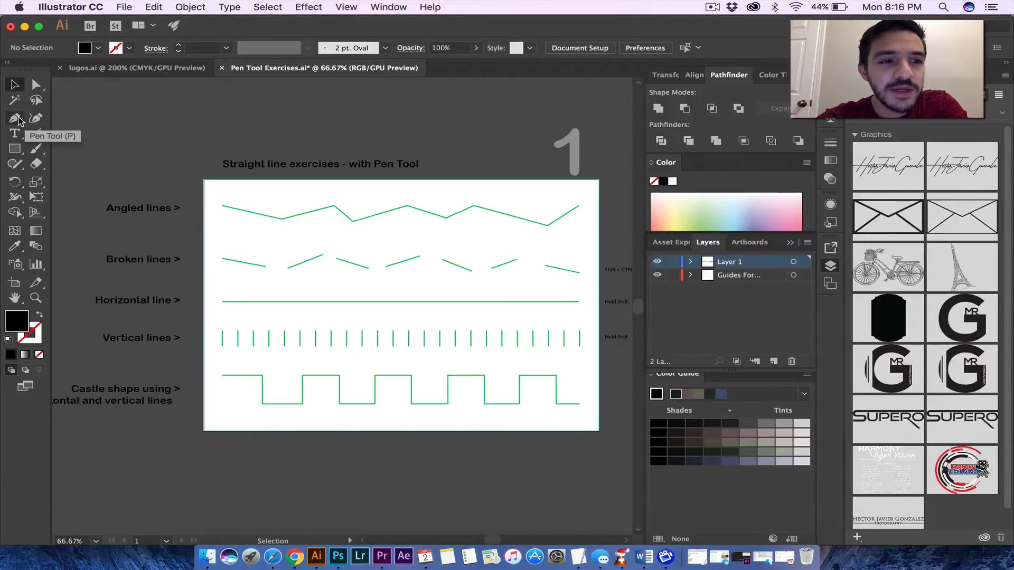
left_click_drag(14, 119, 71, 118)
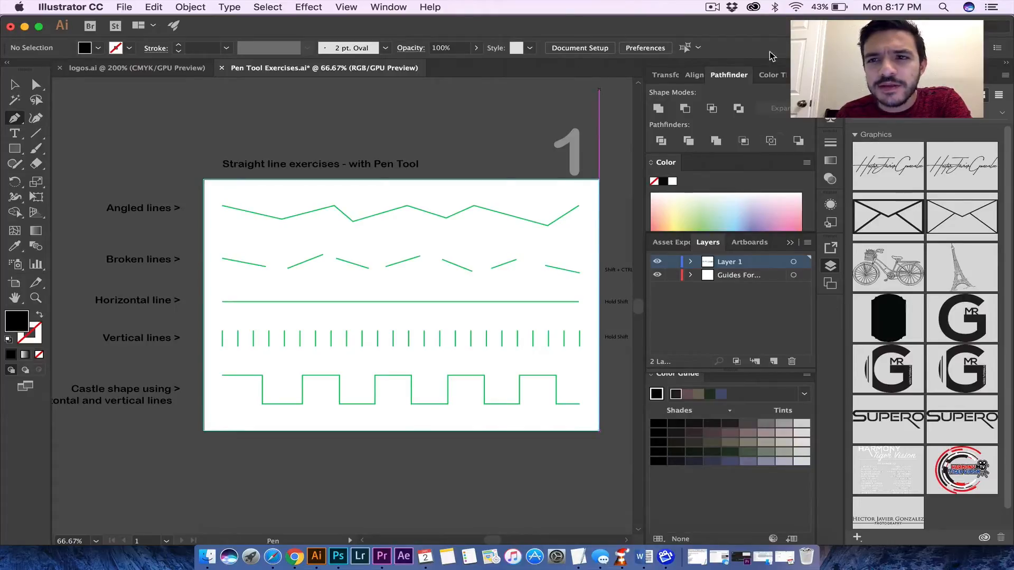
left_click(842, 26)
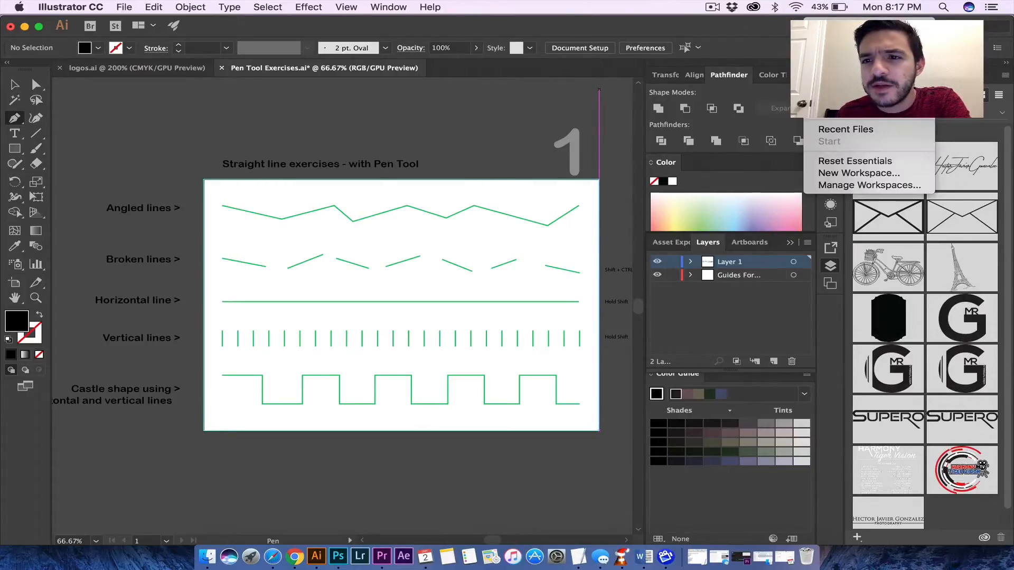
left_click(848, 160)
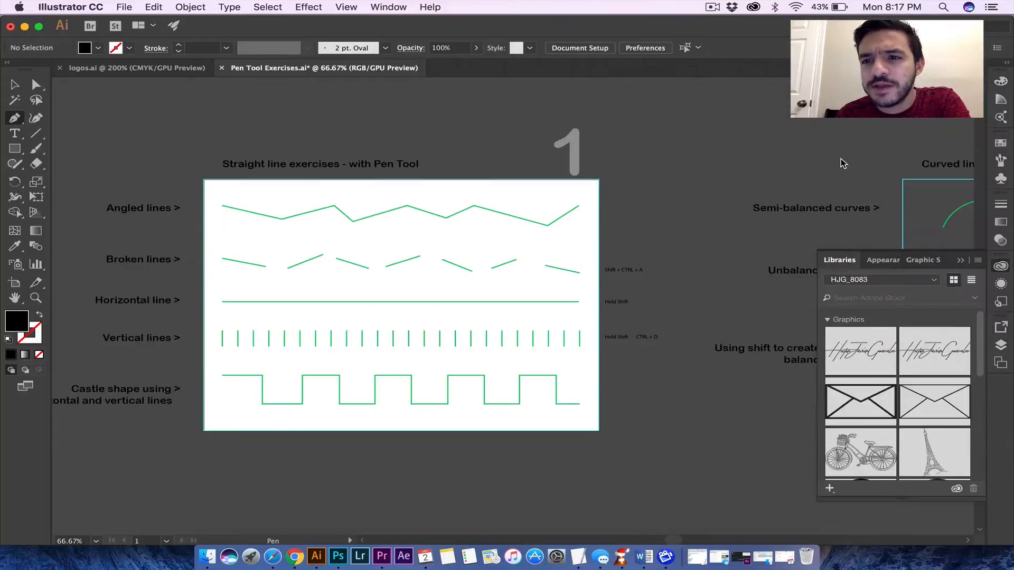
Close the libraries view, show the document's layers, and enlarge the layer list.
left_click(1001, 266)
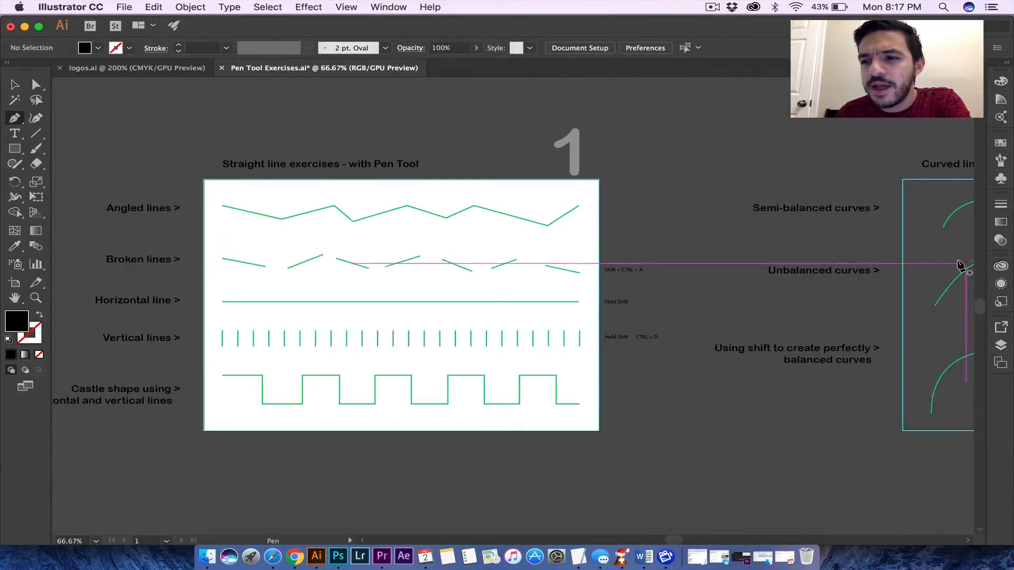
left_click(1000, 347)
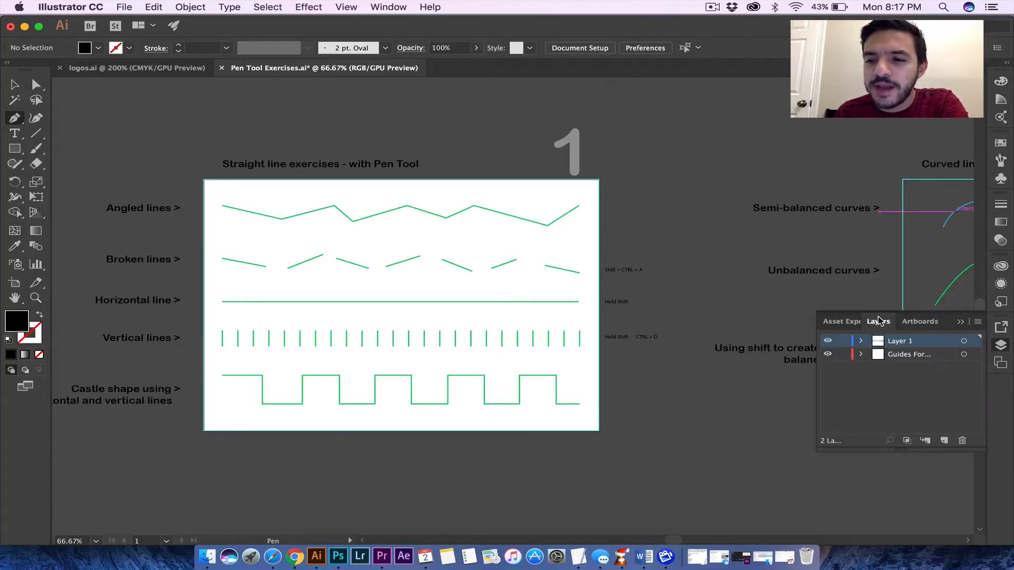
left_click_drag(899, 450, 897, 526)
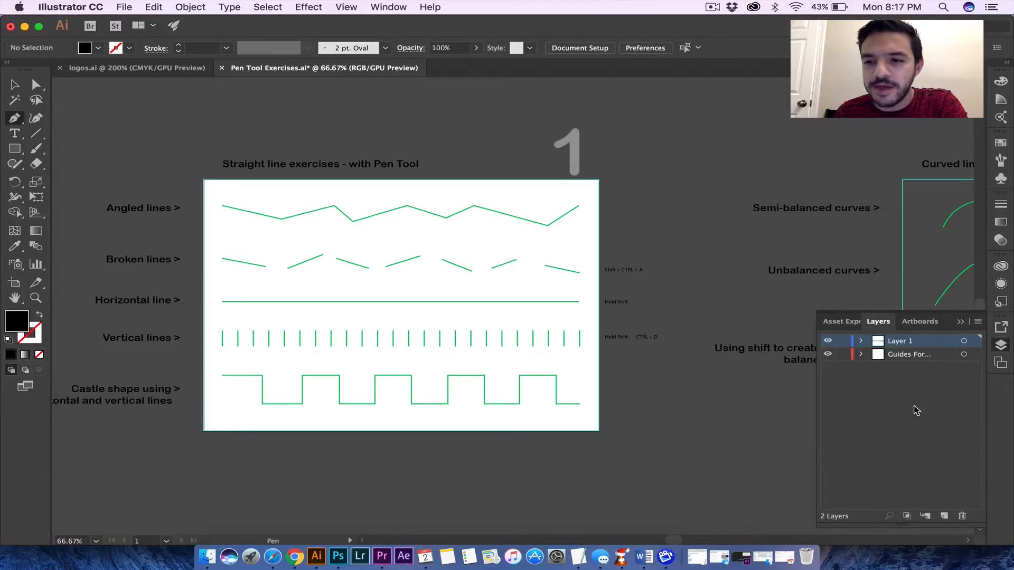
Toggle the visibility of the Guides layer off and on to examine what it contains.
left_click(898, 356)
left_click(827, 354)
left_click(827, 355)
left_click(827, 355)
left_click(827, 354)
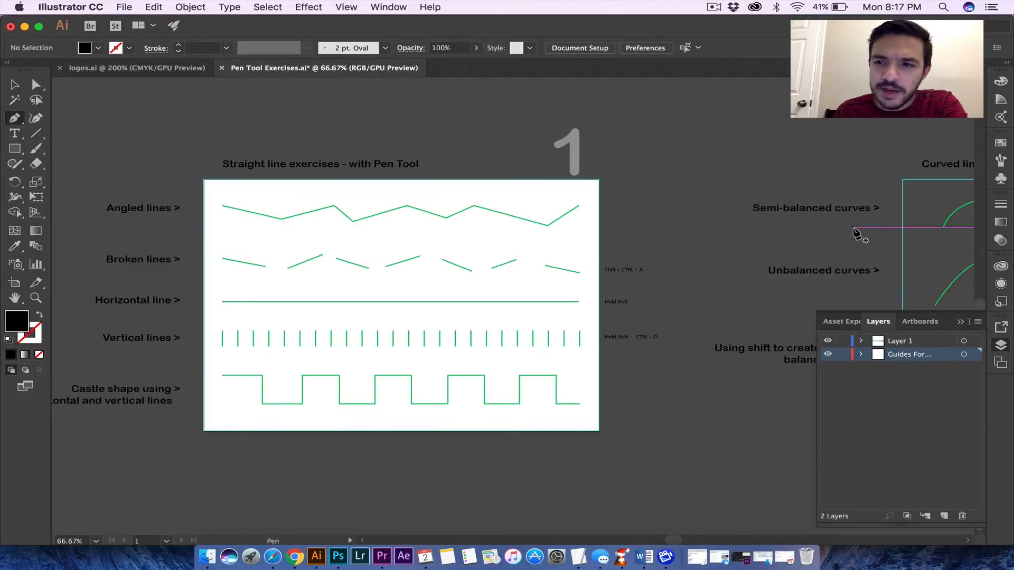
left_click(828, 354)
left_click(827, 355)
Toggle the visibility of Layer 1 off and on repeatedly to examine which artwork it holds.
left_click(828, 342)
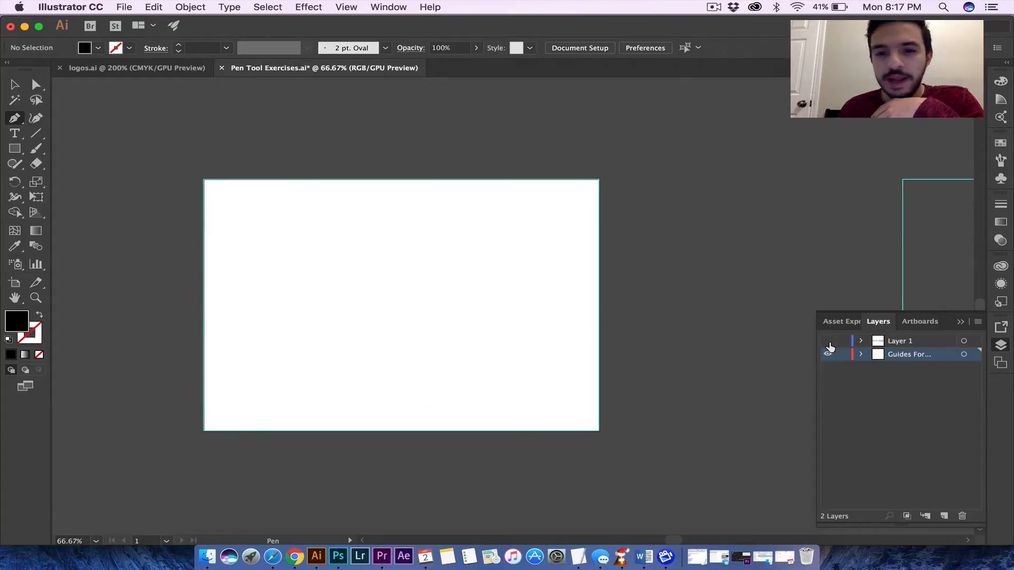
left_click(828, 342)
left_click(828, 343)
left_click(828, 342)
left_click(828, 343)
left_click(828, 342)
left_click(828, 342)
left_click(828, 342)
left_click(828, 342)
left_click(828, 342)
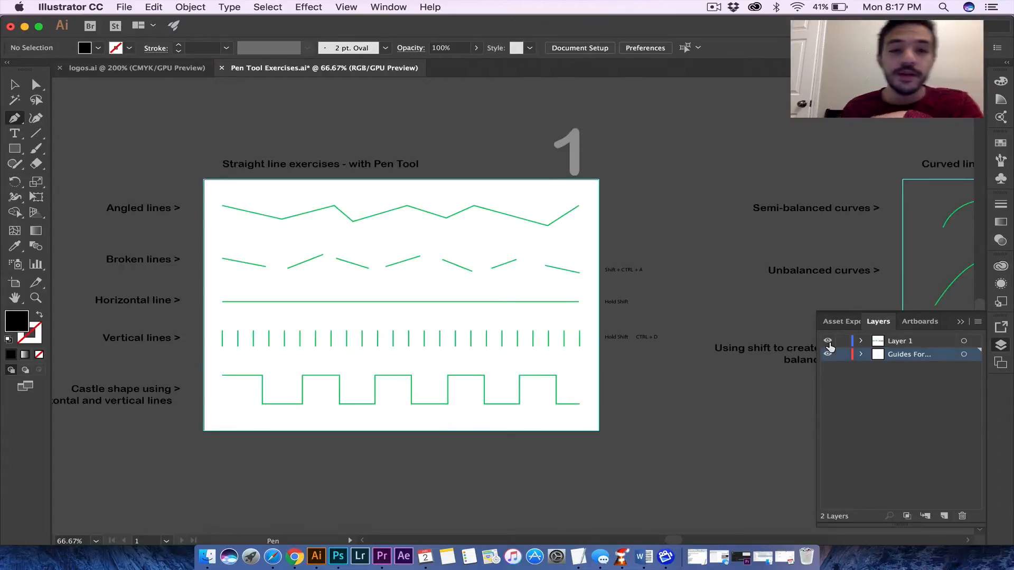
Create a new layer, move it above all other layers, and lock Layer 1 and the Guides layer.
left_click(944, 516)
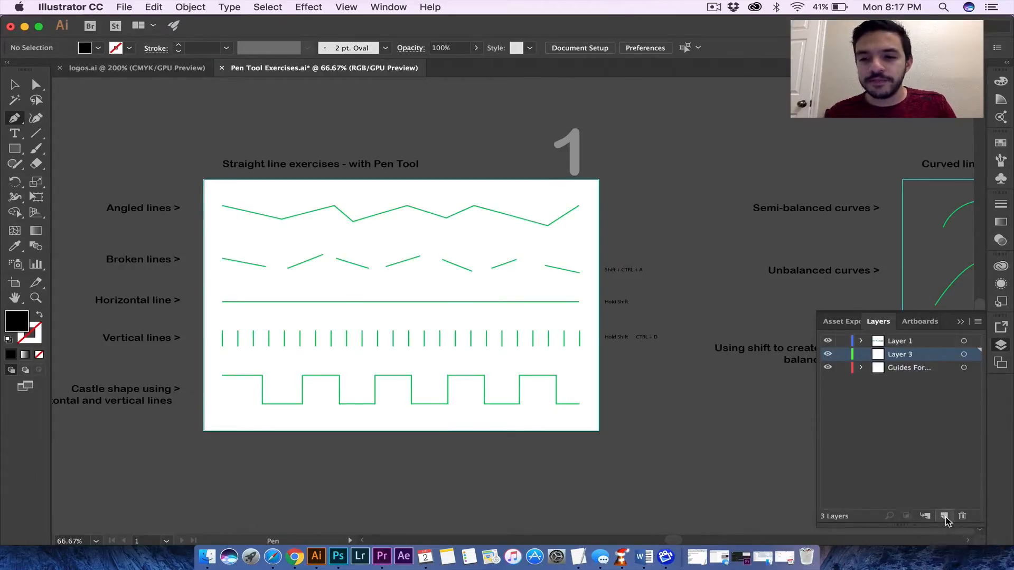
left_click_drag(905, 357, 905, 341)
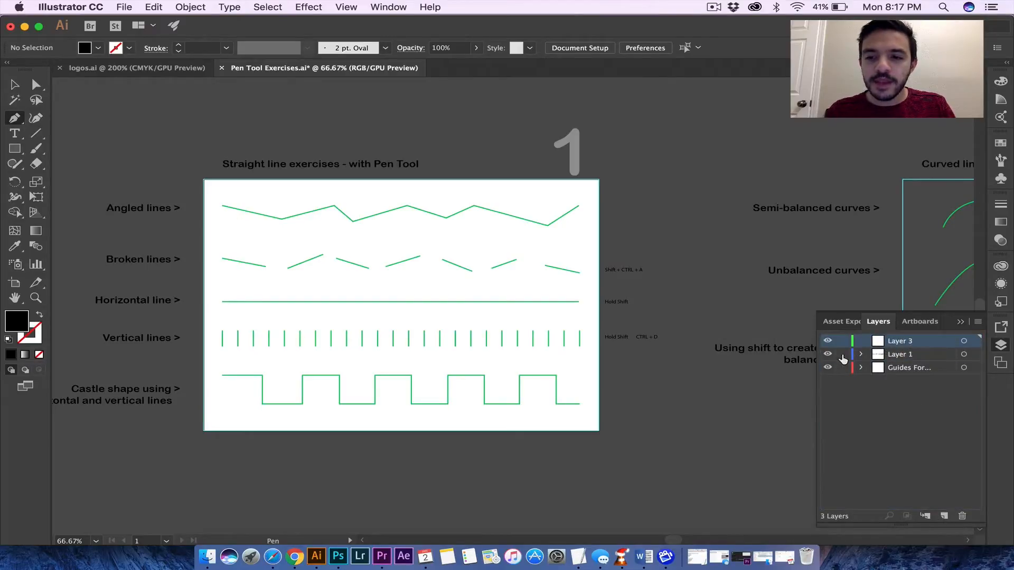
left_click(842, 367)
Try to select and move the exercise lines on the locked layers with the Selection tool.
left_click(15, 86)
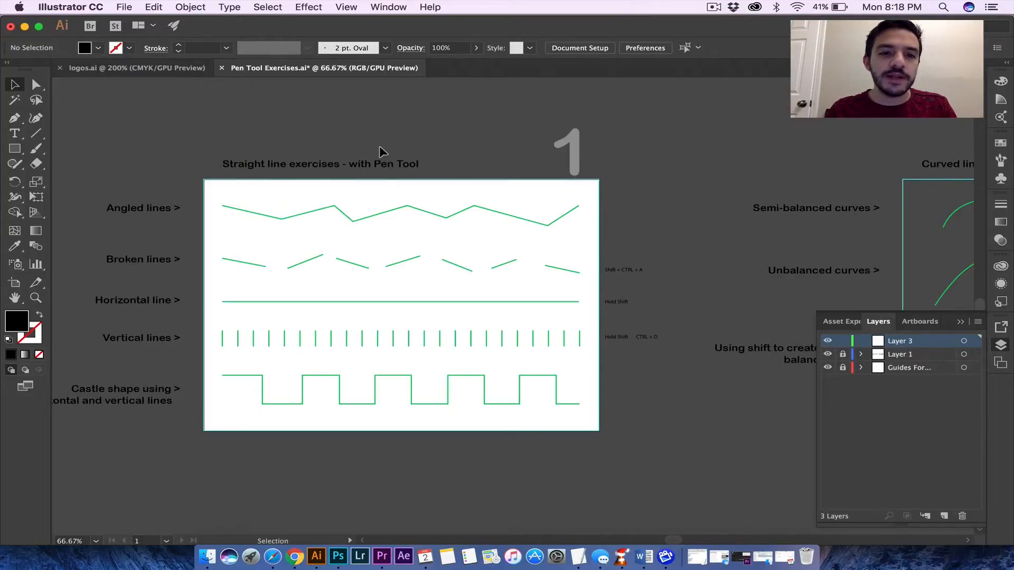
left_click_drag(250, 285, 252, 282)
left_click_drag(288, 193, 294, 213)
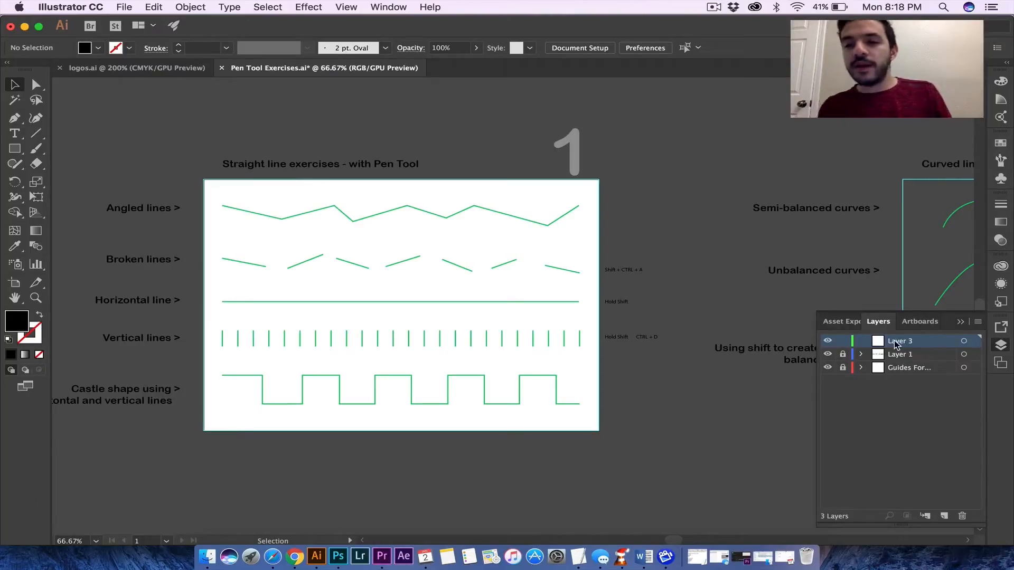
Draw a closed six-point black-filled shape with the Pen tool above the Angled lines label and delete it.
left_click(12, 121)
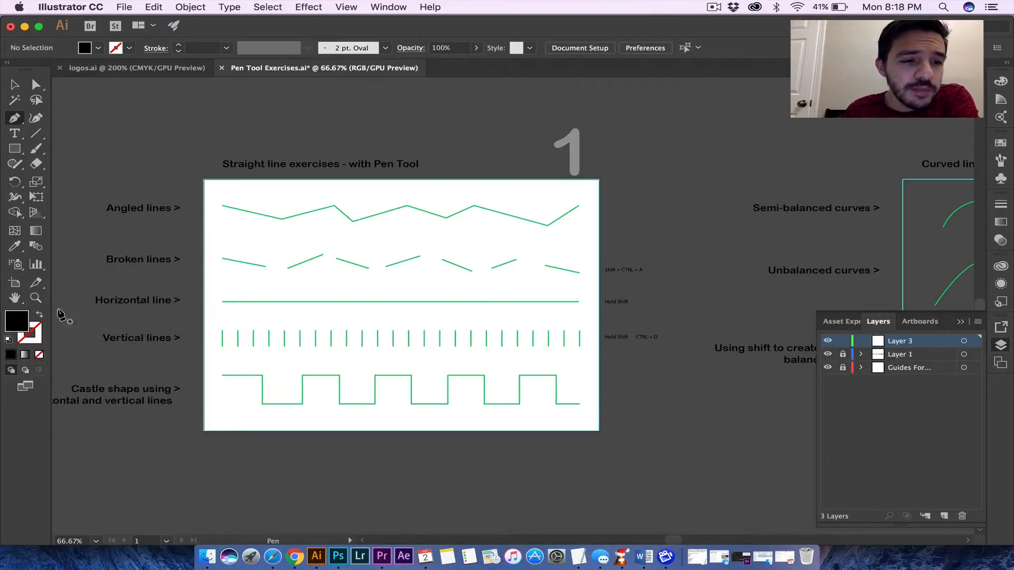
left_click(40, 336)
left_click(93, 119)
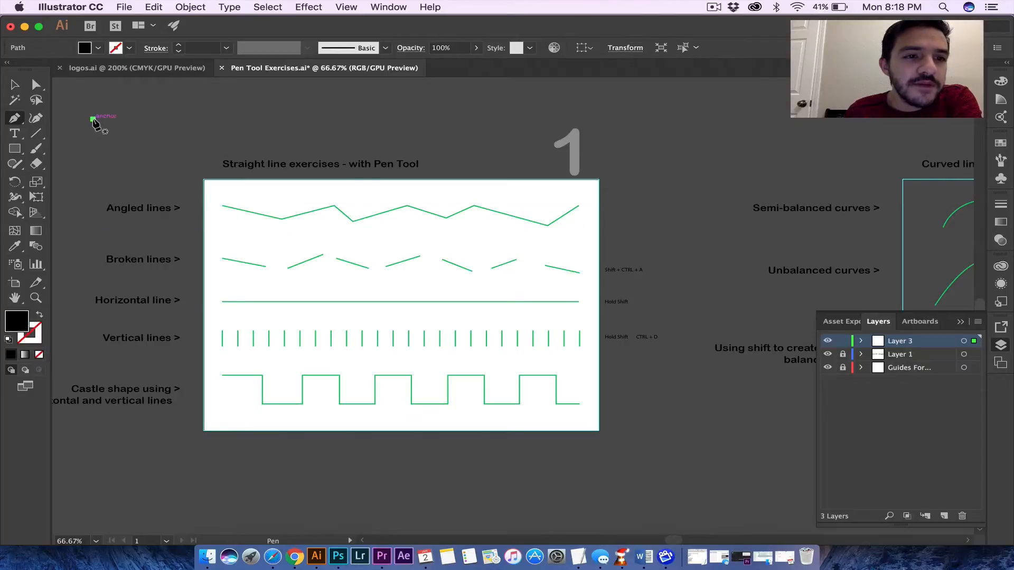
left_click(92, 156)
left_click(134, 158)
left_click(135, 119)
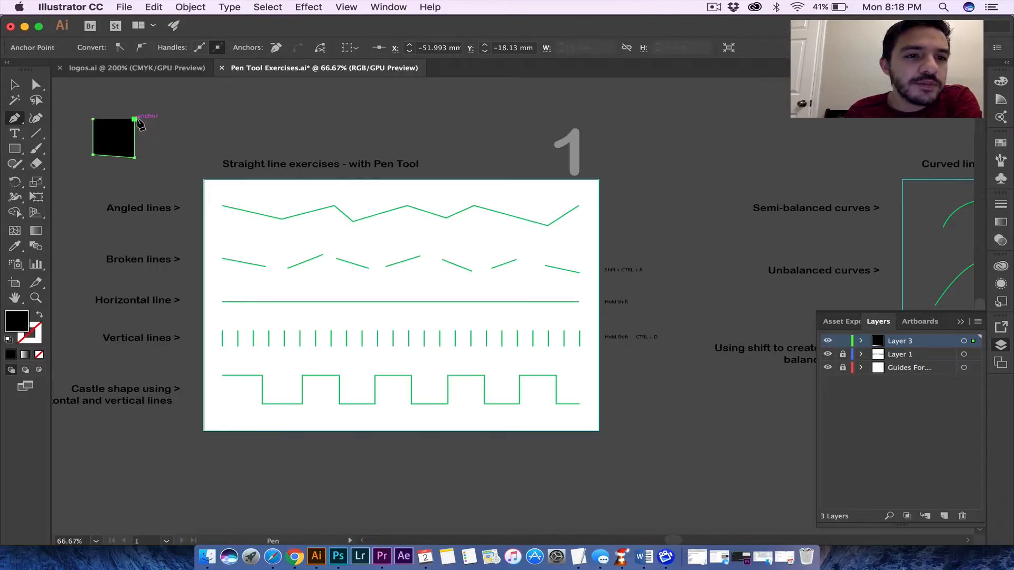
left_click(125, 102)
left_click(93, 99)
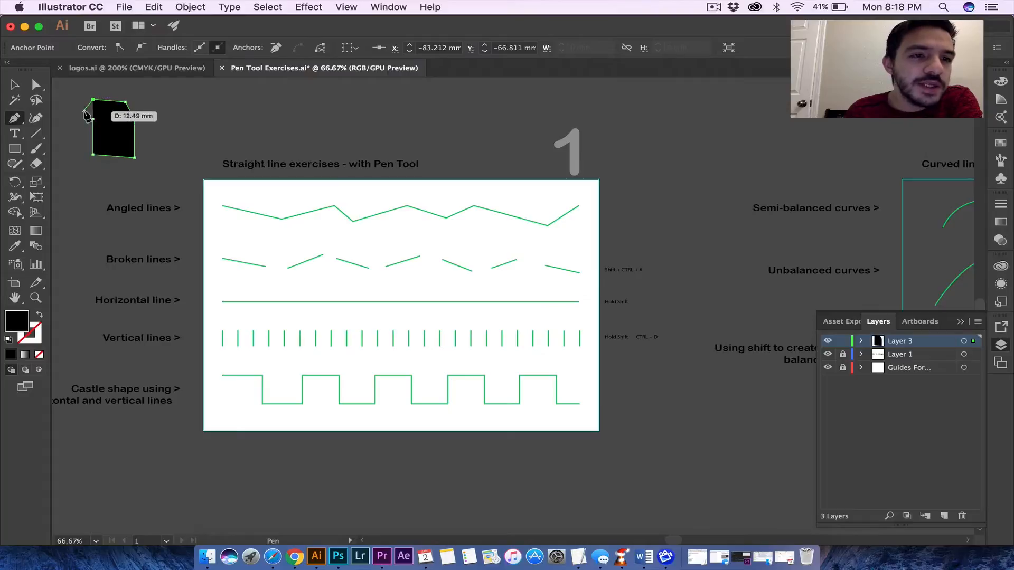
left_click(93, 119)
left_click(15, 84)
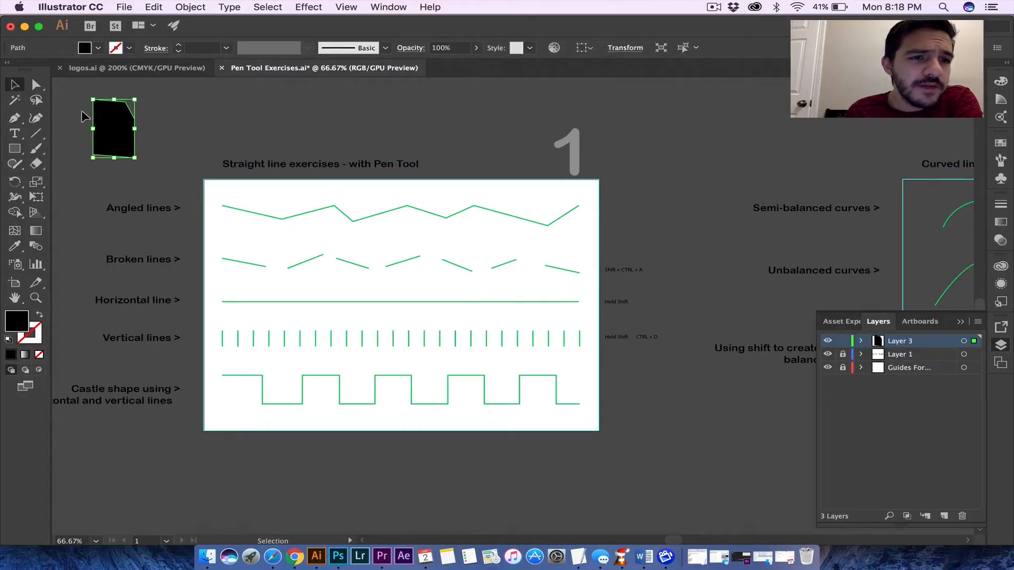
key("Delete")
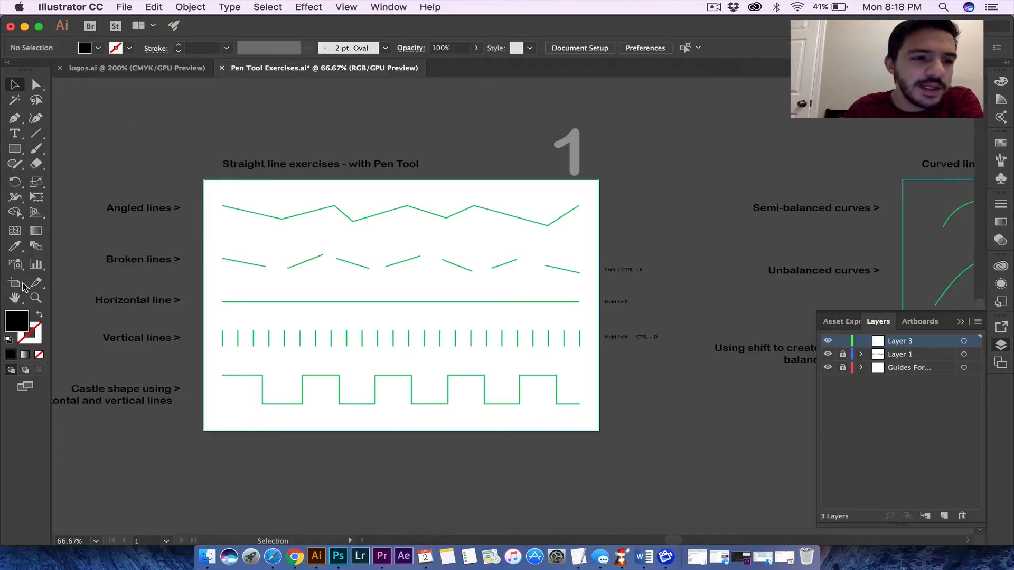
Swap fill and stroke for a black 1 pt outline without fill, and draw an L-shaped path above the Angled lines label.
left_click(39, 316)
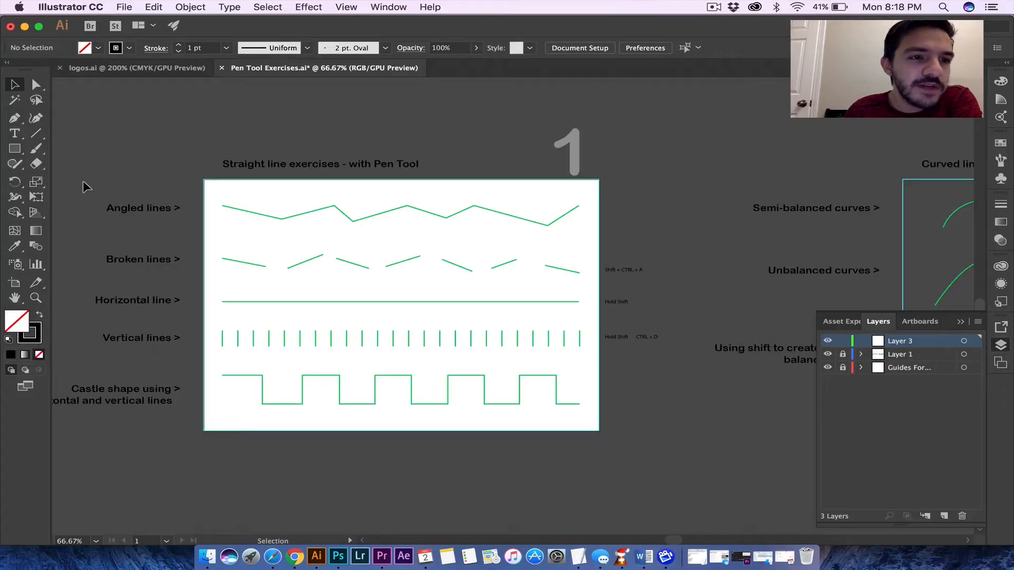
key("p")
left_click(101, 101)
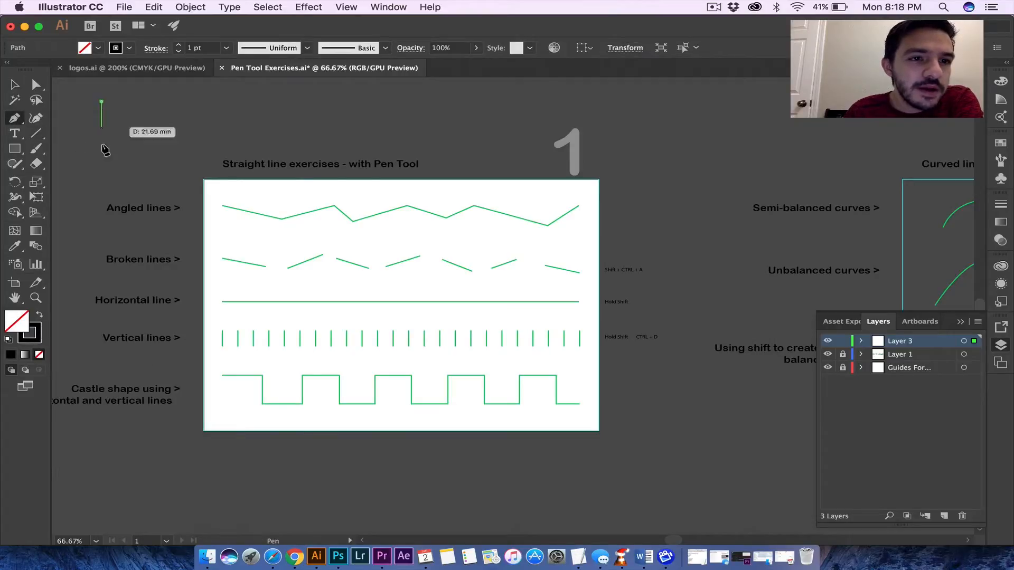
left_click(102, 152)
left_click(131, 152)
left_click(131, 115)
left_click(159, 115)
left_click(159, 95)
left_click(102, 96)
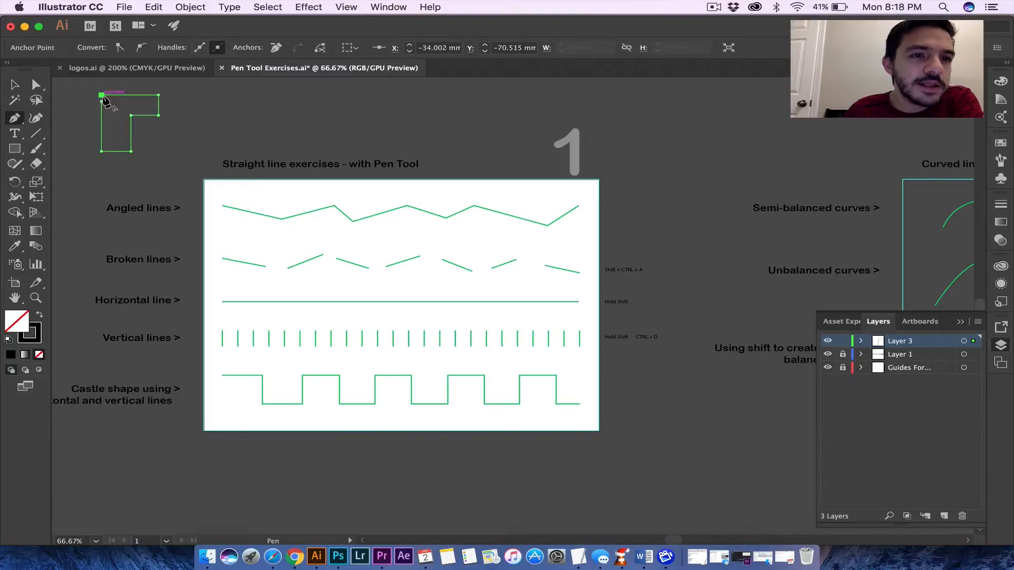
left_click(15, 85)
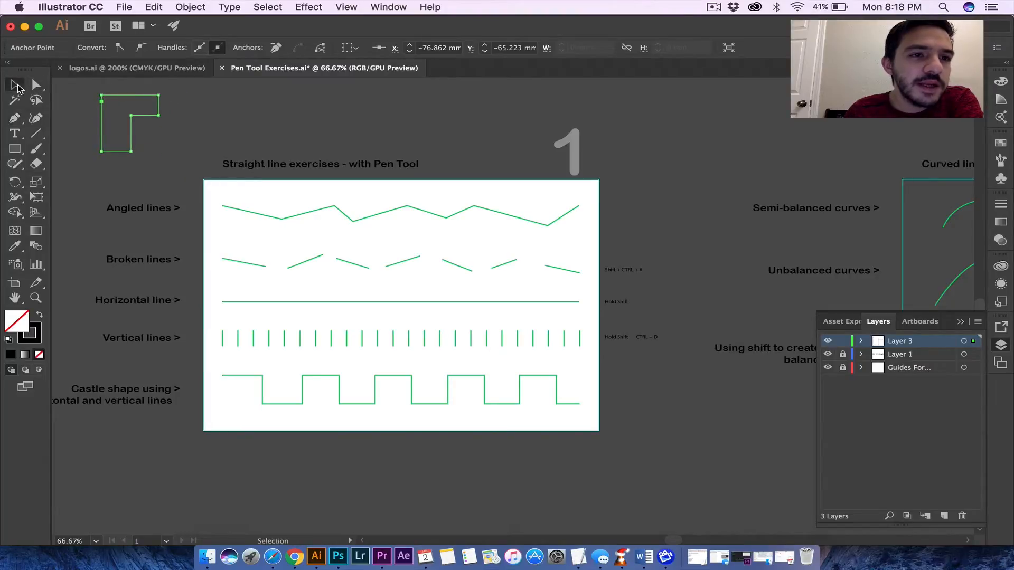
left_click(60, 109)
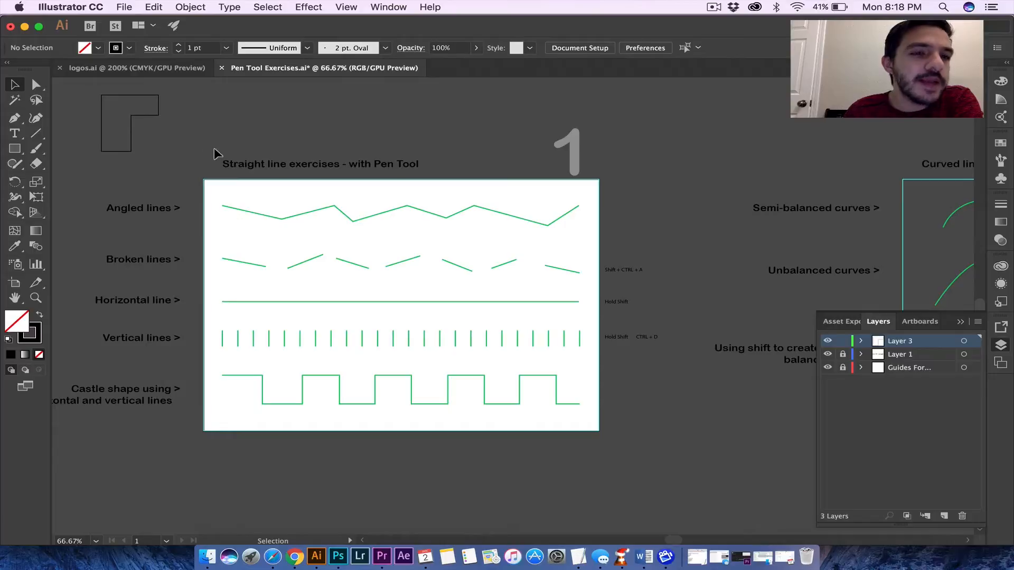
Delete the unfilled L-shaped path above the Angled lines label.
left_click(101, 109)
key("Delete")
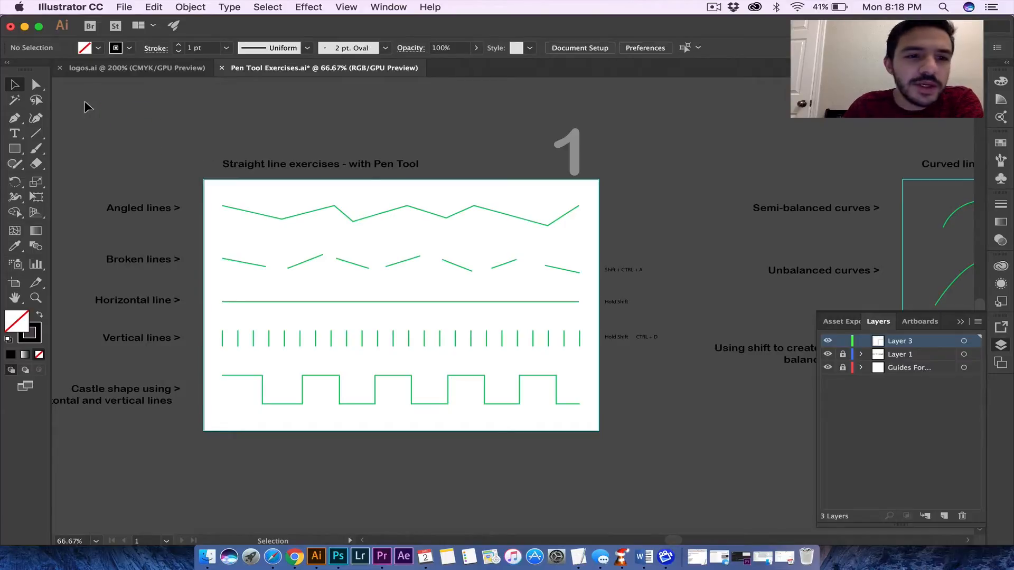
Set the fill color to bright red.
double_click(17, 326)
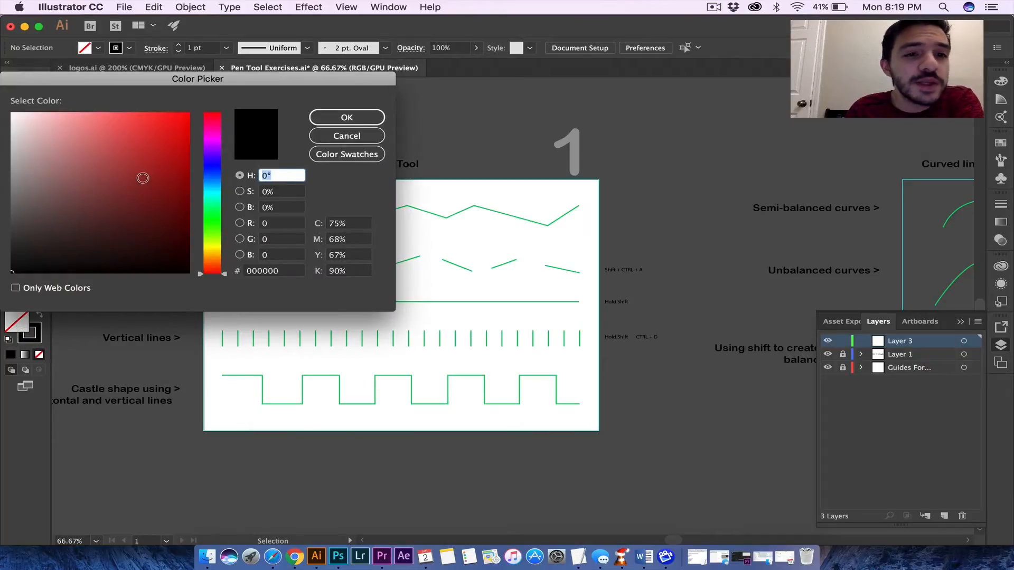
left_click(189, 135)
left_click(368, 118)
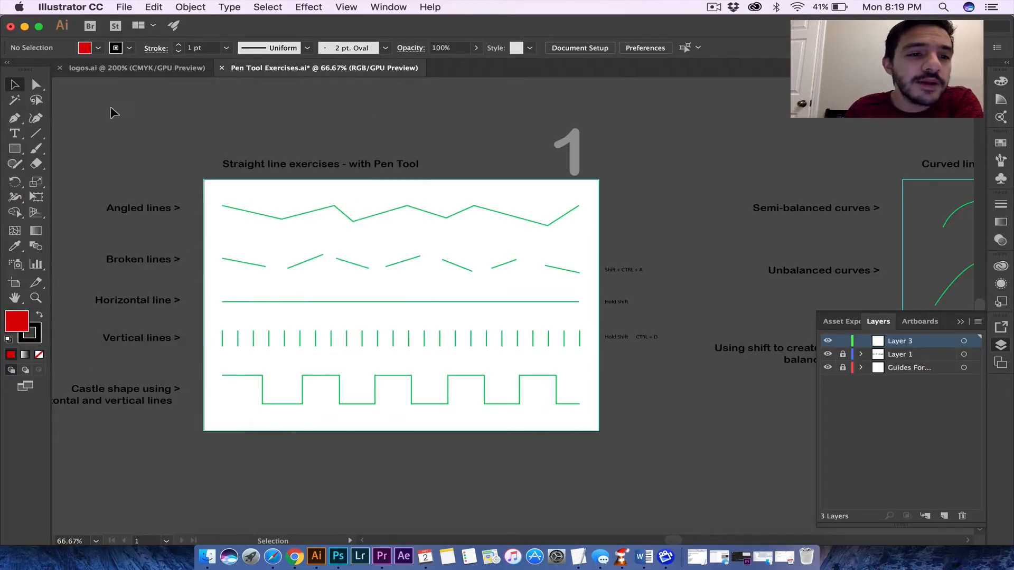
Draw a closed red six-point L-like shape with the Pen tool above the Angled lines label and deselect it.
left_click(14, 118)
left_click(112, 113)
left_click(112, 154)
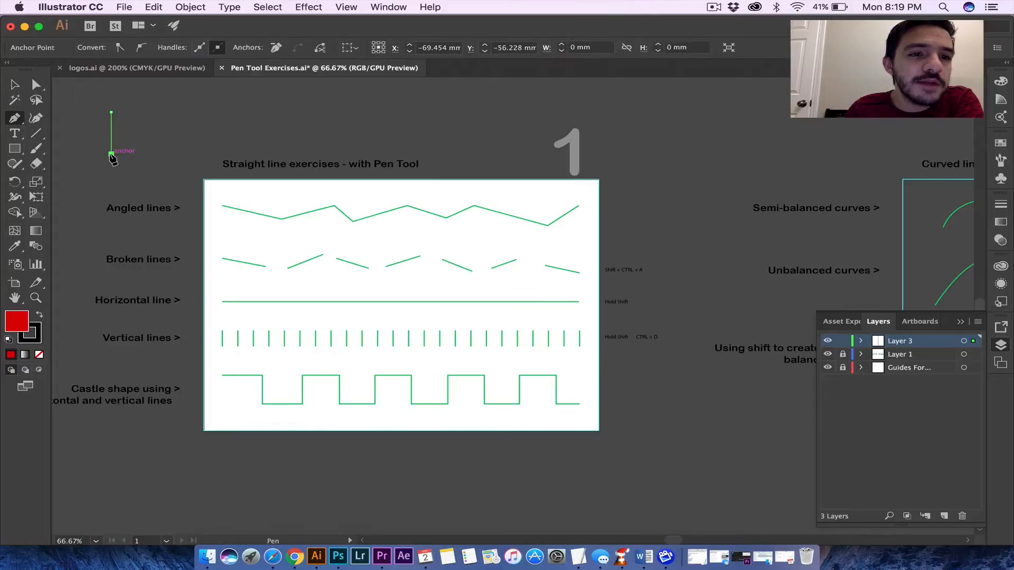
left_click(139, 154)
left_click(140, 137)
left_click(163, 136)
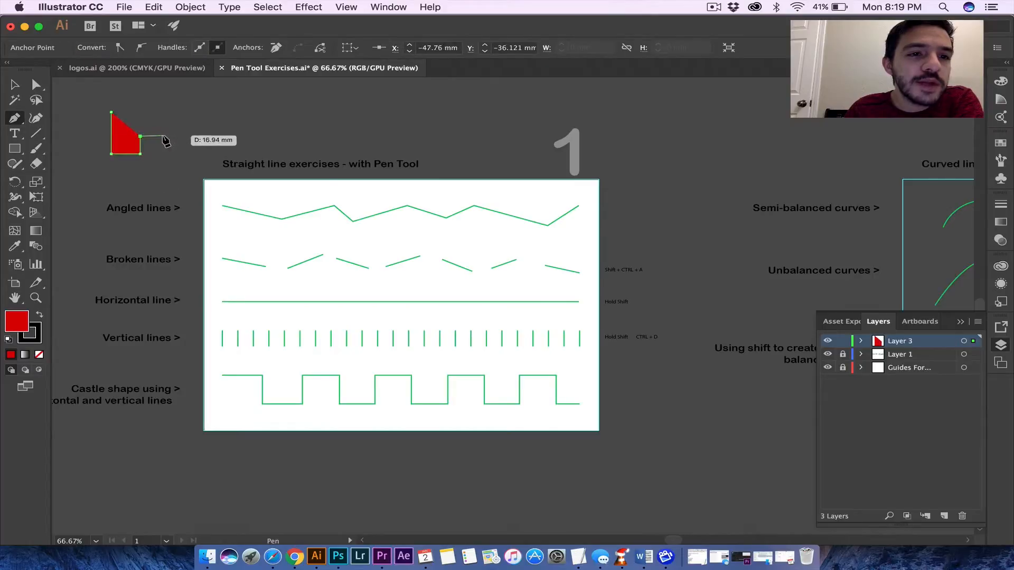
left_click(163, 102)
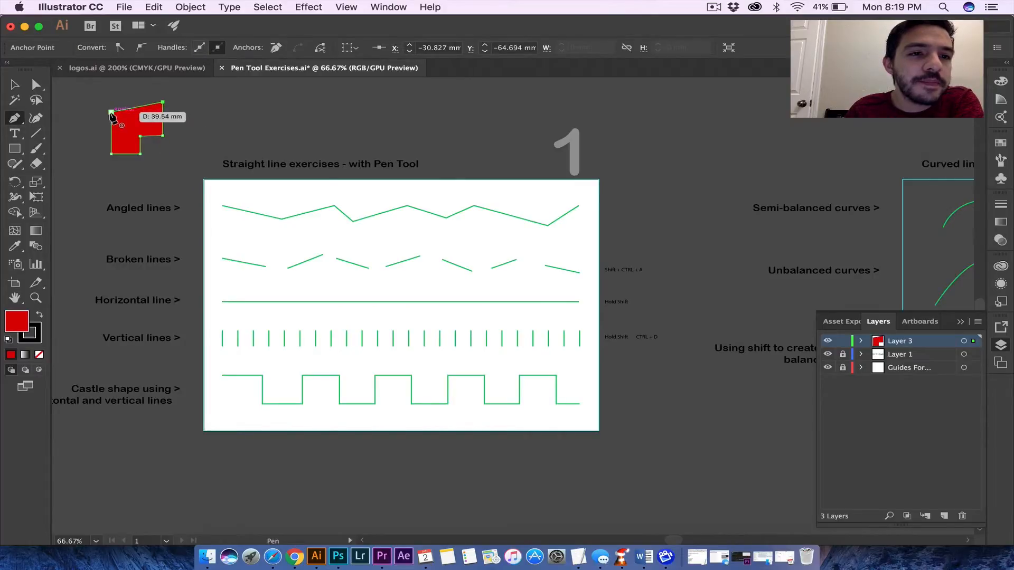
left_click(111, 112)
left_click(10, 85)
left_click(89, 128)
left_click(137, 123)
left_click(209, 117)
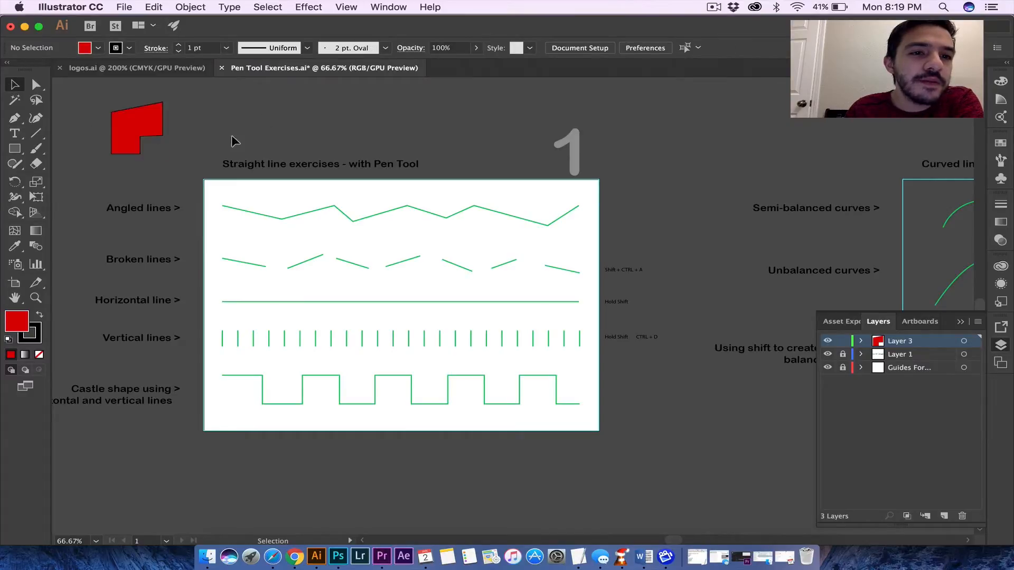
Increase the red shape's stroke weight to 9 pt and deselect it.
left_click(154, 125)
left_click(178, 45)
left_click(179, 45)
left_click(179, 45)
left_click(178, 45)
left_click(192, 122)
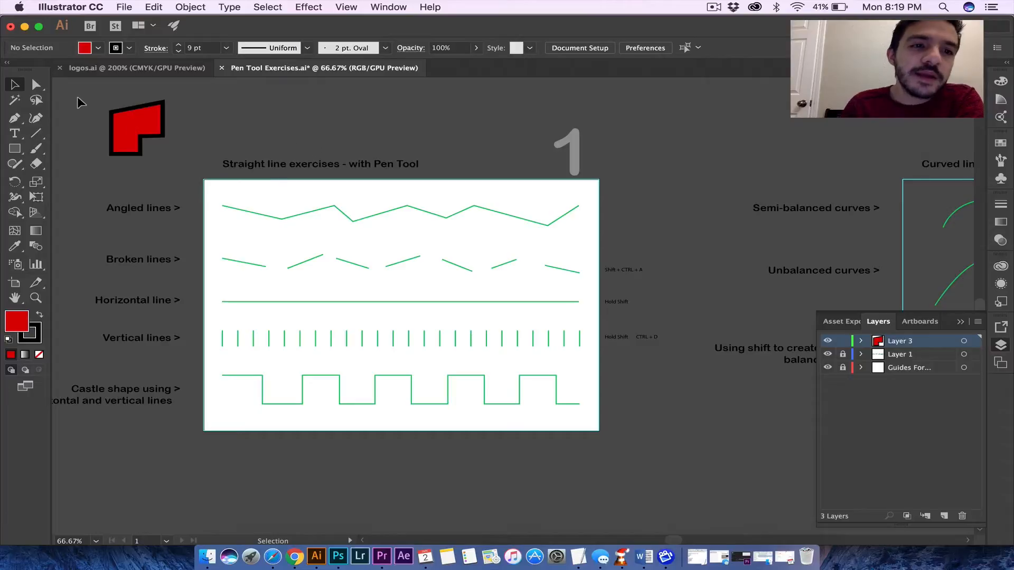
Delete the red shape with the thick black outline.
left_click_drag(78, 97, 187, 144)
key("Delete")
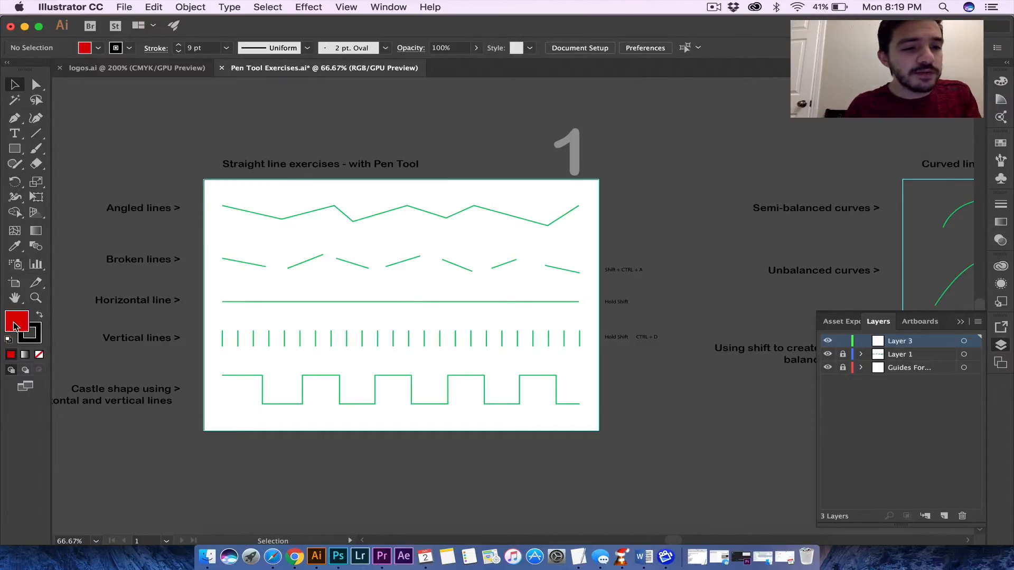
Set the fill color to white and switch the fill to none.
double_click(16, 322)
left_click_drag(108, 219, 12, 113)
left_click(340, 119)
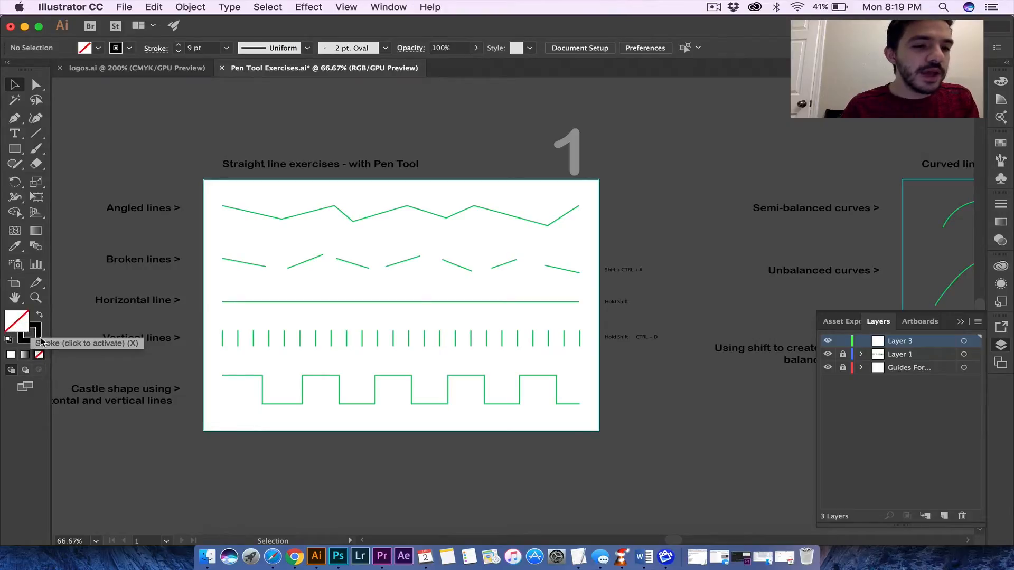
Set the stroke color to pure red, FF0000.
double_click(38, 337)
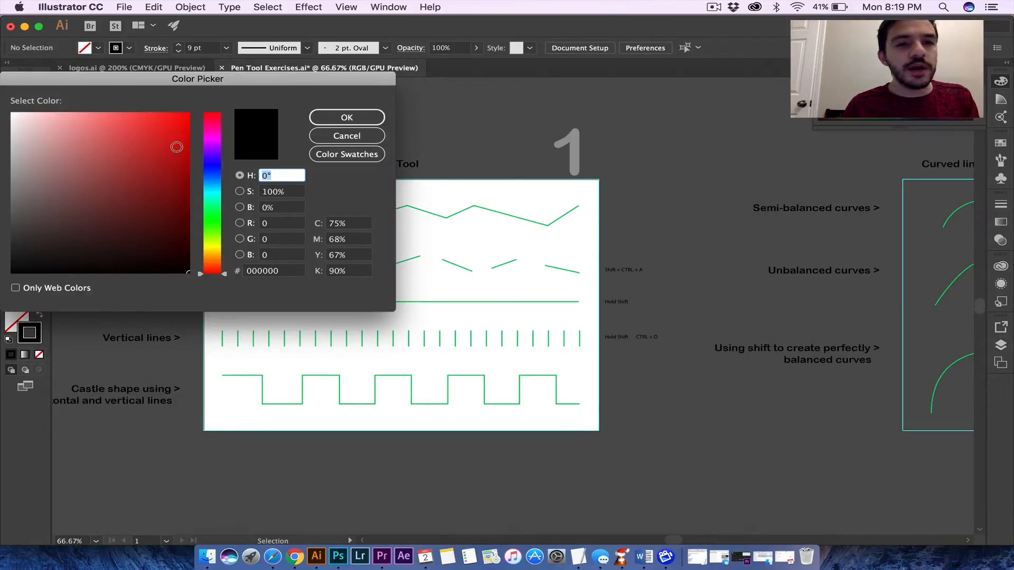
mouse_move(165, 154)
left_mouse_down()
mouse_move(165, 134)
mouse_move(182, 122)
mouse_move(213, 122)
mouse_move(189, 111)
left_mouse_up()
left_click(210, 128)
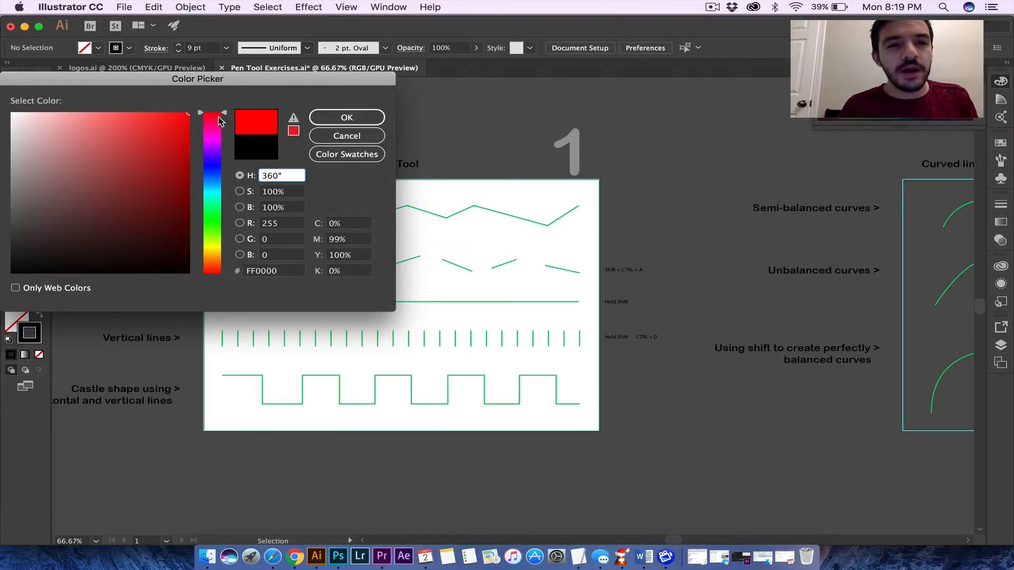
left_click(350, 113)
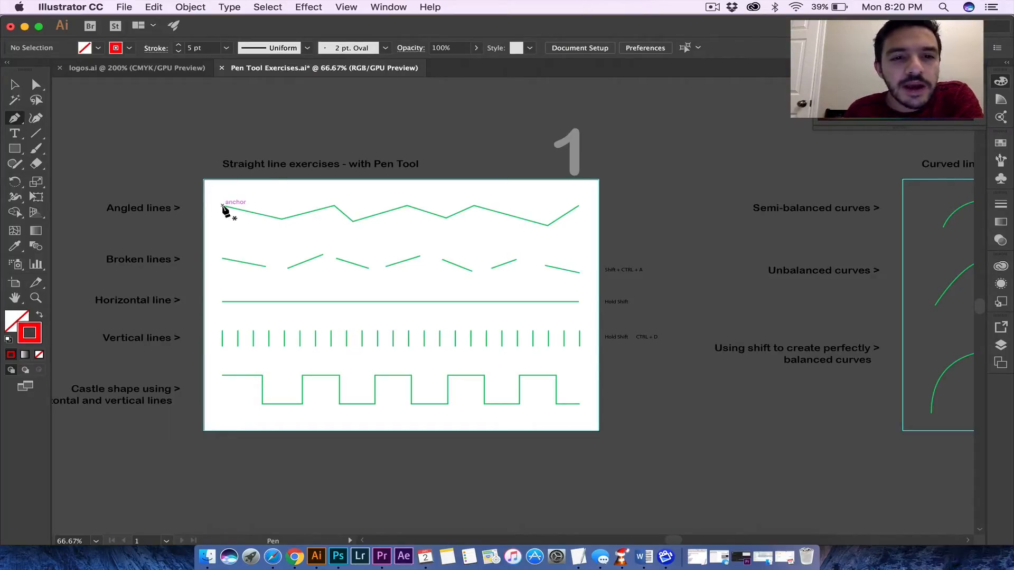
Trace the first five segments of the green Angled lines guide with the Pen tool, placing an anchor at each corner.
key("super+equal")
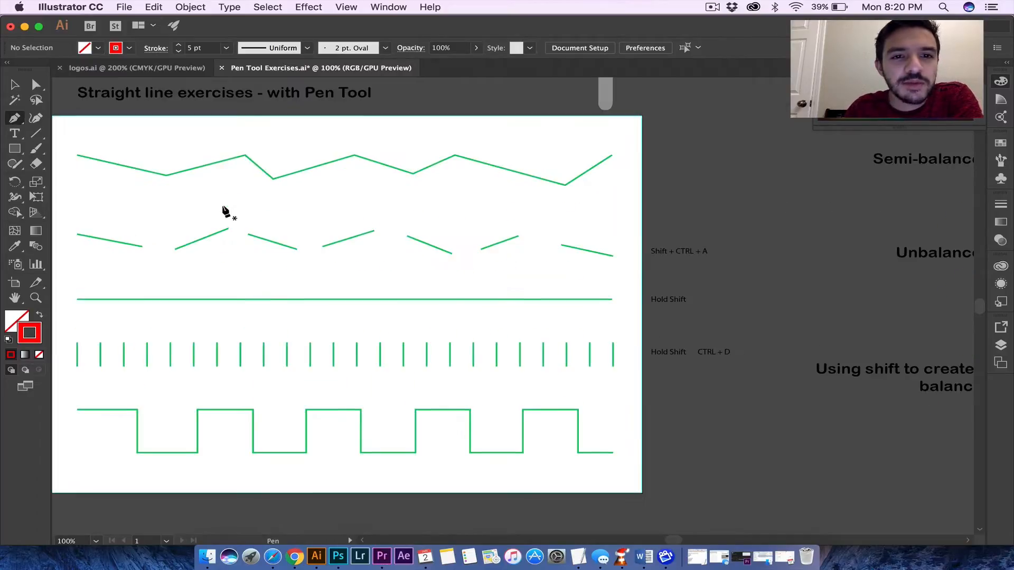
scroll(226, 211, "left", 3)
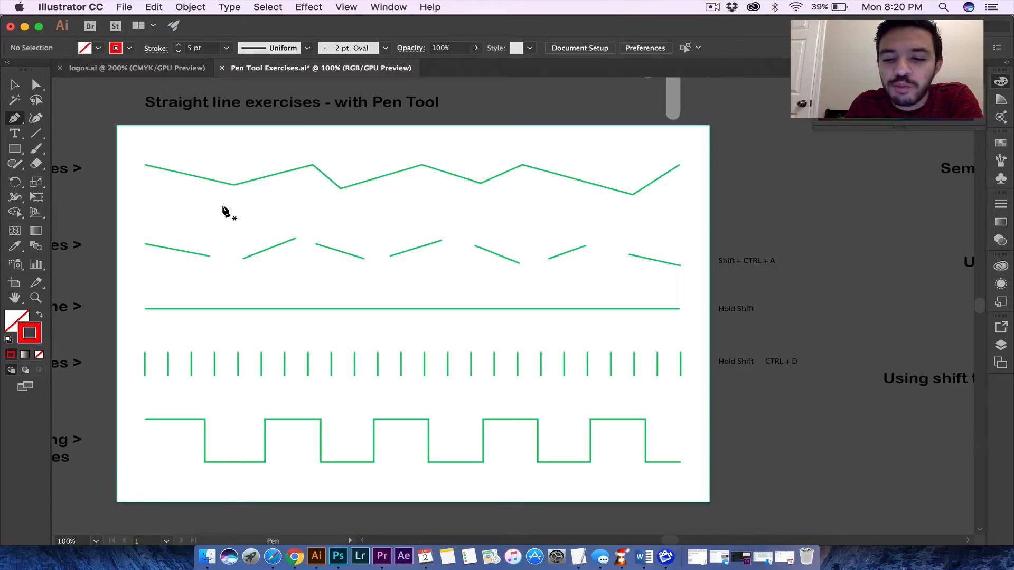
key("super")
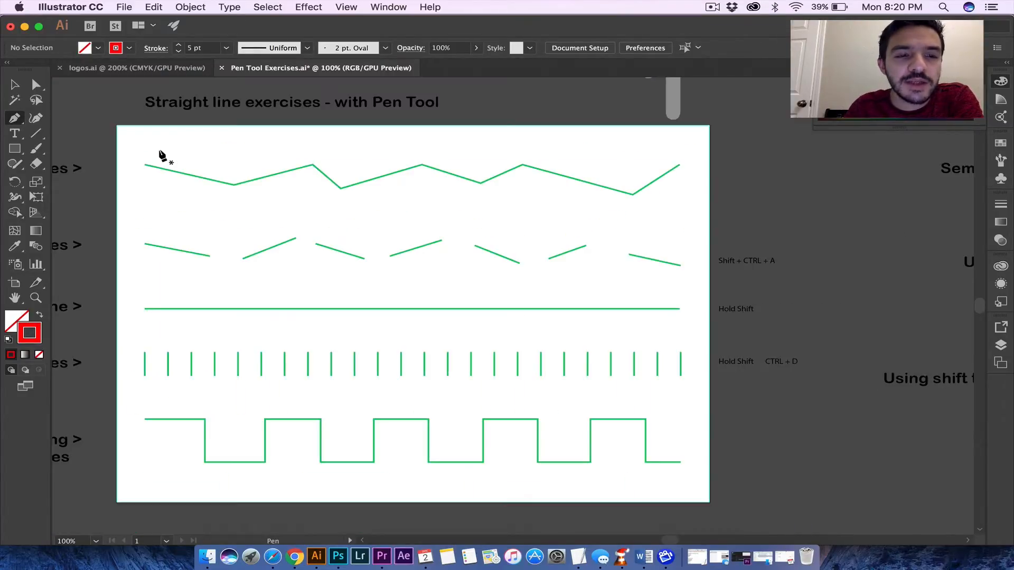
left_click(144, 165)
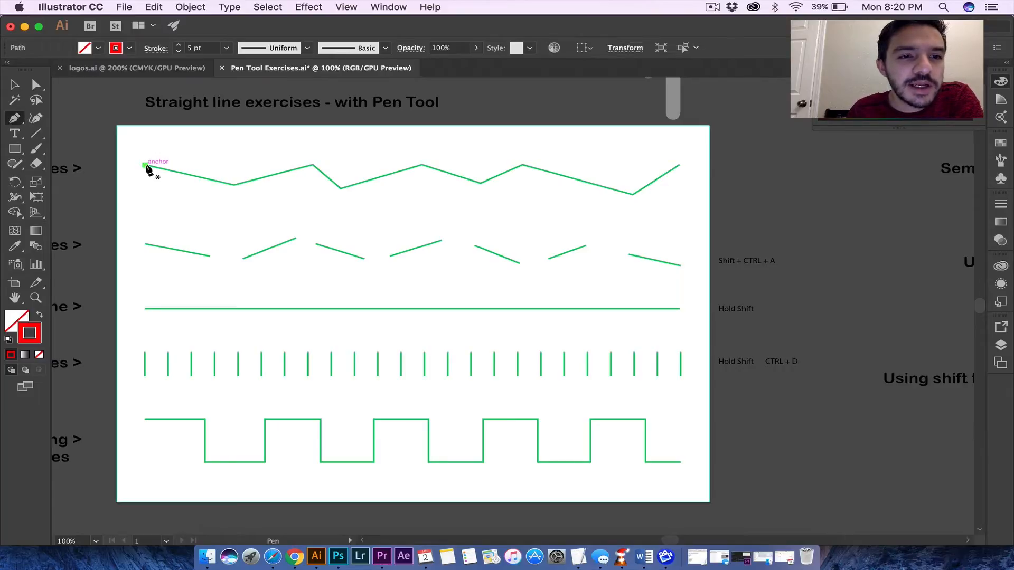
left_click(233, 185)
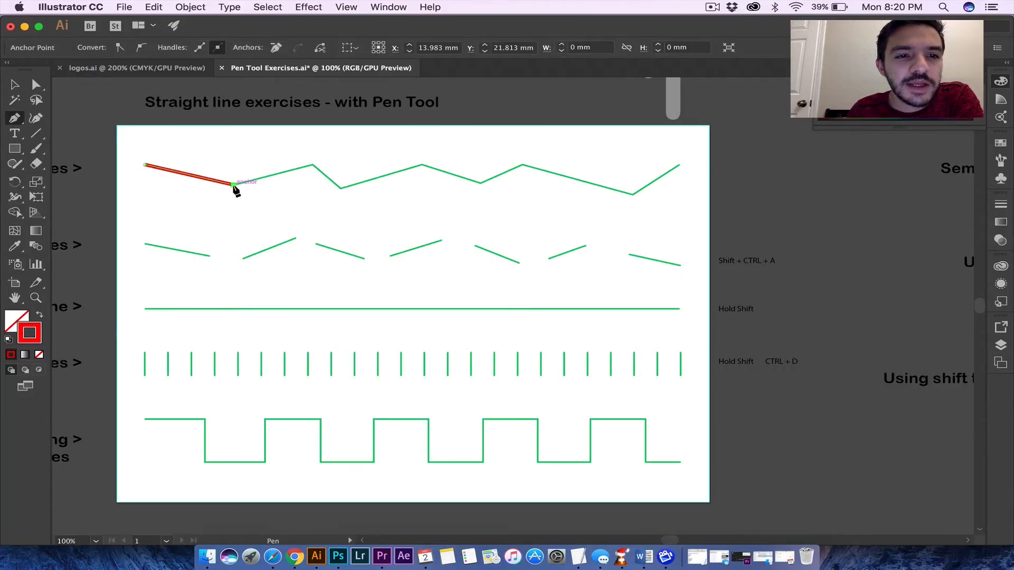
left_click(314, 165)
left_click(341, 188)
left_click(421, 165)
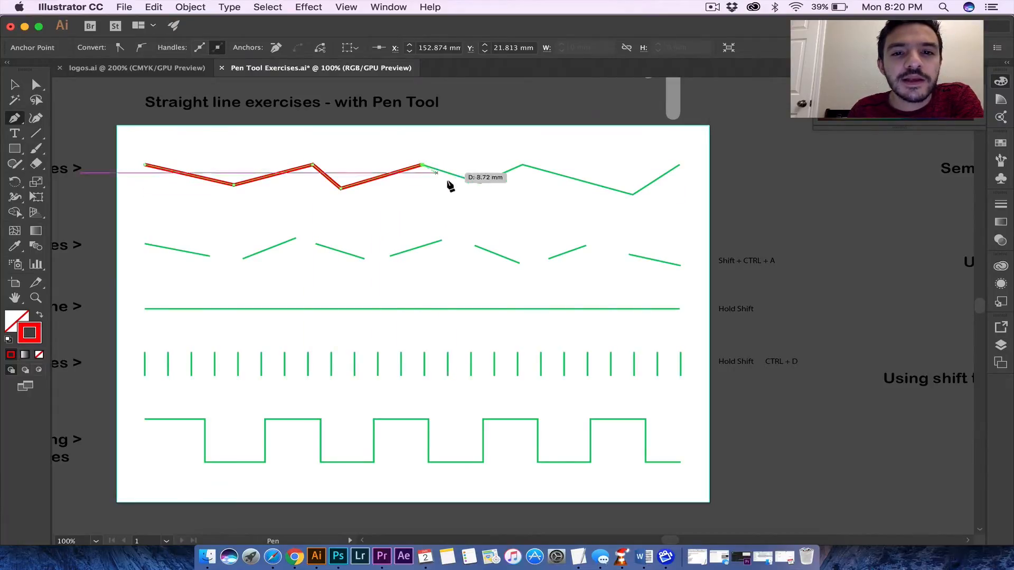
left_click(480, 183)
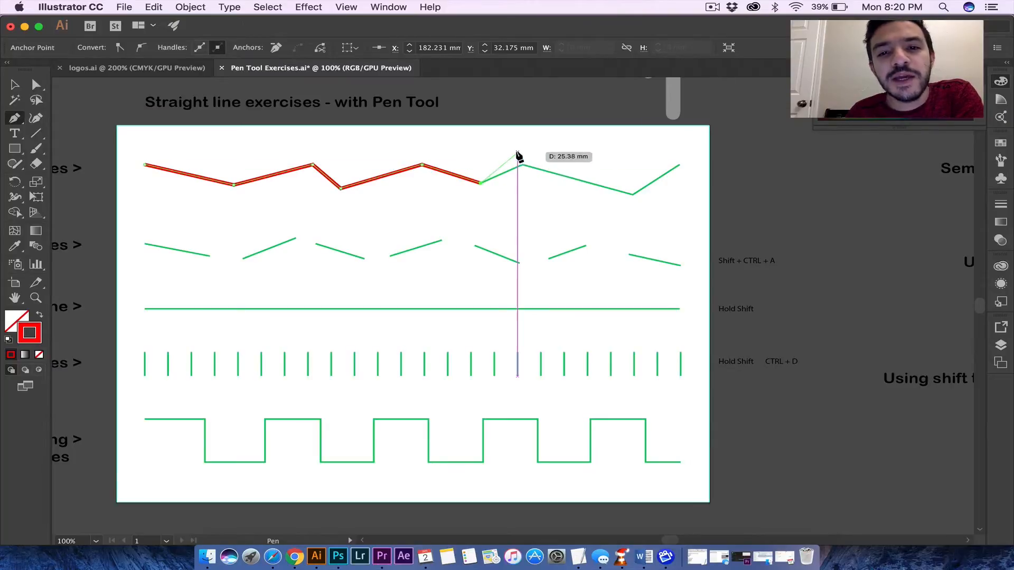
Place an anchor above the Angled lines guide's next peak and undo it, then repeat with another misplaced anchor.
left_click(518, 151)
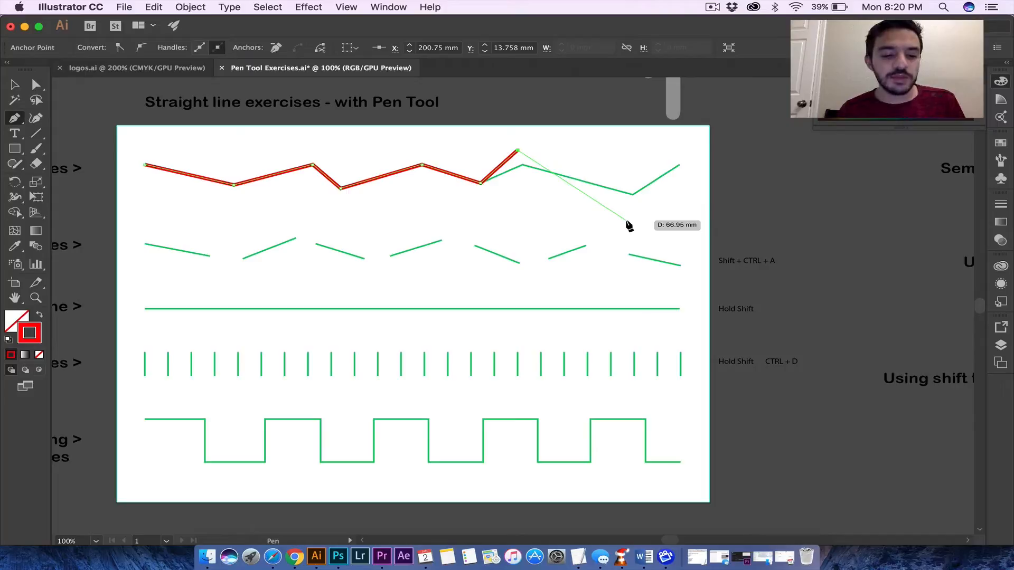
key("super")
key("super+z")
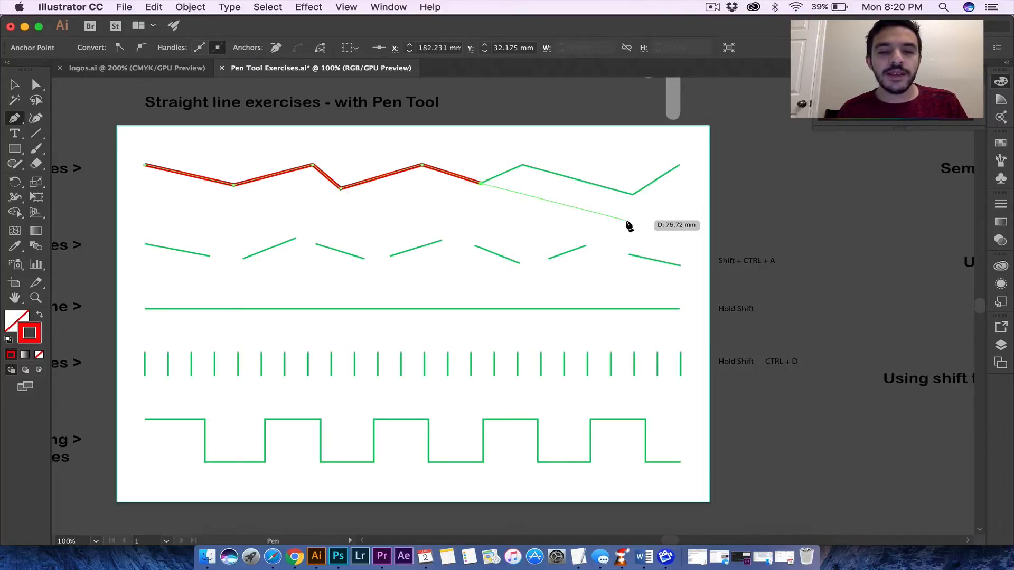
left_click(508, 142)
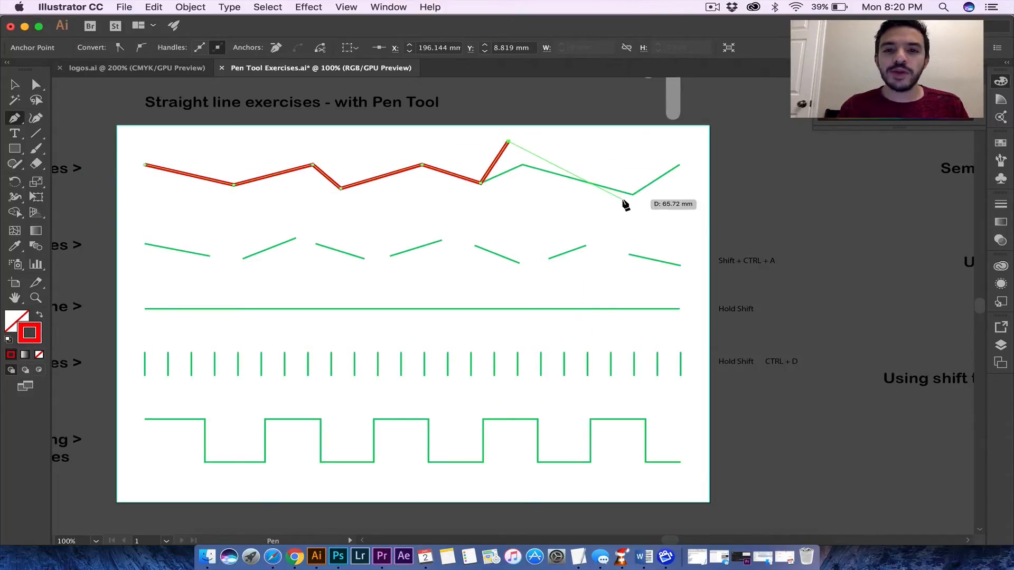
key("super+z")
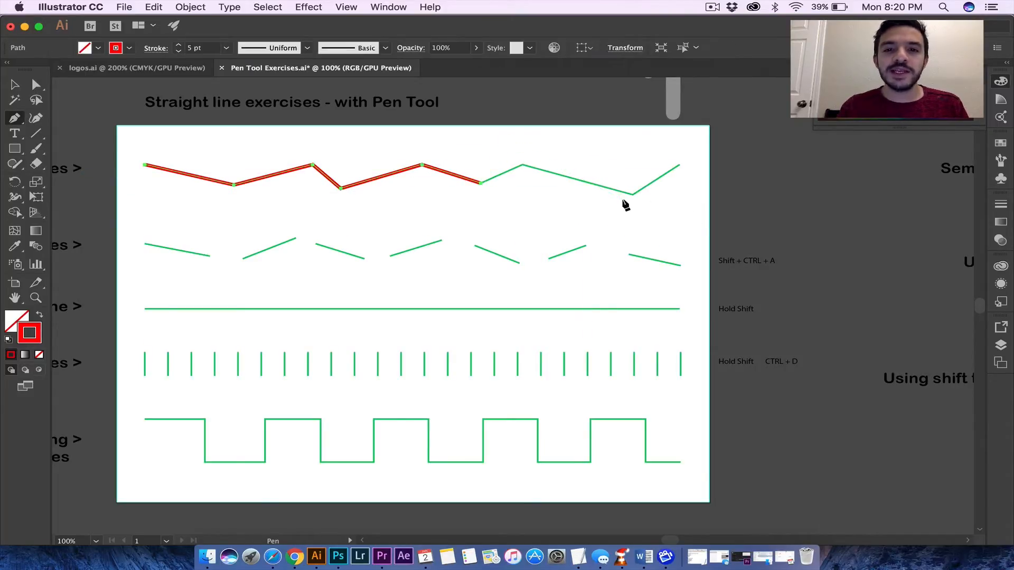
Resume the red path from its last anchor and trace the remaining three segments of the Angled lines guide.
left_click(480, 183)
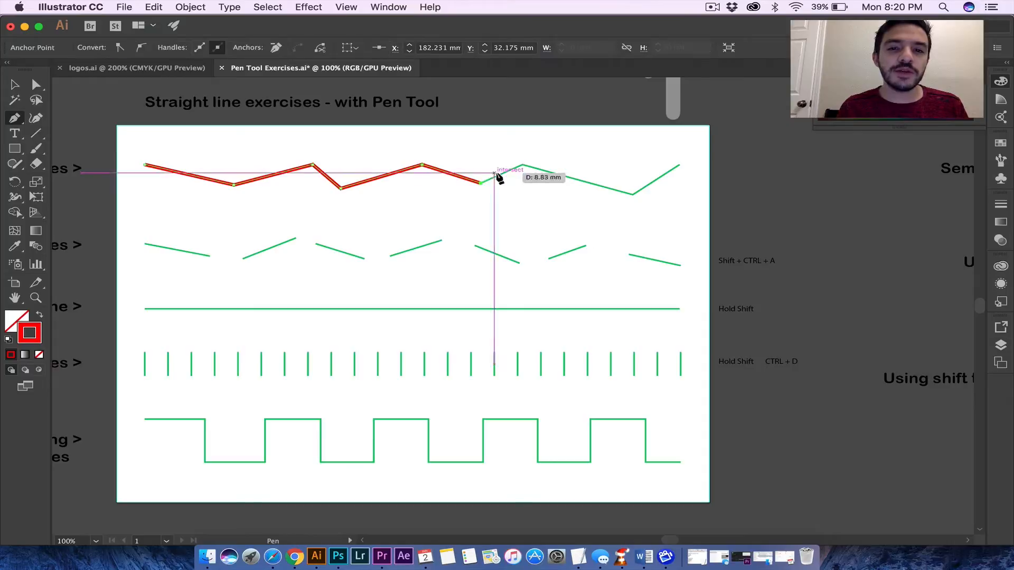
left_click(524, 165)
left_click(632, 195)
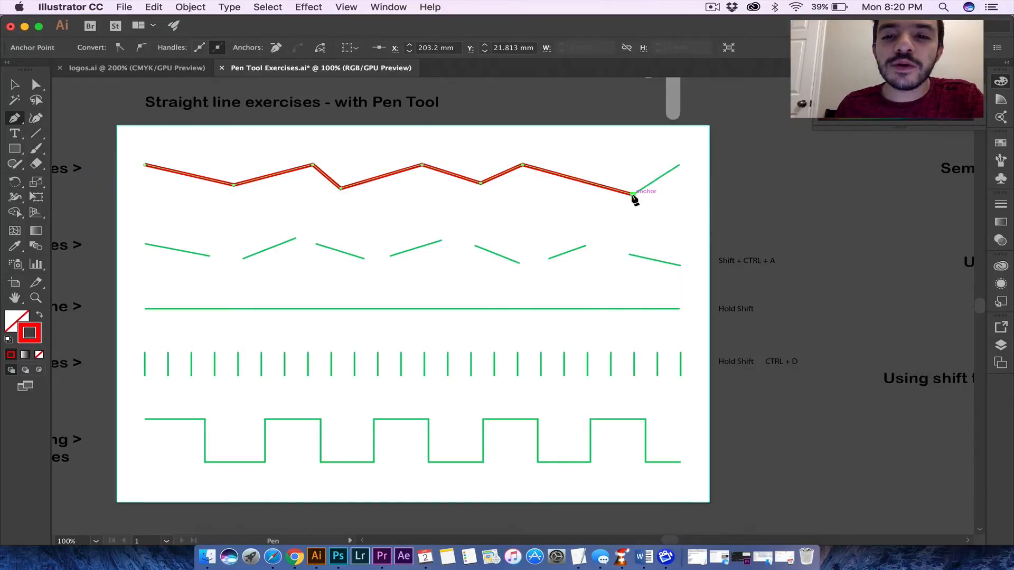
left_click(679, 166)
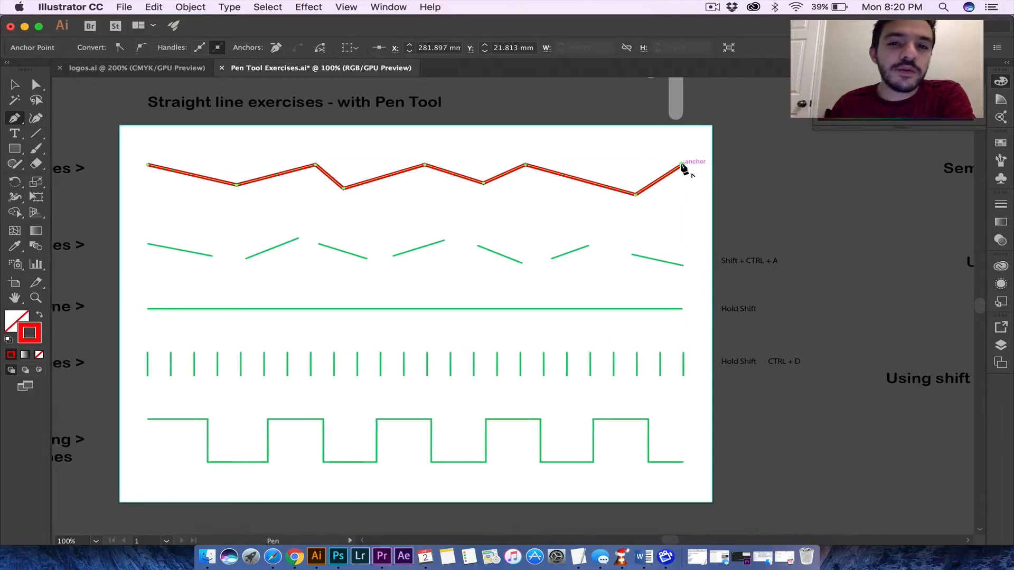
Try continuing the Angled lines path through the first two broken lines without deselecting, and undo the added segments.
scroll(684, 169, "left", 3)
scroll(684, 169, "up", 1)
scroll(683, 167, "down", 1)
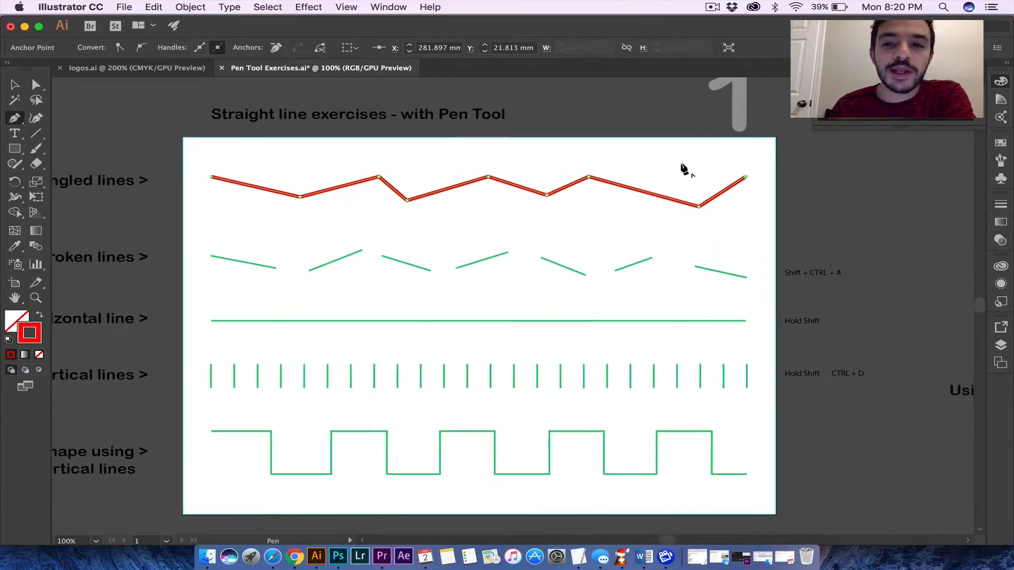
scroll(683, 166, "right", 2)
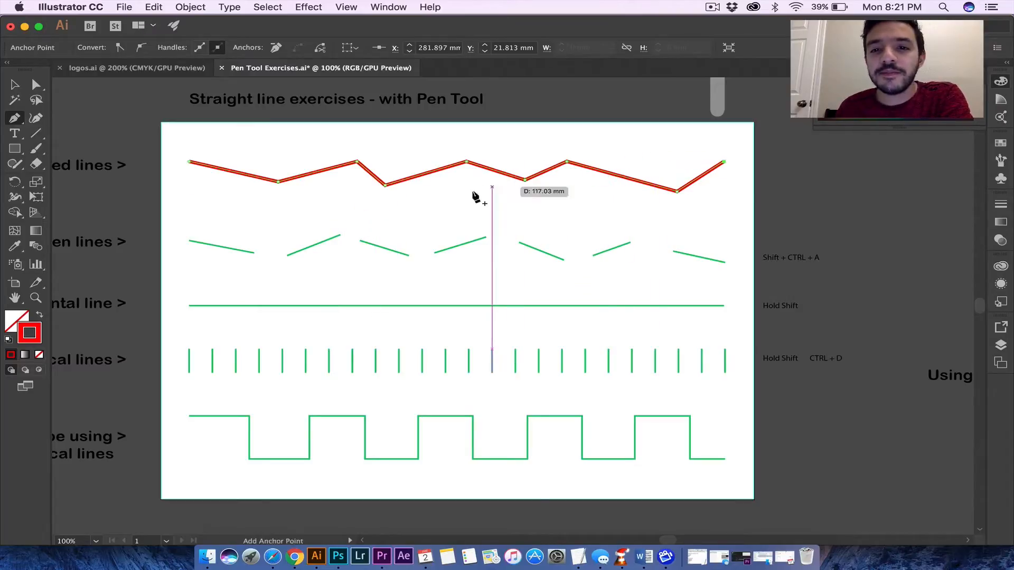
left_click(189, 242)
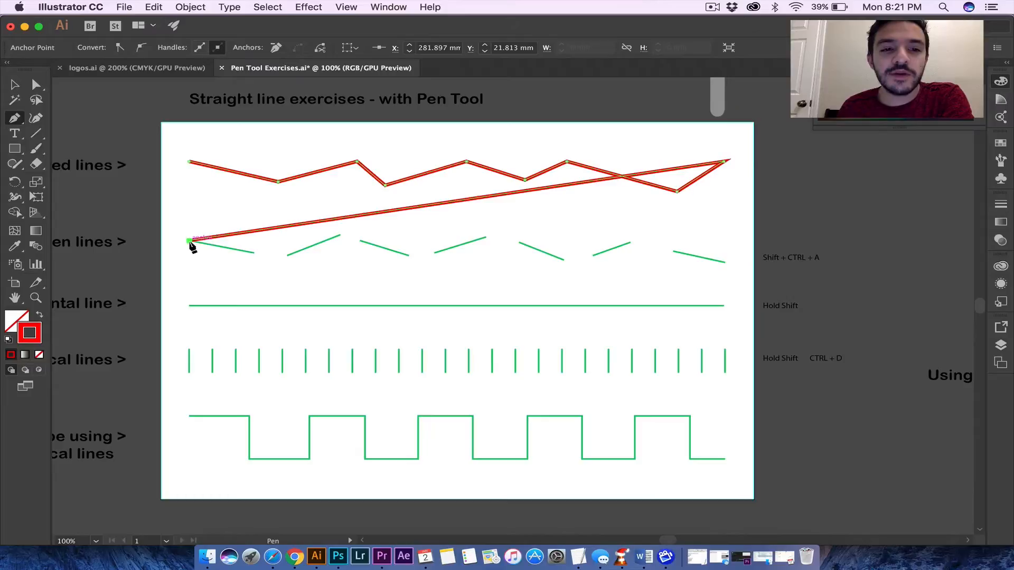
left_click(254, 253)
left_click(287, 255)
left_click(340, 235)
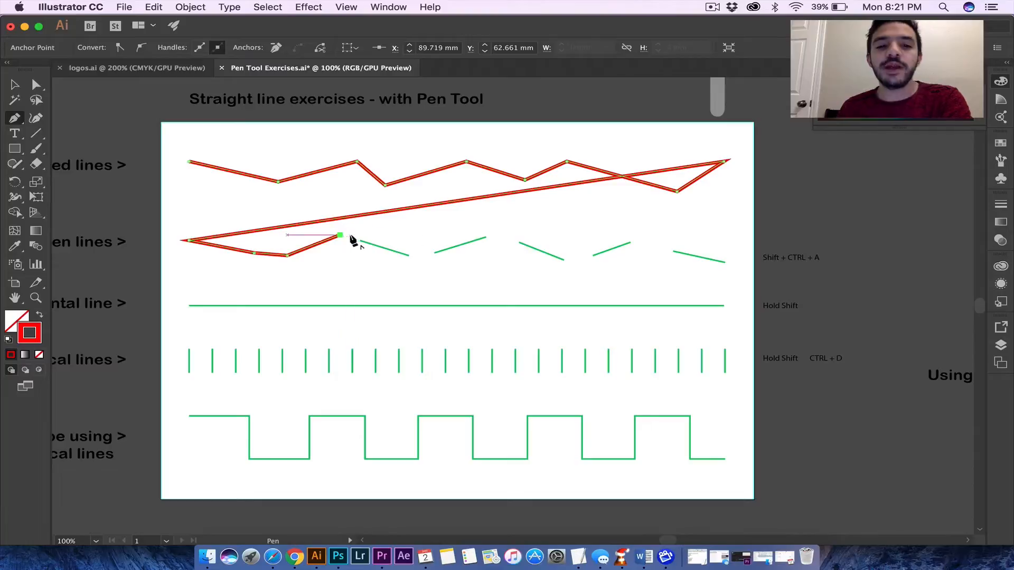
key("super+z")
key("super+z")
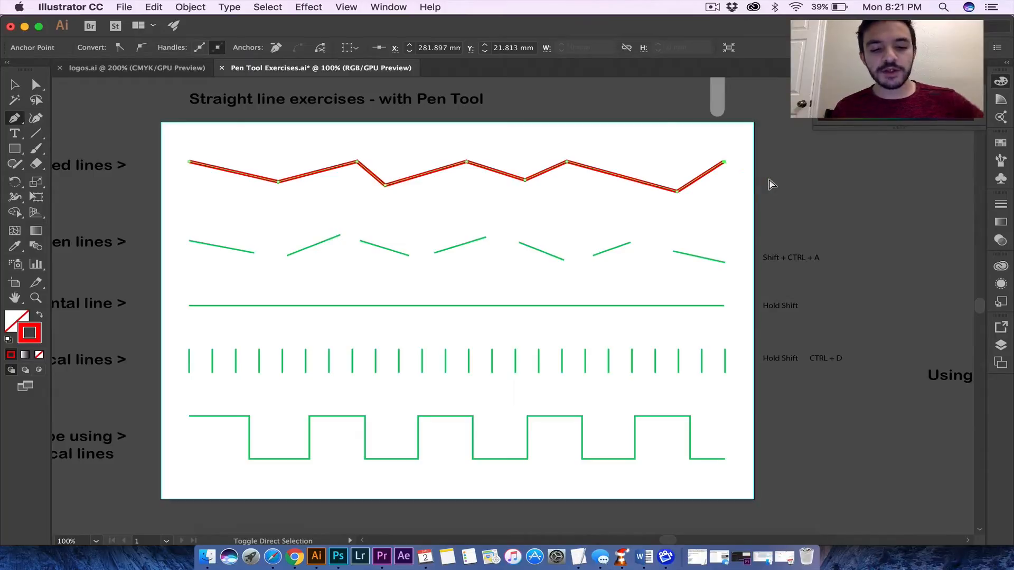
Deselect the finished Angled lines path and trace the first two broken lines as separate paths, deselecting after each.
key("super+shift+a")
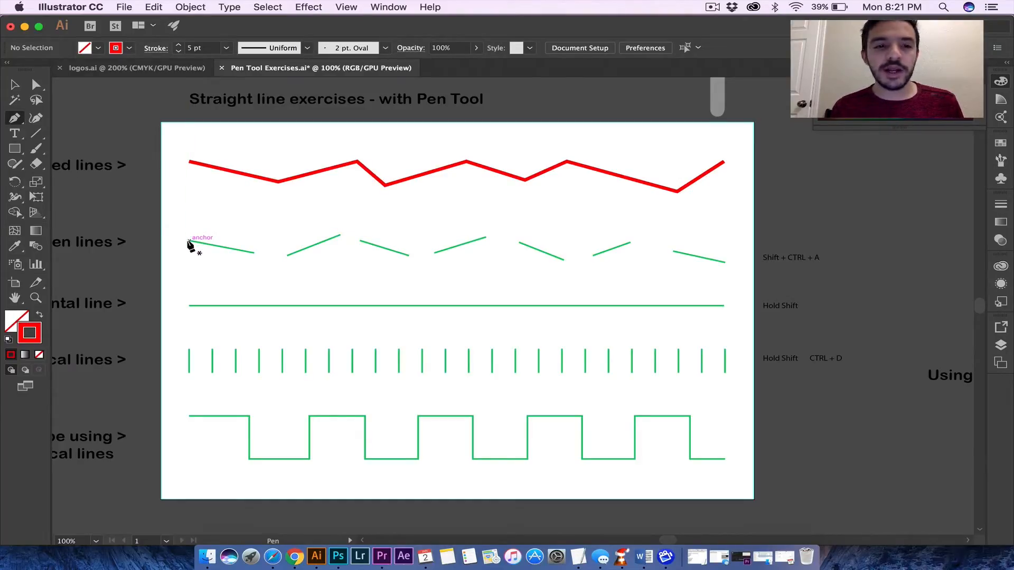
left_click(189, 242)
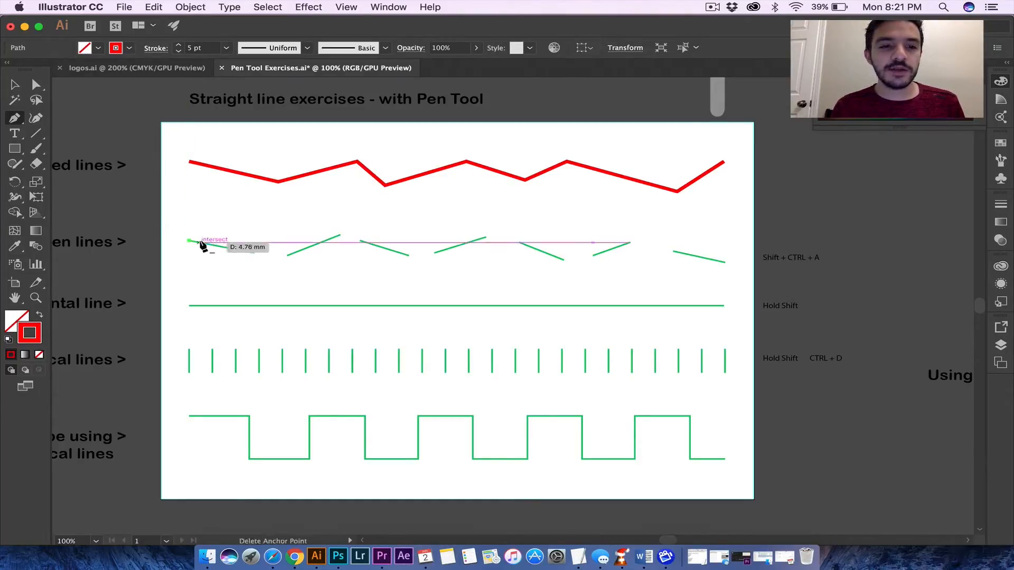
left_click(254, 252)
key("super+shift+a")
left_click(287, 256)
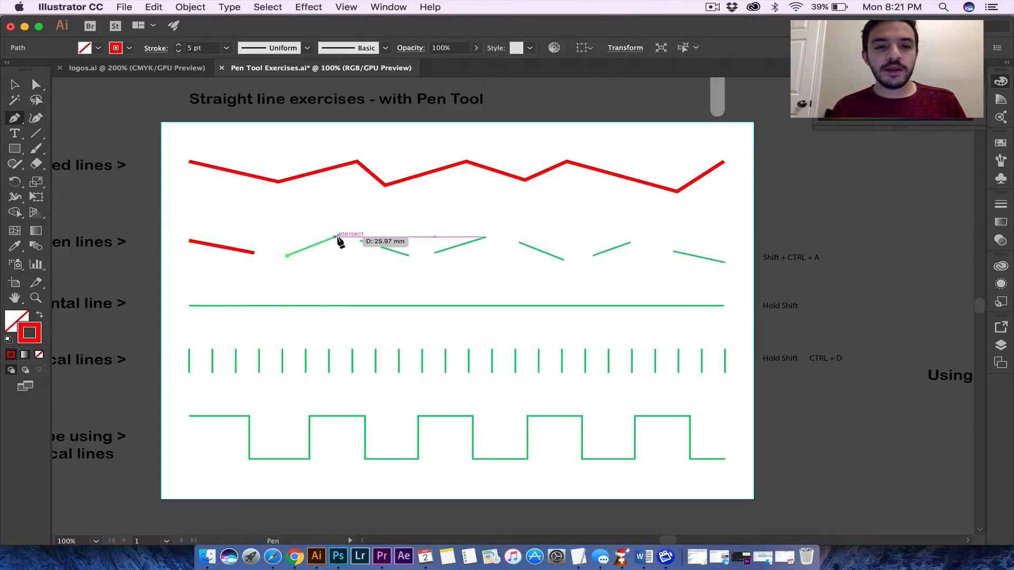
left_click(339, 235)
key("super+shift+a")
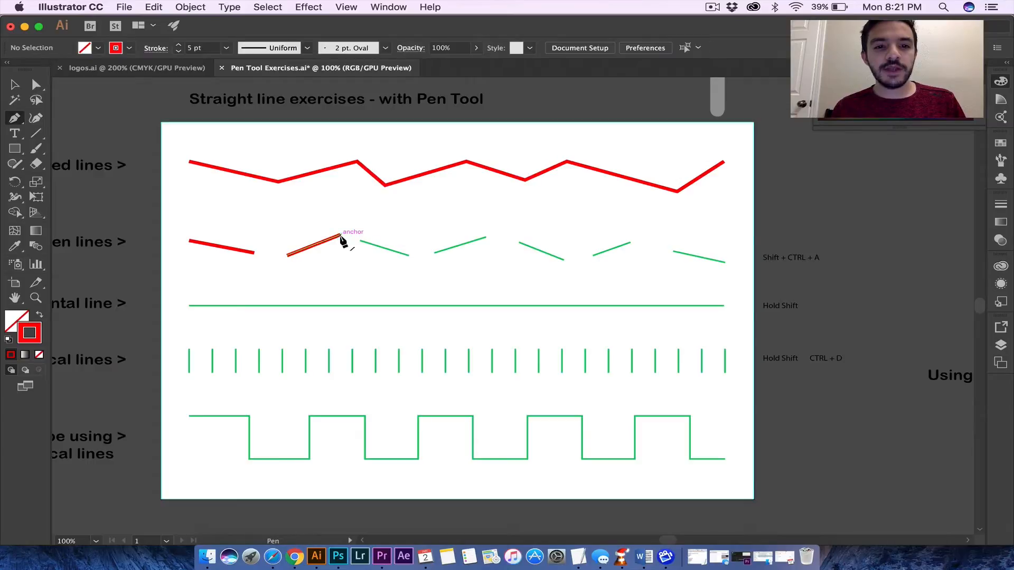
Trace the third, fourth and fifth broken lines as separate two-point paths, deselecting after each one.
left_click(360, 241)
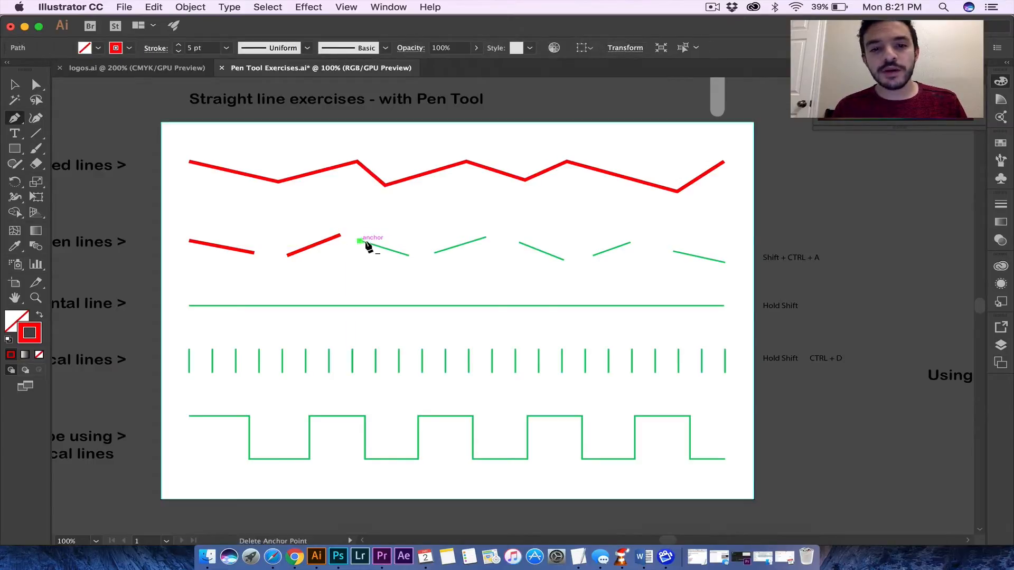
left_click(409, 256)
key("super+shift+a")
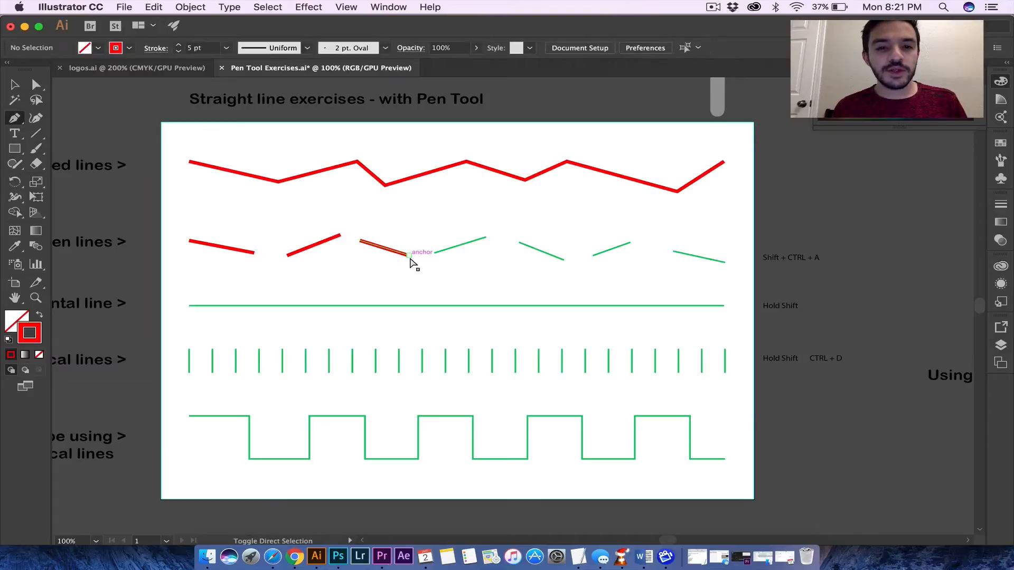
left_click(434, 253)
left_click(485, 238)
key("super+shift+a")
left_click(519, 242)
left_click(564, 260)
key("super+shift+a")
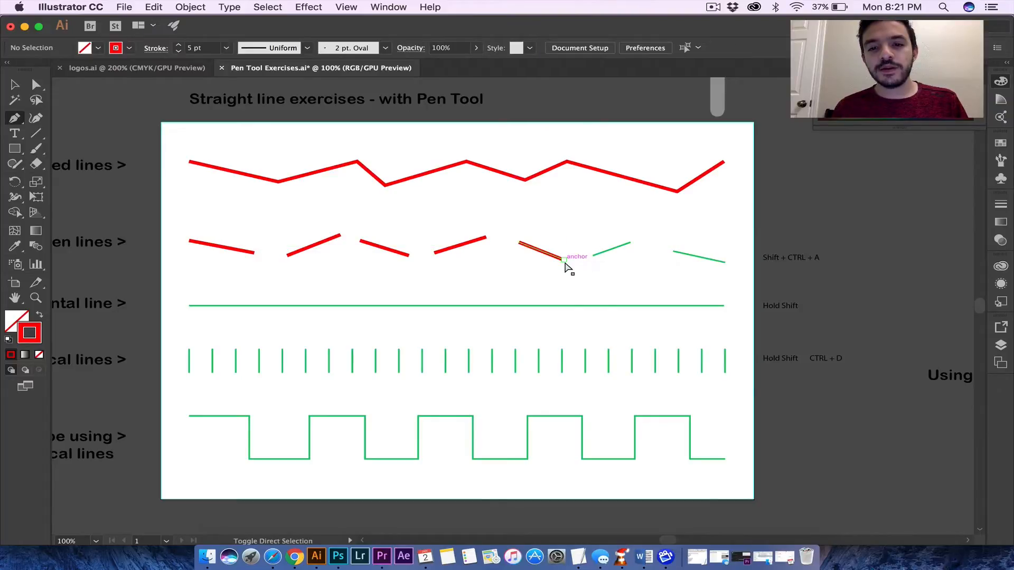
Trace the last two broken lines as separate two-point paths and deselect each one.
left_click(592, 256)
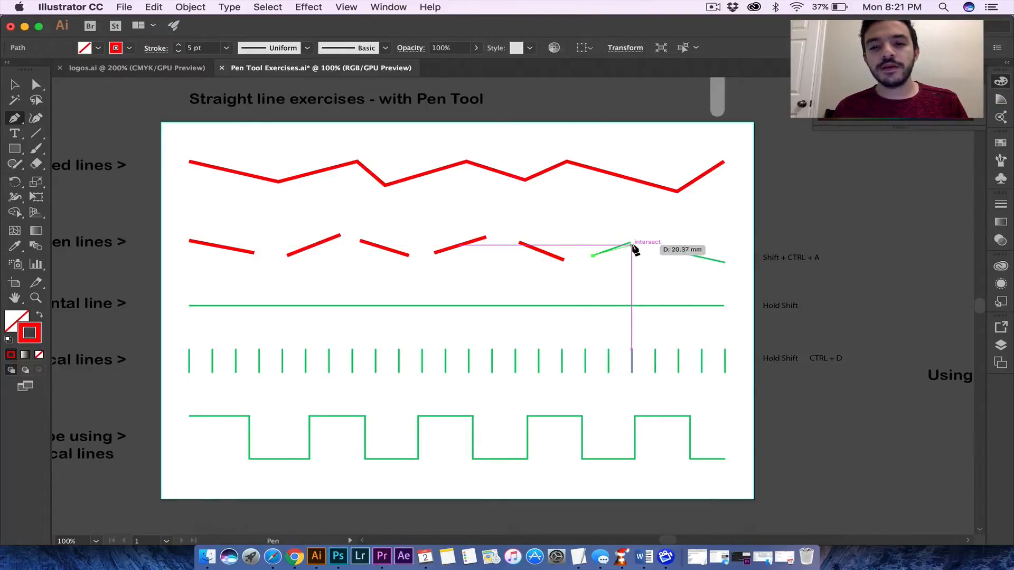
left_click(630, 243)
key("super+shift+a")
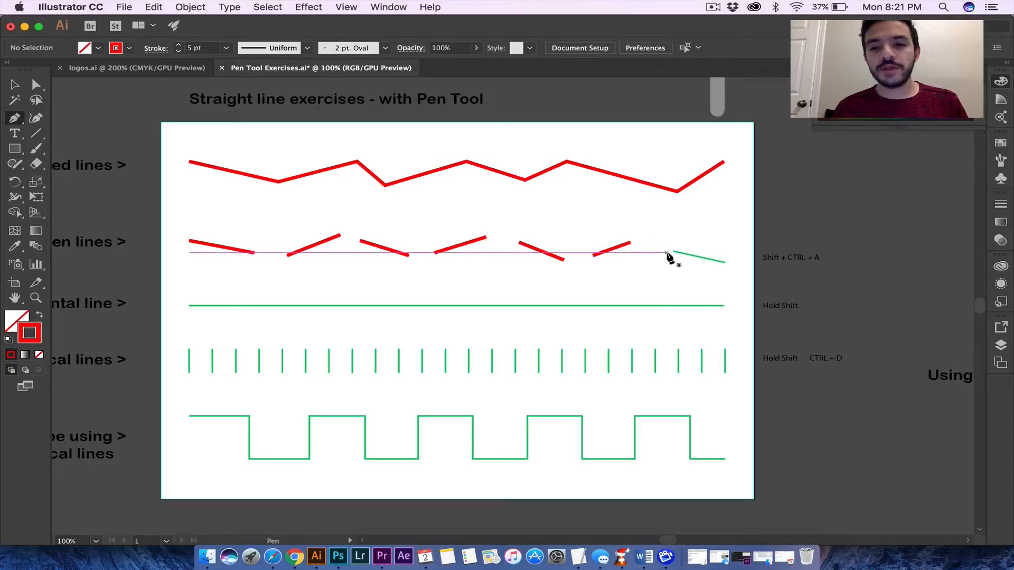
left_click(673, 251)
left_click(725, 262)
key("super+shift+a")
Trace the Horizontal line guide end to end with an unconstrained two-point path and check its end point's alignment with the guide.
scroll(813, 300, "down", 2)
scroll(814, 300, "left", 1)
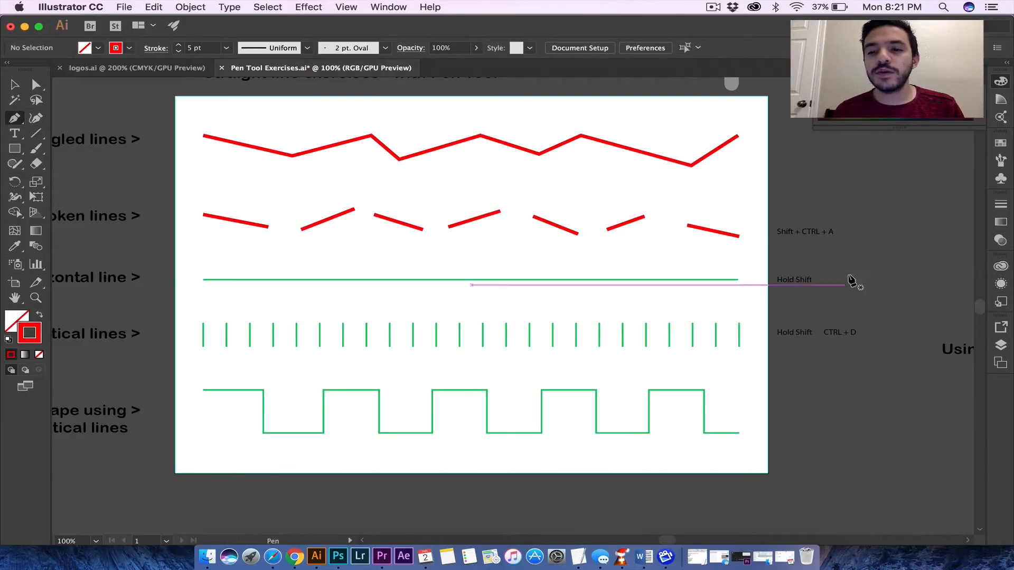
left_click(201, 281)
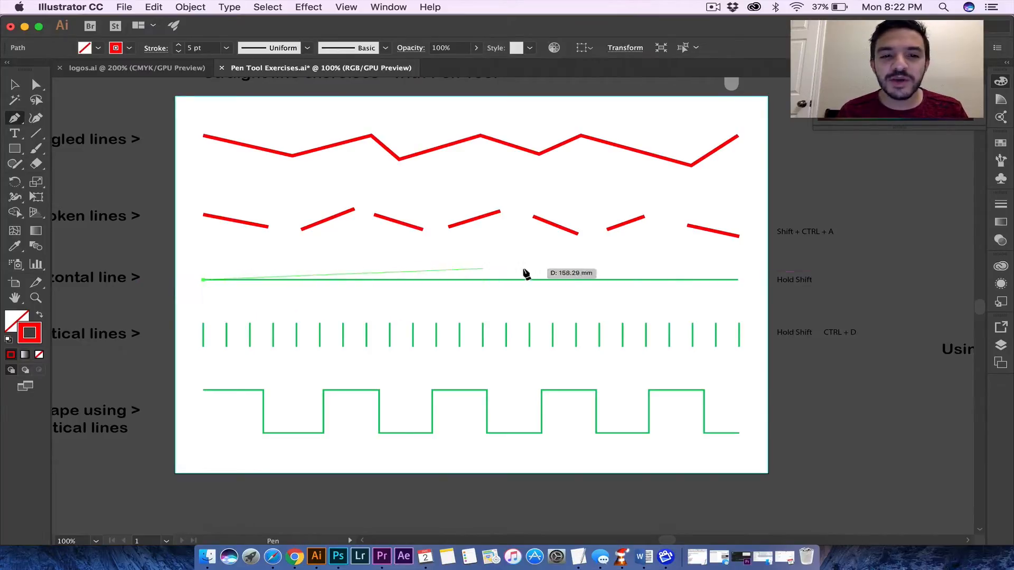
left_click(738, 281)
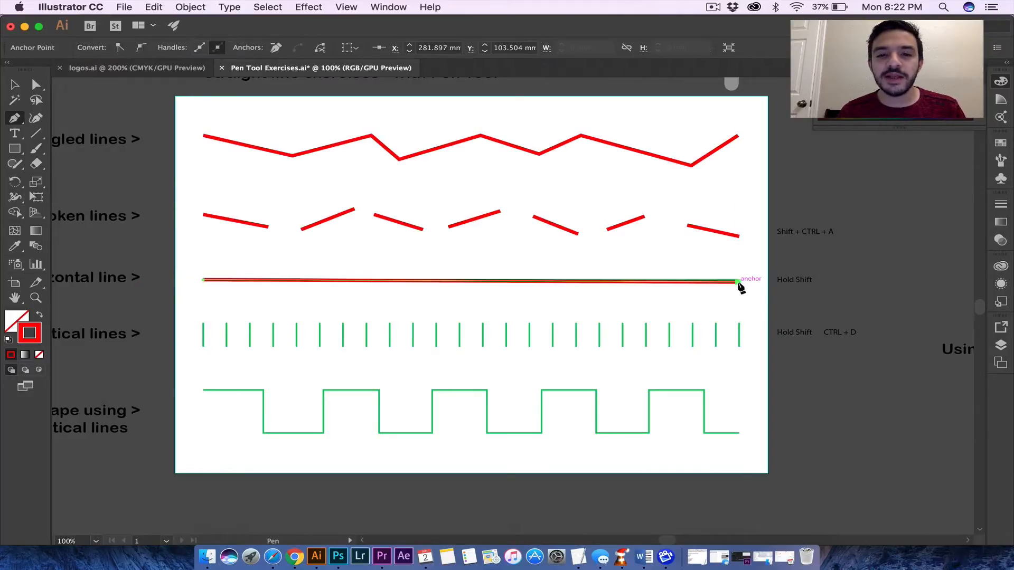
key("super+equal")
key("super+equal")
key("super+equal")
key("super+equal")
key("super+equal")
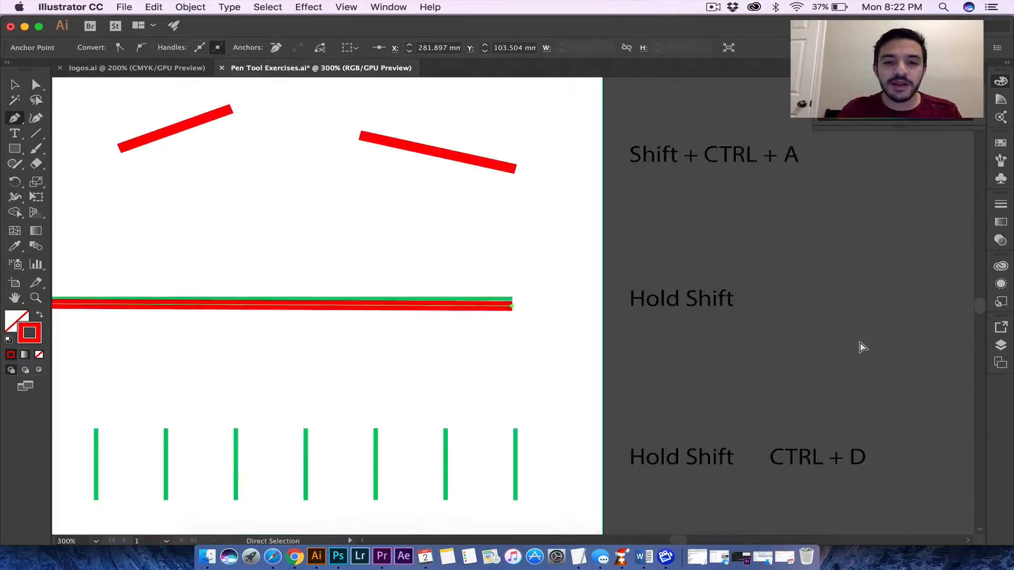
Undo the slanted end point of the Horizontal line path, keeping only its starting anchor.
scroll(863, 348, "left", 10)
scroll(862, 348, "down", 3)
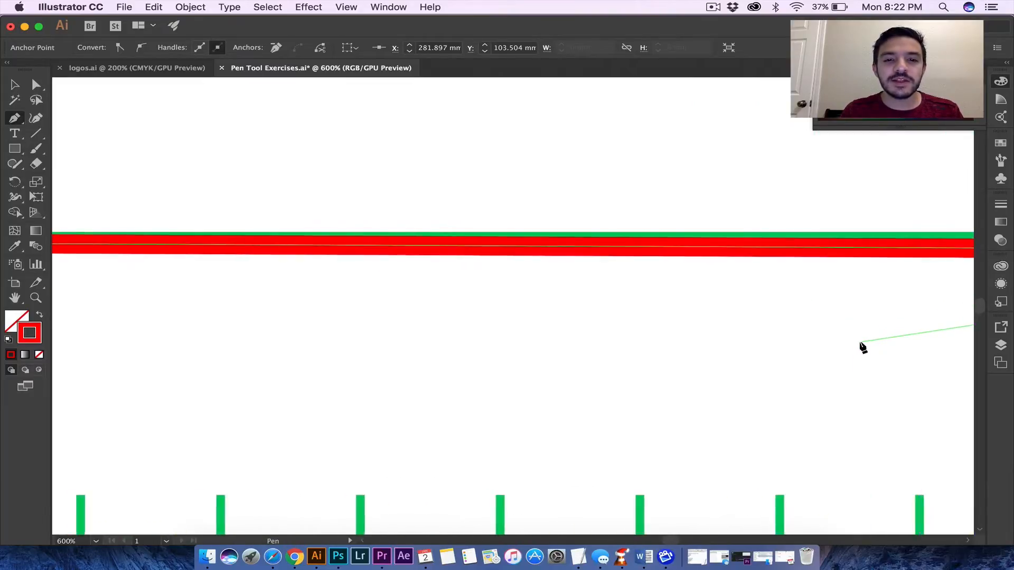
key("super+z")
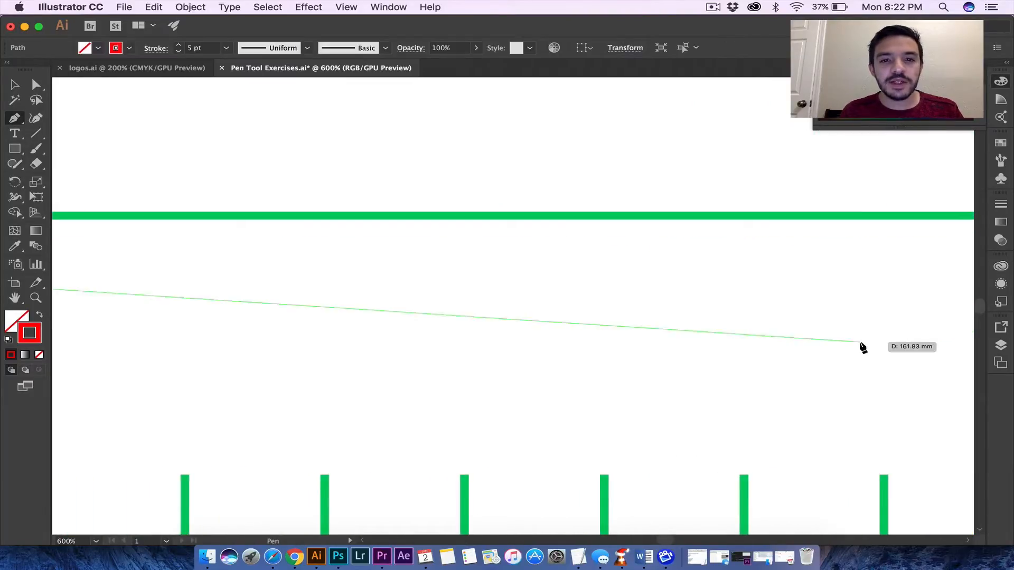
key("super+minus")
key("super+minus")
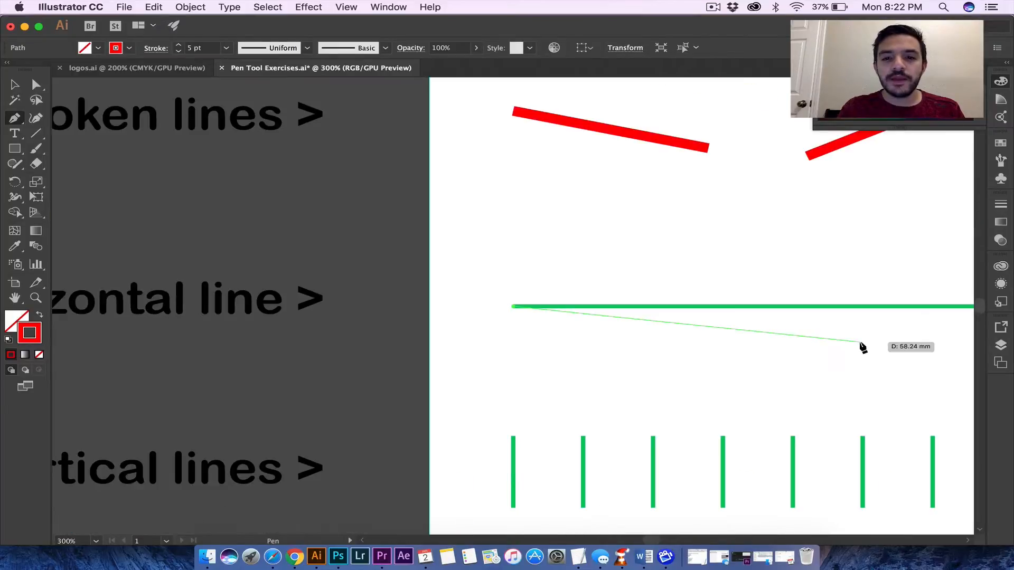
key("super+minus")
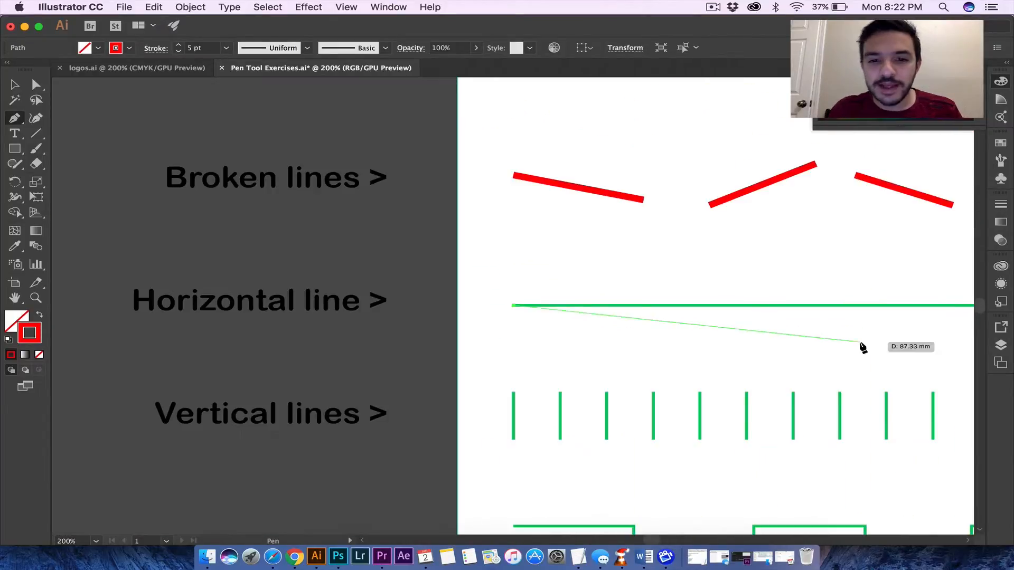
Complete the Horizontal line path with an end point constrained to horizontal at the guide's far end and deselect it.
scroll(861, 343, "right", 10)
scroll(861, 347, "right", 5)
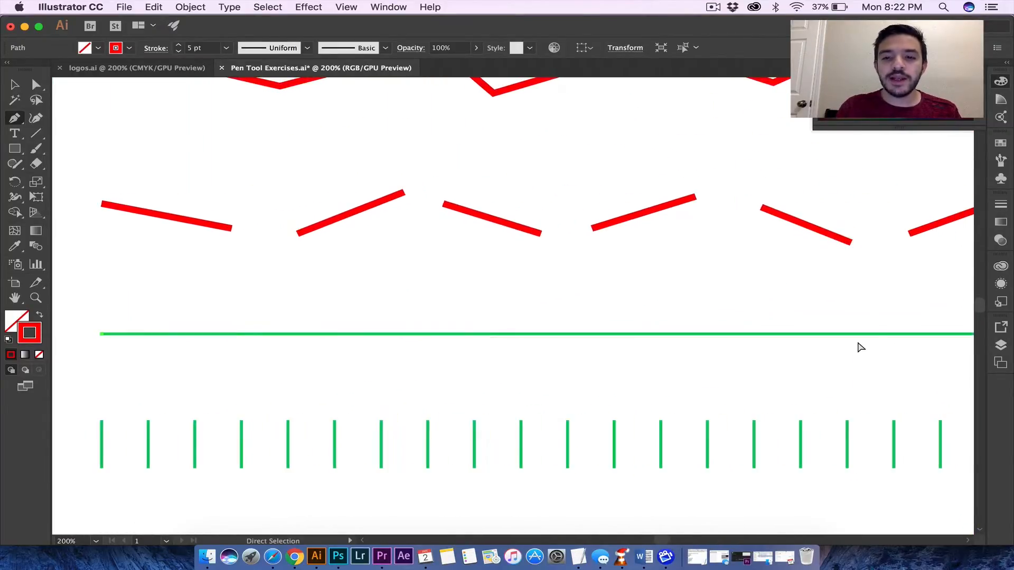
key("super+minus")
scroll(860, 347, "right", 10)
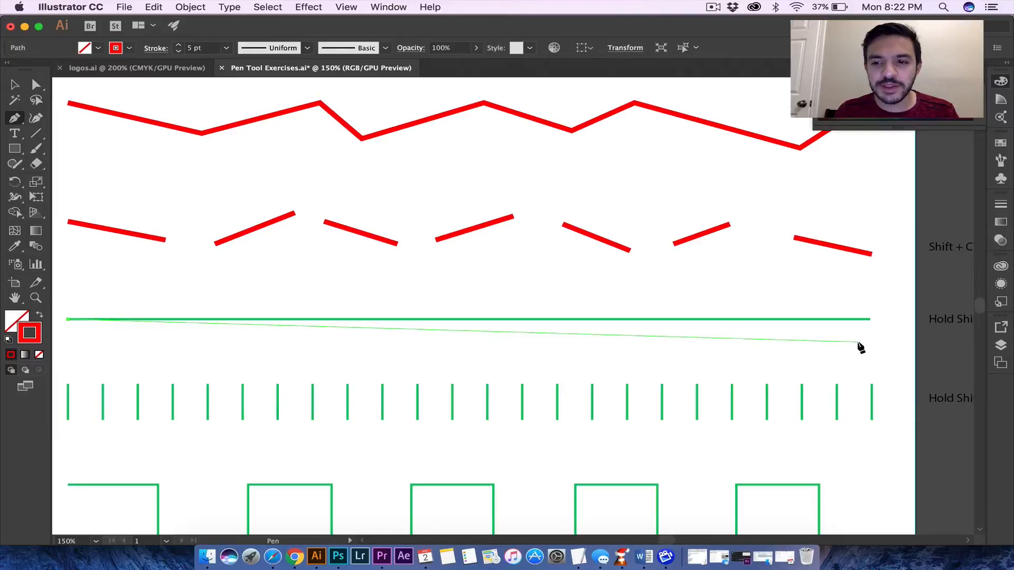
key("shift")
key("shift")
key("shift")
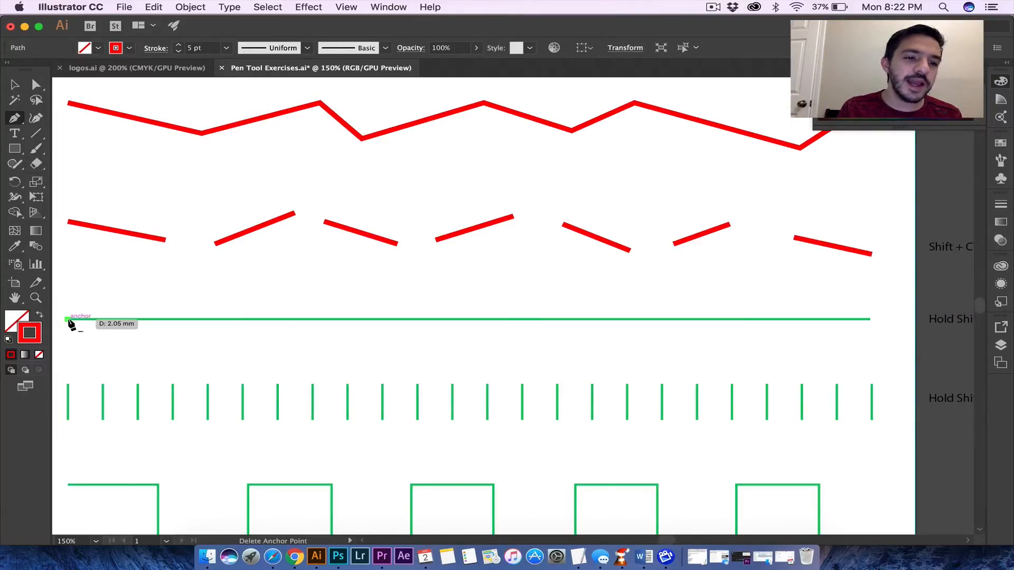
left_click(870, 320)
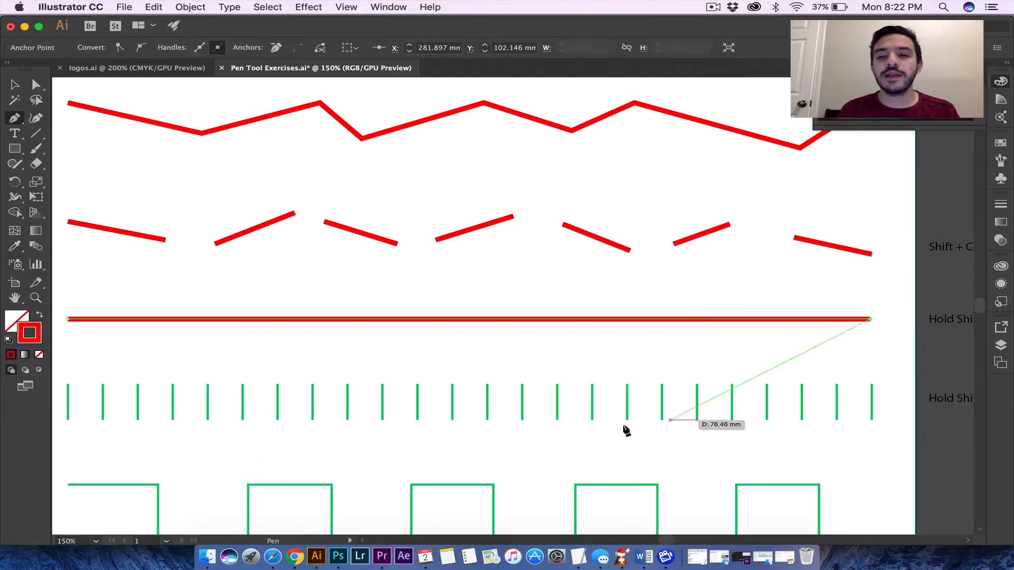
scroll(527, 421, "left", 3)
scroll(527, 421, "down", 1)
scroll(527, 422, "left", 2)
key("super+minus")
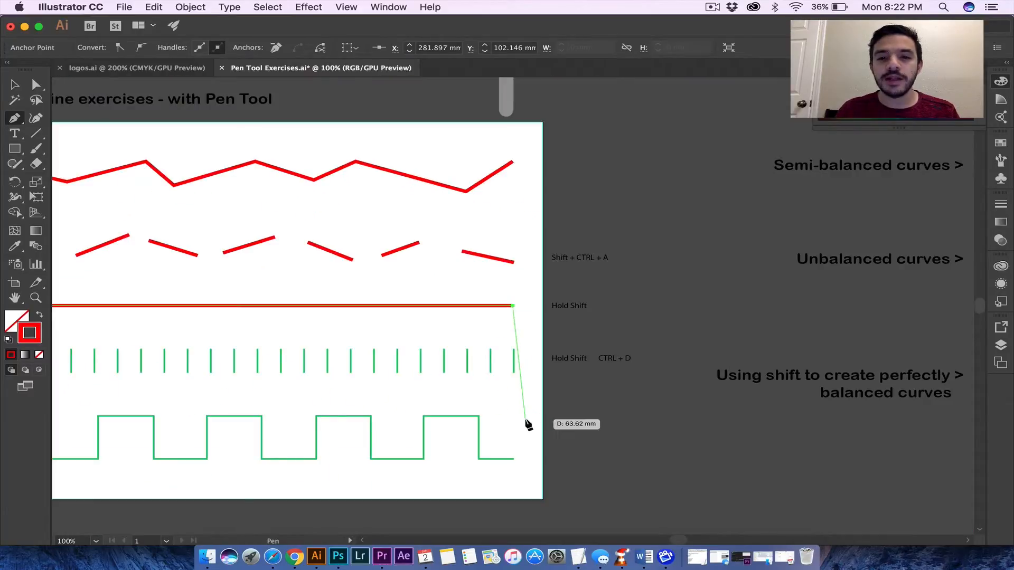
scroll(529, 424, "left", 5)
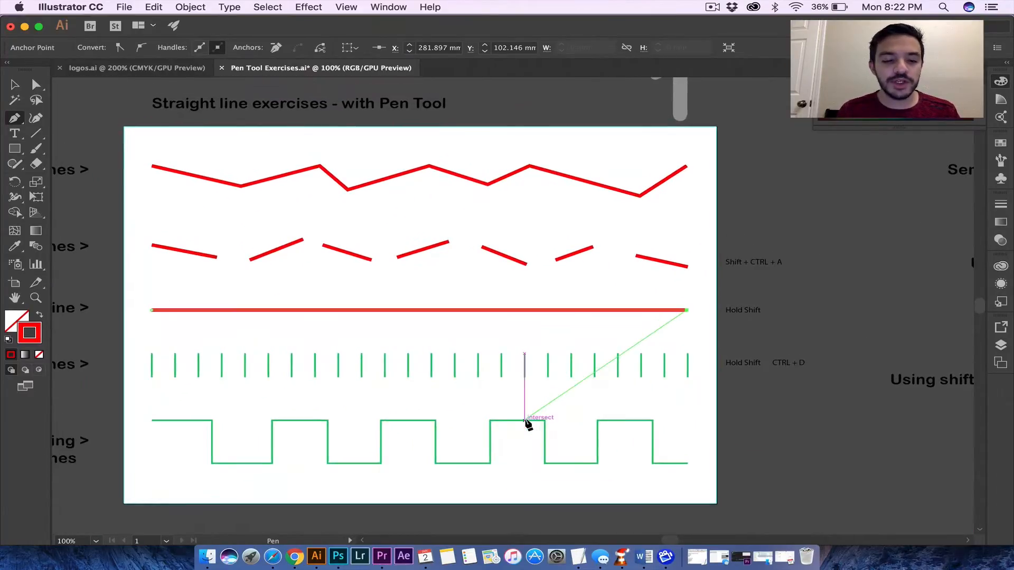
key("super+shift+a")
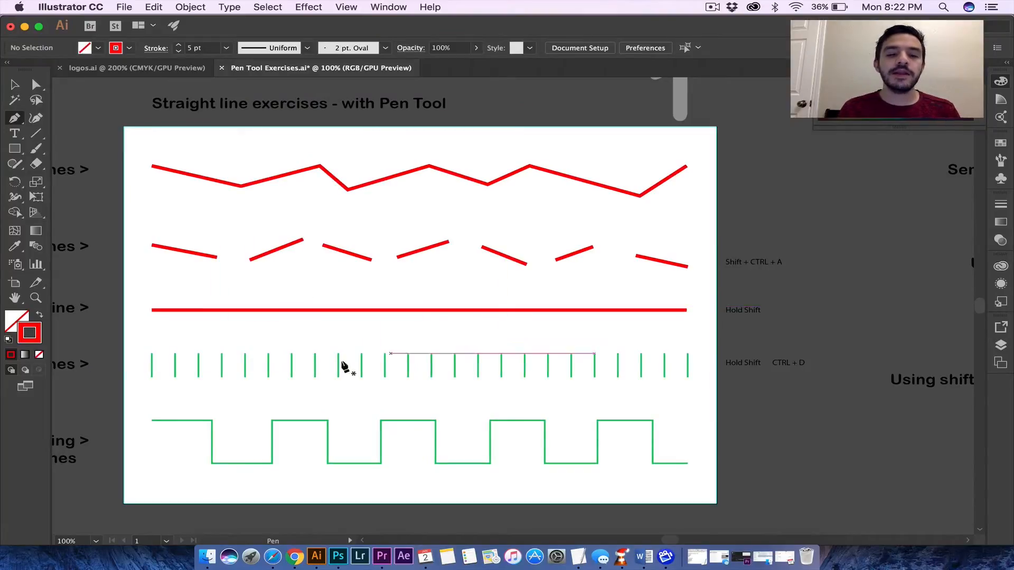
Trace the first Vertical lines guide from top to bottom with a vertically constrained two-point path and deselect it.
scroll(155, 350, "left", 2)
scroll(155, 350, "down", 1)
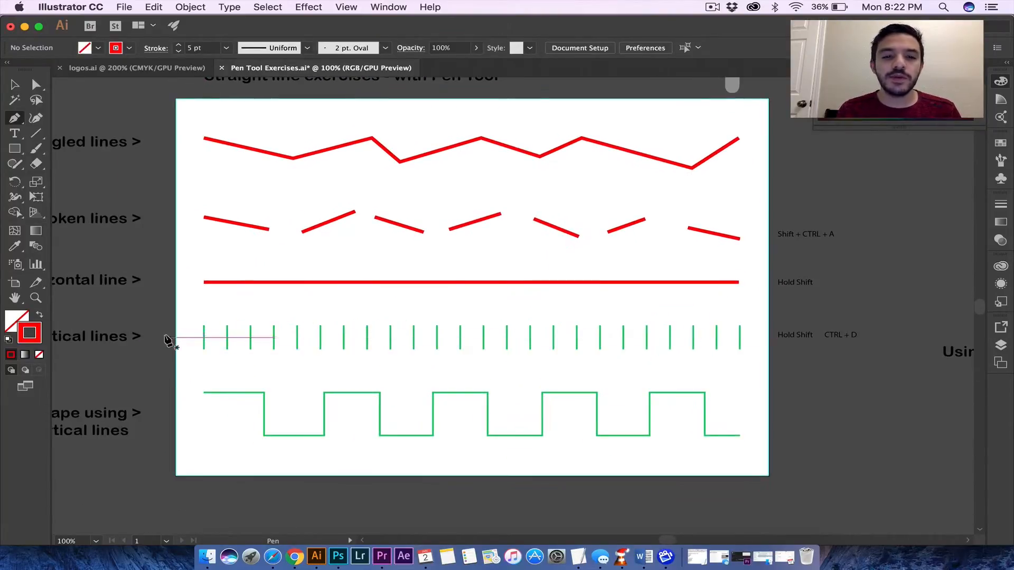
key("super+equal")
scroll(153, 338, "left", 5)
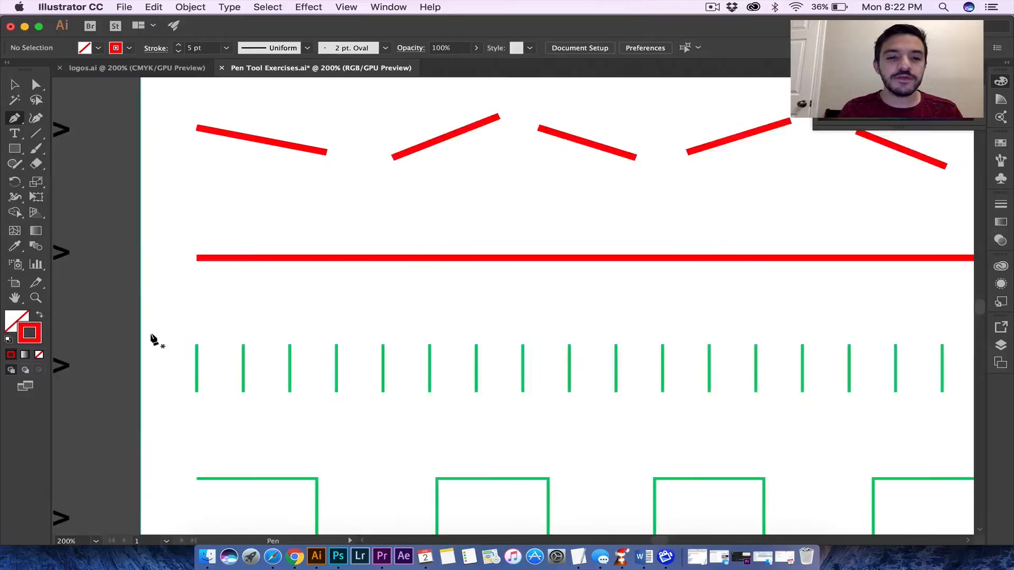
left_click(250, 345)
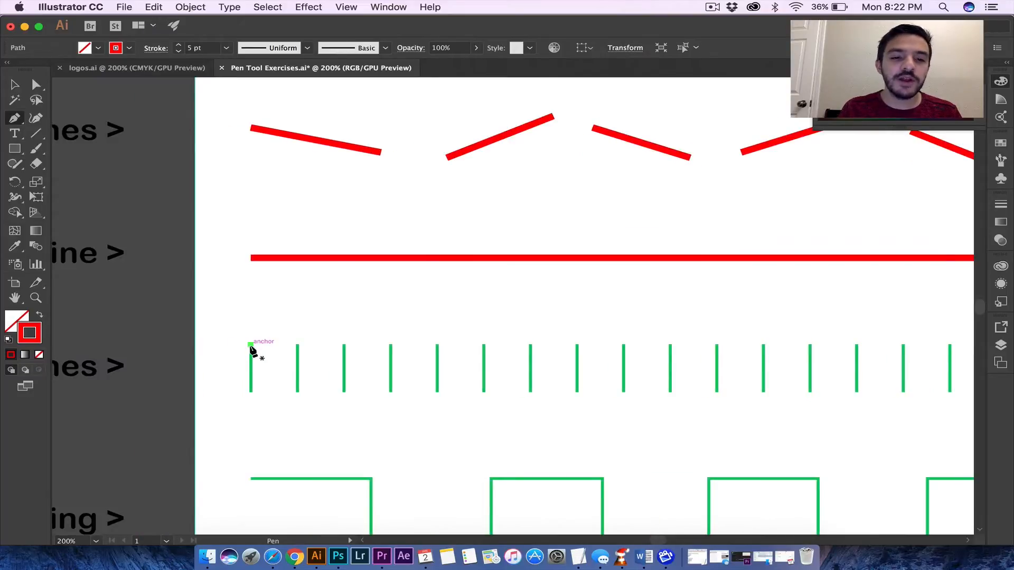
left_click(251, 392)
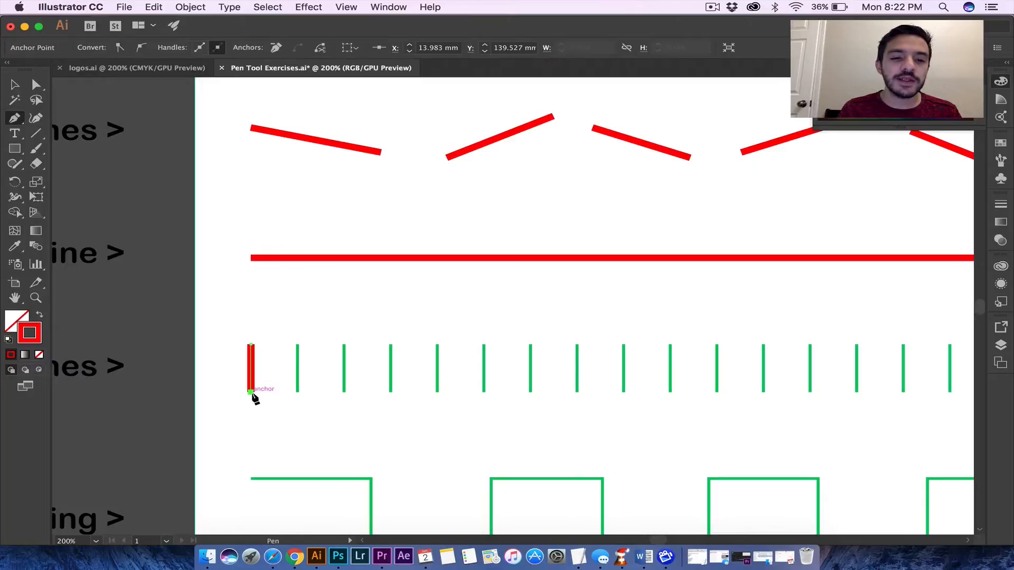
left_click(254, 396, "super")
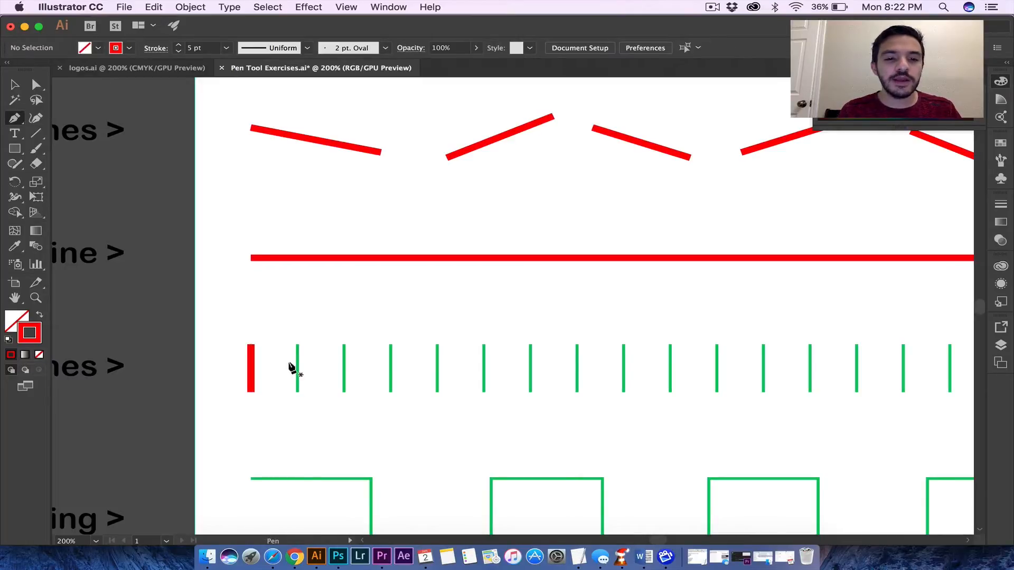
Trace the second and third vertical lines as separate constrained two-point paths, deselecting after each one.
left_click(298, 345)
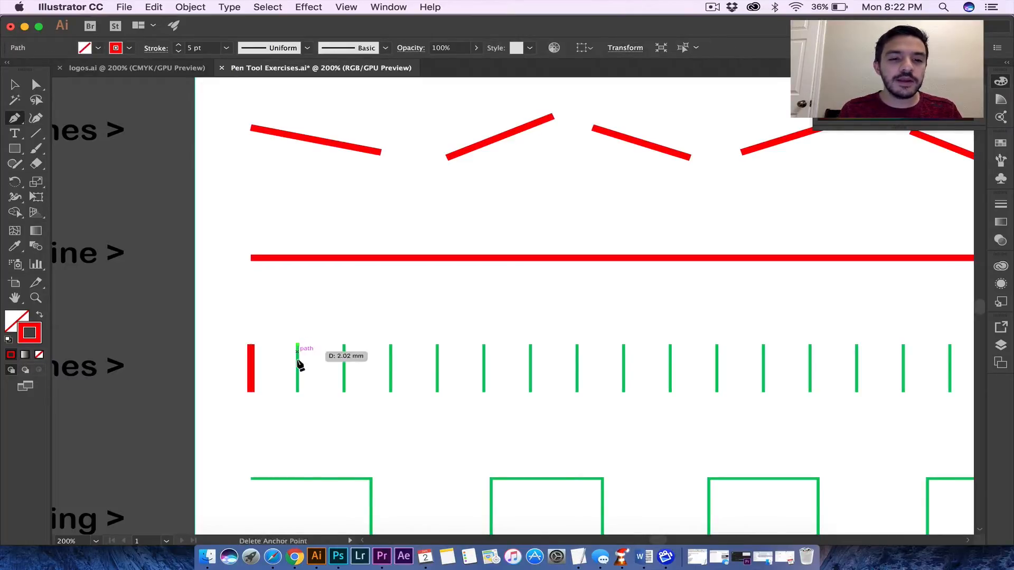
left_click(297, 392)
left_click(301, 397, "super")
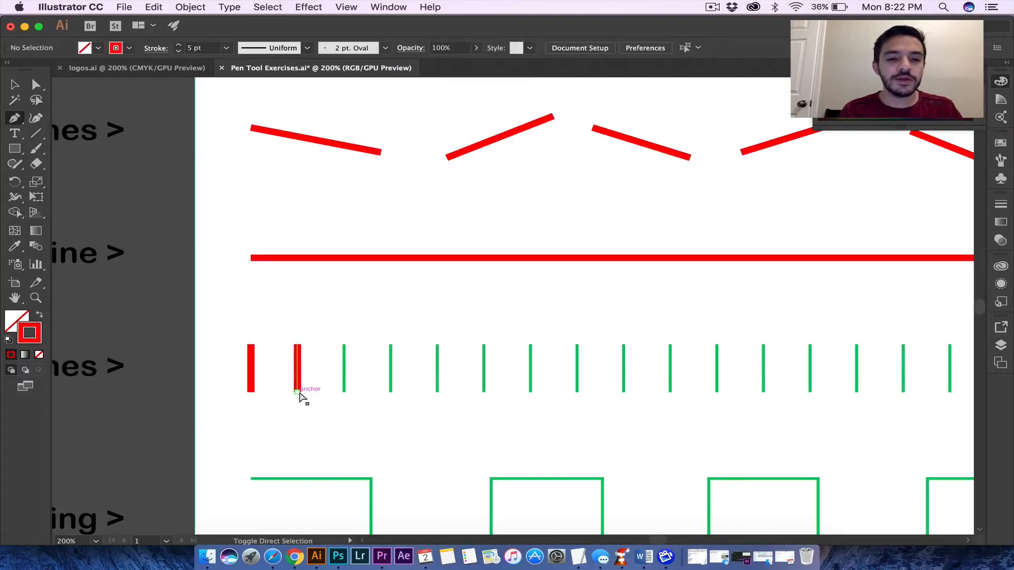
left_click(344, 346)
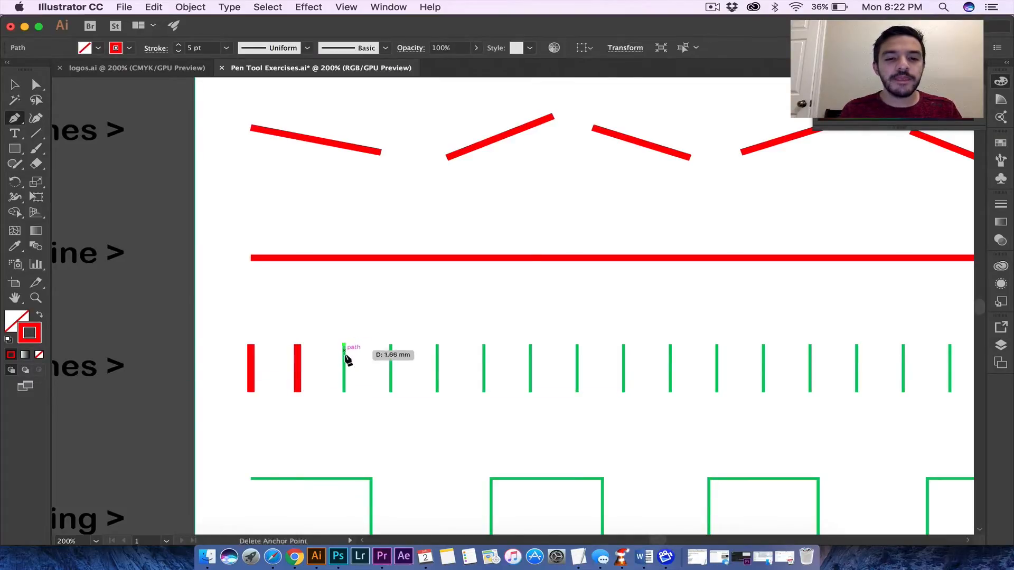
left_click(344, 393)
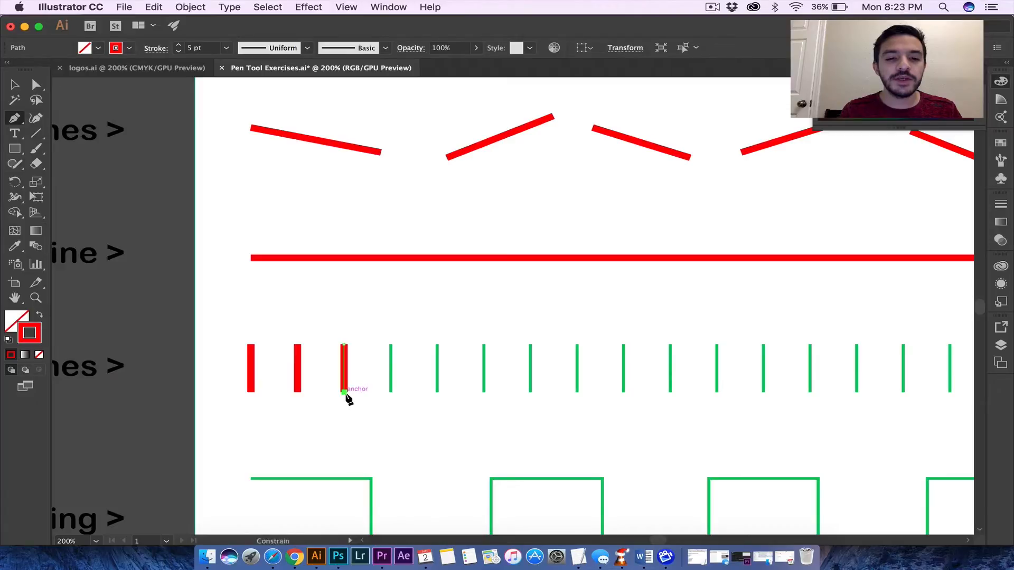
left_click(344, 394, "super")
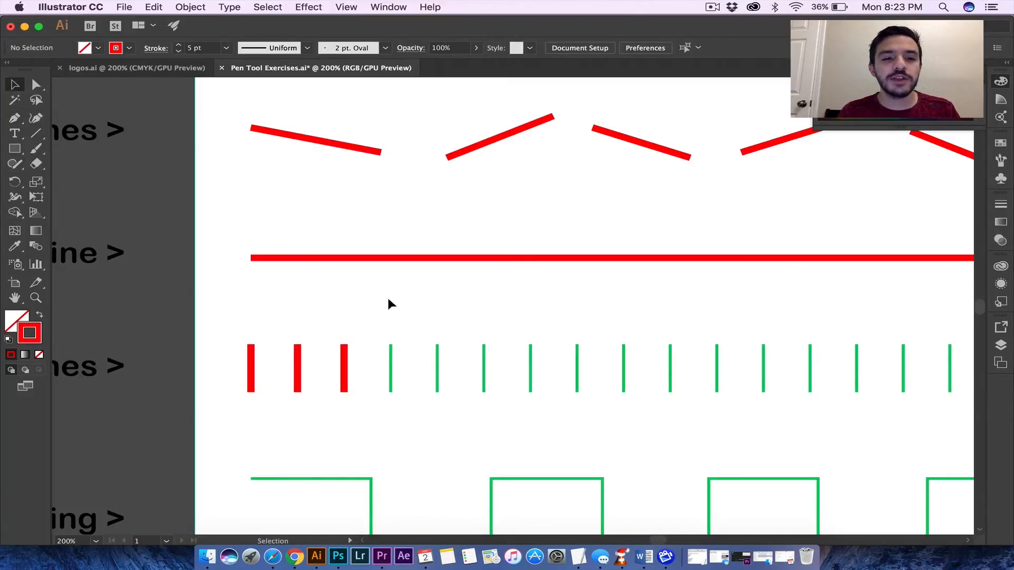
Select the three red vertical lines together and place a copy of them over the next three green guides.
left_click_drag(235, 329, 351, 373)
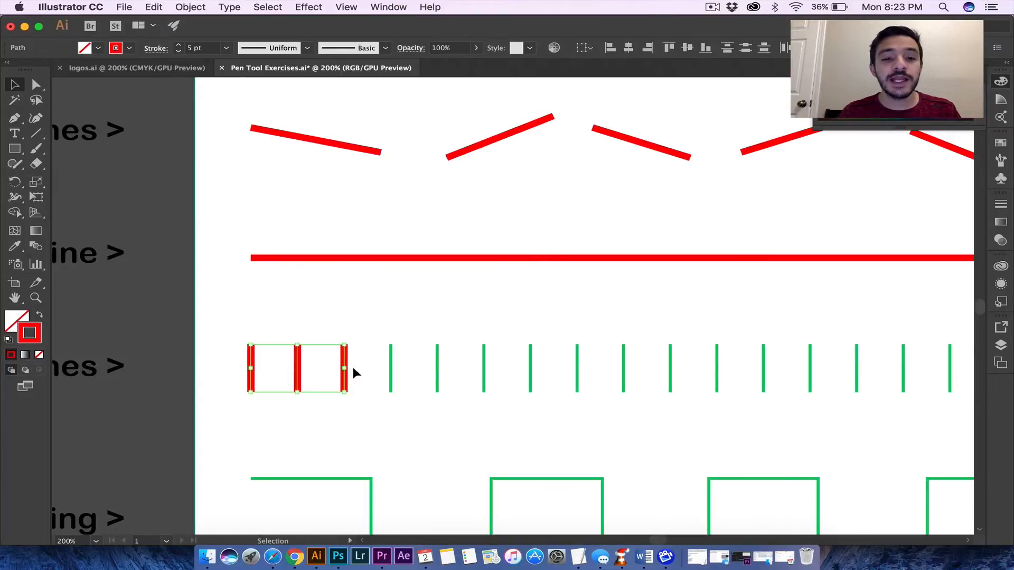
scroll(365, 367, "down", 1)
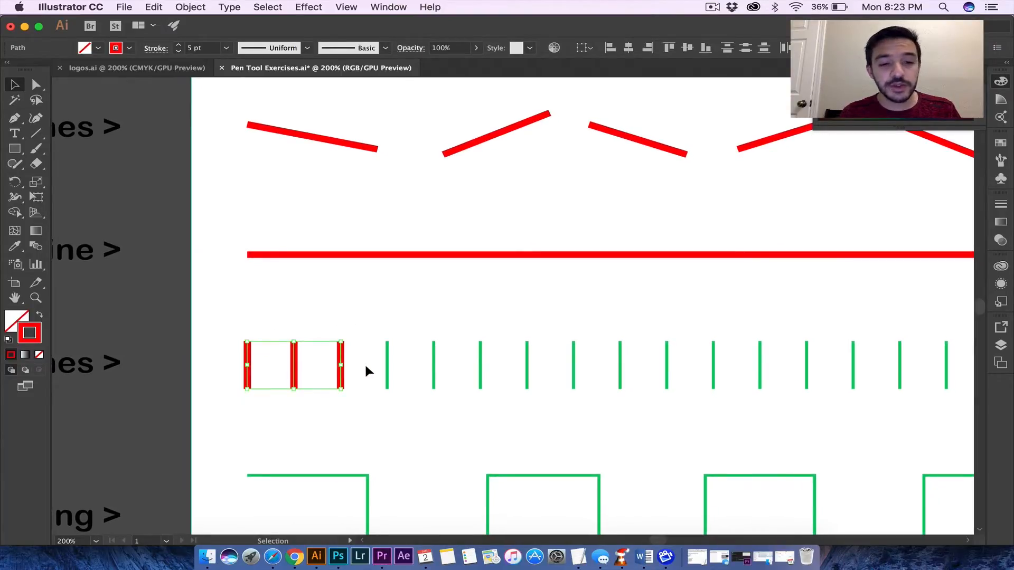
scroll(340, 368, "right", 2)
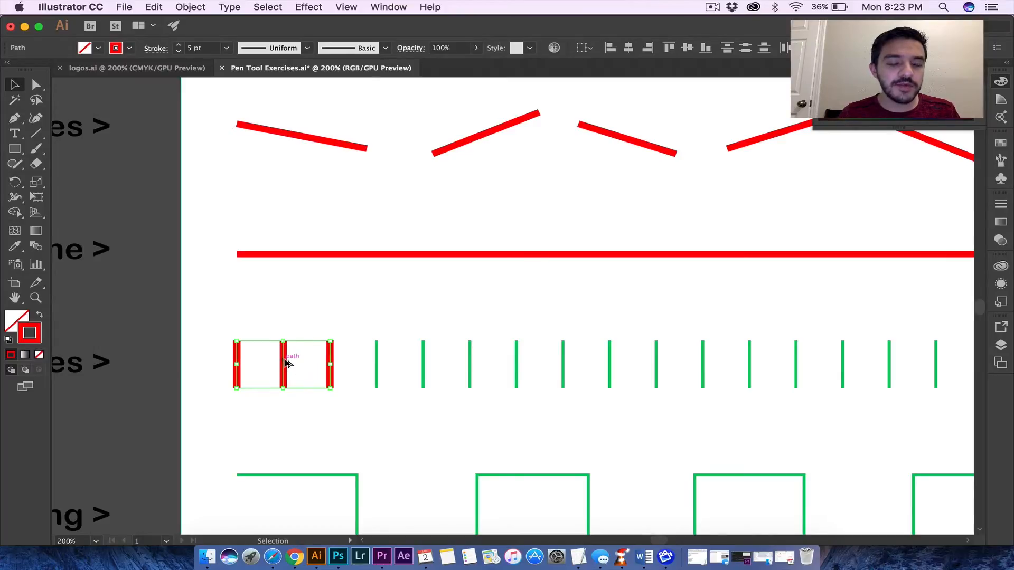
left_click_drag(286, 364, 423, 366)
scroll(609, 338, "down", 1)
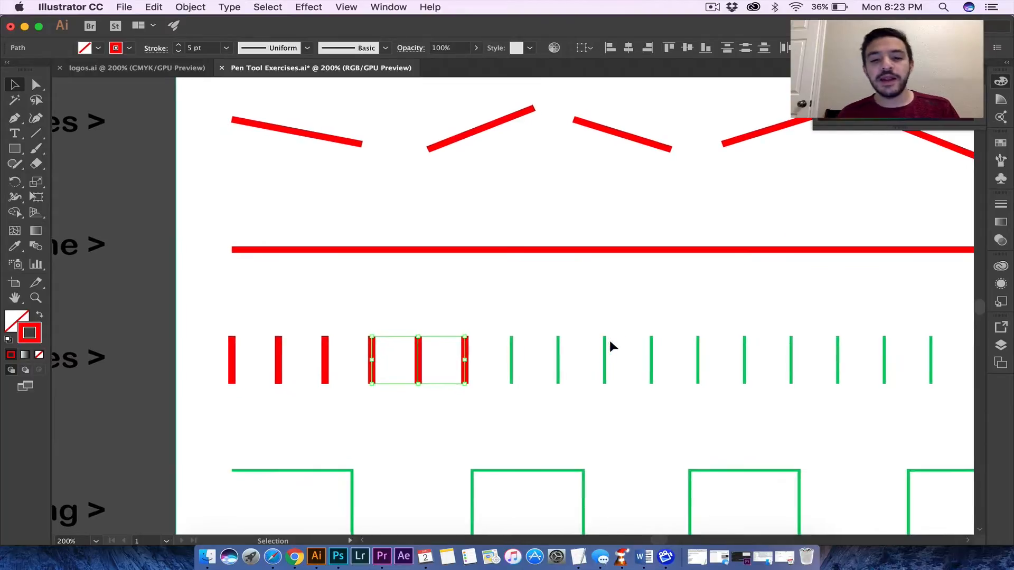
Repeat the copy transformation six times so red lines cover all remaining vertical guides, and deselect.
key("a")
key("super+minus")
key("v")
scroll(610, 343, "right", 6)
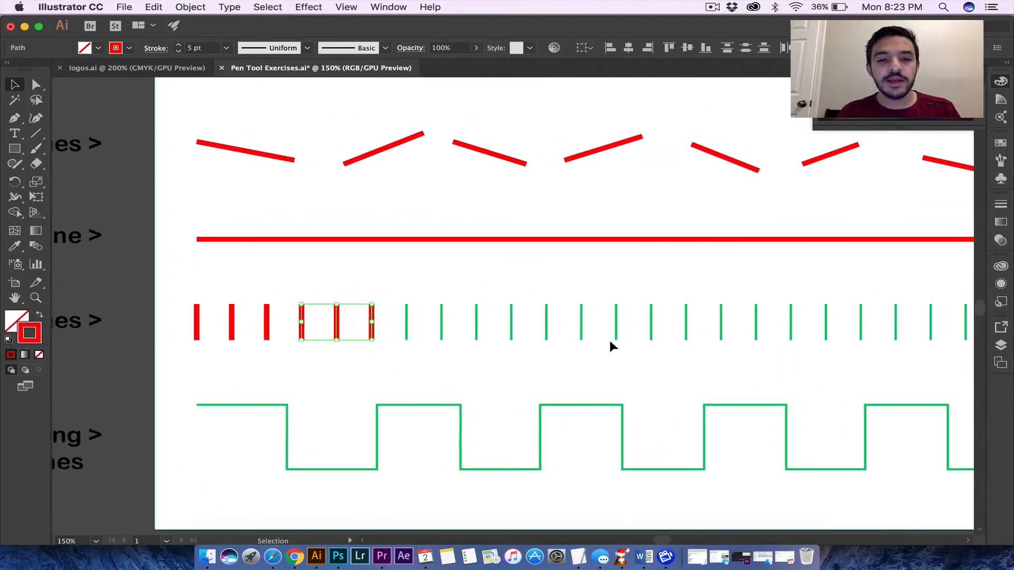
key("a")
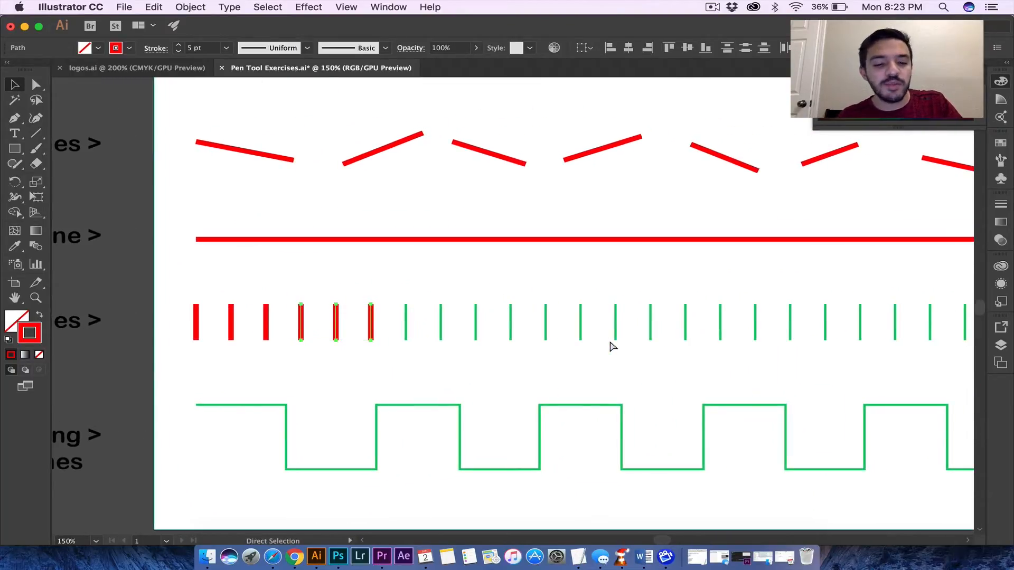
key("super+d")
key("super+d")
key("super+d")
key("super+d")
key("super+d")
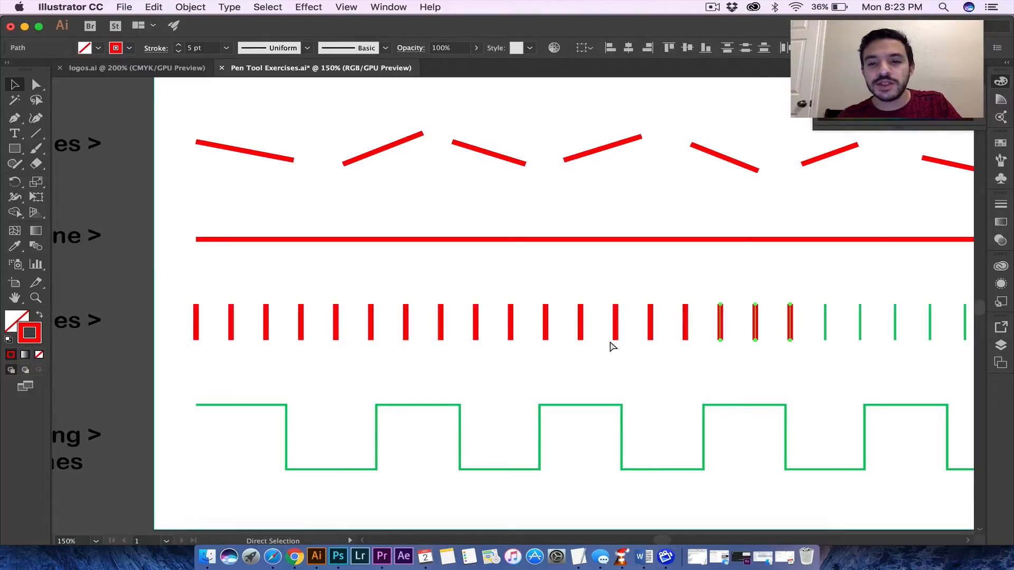
key("v")
scroll(610, 342, "right", 5)
key("super+d")
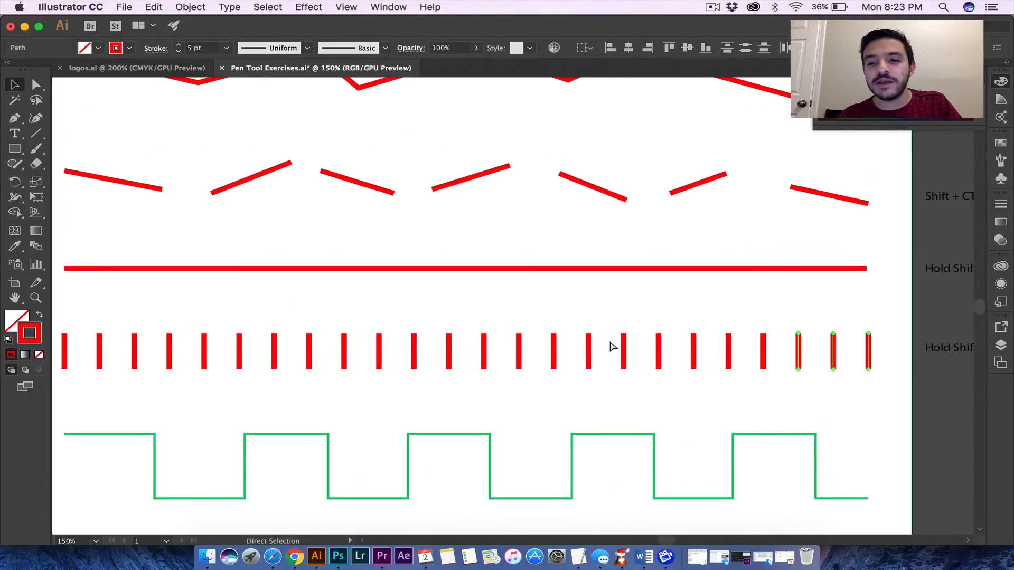
scroll(611, 347, "down", 3)
scroll(611, 347, "left", 3)
left_click(576, 364)
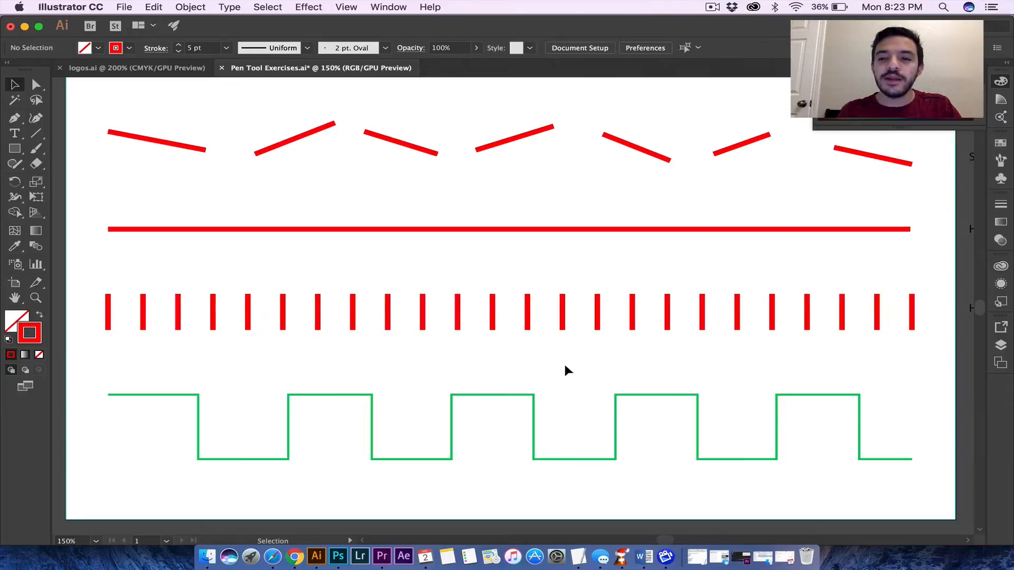
Start a Pen tool path at the stepped guide's left end and trace it with constrained segments through the first dip up to the second plateau.
scroll(449, 351, "left", 5)
scroll(448, 351, "down", 1)
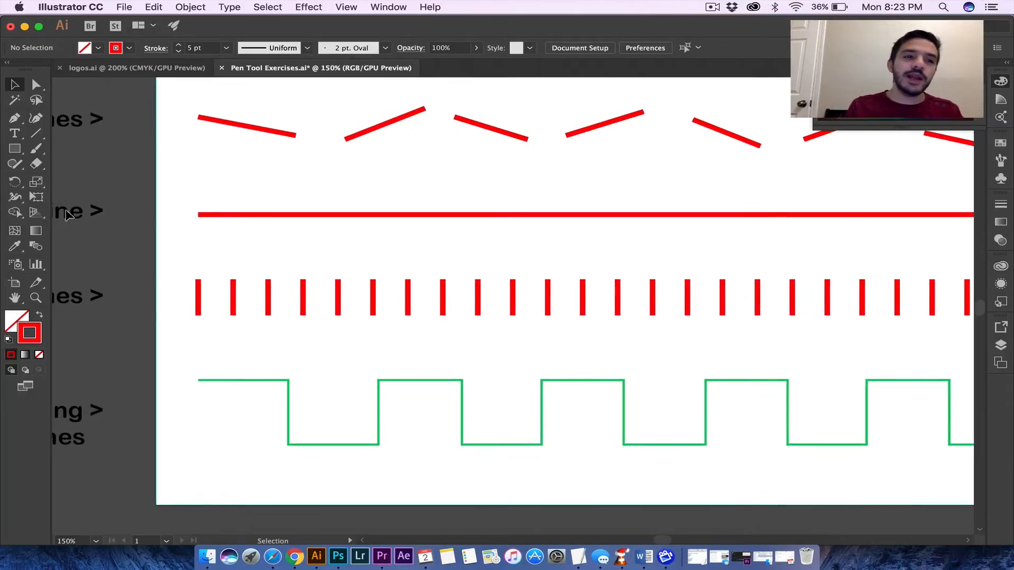
left_click(16, 119)
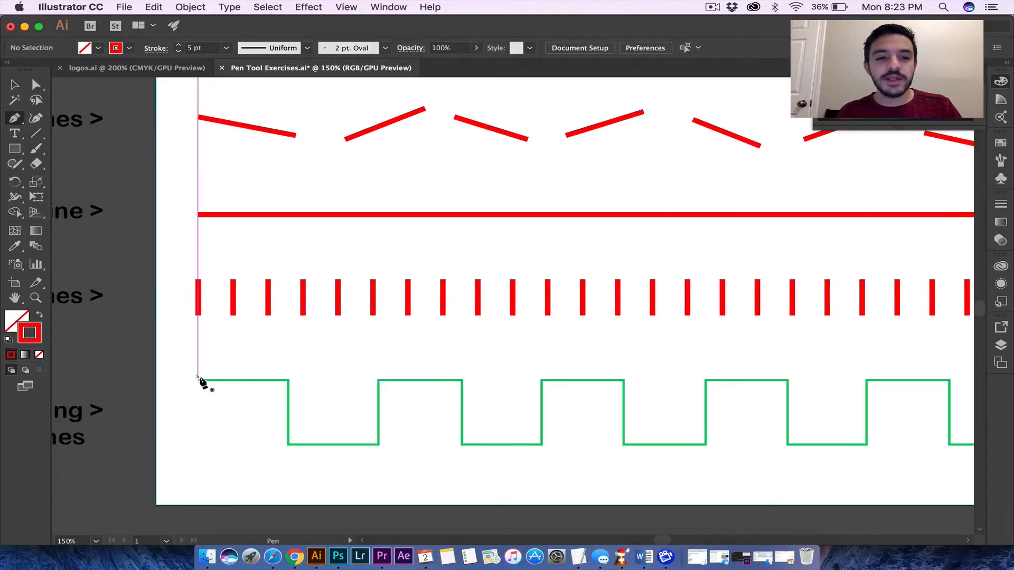
scroll(201, 386, "right", 5)
scroll(200, 385, "down", 2)
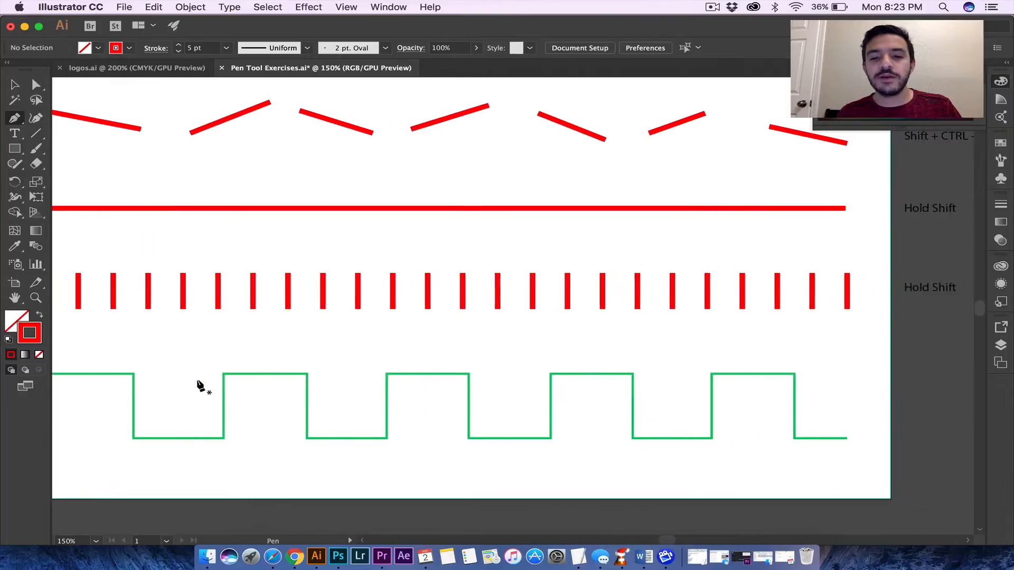
scroll(197, 382, "left", 1)
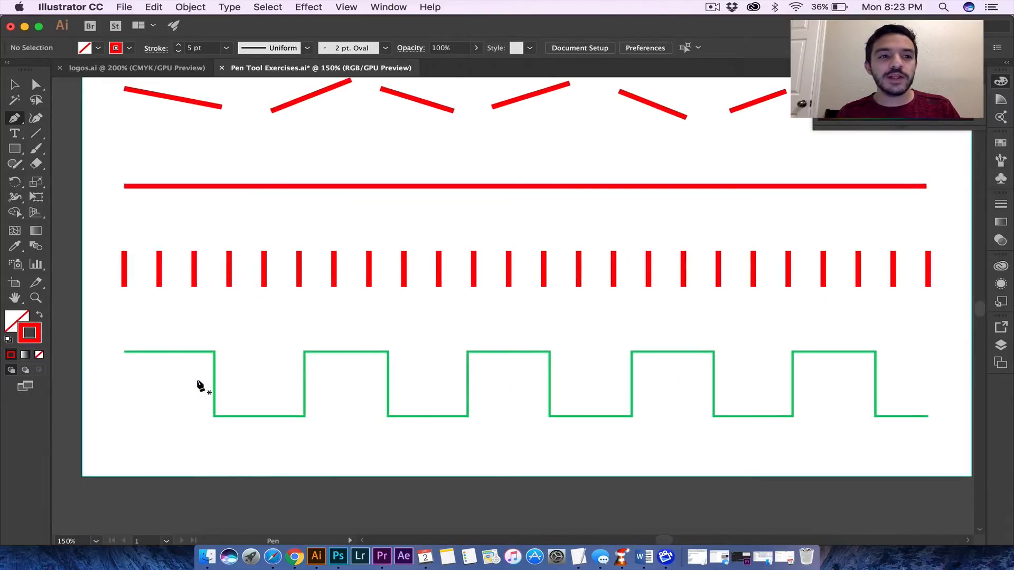
left_click(123, 352)
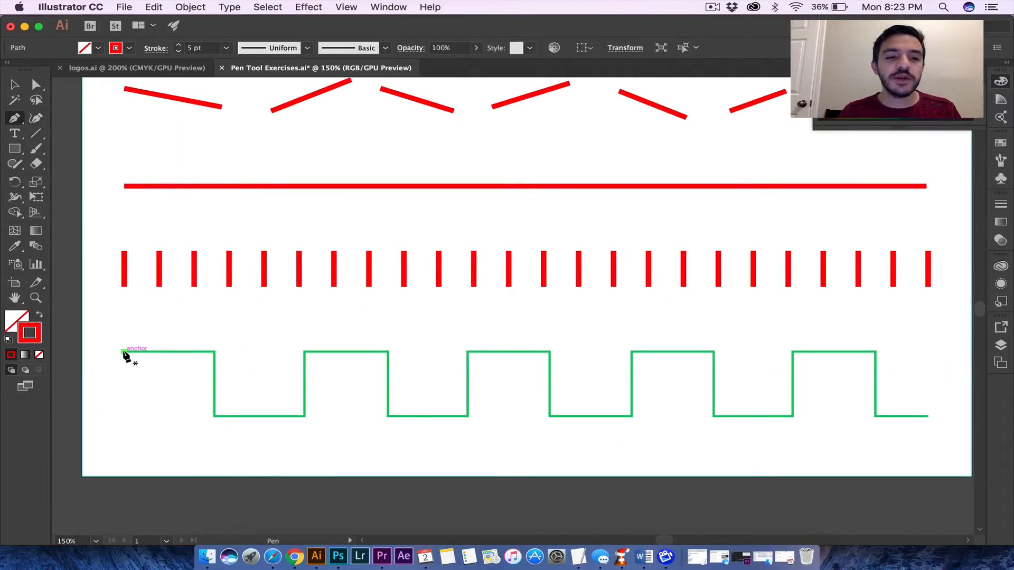
left_click(214, 352)
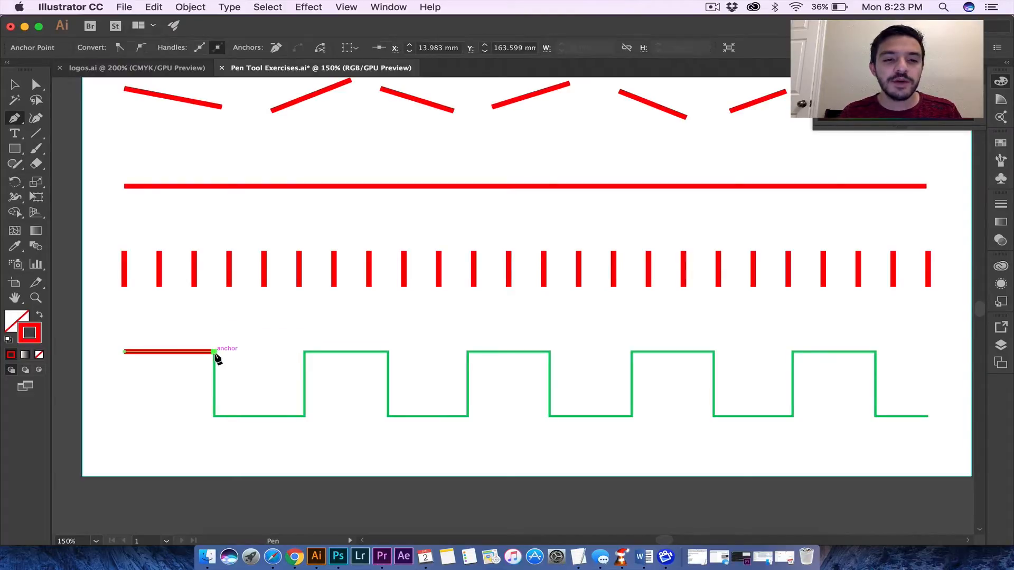
left_click(214, 416)
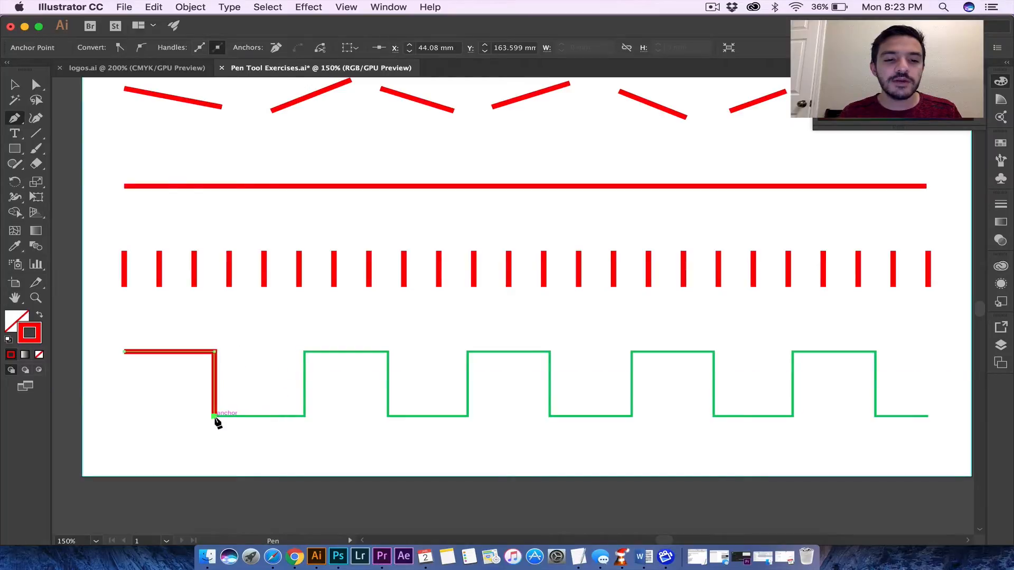
left_click(304, 416)
left_click(305, 351)
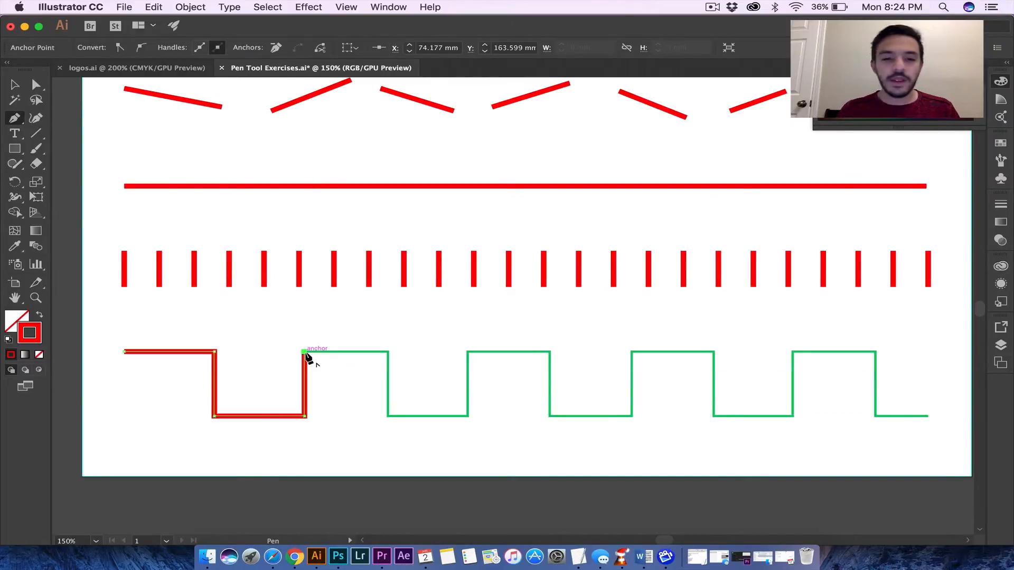
Continue the stepped path corner by corner across the second and third plateaus and up to the start of the fourth.
left_click(388, 352)
left_click(388, 417)
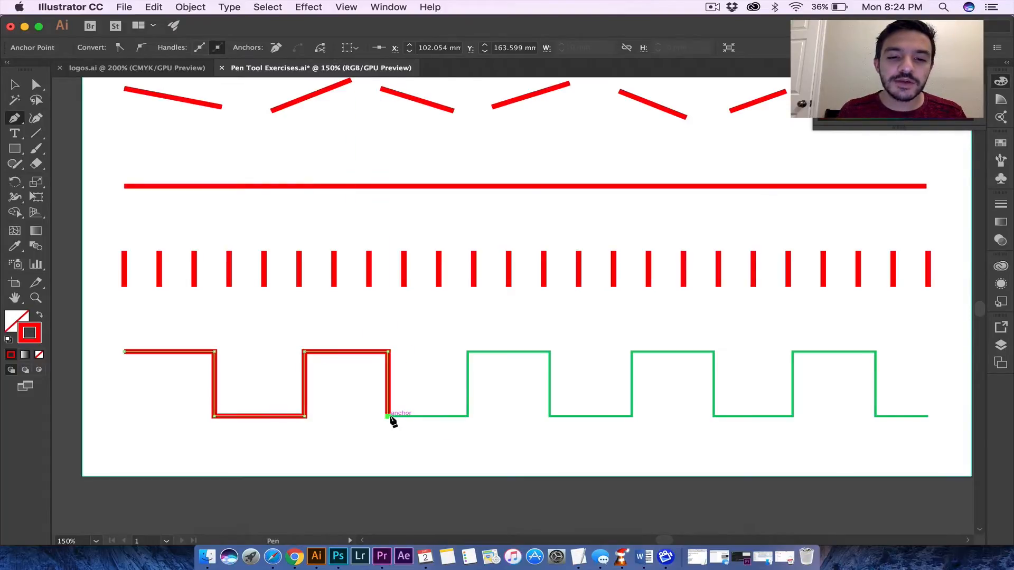
left_click(468, 417)
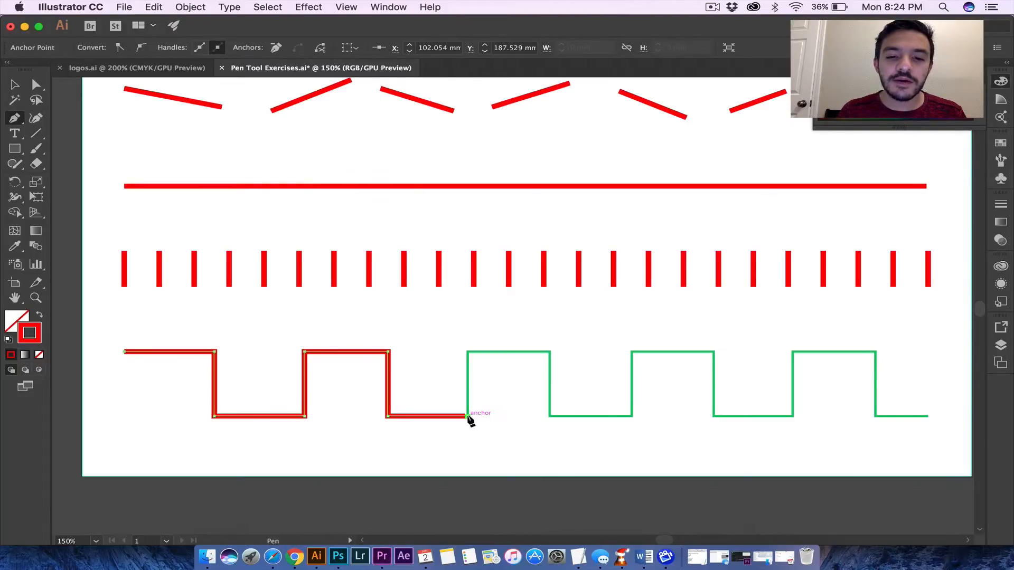
left_click(468, 351)
left_click(549, 352)
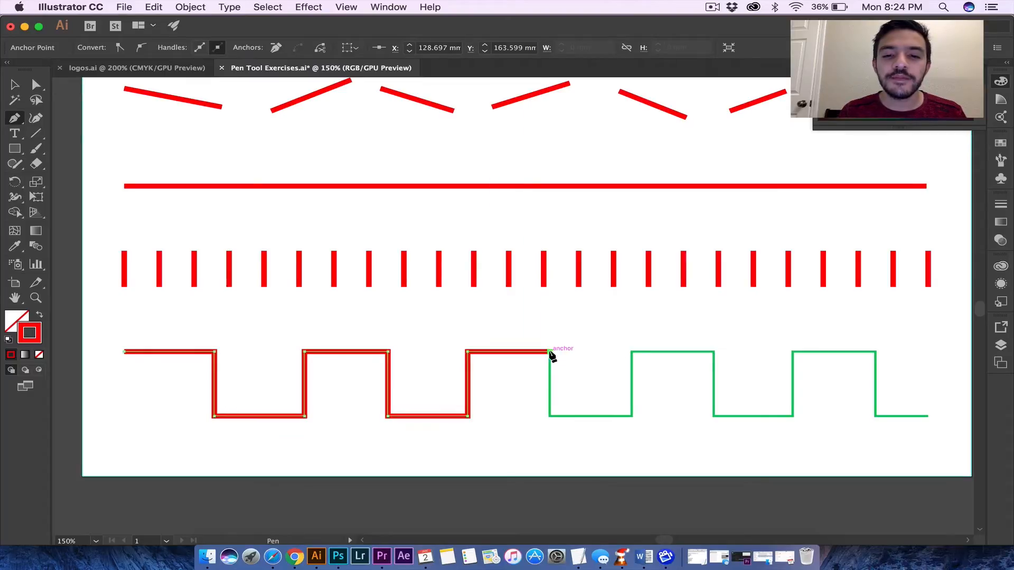
left_click(550, 417)
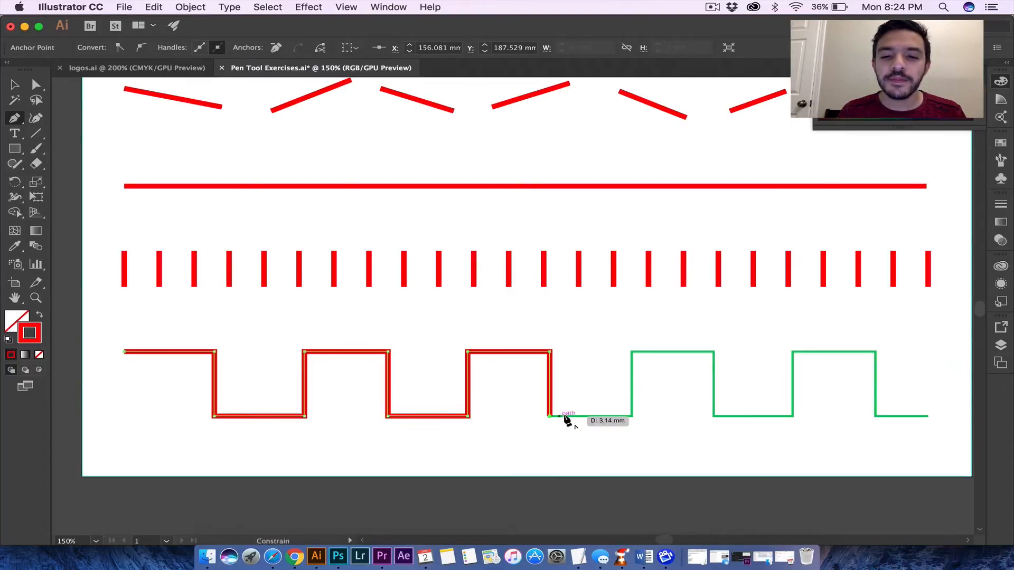
left_click(632, 416)
left_click(633, 352)
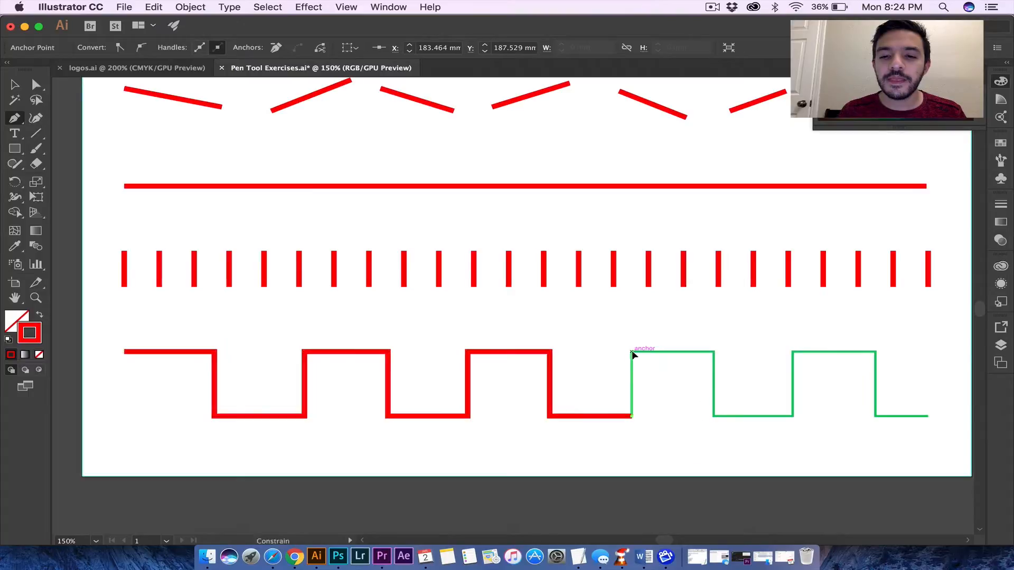
Finish the stepped path over the fourth and fifth plateaus to the guide's right end and deselect it.
left_click(714, 352)
left_click(713, 417)
left_click(792, 416)
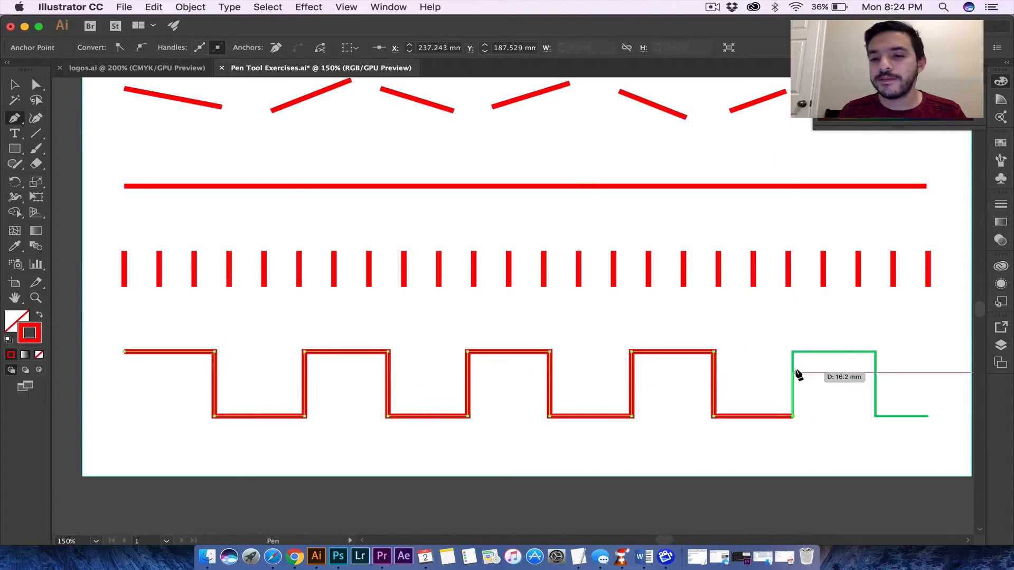
left_click(793, 353)
left_click(876, 352)
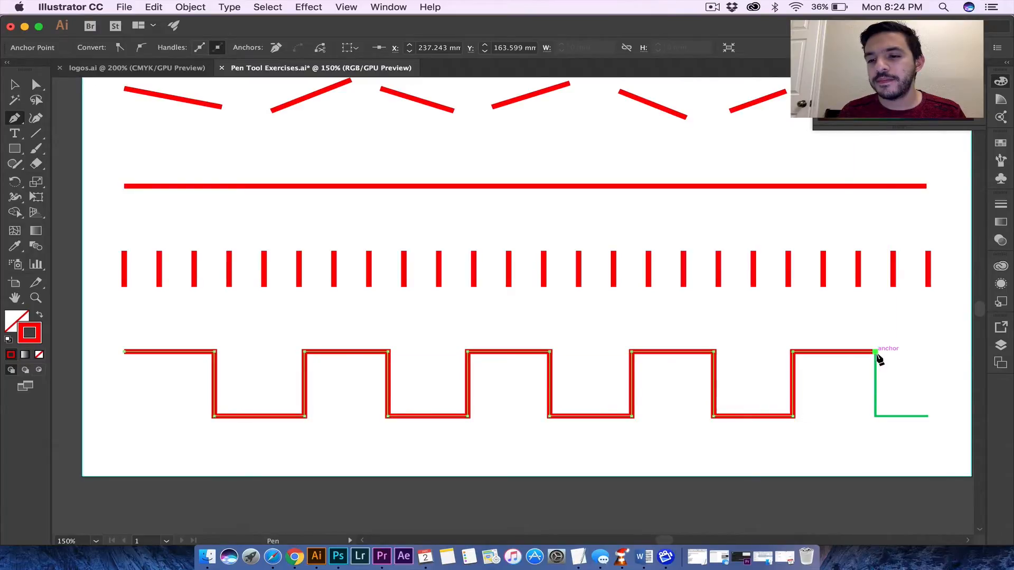
left_click(876, 417)
left_click(929, 417)
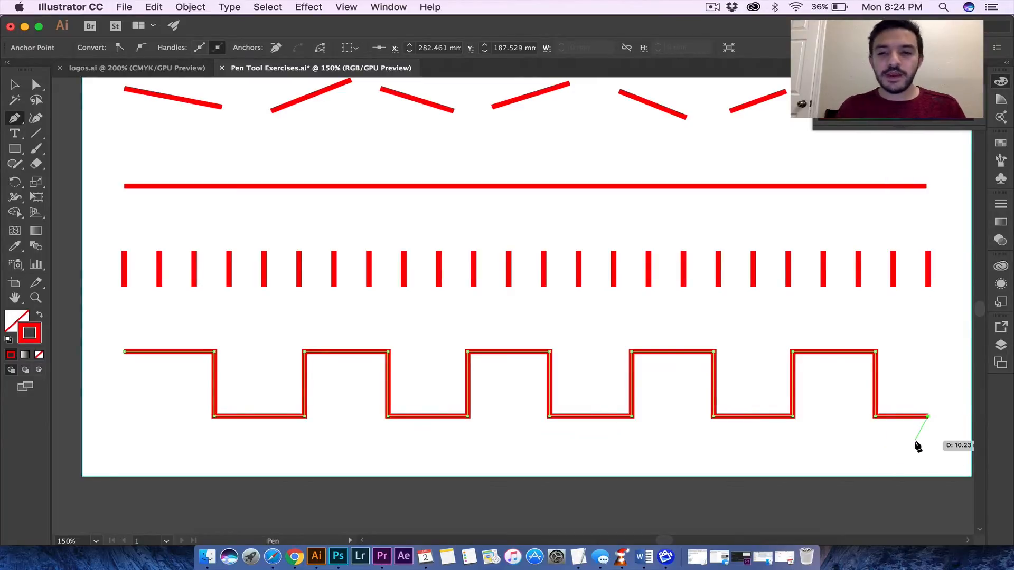
key("super+minus")
key("super+minus")
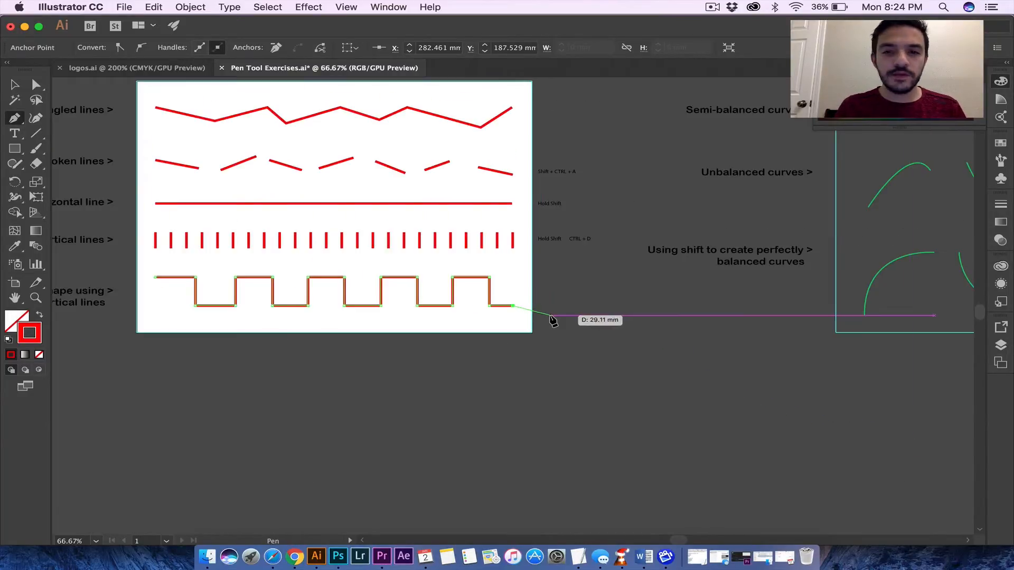
key("super+shift+a")
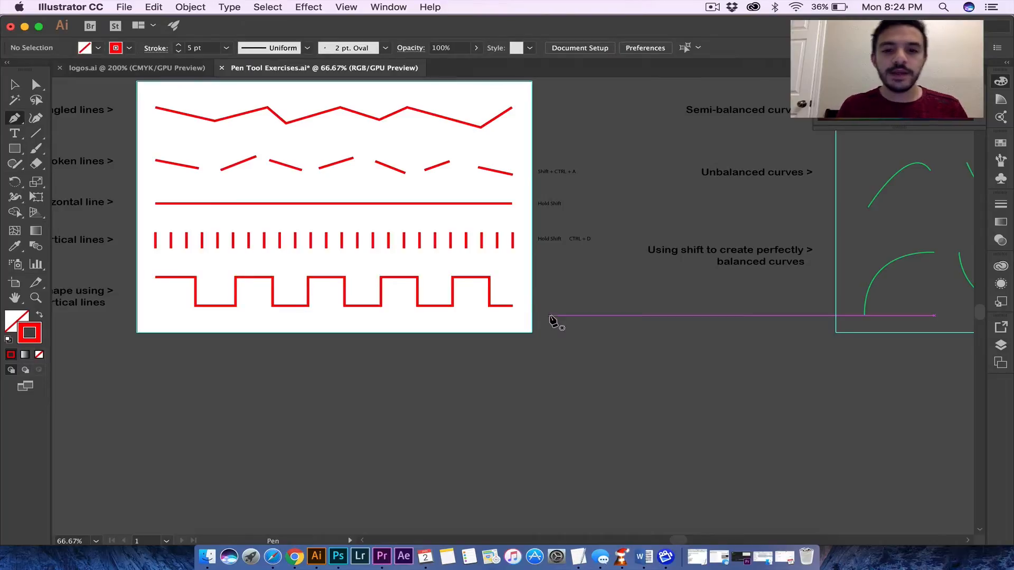
Trace the first Semi-balanced curves guide with a two-point path, pulling the end anchor's handles to match the arc, and deselect it.
scroll(579, 356, "up", 4)
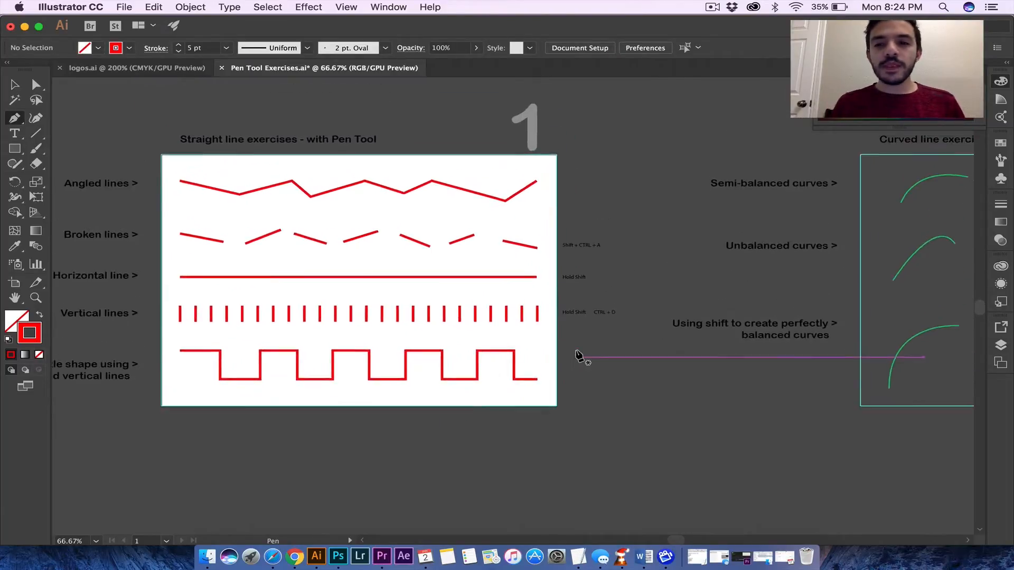
scroll(579, 356, "right", 15)
scroll(579, 356, "right", 4)
key("super")
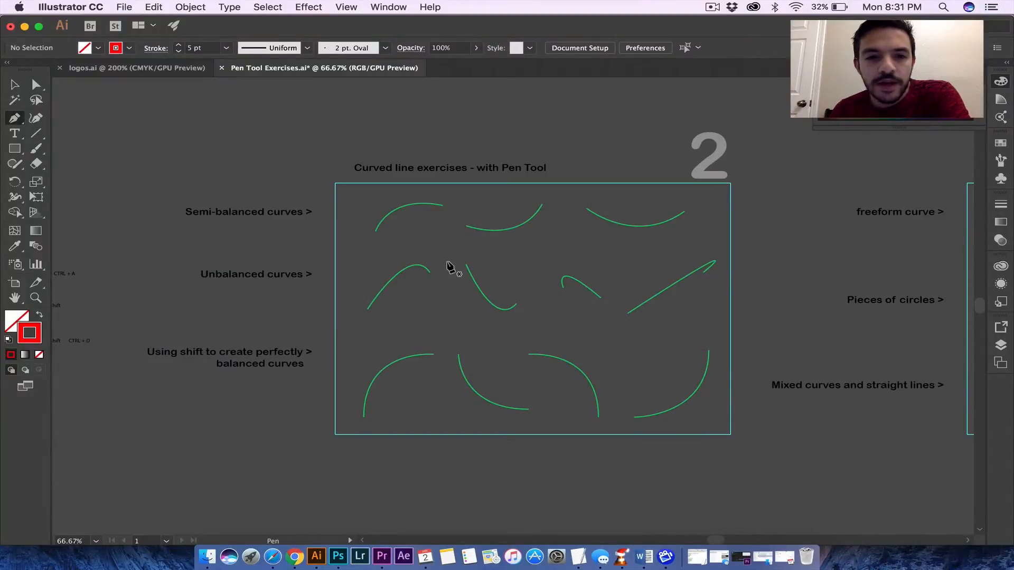
scroll(507, 316, "right", 3)
scroll(507, 316, "down", 1)
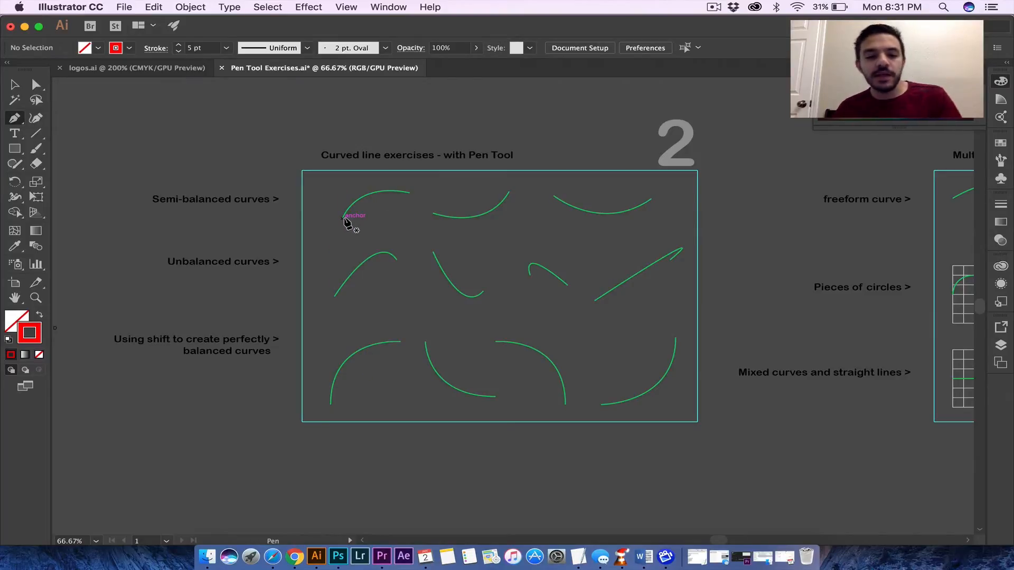
key("super+equal")
key("super+equal")
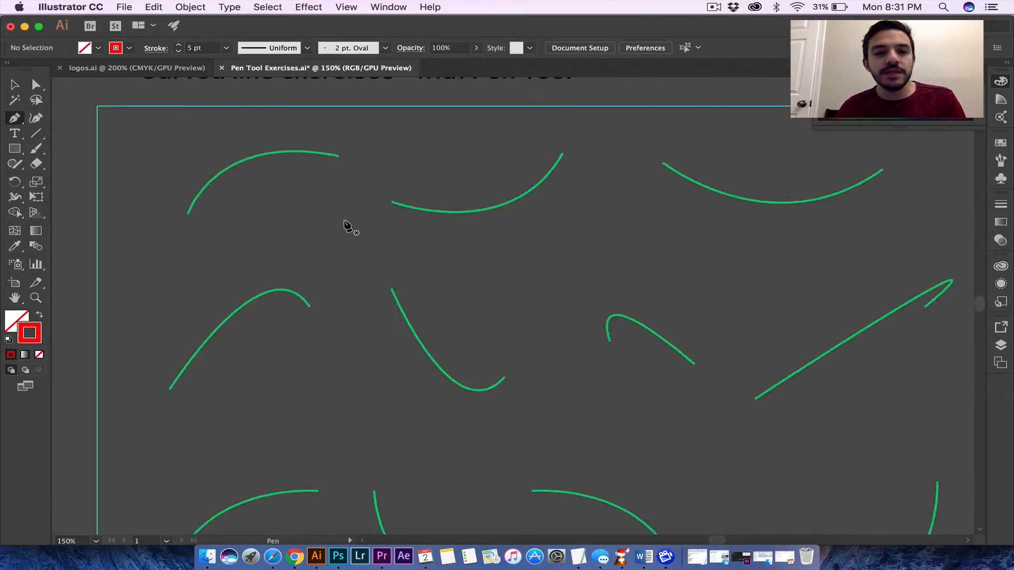
scroll(344, 222, "left", 3)
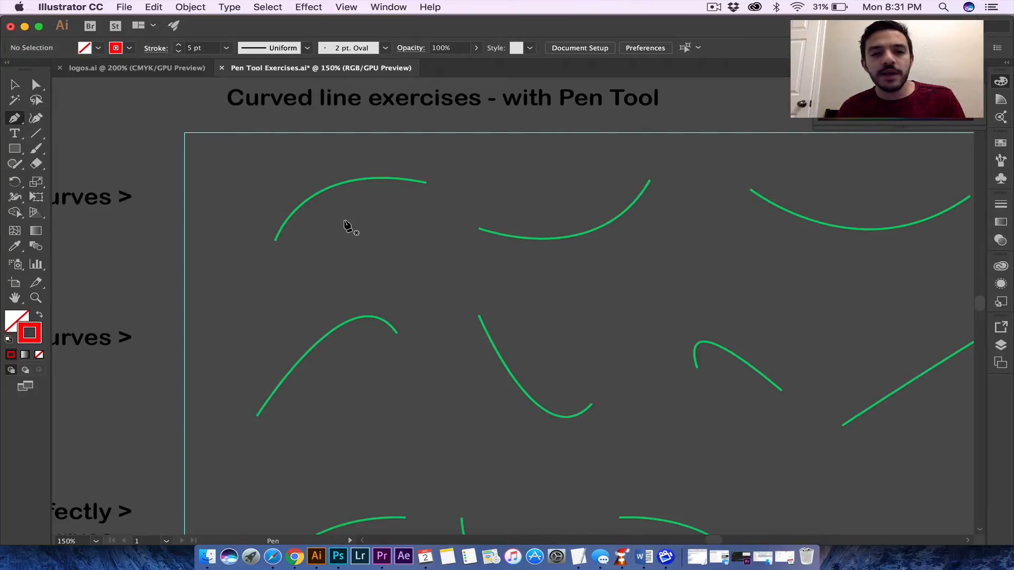
left_click(275, 241)
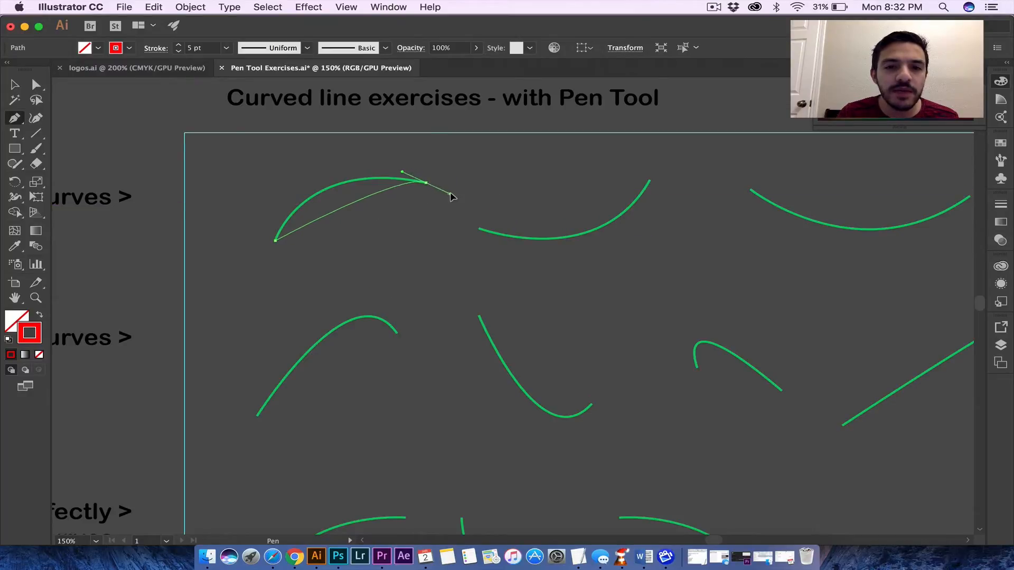
left_click_drag(470, 156, 423, 159)
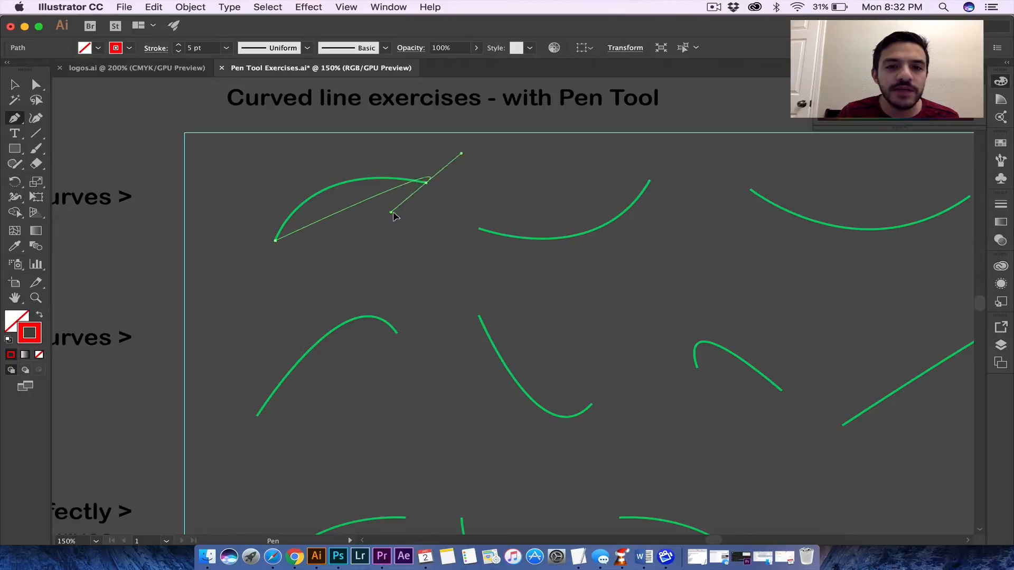
left_click_drag(453, 155, 403, 168)
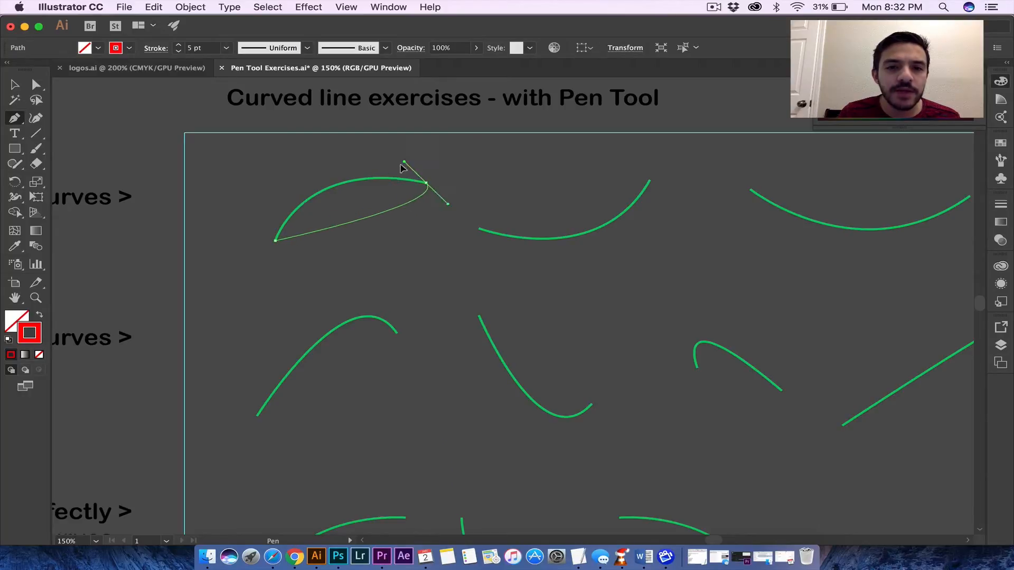
left_click_drag(464, 202, 543, 206)
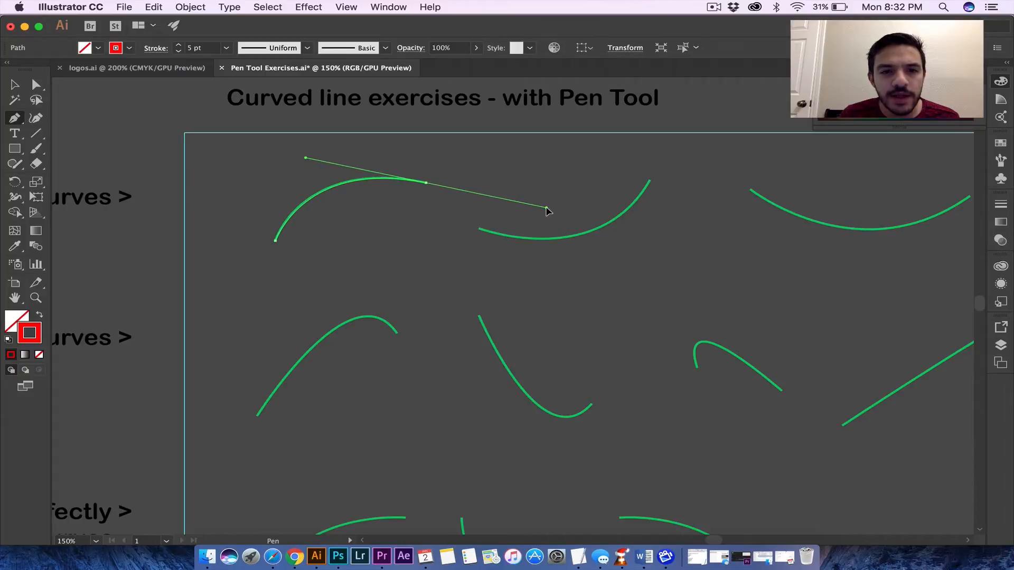
left_click_drag(547, 210, 550, 212)
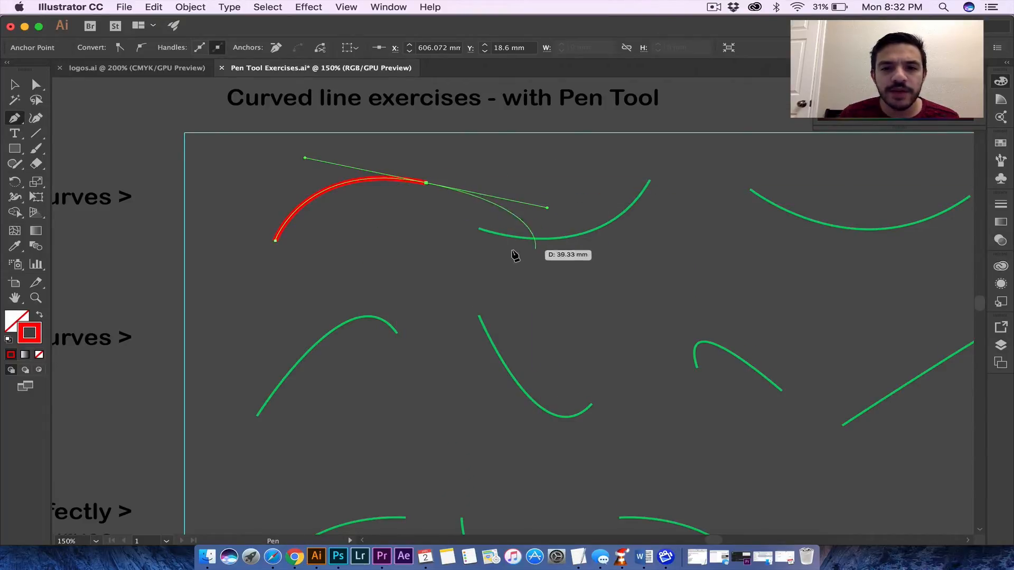
left_click(445, 217, "super")
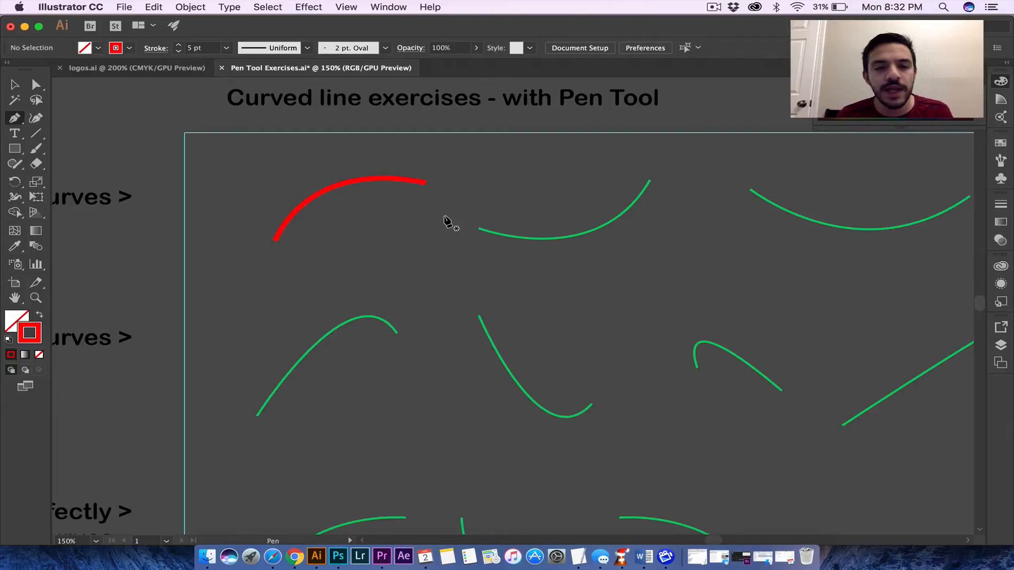
Trace the second Semi-balanced curves guide from left to right with a curved two-point path and deselect it.
left_click(479, 230)
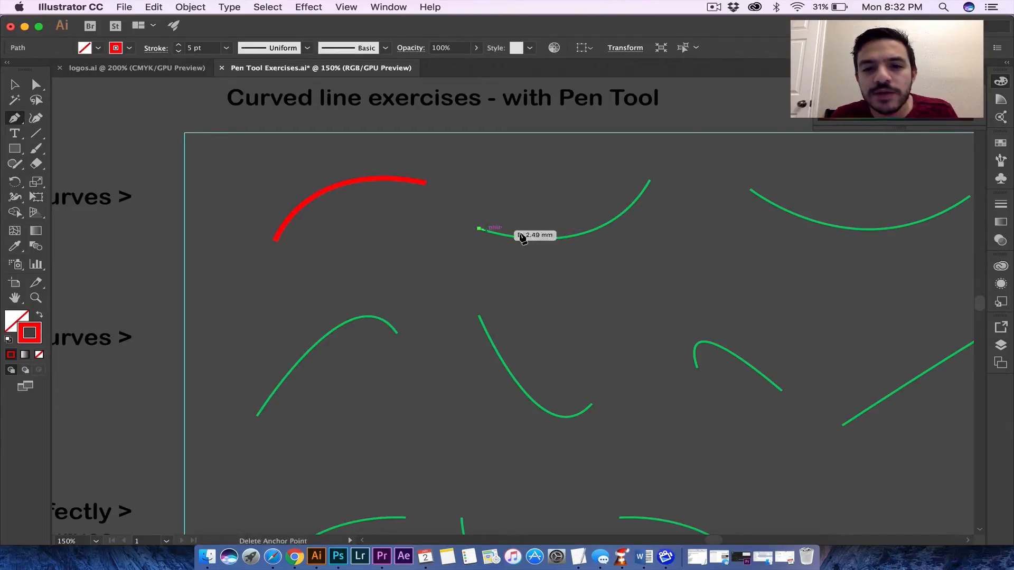
mouse_move(650, 181)
left_mouse_down()
mouse_move(708, 84)
mouse_move(704, 136)
mouse_move(716, 149)
mouse_move(706, 162)
left_mouse_up()
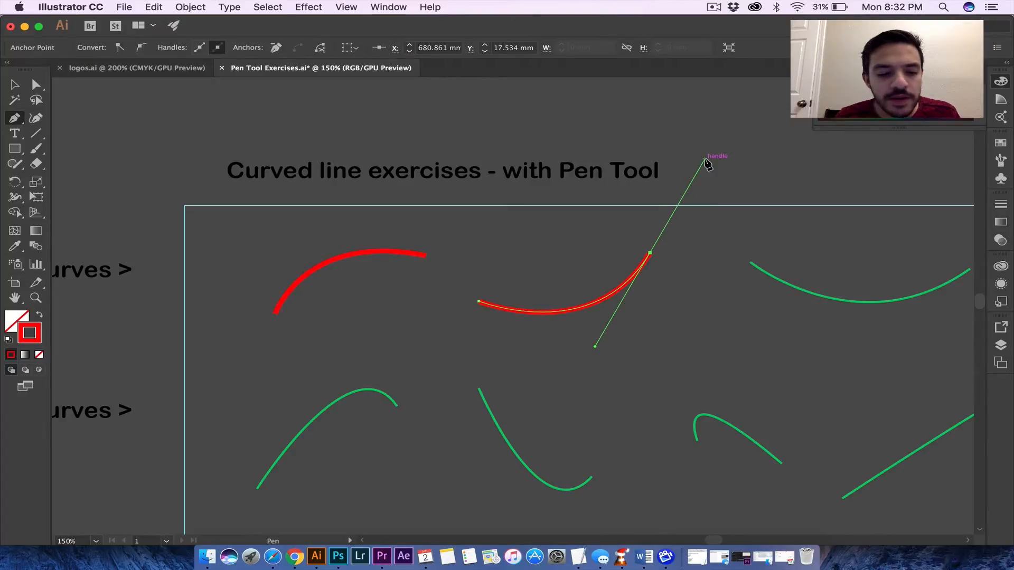
key("super+shift+a")
Trace the third Semi-balanced curves guide, pulling the end anchor's handle up and outward to fit the shallow arc, and deselect it.
scroll(786, 284, "right", 8)
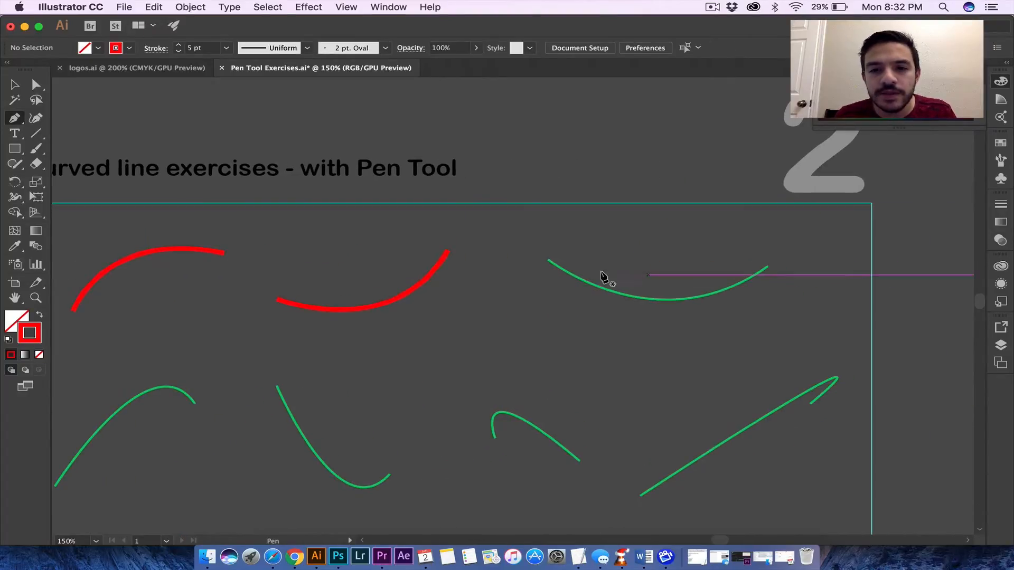
left_click(548, 260)
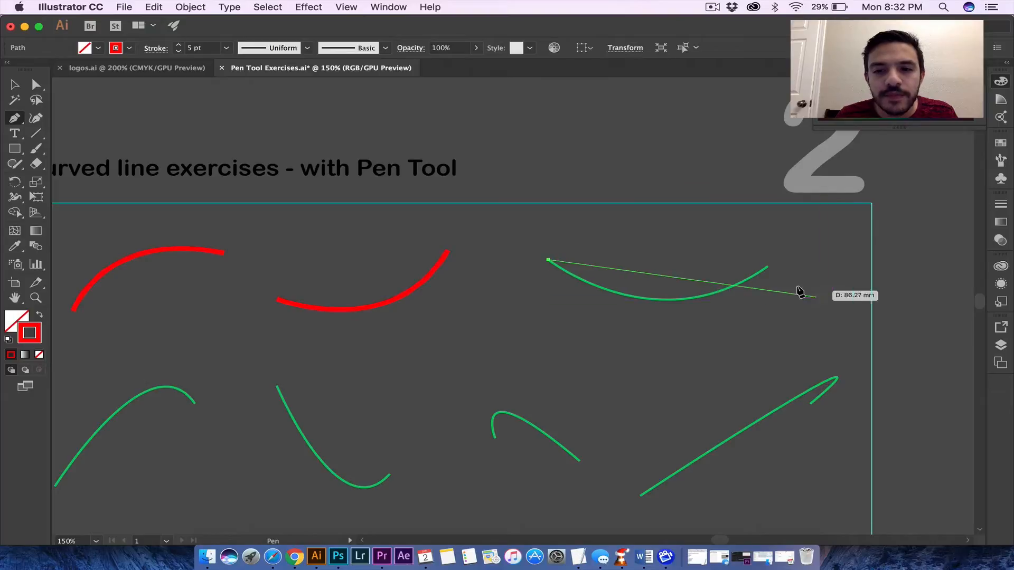
left_click_drag(768, 267, 874, 187)
left_click(873, 187, "super")
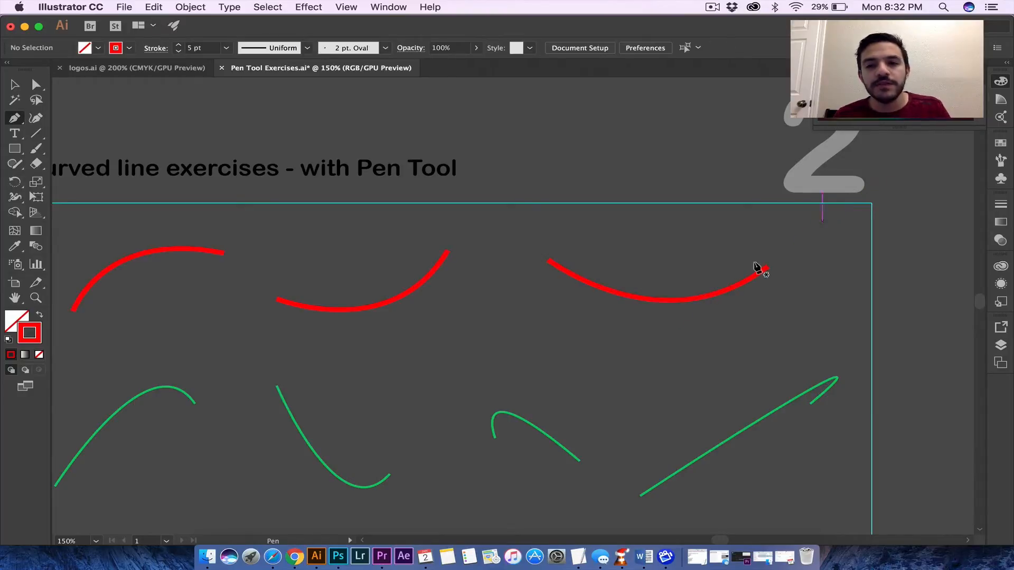
Trace the first Unbalanced curves guide with a two-point path, pulling the end anchor's handle down and outward to fit the hump, and deselect it.
scroll(653, 330, "down", 2)
scroll(653, 330, "left", 3)
scroll(655, 333, "down", 2)
scroll(655, 333, "left", 8)
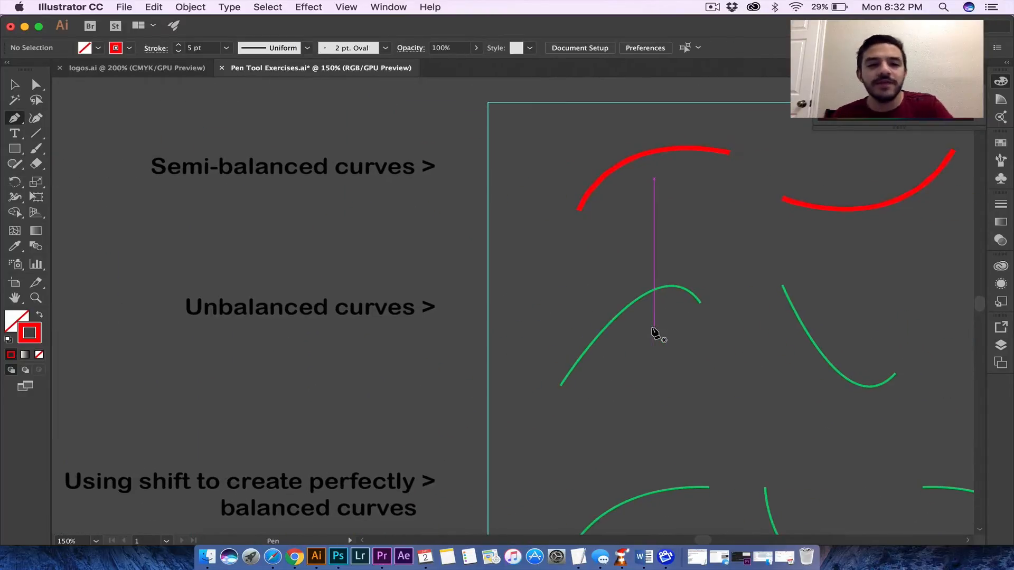
scroll(604, 351, "right", 6)
scroll(604, 353, "right", 3)
scroll(441, 339, "right", 5)
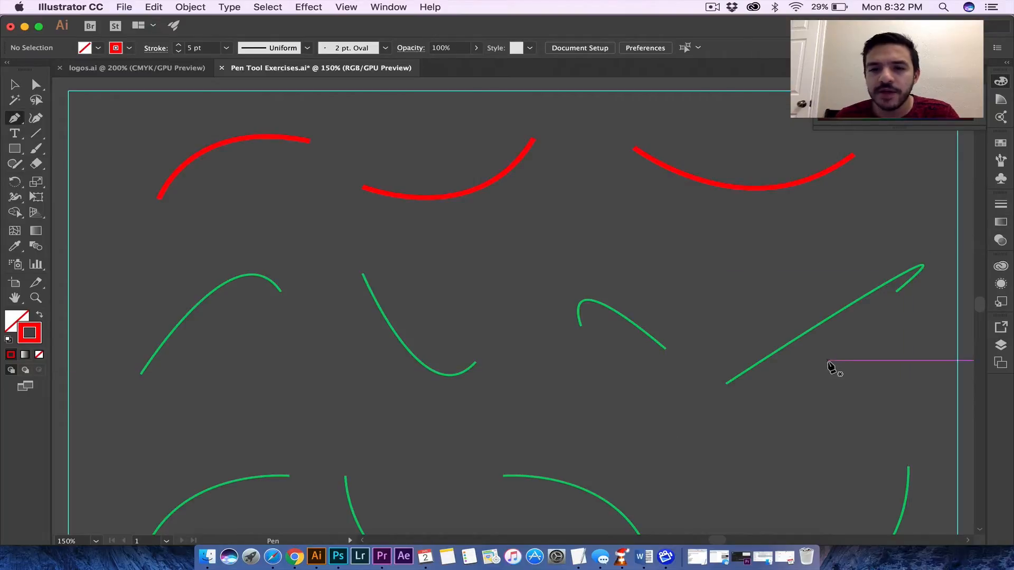
left_click(141, 374)
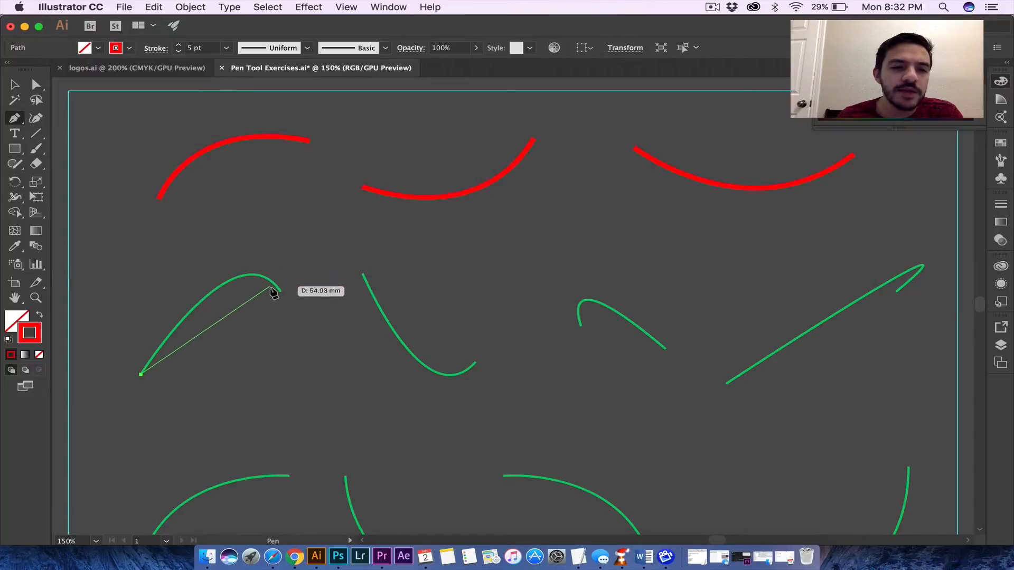
left_click_drag(280, 292, 327, 362)
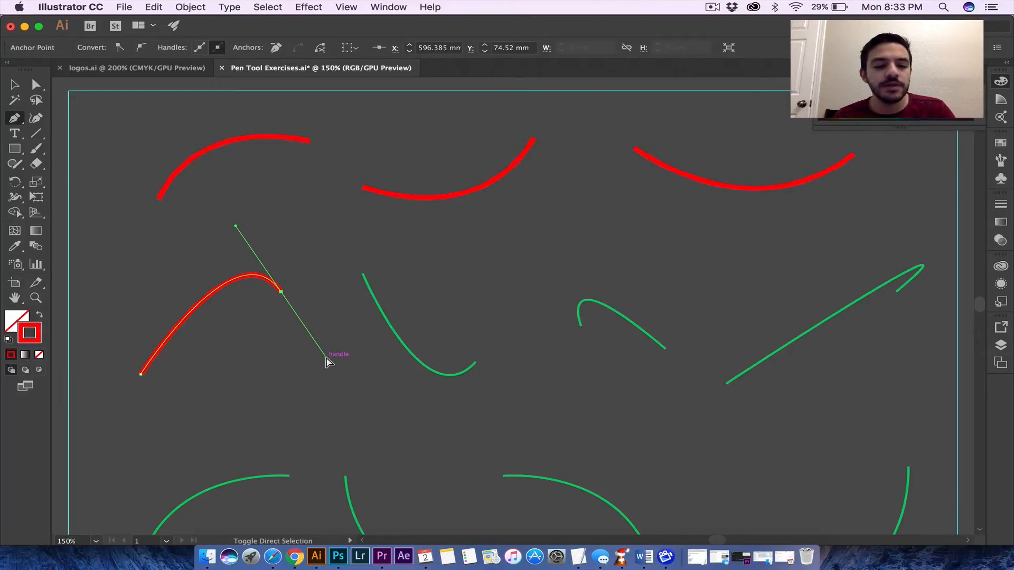
left_click(345, 328, "super")
Trace the second Unbalanced curves guide from its upper end, redoing the end anchor to fit the dip, and deselect the path.
left_click(362, 275)
left_click_drag(476, 362, 528, 305)
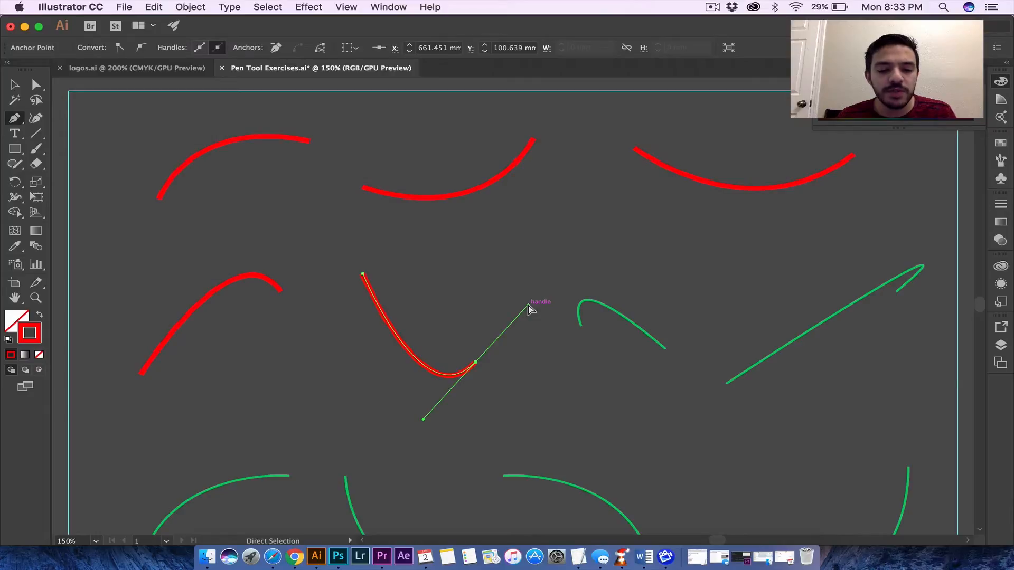
key("super+z")
left_click_drag(475, 363, 530, 305)
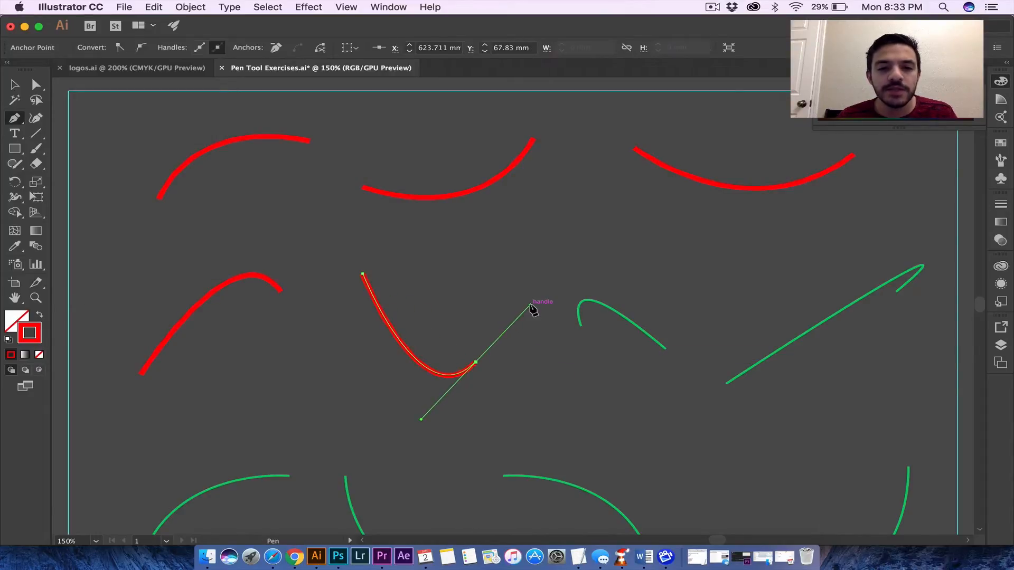
key("super+shift+a")
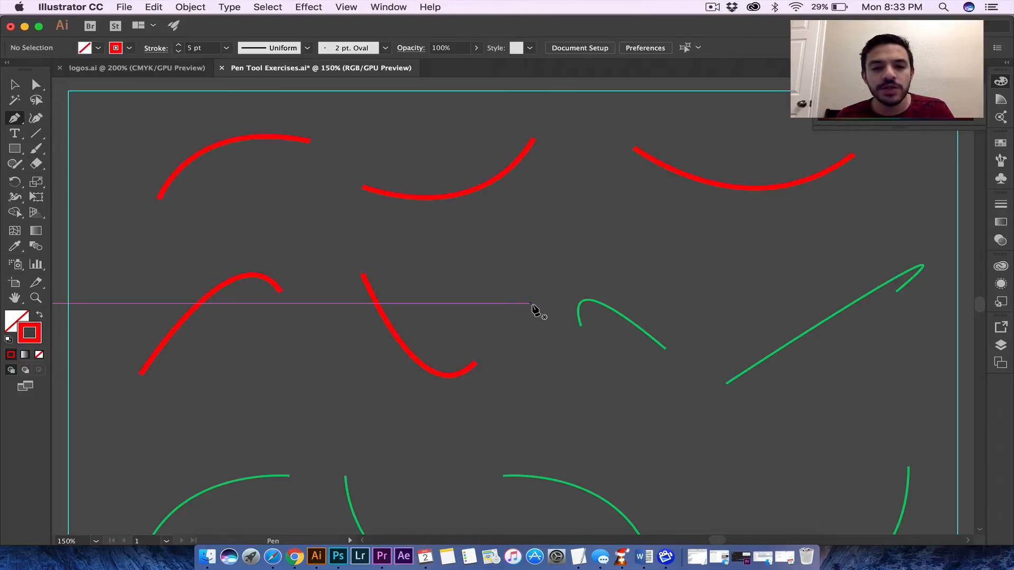
Trace the third Unbalanced curves guide from its hooked end to its lower end with a long diagonal handle, and deselect it.
left_click(581, 327)
left_click_drag(666, 349, 782, 446)
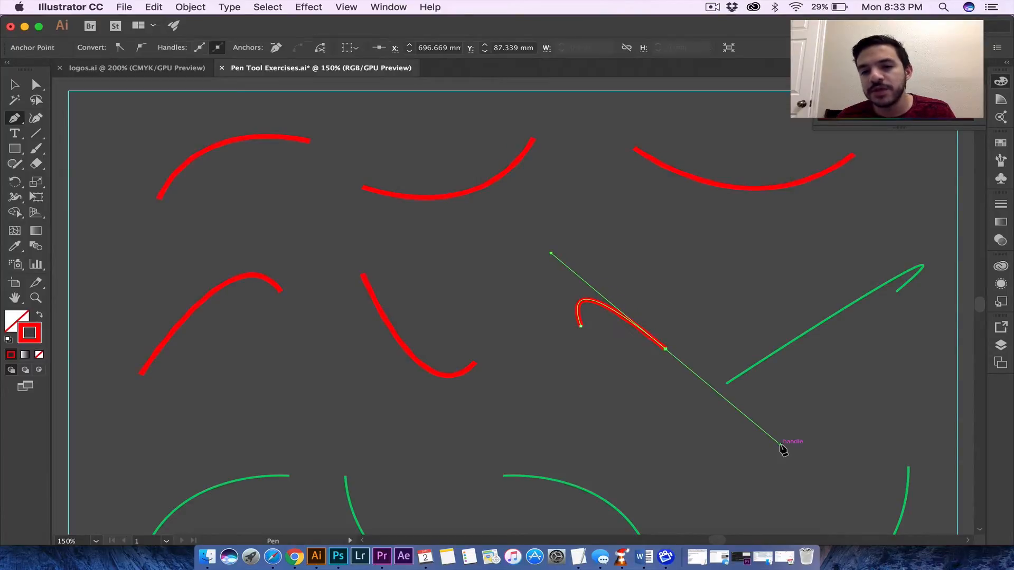
key("super+shift+a")
Trace the fourth Unbalanced curves guide from its lower end, pulling the end anchor's handle back to form the sharp hook, and deselect it.
left_click(727, 384)
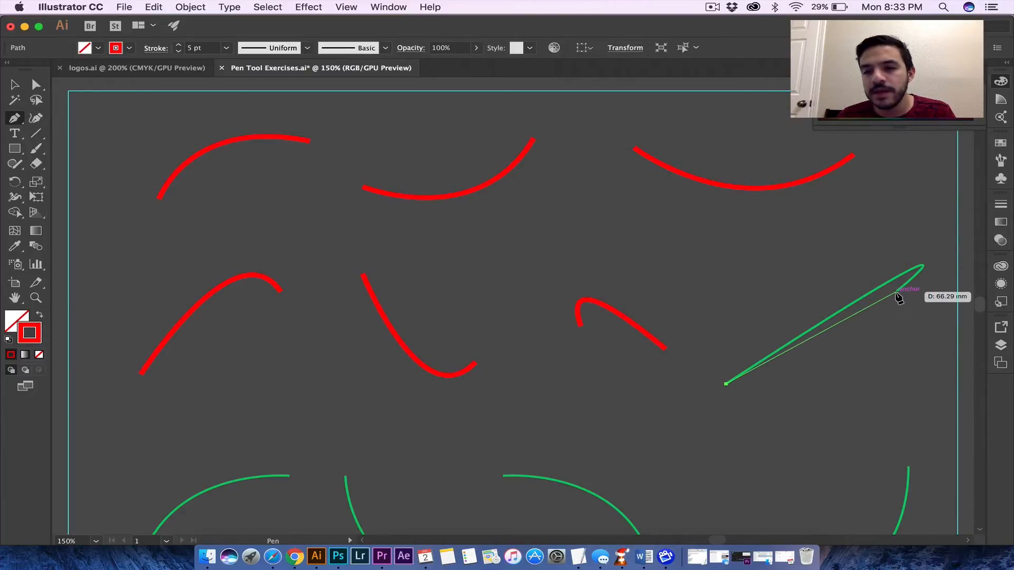
left_click_drag(896, 291, 781, 388)
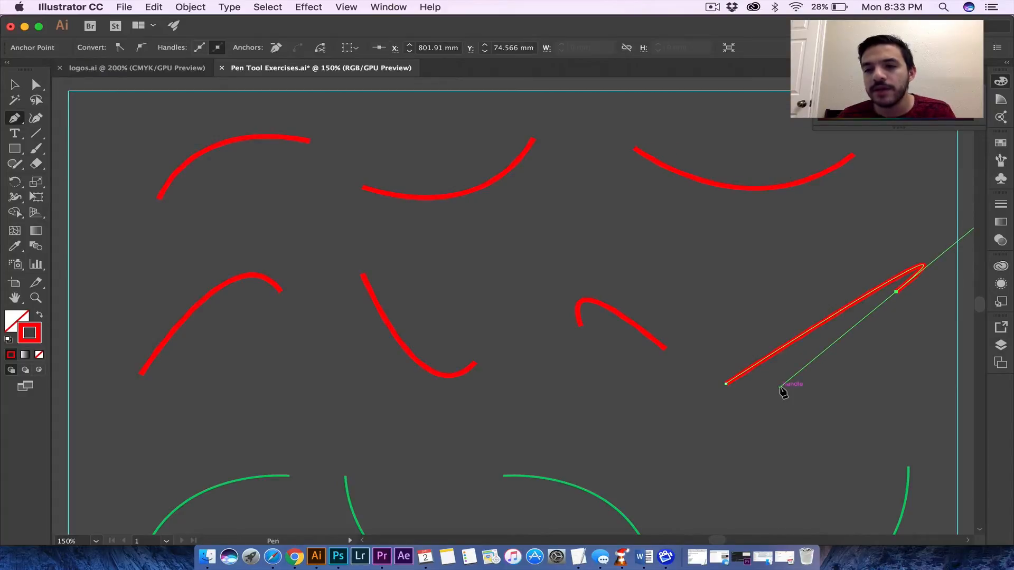
key("super+shift+a")
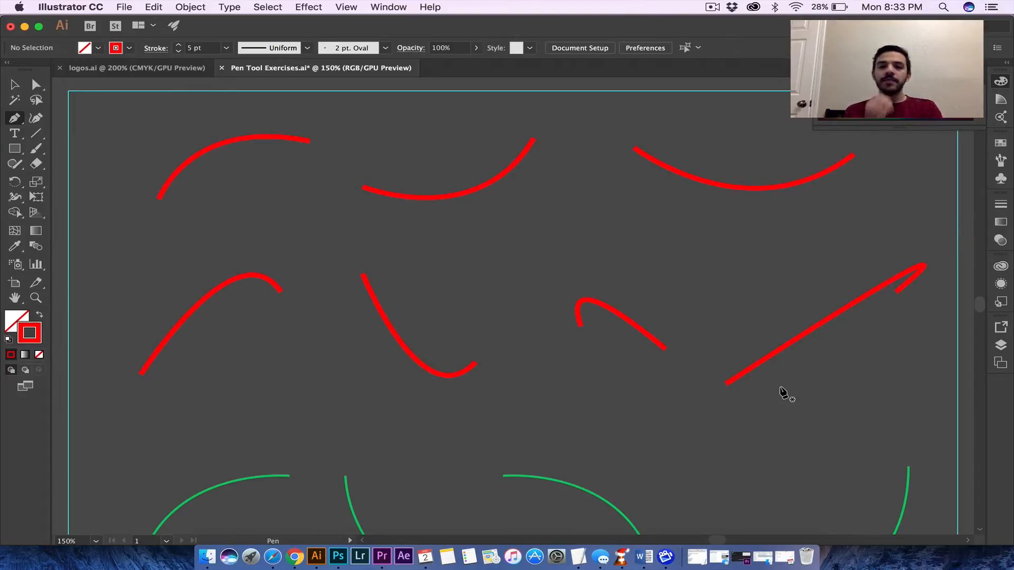
Trace the first perfectly balanced curve guide from its lower end, giving the upper end anchor a constrained horizontal handle, and deselect it.
scroll(781, 392, "down", 5)
scroll(782, 391, "left", 2)
scroll(511, 384, "left", 10)
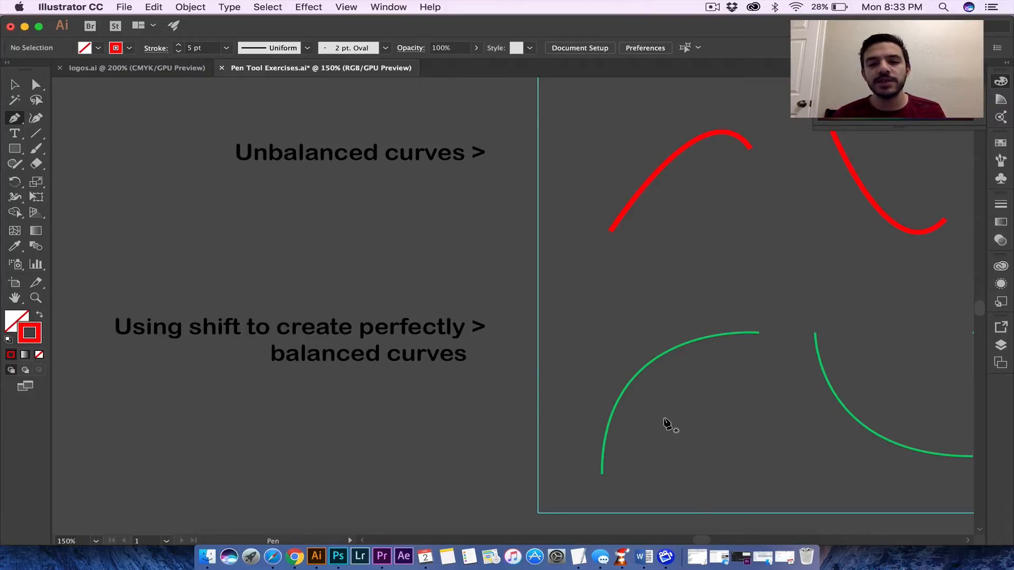
scroll(425, 422, "right", 5)
scroll(425, 421, "down", 2)
left_click(378, 415)
left_click_drag(536, 274, 708, 242)
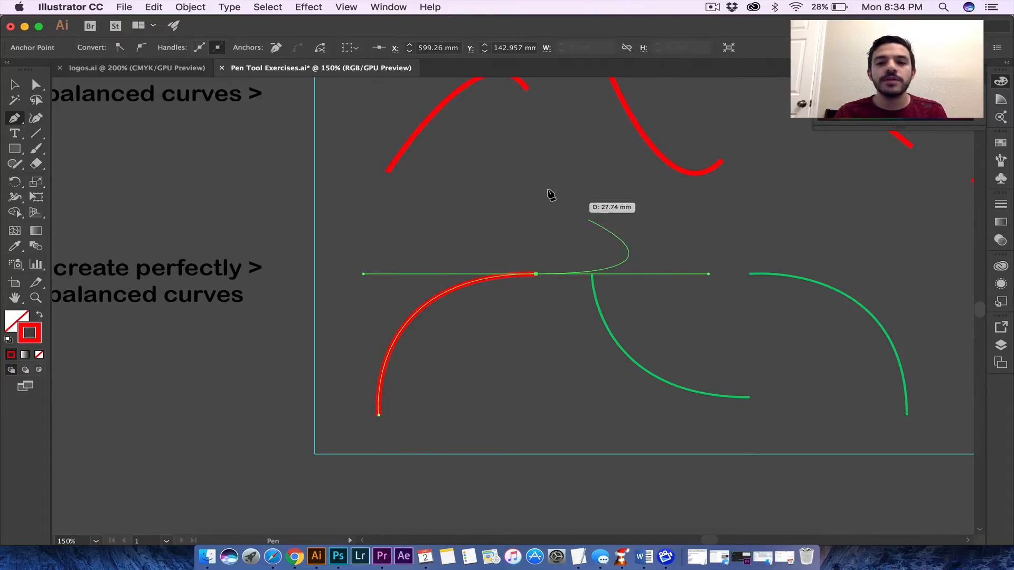
left_click(588, 199, "super")
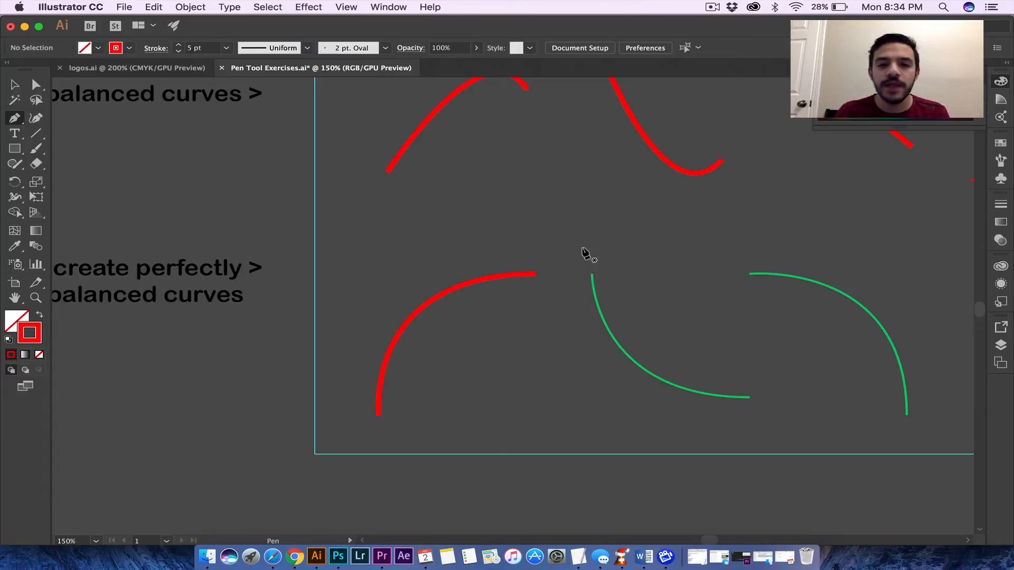
Trace the second perfectly balanced curve guide from its upper end, constraining the lower end anchor's handle horizontally, and deselect it.
left_click(592, 275)
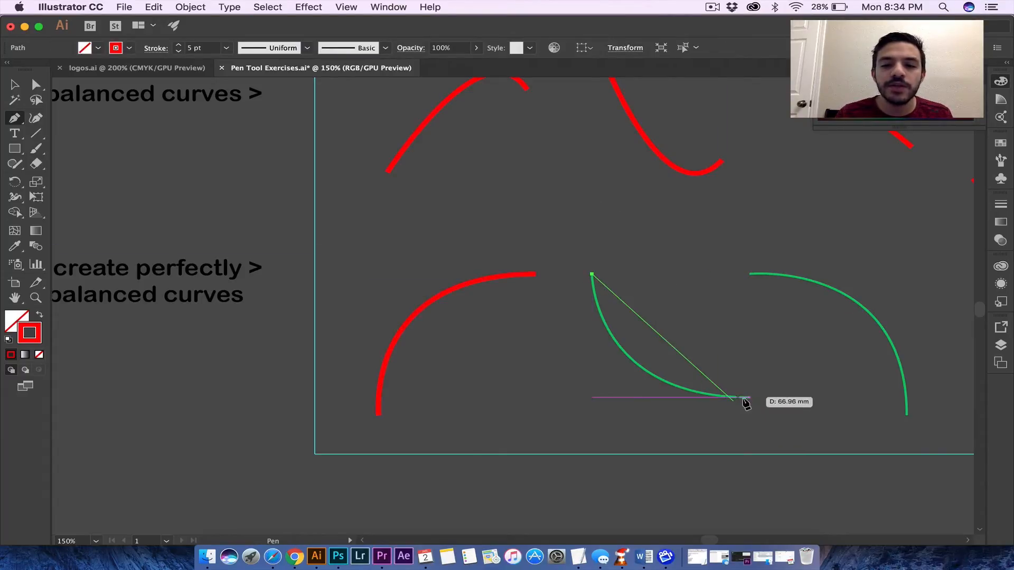
left_click_drag(750, 398, 907, 391)
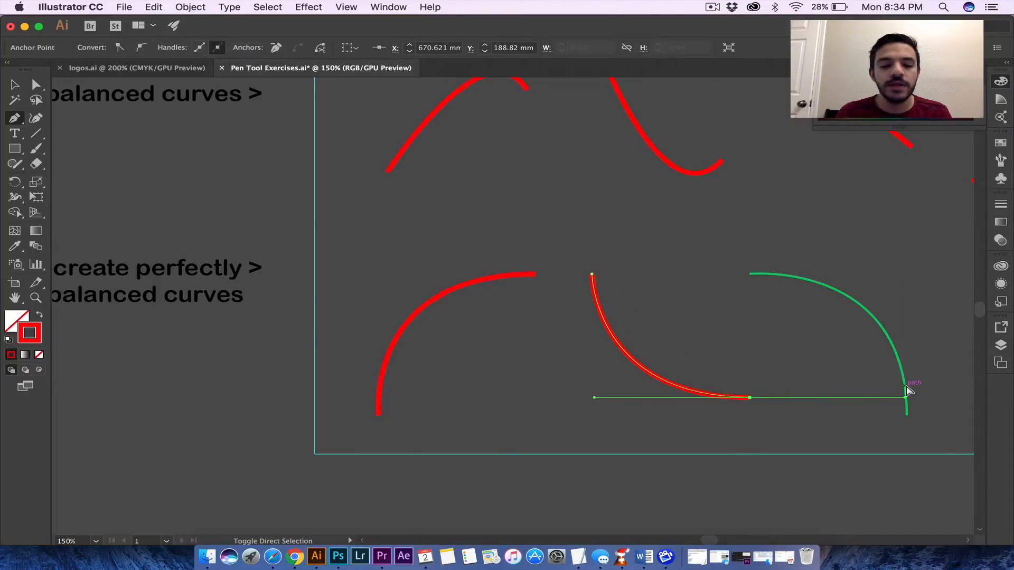
key("super+shift+a")
Trace the third perfectly balanced curve guide from its upper end, pulling a constrained vertical handle downward at its lower end, and deselect it.
scroll(908, 391, "right", 5)
scroll(907, 392, "down", 1)
scroll(907, 391, "right", 8)
scroll(908, 391, "up", 1)
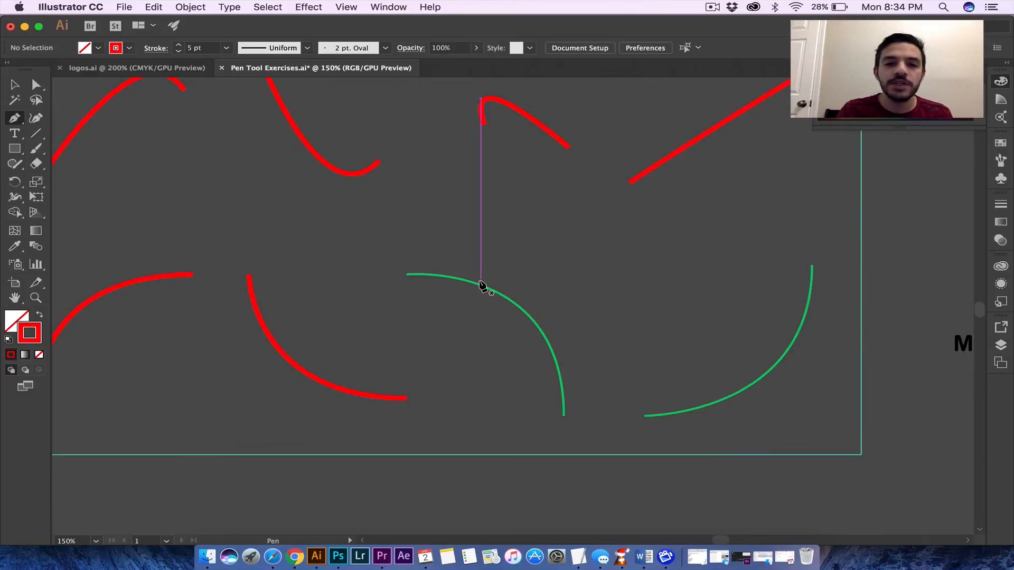
left_click(408, 275)
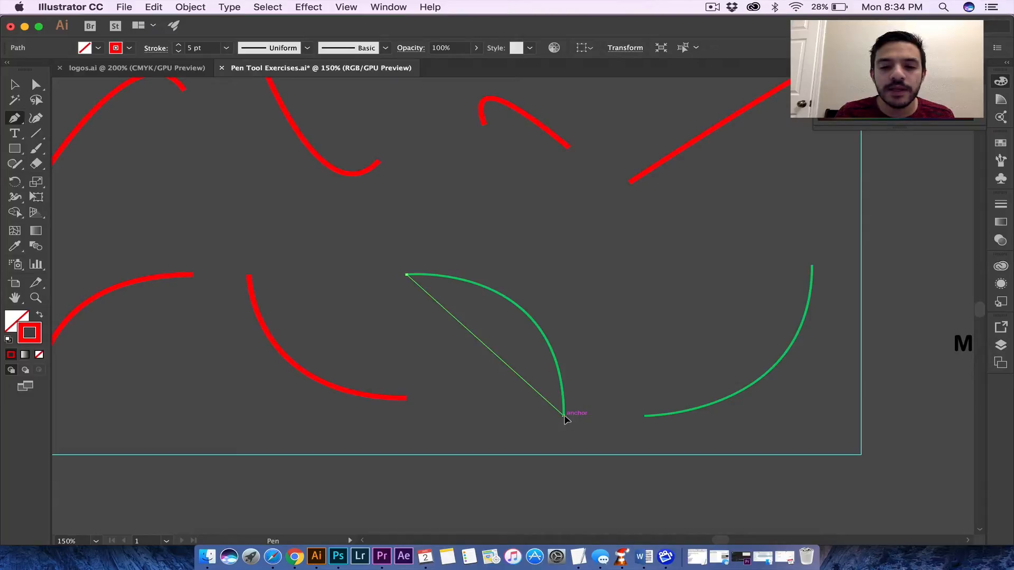
left_click_drag(564, 413, 567, 501)
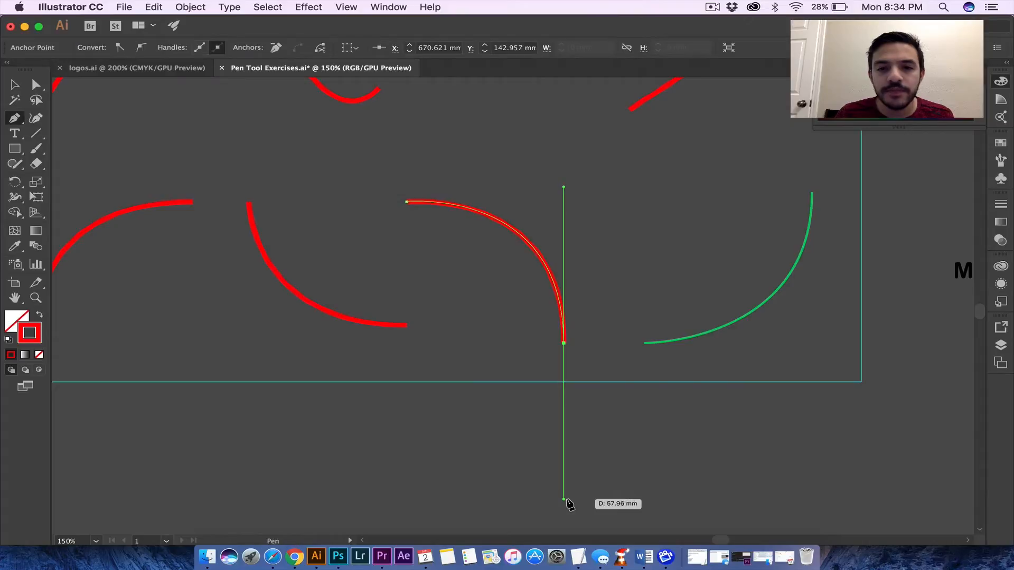
left_click(625, 384, "super")
Trace the fourth perfectly balanced curve guide from its lower end, pulling a constrained vertical handle upward at its upper end, and deselect it.
left_click(644, 344)
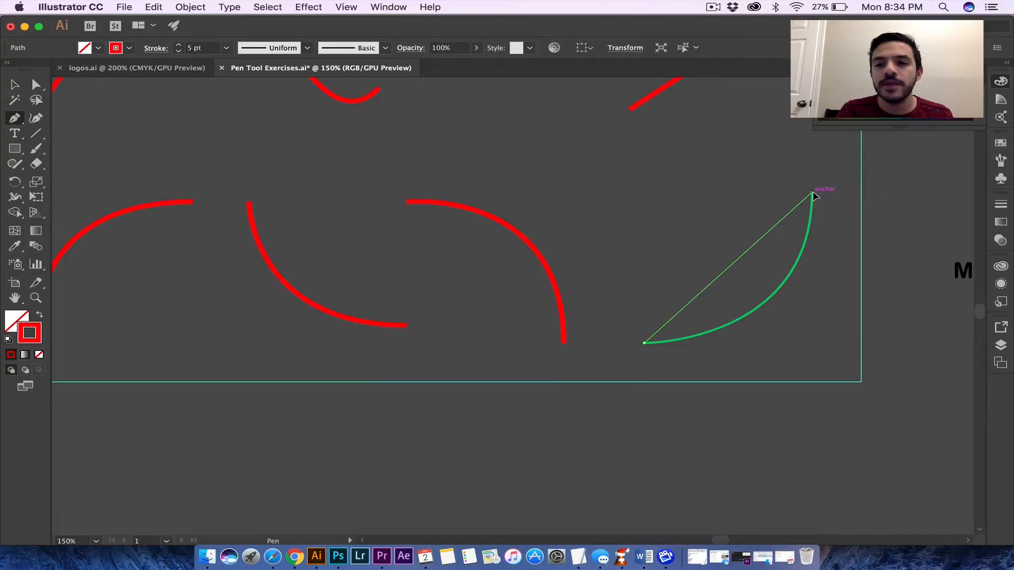
left_click_drag(812, 194, 812, 106)
left_click(826, 156, "super")
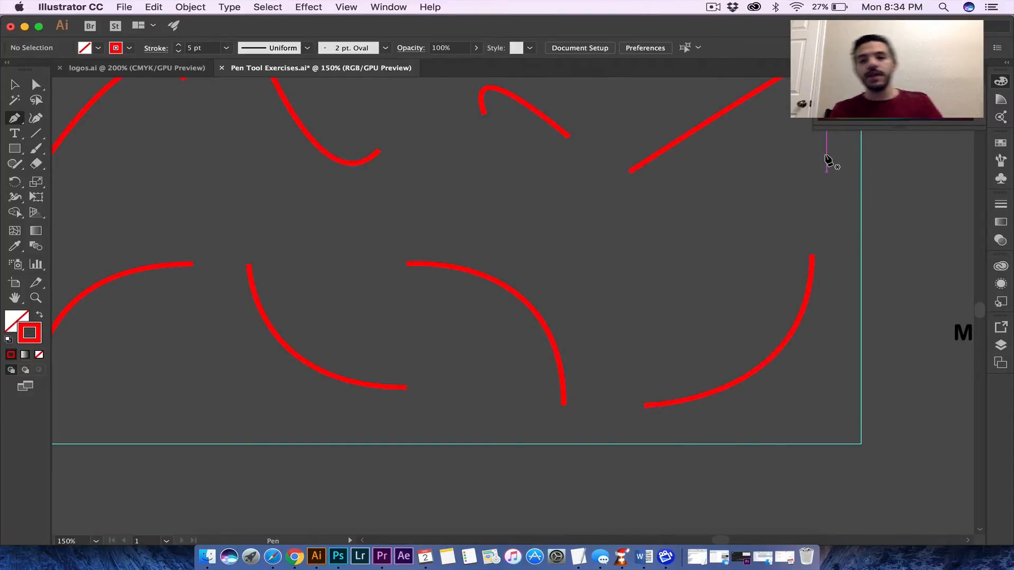
Look over the finished curved line exercises and the Multiple-point curves exercises: freeform curve, Pieces of circles, and Mixed curves and straight lines.
key("super+minus")
key("super+minus")
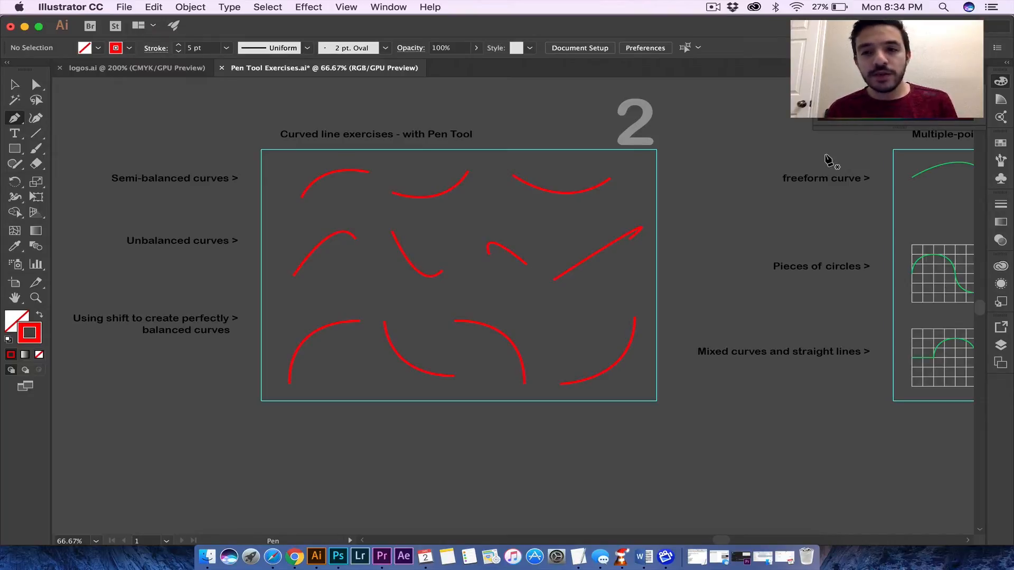
scroll(827, 158, "right", 5)
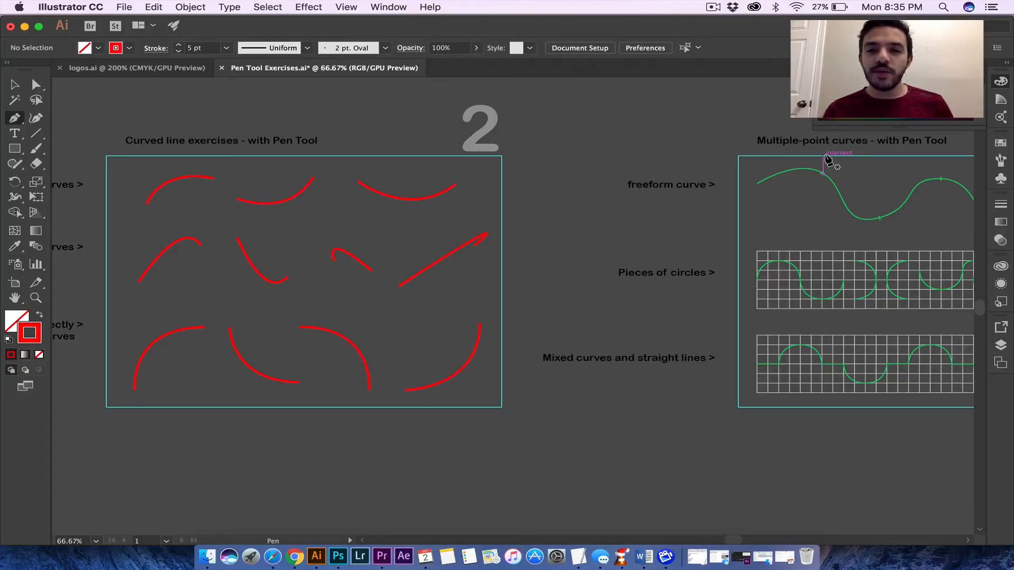
scroll(827, 157, "right", 10)
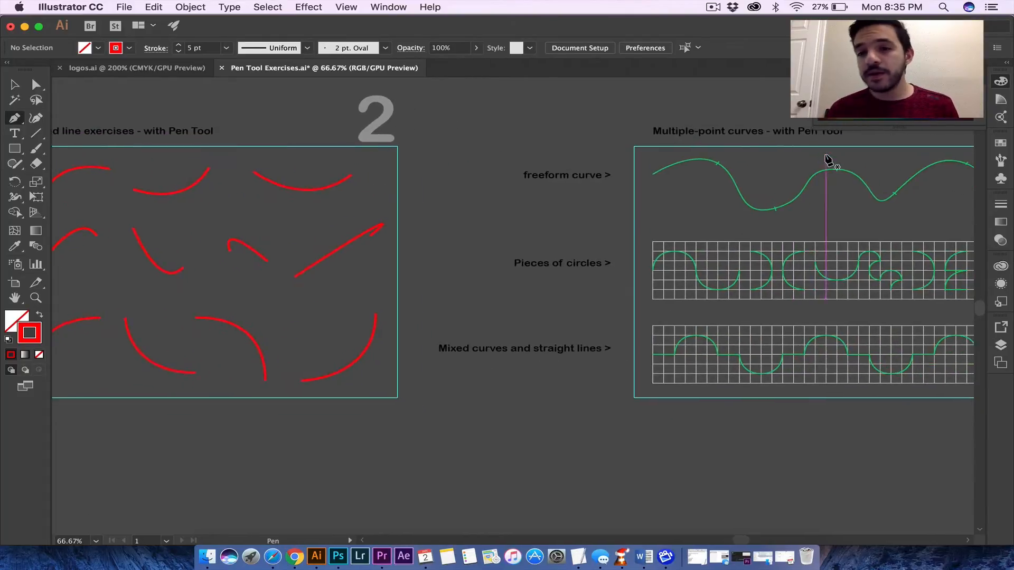
scroll(827, 157, "right", 4)
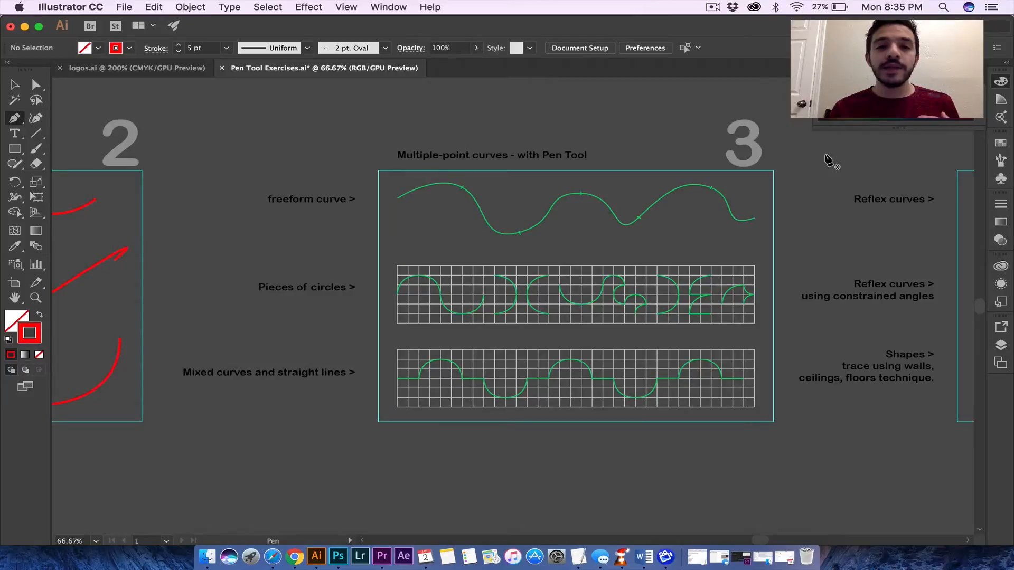
scroll(829, 161, "right", 3)
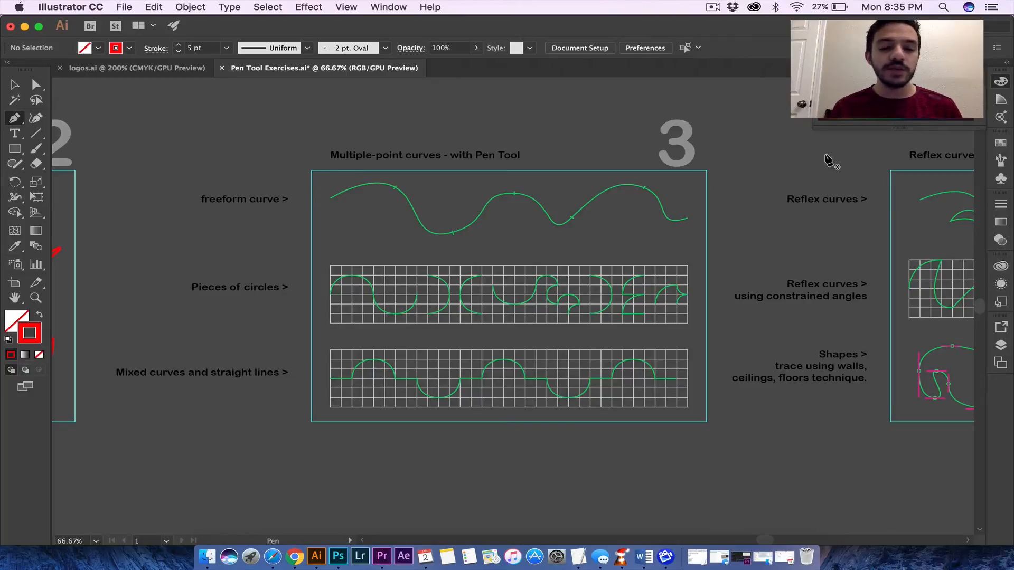
key("super+plus")
scroll(827, 158, "up", 3)
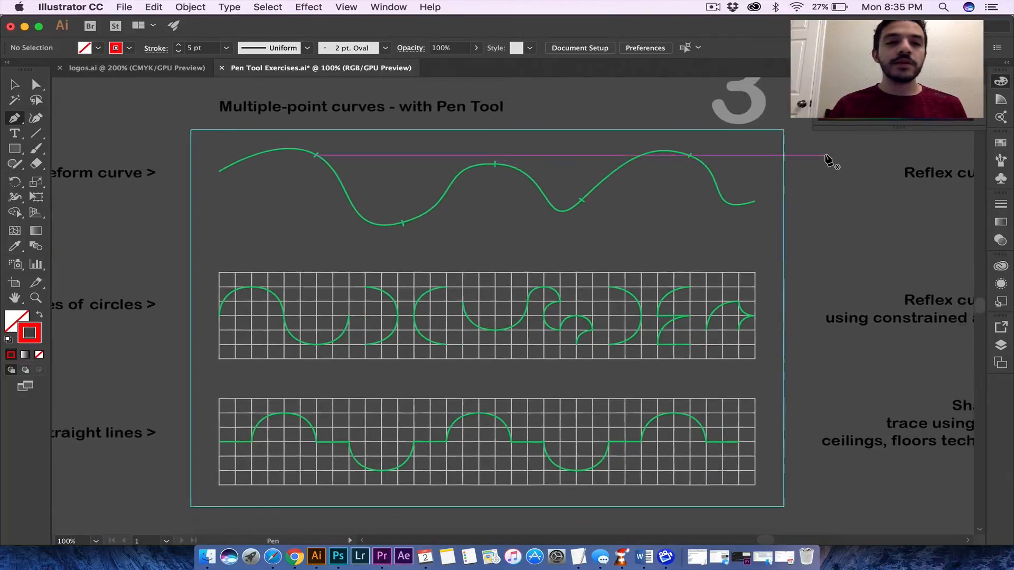
scroll(264, 202, "down", 2)
scroll(264, 202, "up", 4)
scroll(264, 202, "right", 3)
scroll(264, 202, "down", 2)
scroll(264, 202, "left", 4)
scroll(264, 203, "right", 3)
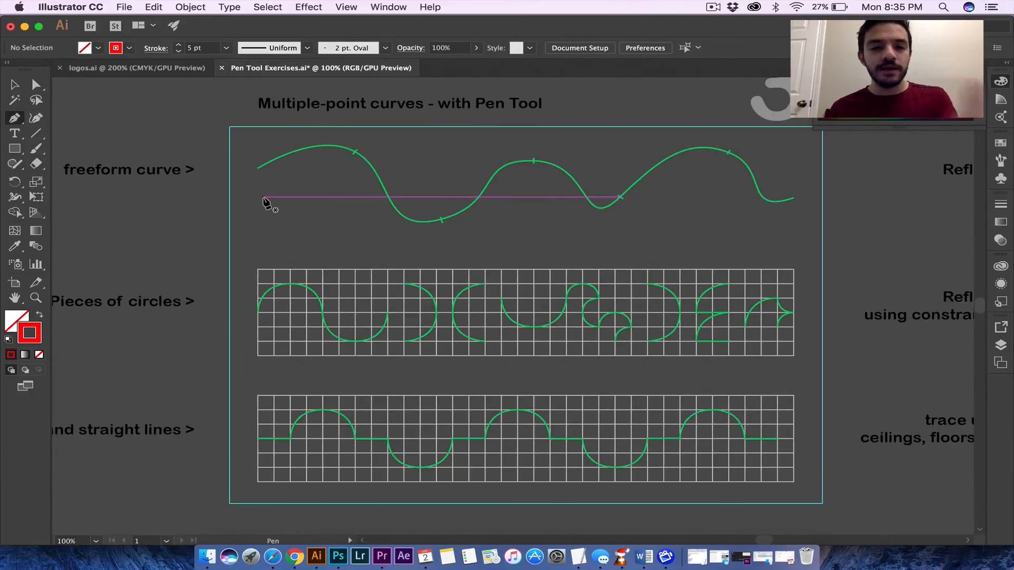
scroll(264, 203, "up", 1)
scroll(265, 203, "right", 1)
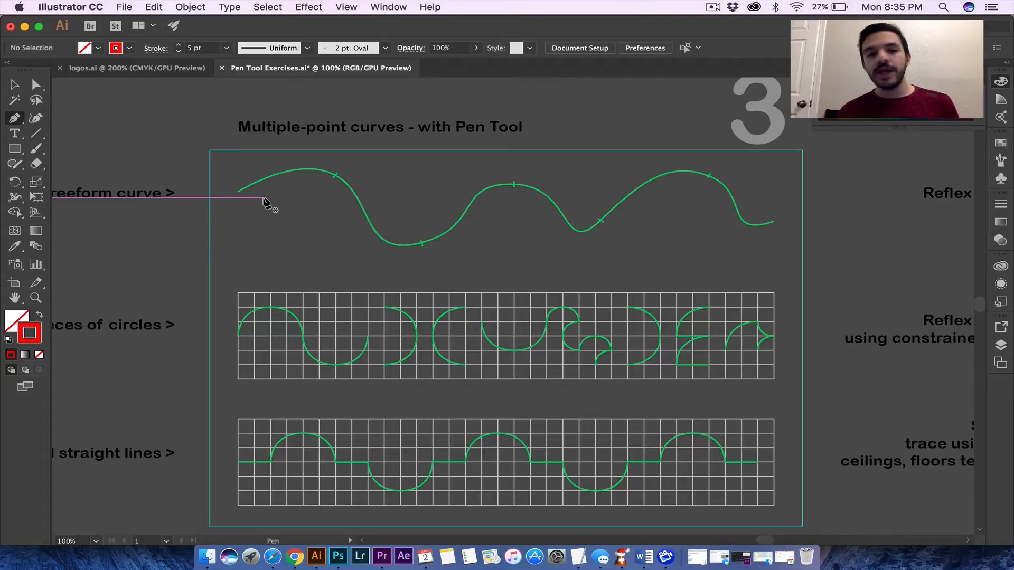
scroll(266, 202, "left", 5)
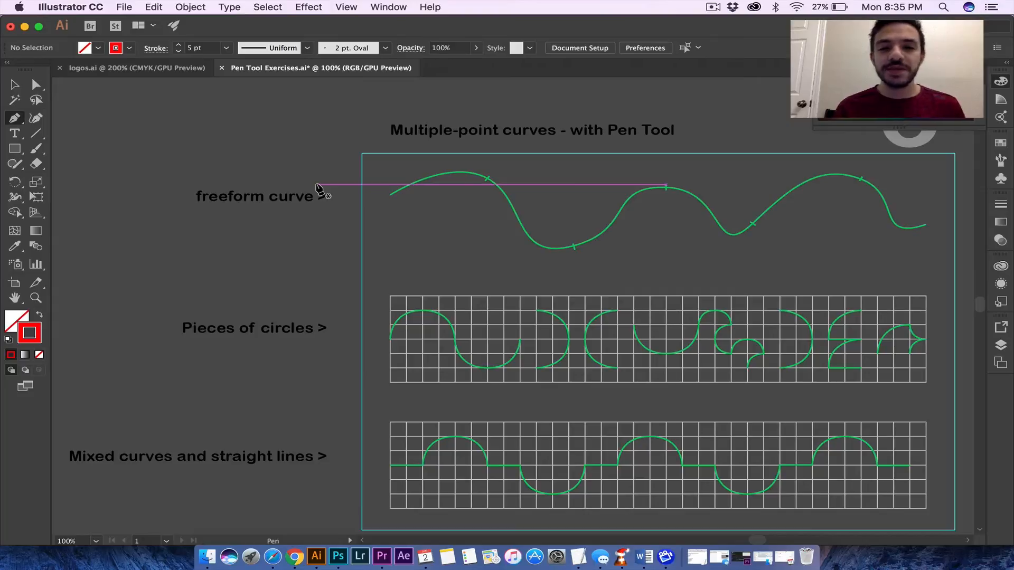
scroll(317, 188, "right", 3)
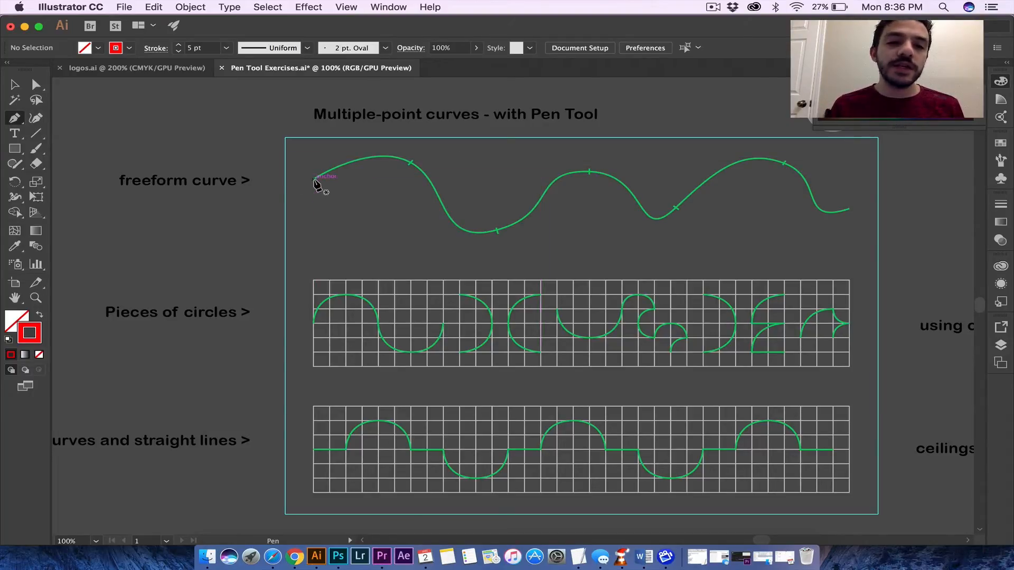
Start tracing the freeform curve at its left end, shaping the first segment with a handle angled down-right at the first tick mark.
left_click_drag(314, 180, 415, 169)
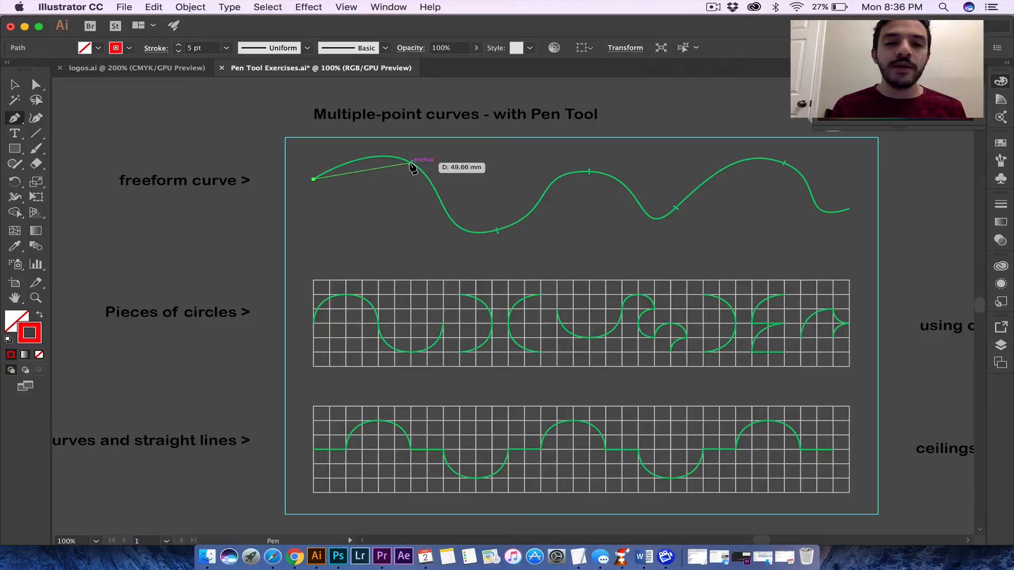
left_click_drag(411, 164, 436, 180)
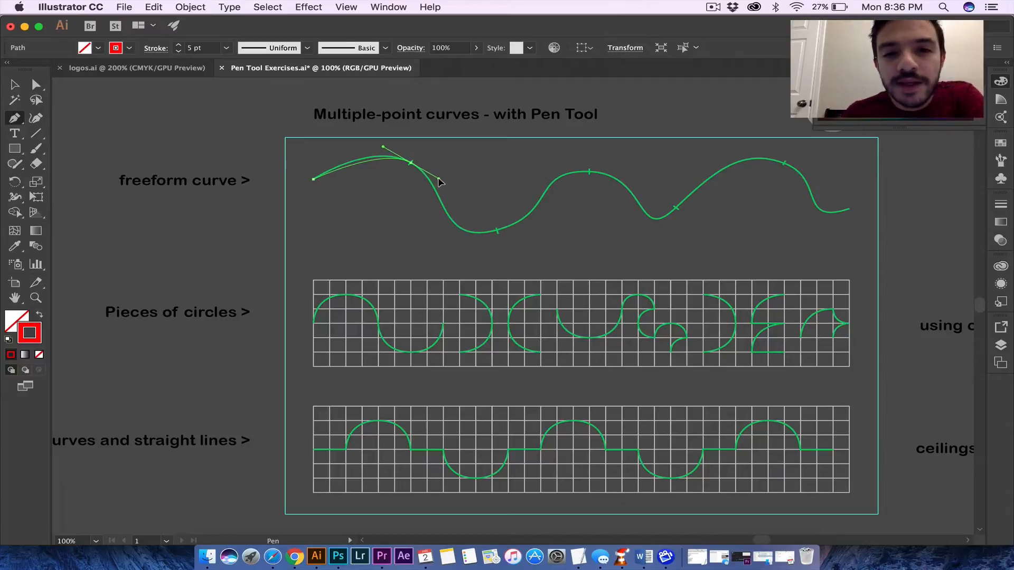
left_click_drag(448, 186, 407, 161)
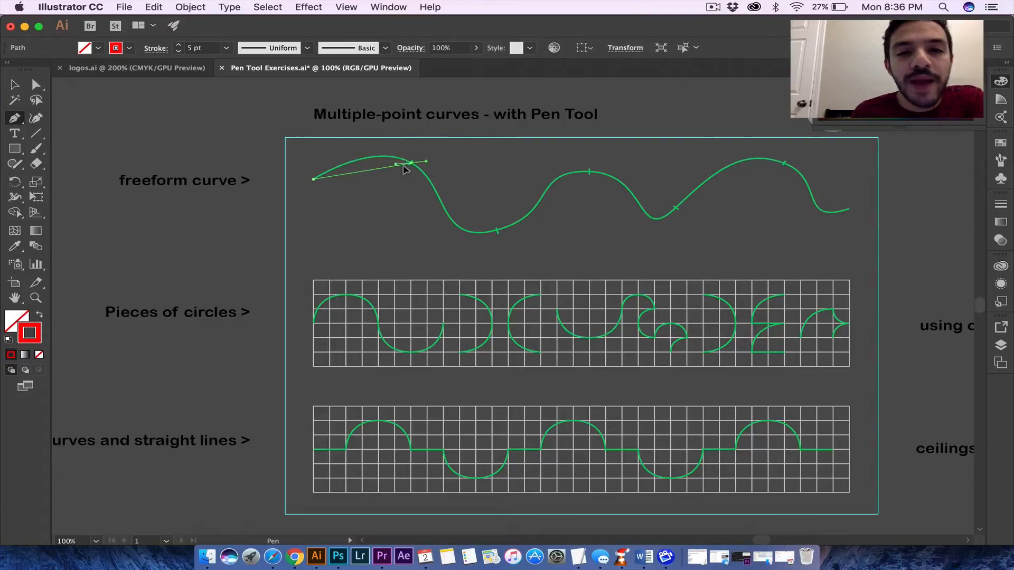
left_click_drag(433, 199, 430, 178)
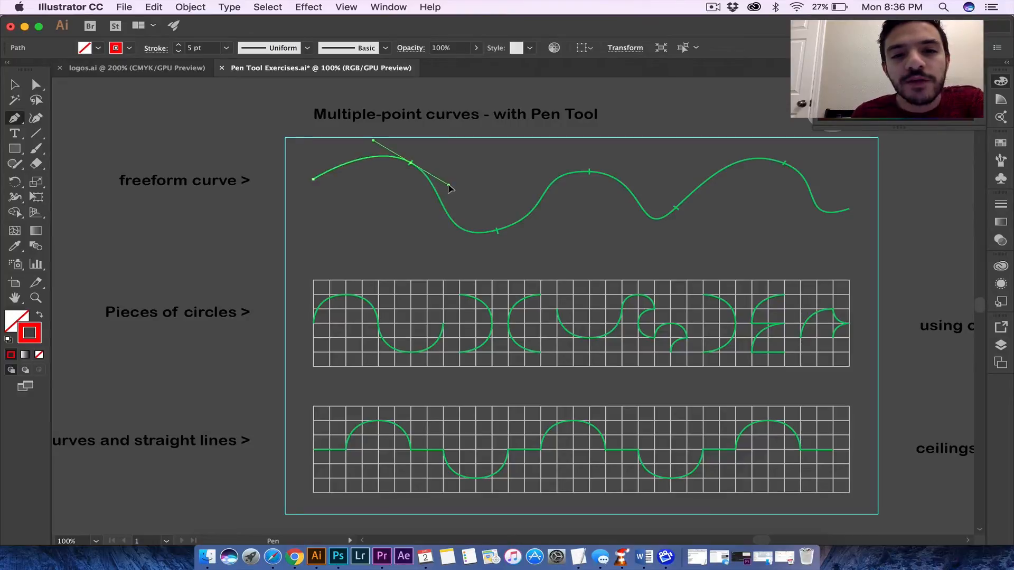
left_click_drag(448, 188, 450, 187)
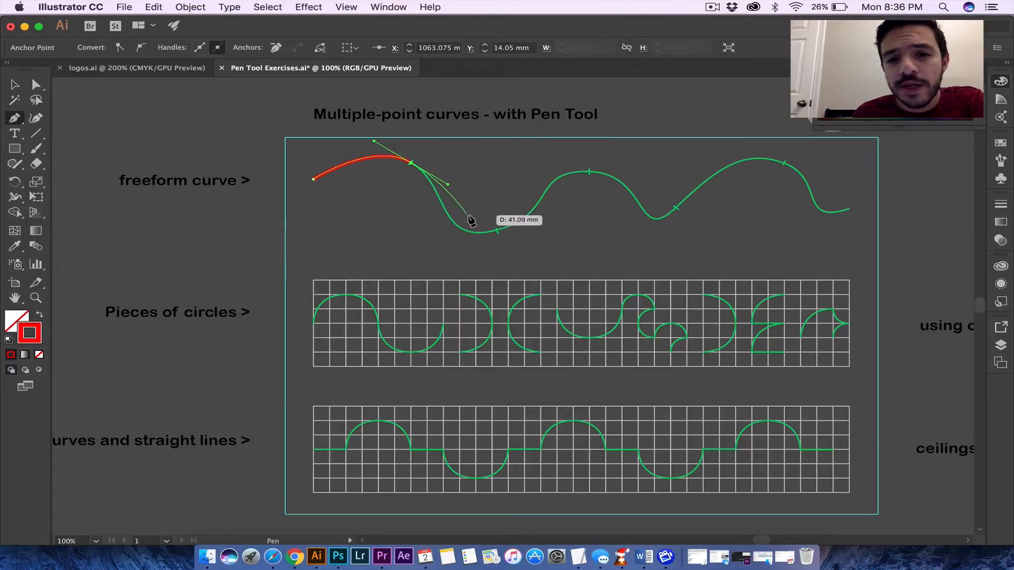
Trace the rest of the freeform curve, adding smooth anchors at the remaining tick marks and the right end, and deselect it.
left_click_drag(497, 230, 553, 217)
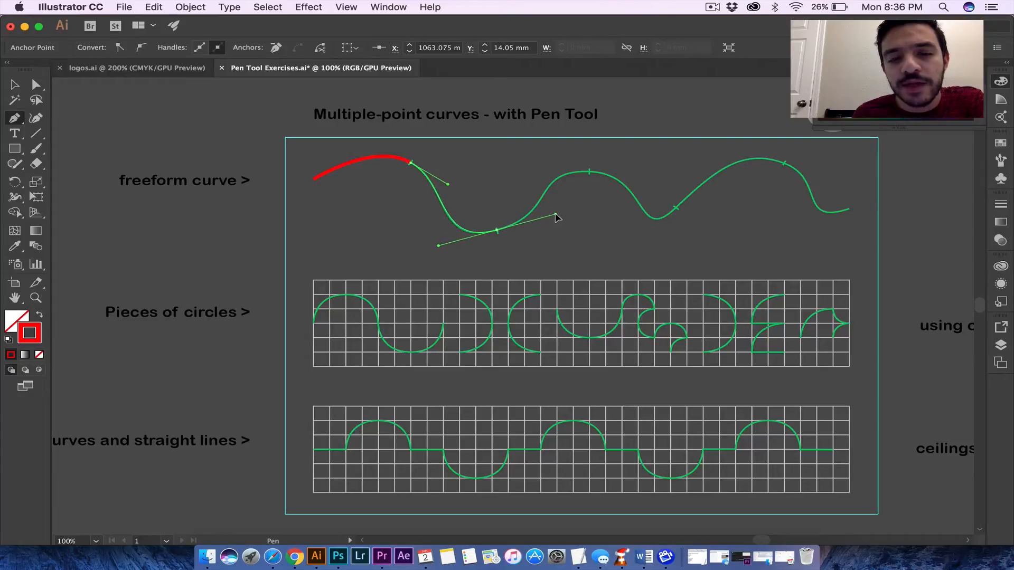
left_click_drag(557, 216, 557, 214)
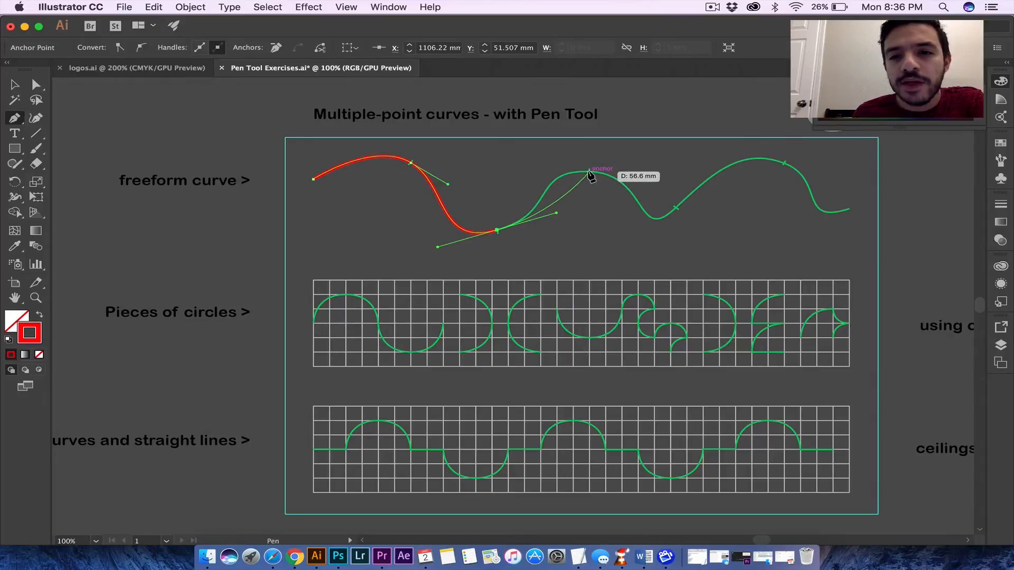
left_click_drag(589, 172, 648, 173)
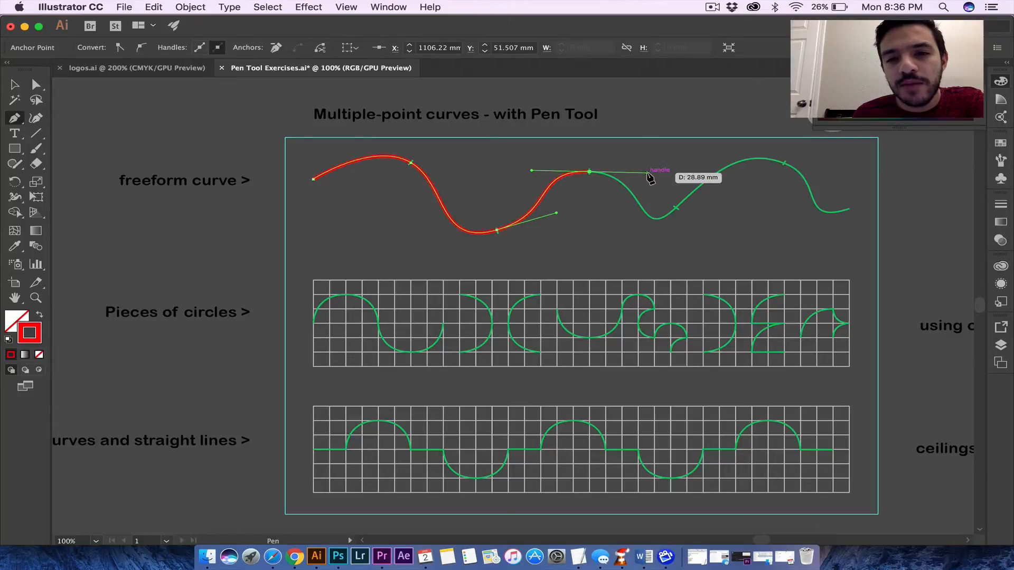
left_click_drag(677, 209, 717, 173)
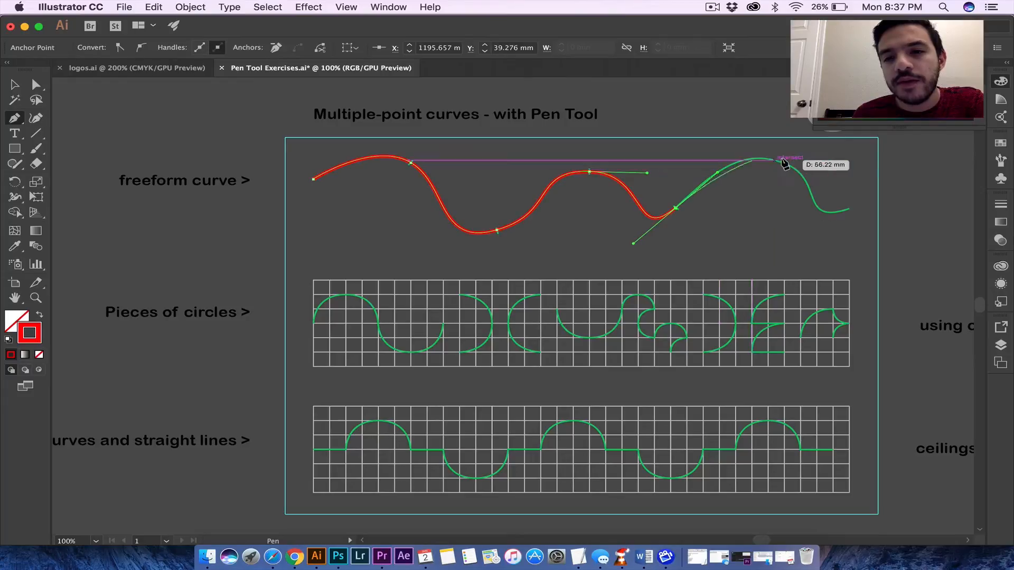
left_click_drag(785, 164, 907, 193)
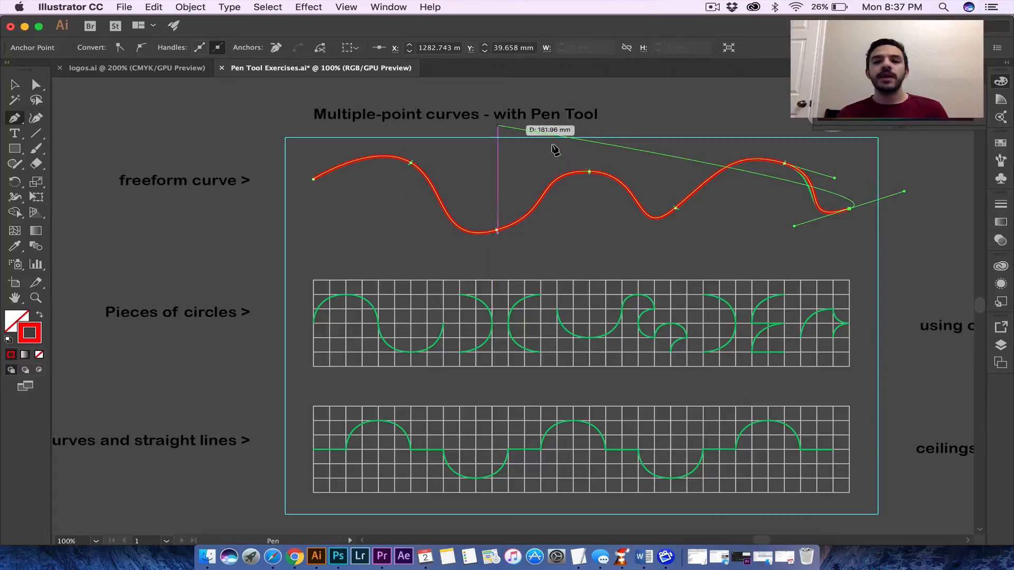
left_click(686, 220, "super")
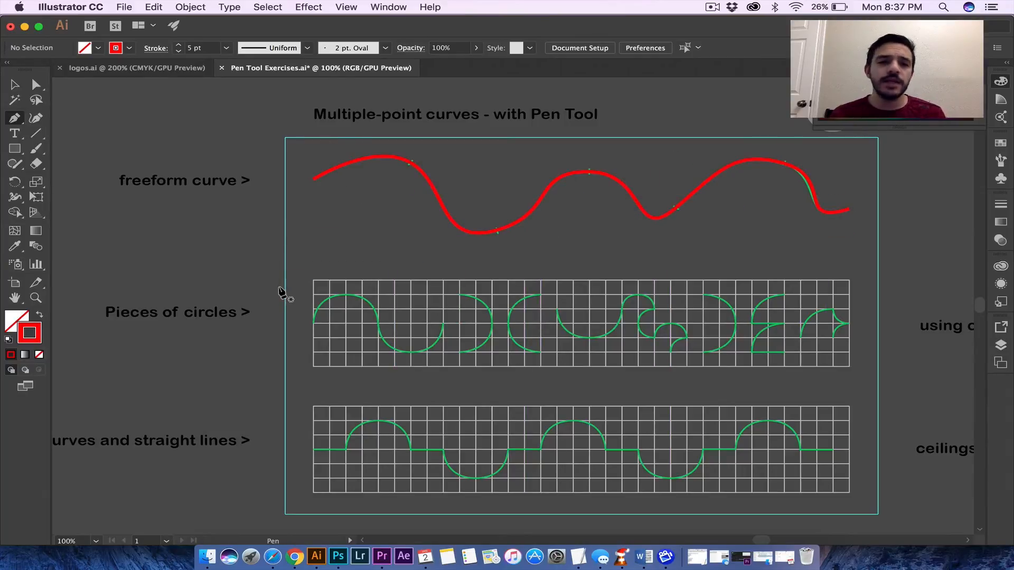
Trace the first S-shaped Pieces of circles guide with horizontal handles at its crest and trough and corner-placed anchors between, and deselect it.
scroll(418, 206, "down", 3)
scroll(418, 206, "left", 2)
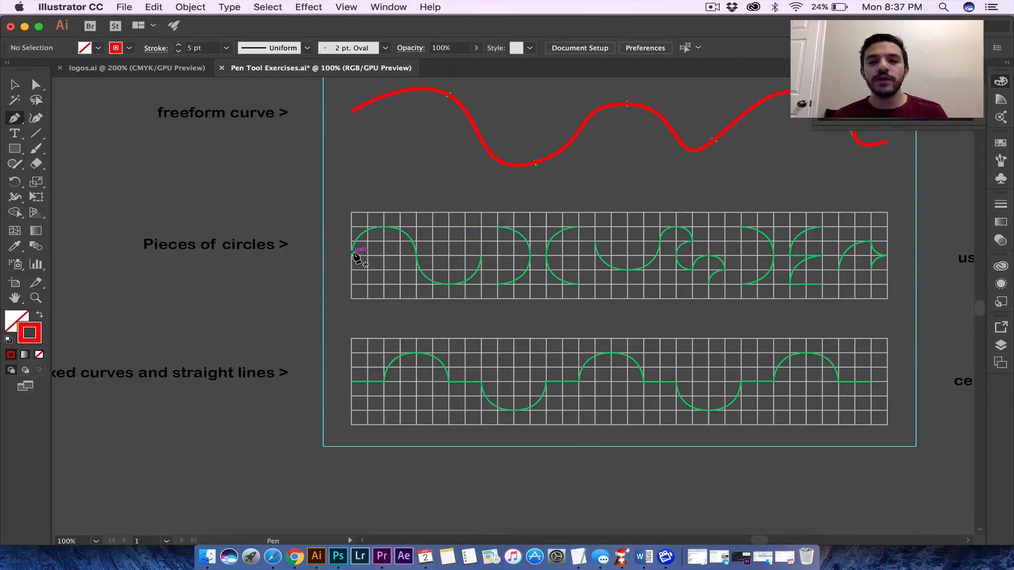
key("super+equal")
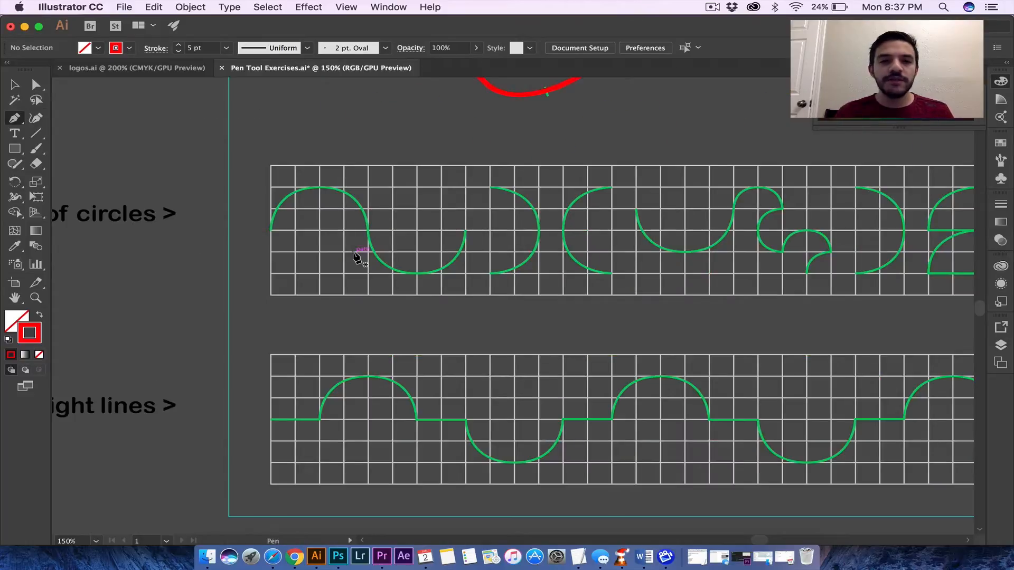
left_click(271, 231)
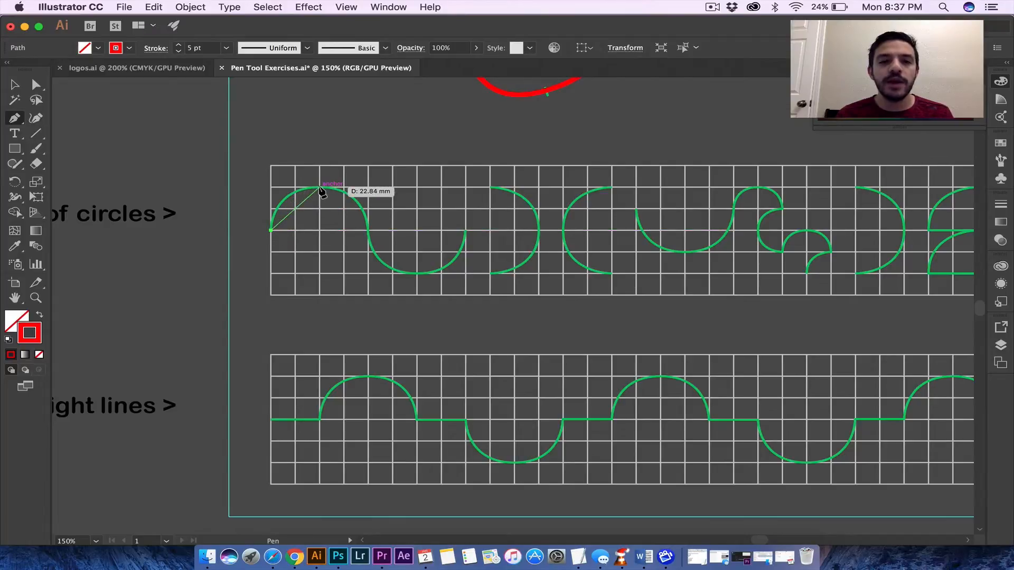
left_click_drag(319, 190, 369, 191)
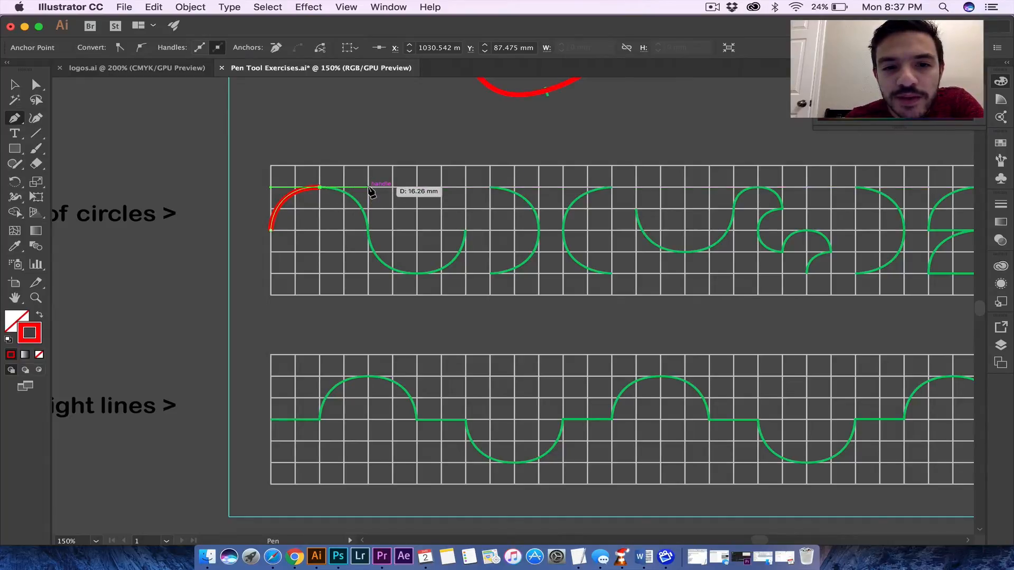
left_click(369, 231)
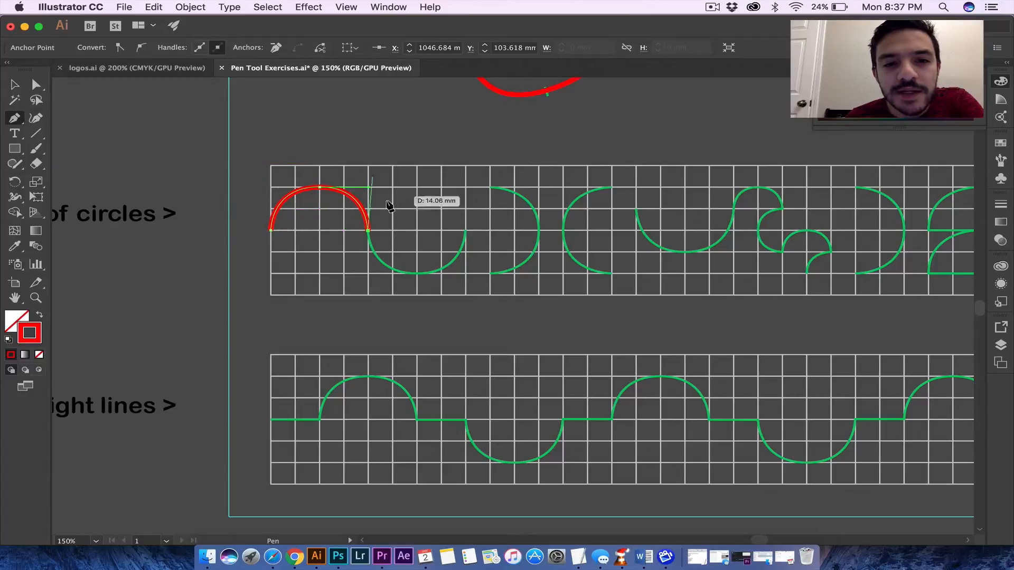
left_click_drag(418, 274, 465, 275)
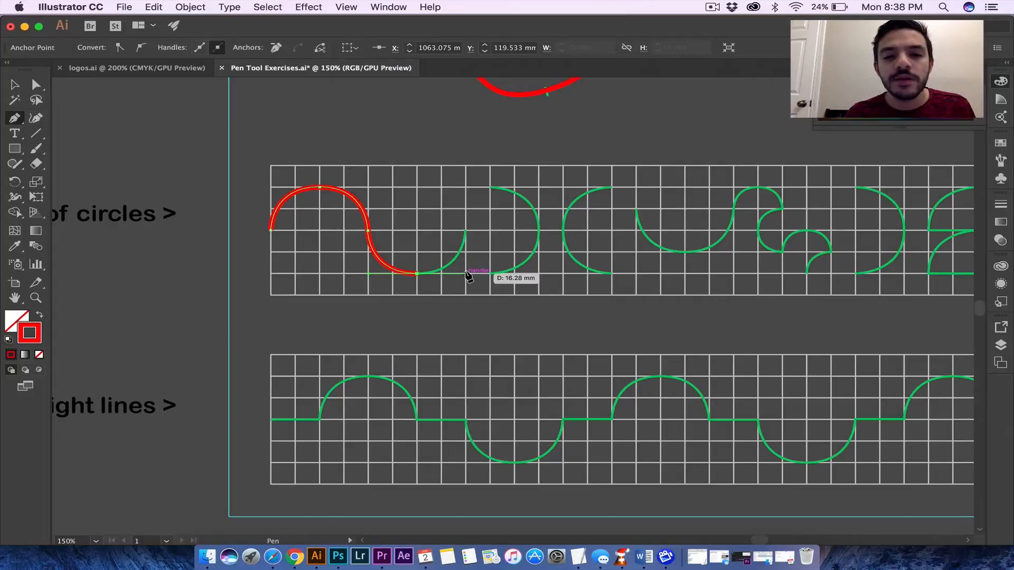
left_click(465, 230)
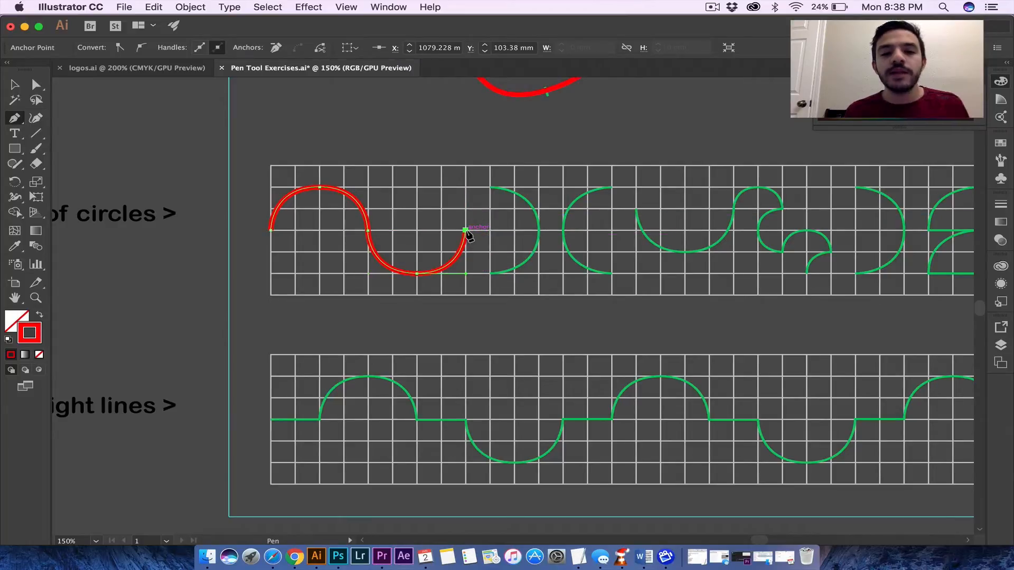
key("super")
left_click(509, 269, "super")
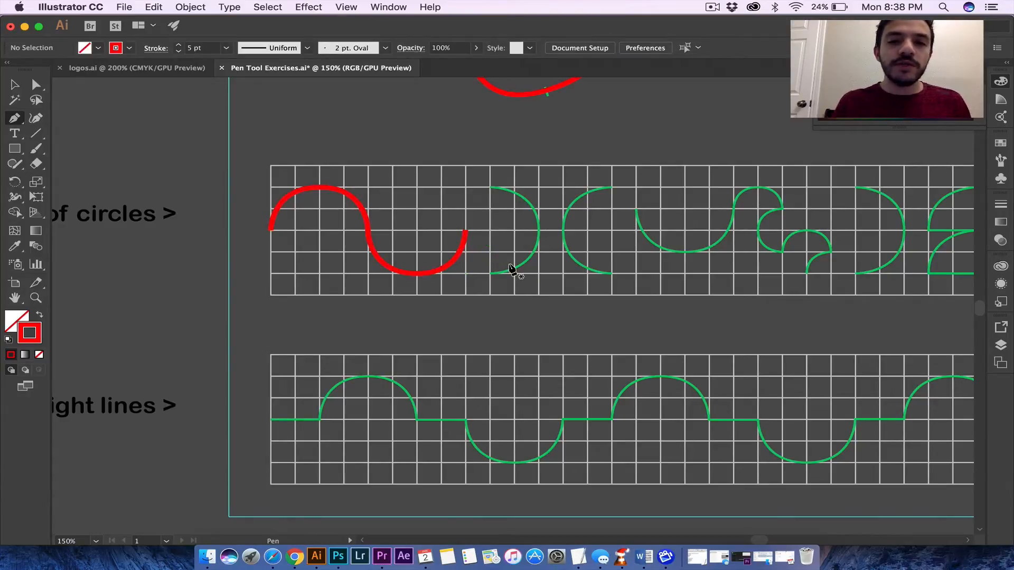
Trace the right-bulging semicircle guide from its upper end, using a two-square vertical handle at the middle anchor, and deselect it.
left_click(491, 188)
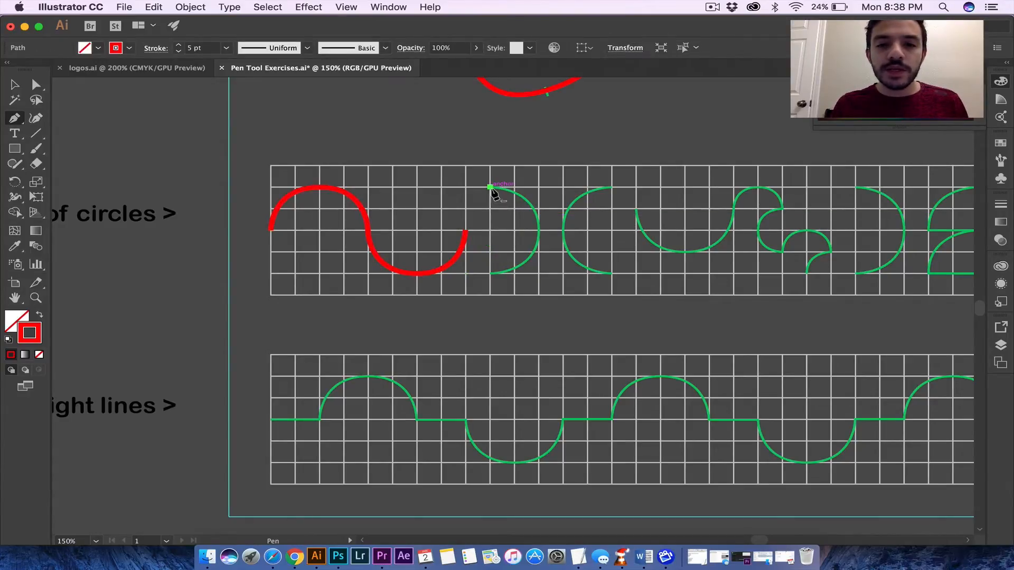
left_click_drag(539, 232, 540, 275)
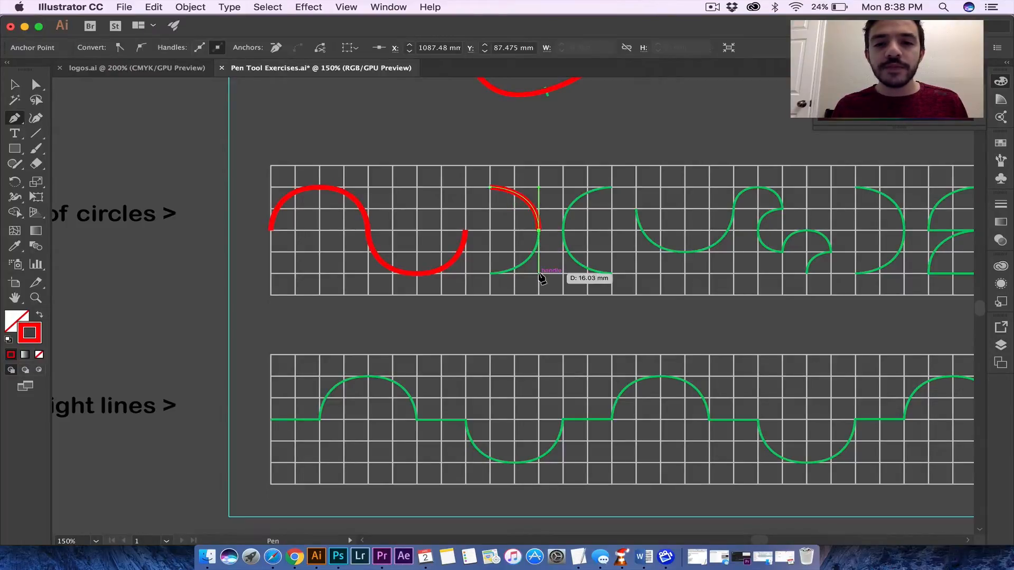
left_click(490, 274)
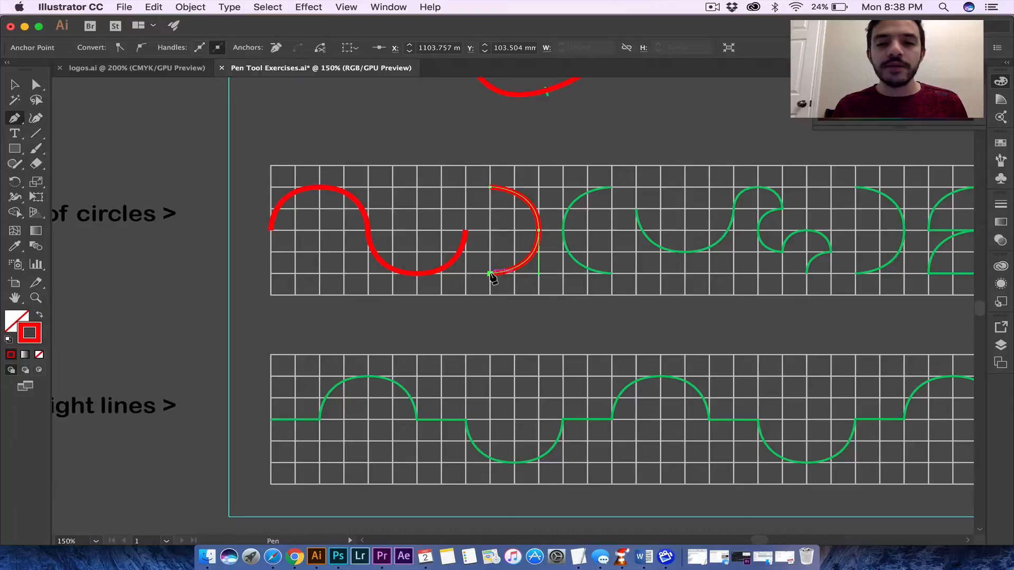
left_click(577, 265, "super")
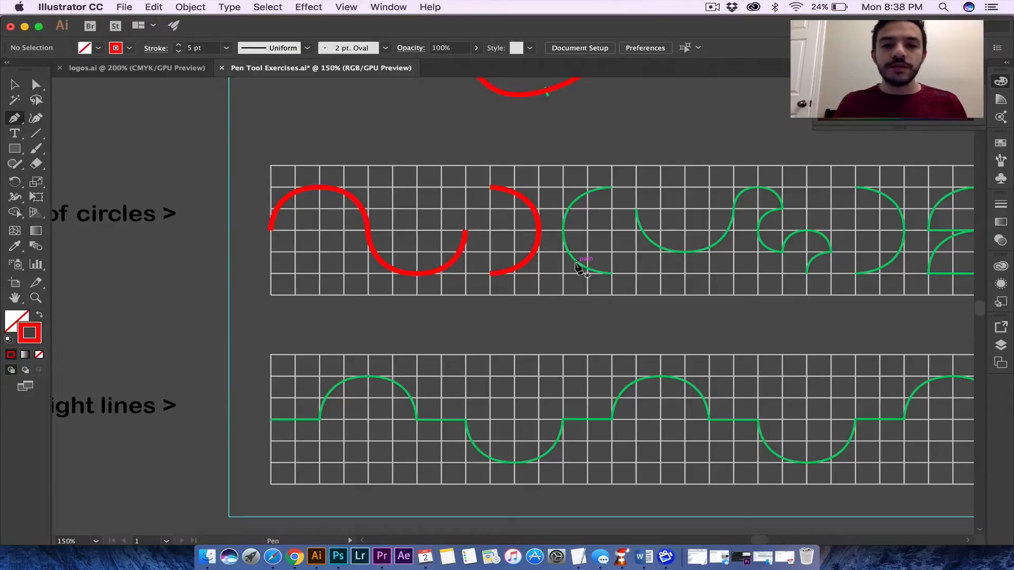
Trace the left-bulging semicircle guide from its upper end, pulling a vertical handle downward at the middle anchor, and deselect it.
left_click(612, 187)
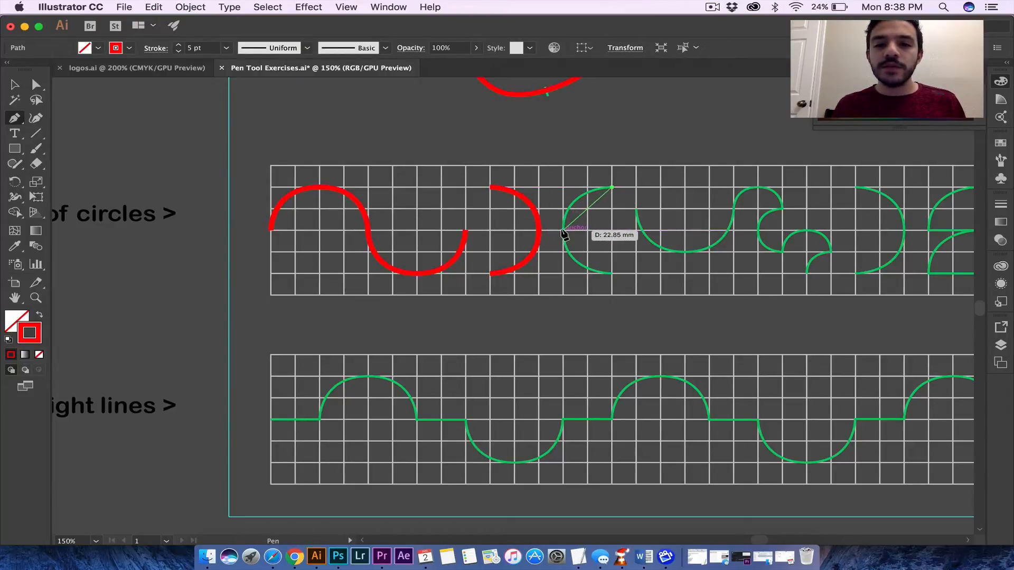
left_click_drag(564, 231, 566, 274)
left_click(612, 273)
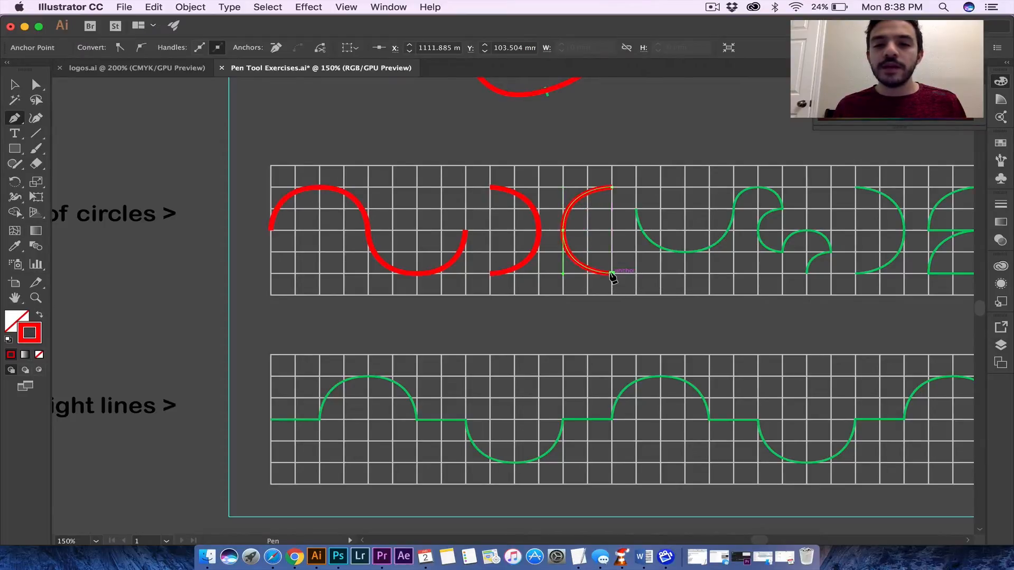
left_click(664, 262, "super")
Trace the large trough and small crest of the next Pieces of circles guide, using horizontal handles at their midpoints, ending at the first cusp.
scroll(664, 262, "right", 5)
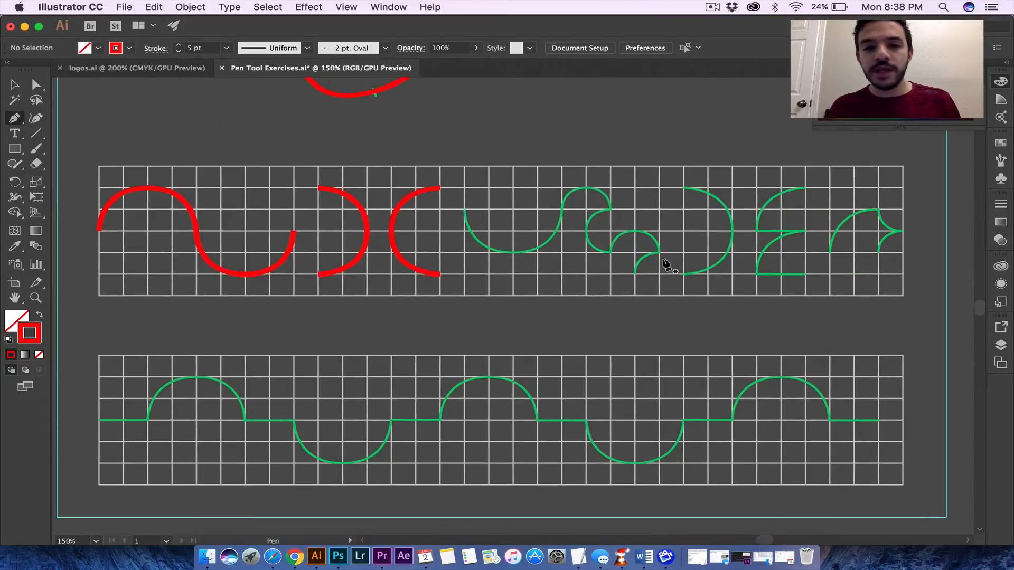
left_click(464, 209)
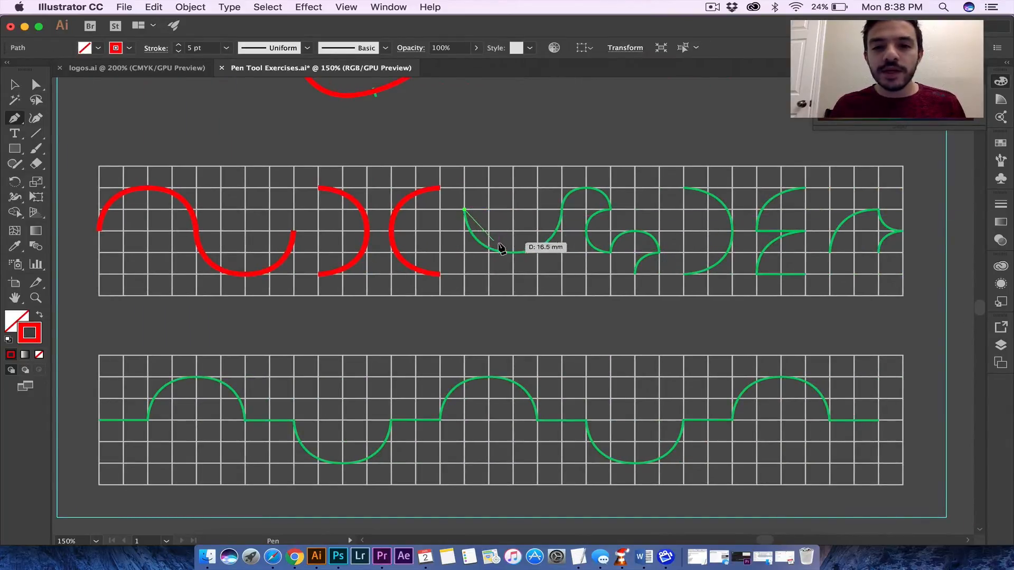
left_click_drag(512, 253, 564, 254)
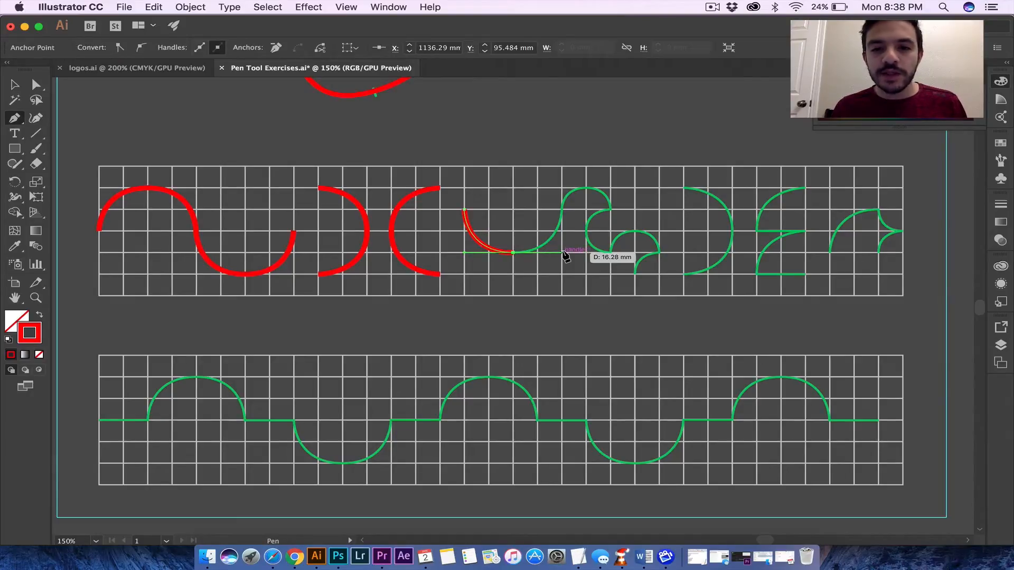
left_click(562, 210)
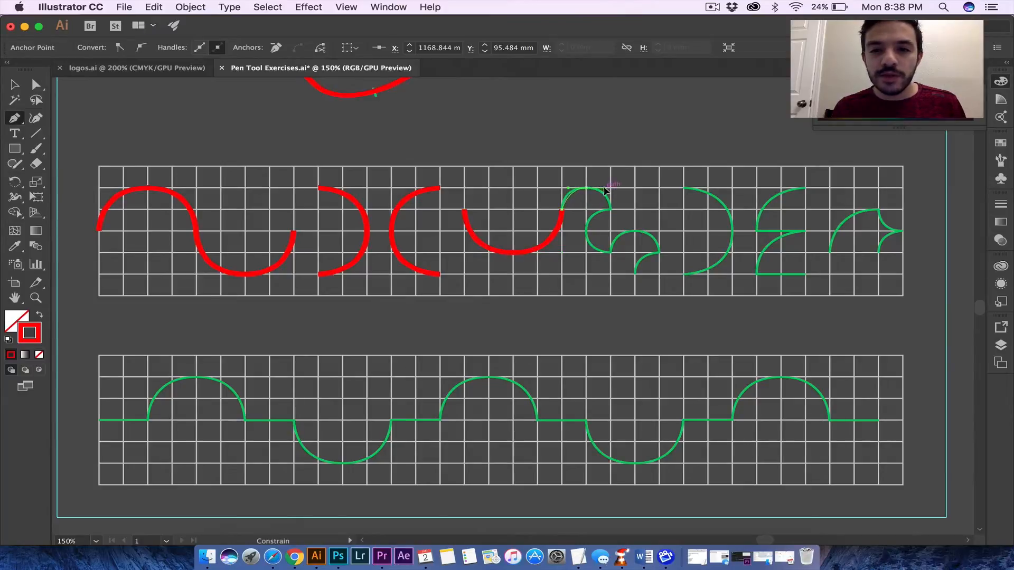
left_click_drag(610, 188, 611, 188)
left_click(611, 210)
Continue the path through the remaining small arcs with one-square handles, finish at the guide's lower end, and deselect it.
left_click_drag(586, 231, 588, 255)
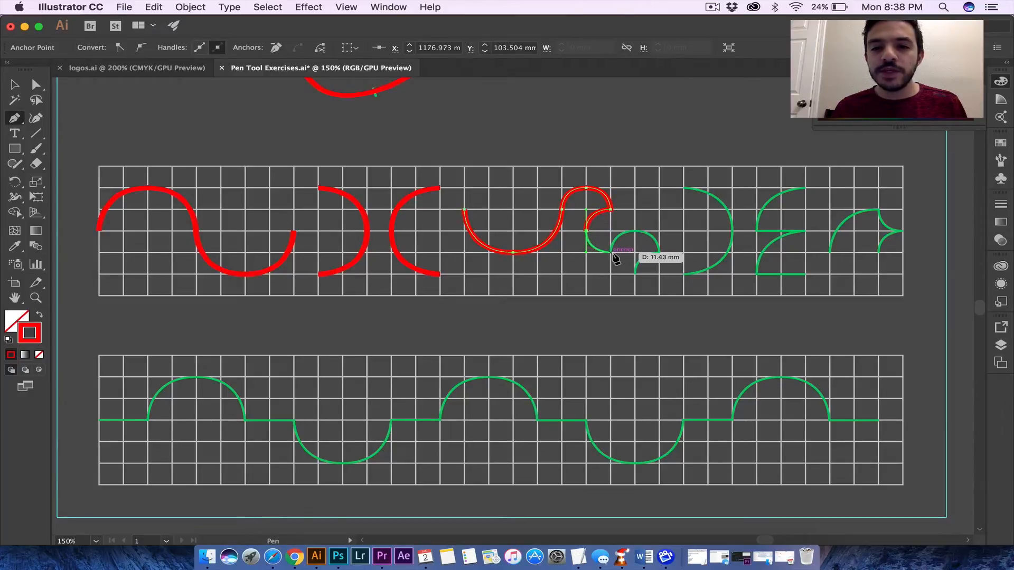
left_click(611, 253)
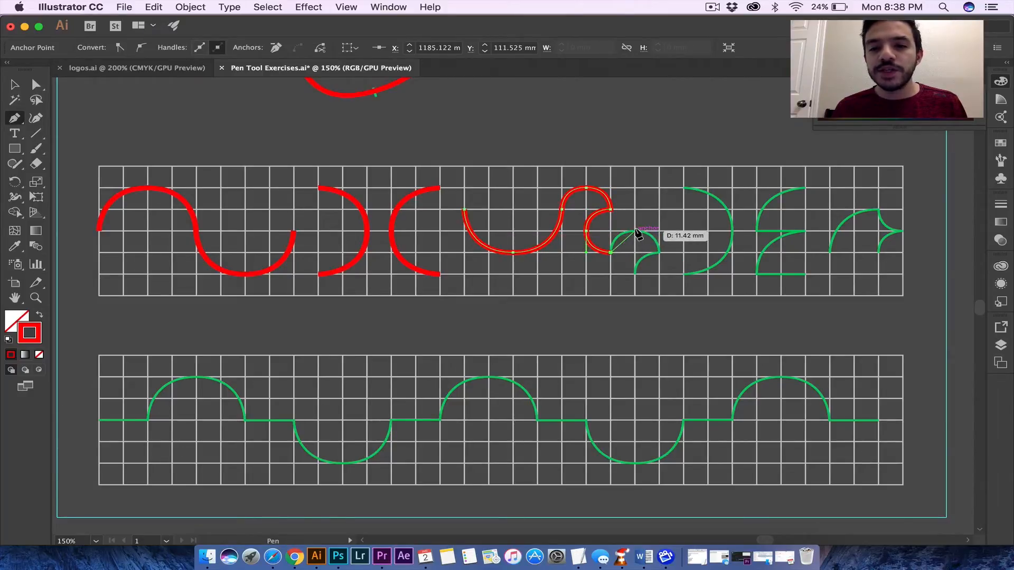
left_click_drag(635, 231, 659, 231)
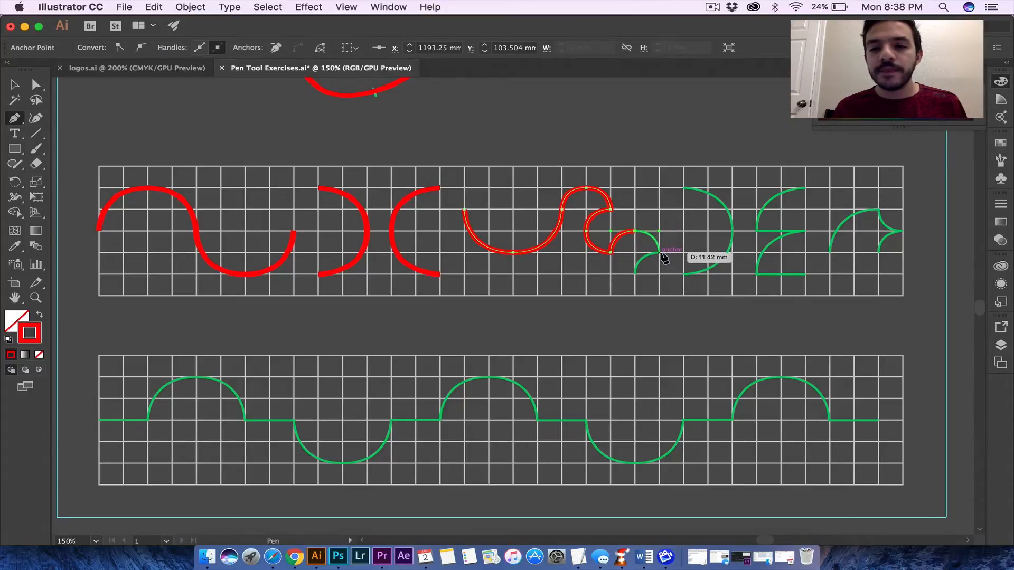
left_click(660, 254)
left_click_drag(633, 274, 636, 293)
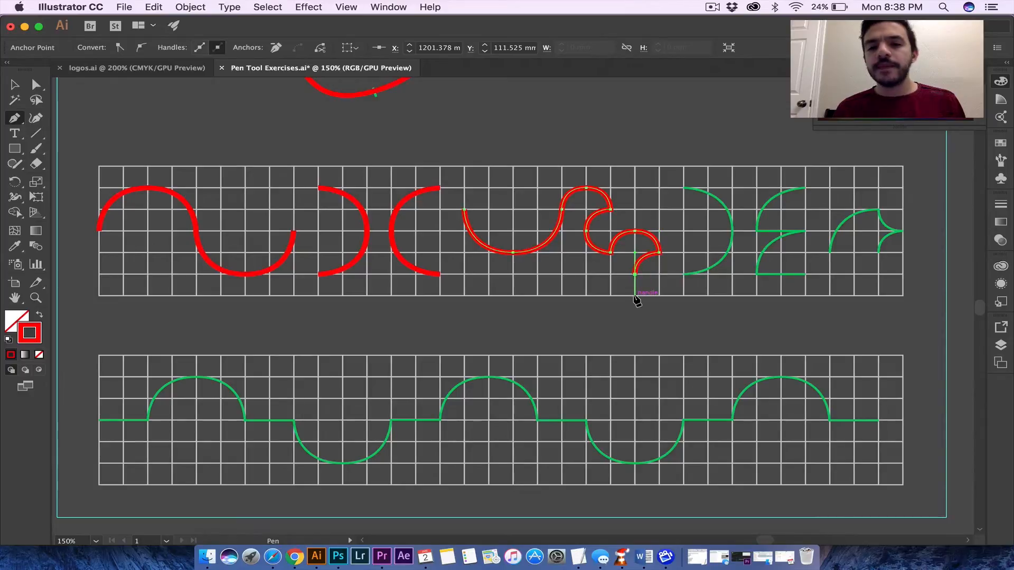
left_click(660, 324, "super")
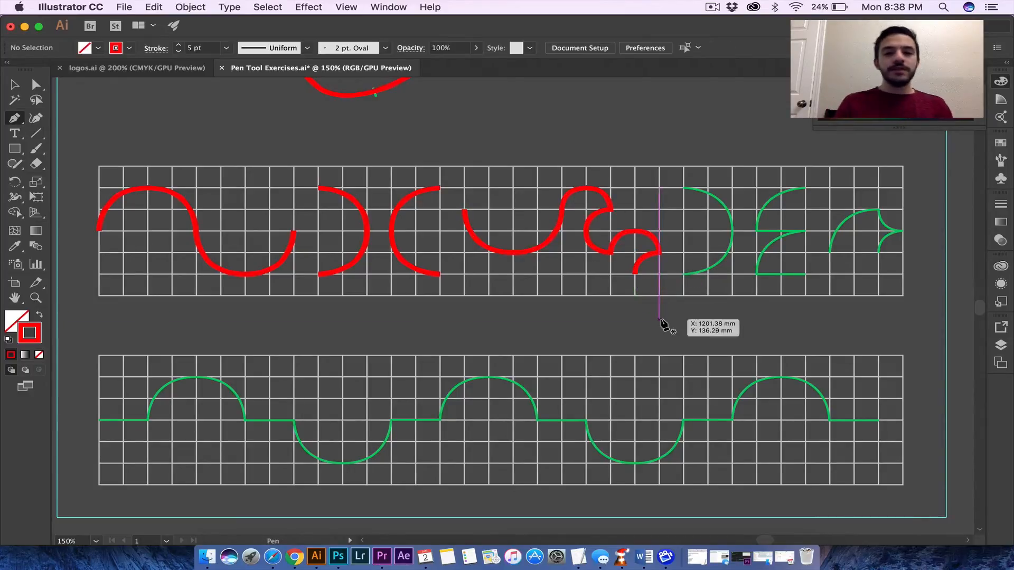
scroll(673, 224, "right", 5)
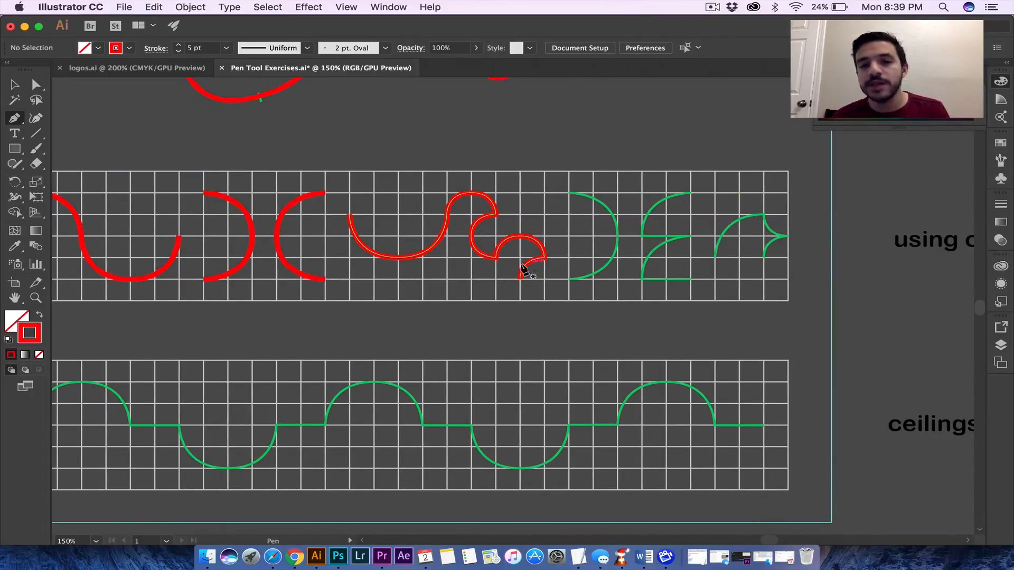
Trace the next right-bulging semicircle guide from its upper end, pulling a two-square vertical handle downward at the middle anchor, and deselect it.
left_click(570, 193)
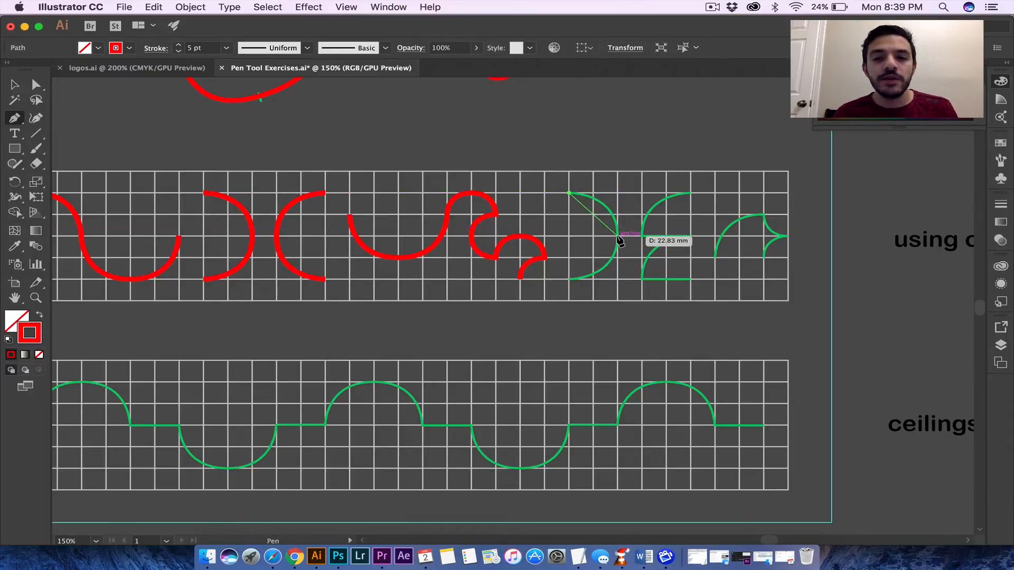
left_click_drag(618, 237, 615, 285)
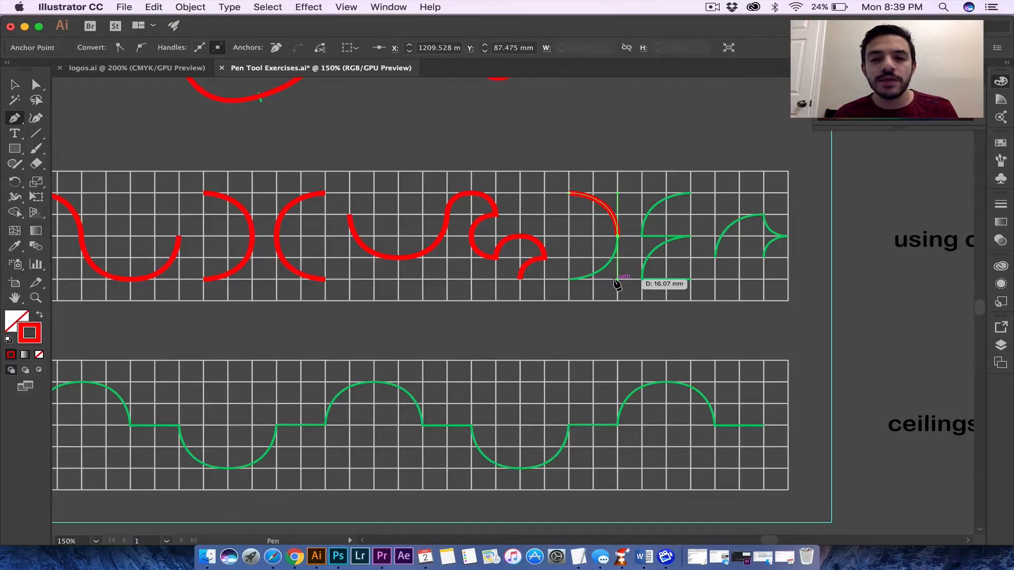
left_click(570, 280)
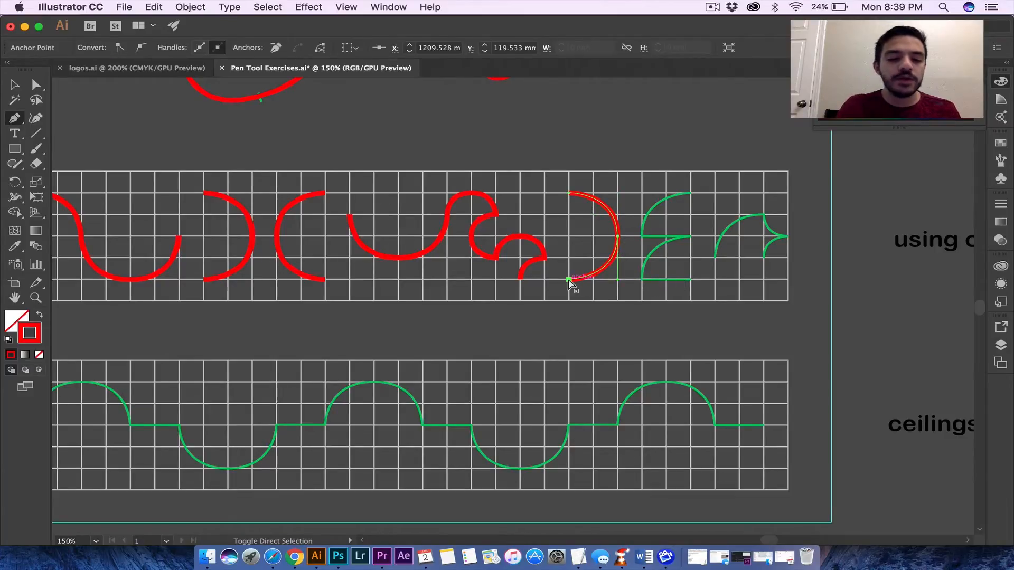
key("super+shift+a")
Trace the upper quarter arc of the E-shaped guide with a two-square downward handle, remove the outgoing handle, and add the straight middle segment.
scroll(570, 283, "right", 5)
left_click(600, 210)
left_click_drag(550, 252, 543, 294)
left_click(550, 253)
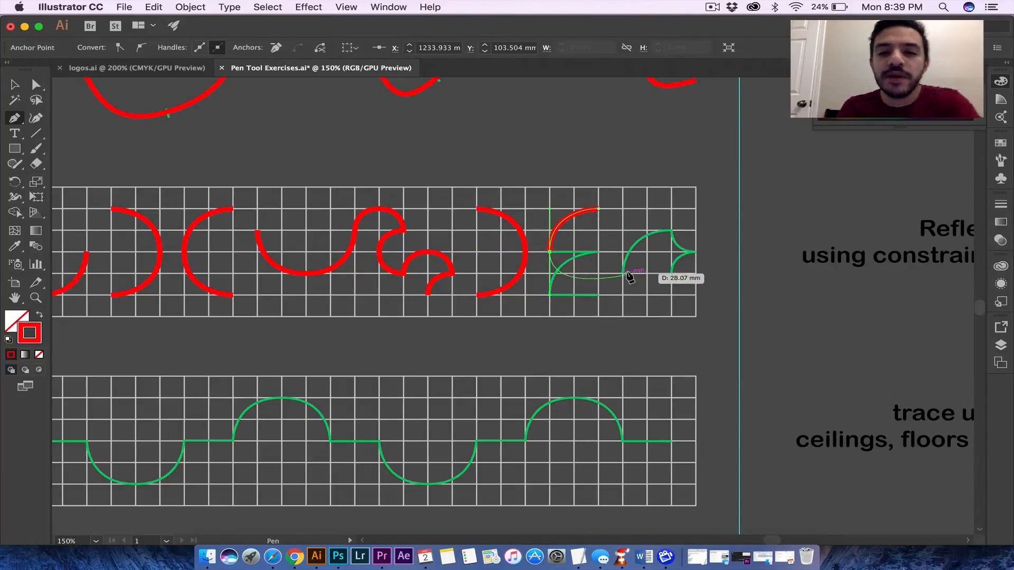
left_click(598, 252)
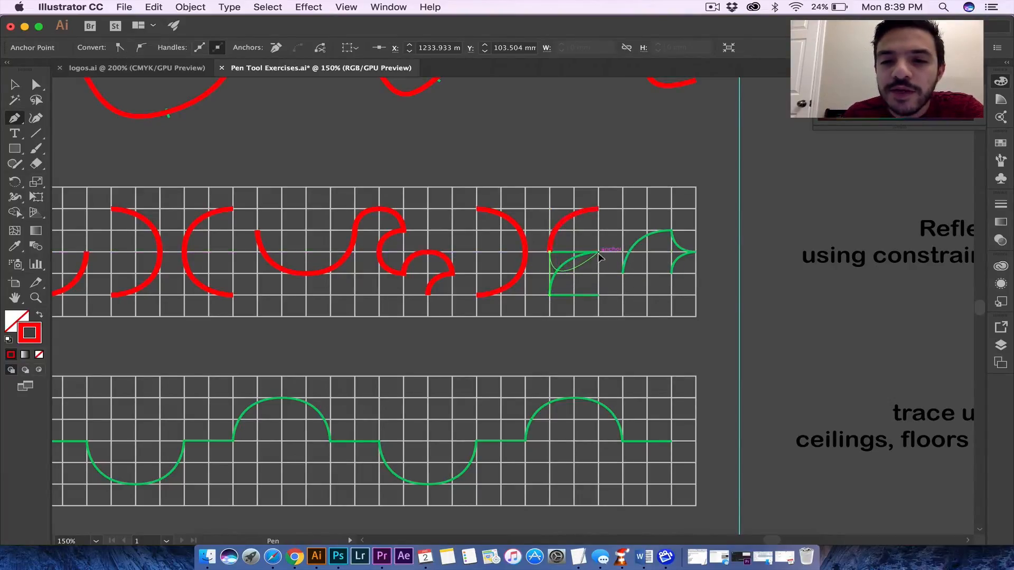
key("super+z")
left_click_drag(550, 254, 594, 247)
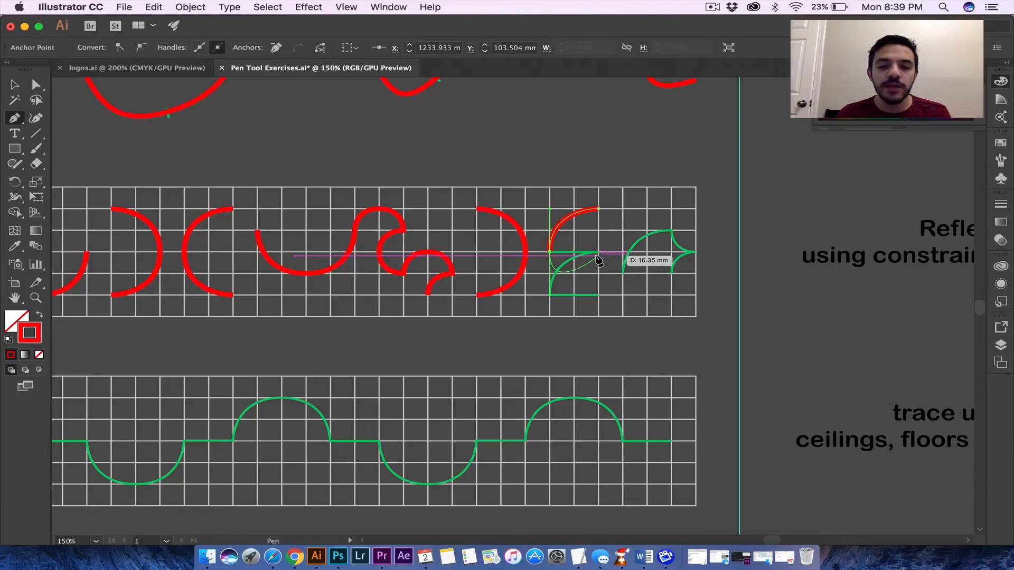
scroll(599, 259, "up", 2)
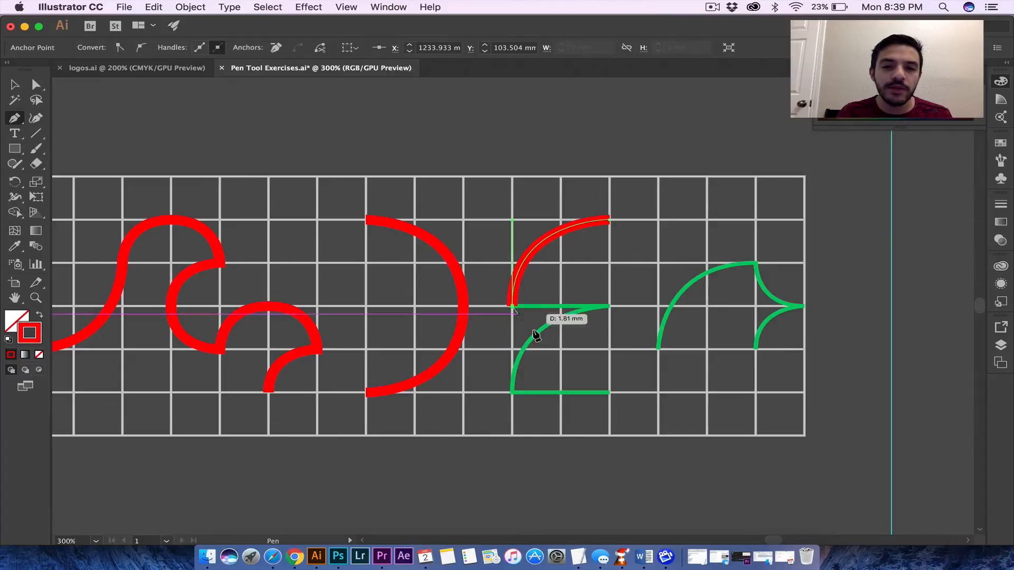
left_click(609, 307)
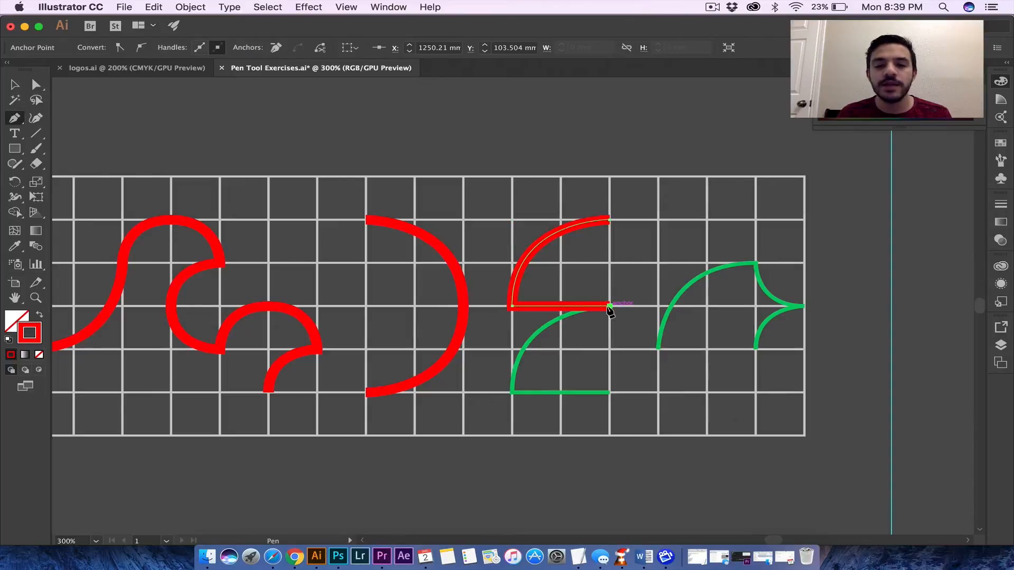
Continue the E-shaped path with the lower quarter arc, remove its outgoing handle, add the straight base segment, and deselect the path.
left_click_drag(512, 391, 500, 480)
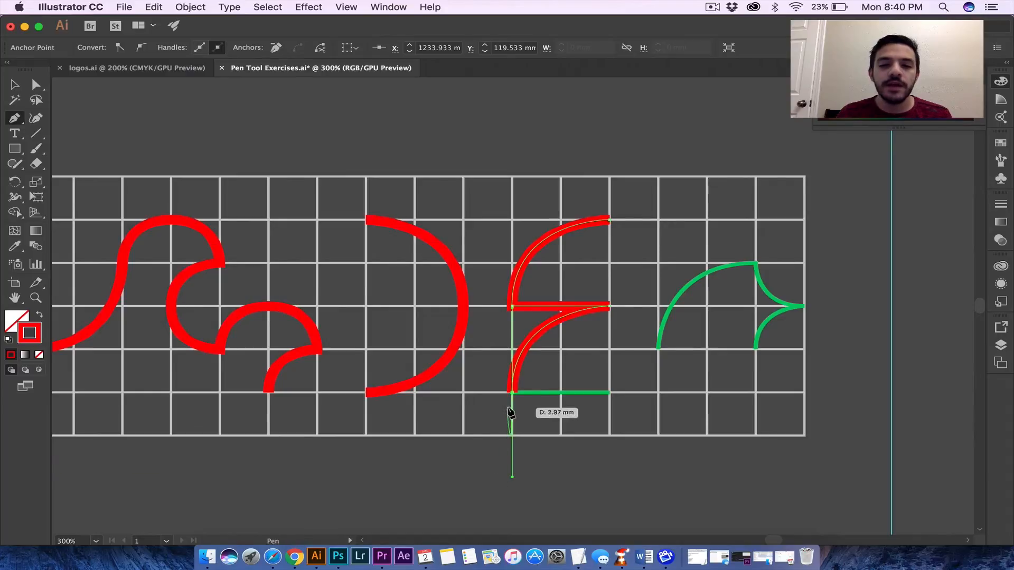
left_click_drag(515, 396, 601, 397)
left_click(610, 393)
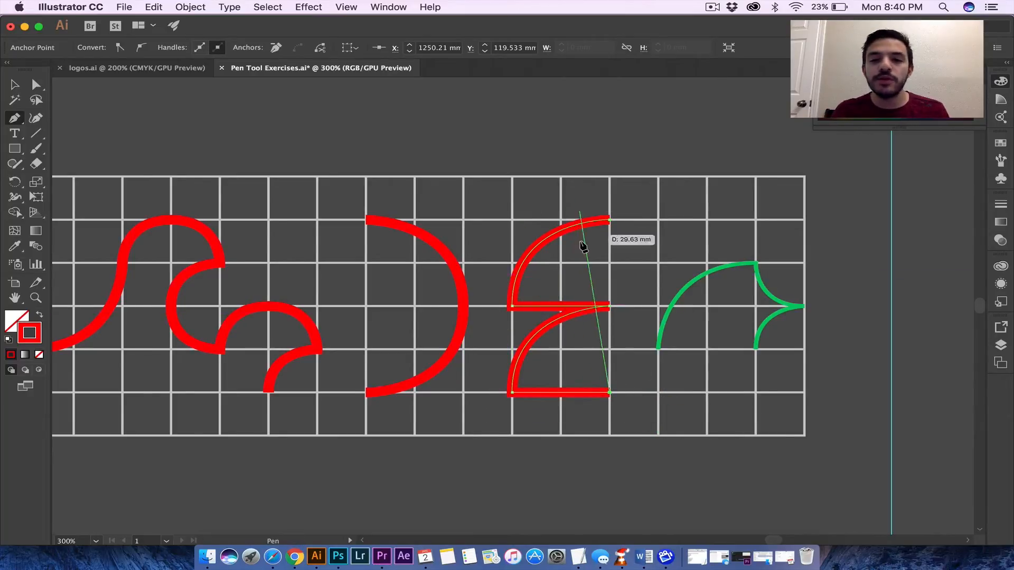
key("super")
left_click(639, 381, "super")
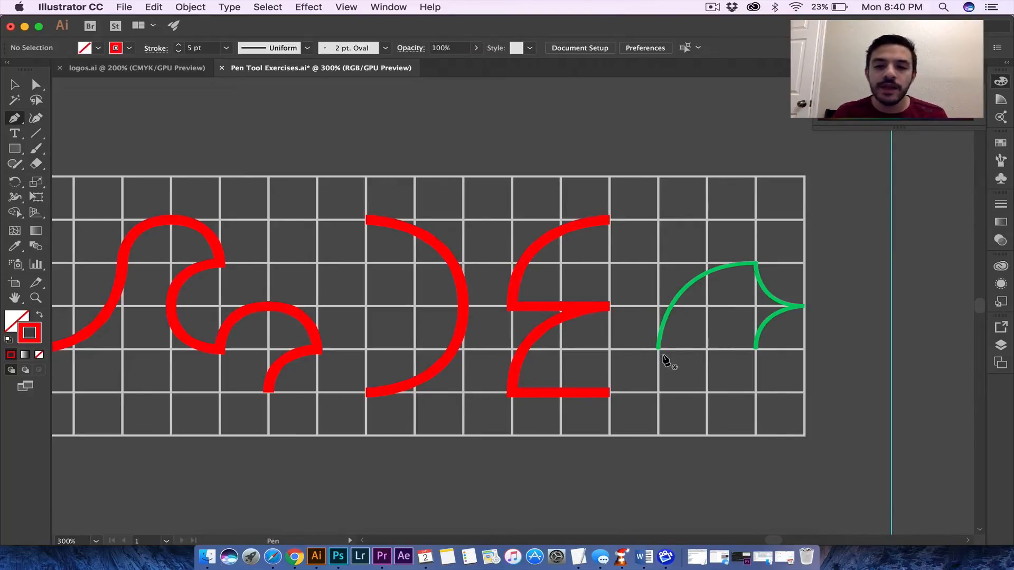
Trace the large quarter arc of the last Pieces of circles guide from its lower end, pulling a two-square horizontal handle at its upper corner.
left_click(659, 349)
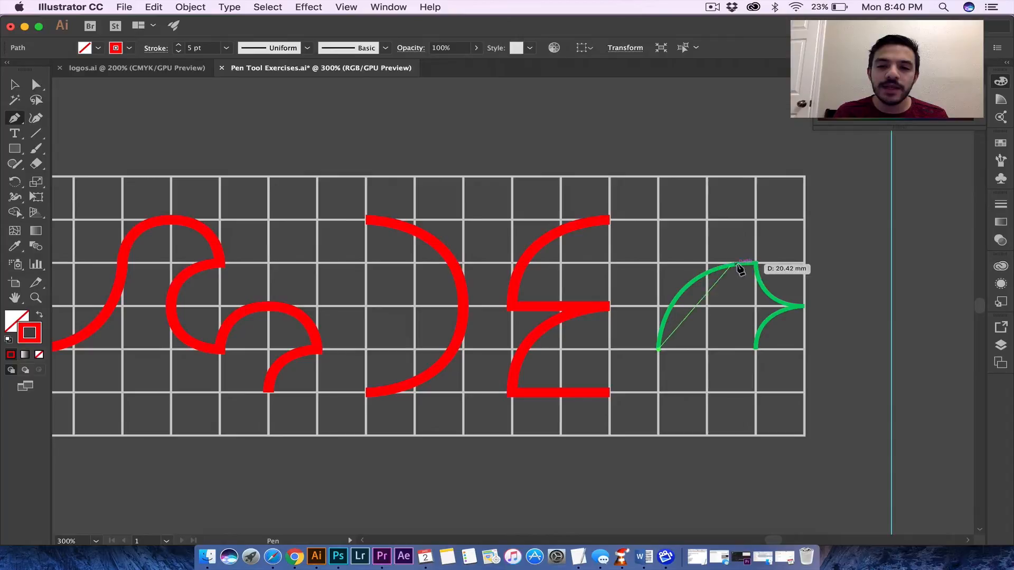
left_click_drag(757, 264, 851, 264)
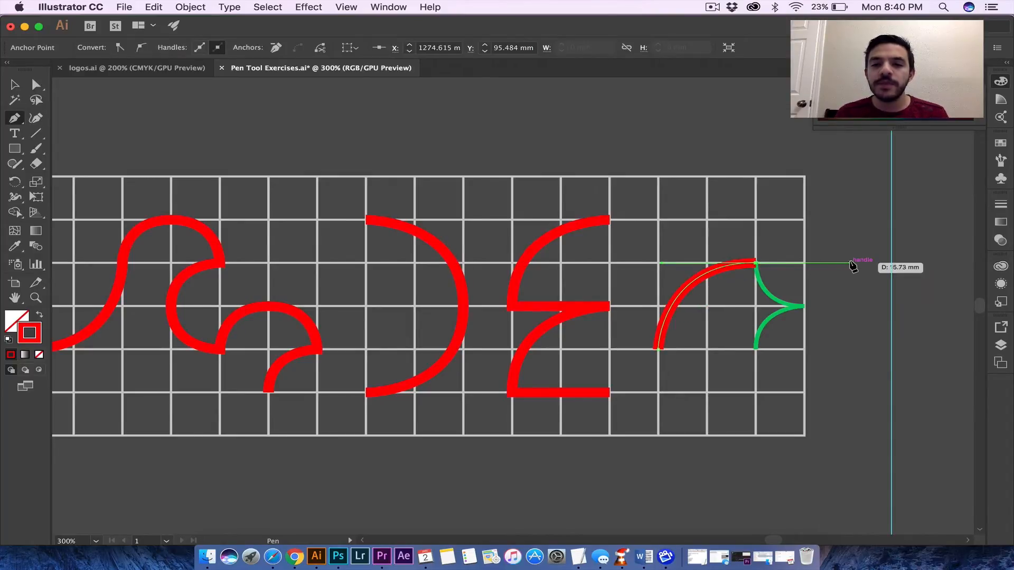
left_click(803, 306)
key("super+z")
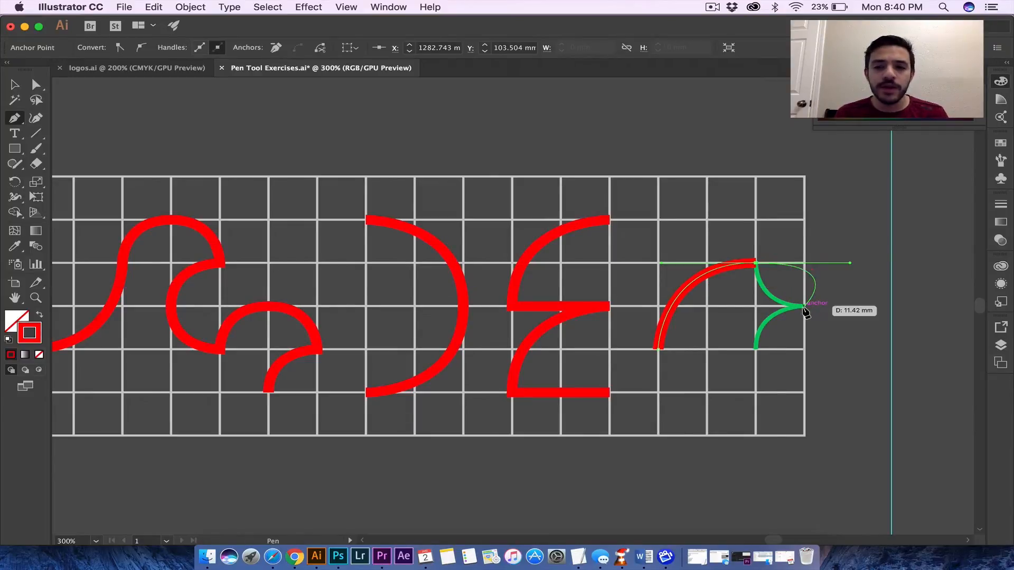
left_click_drag(869, 302, 965, 317)
key("super+z")
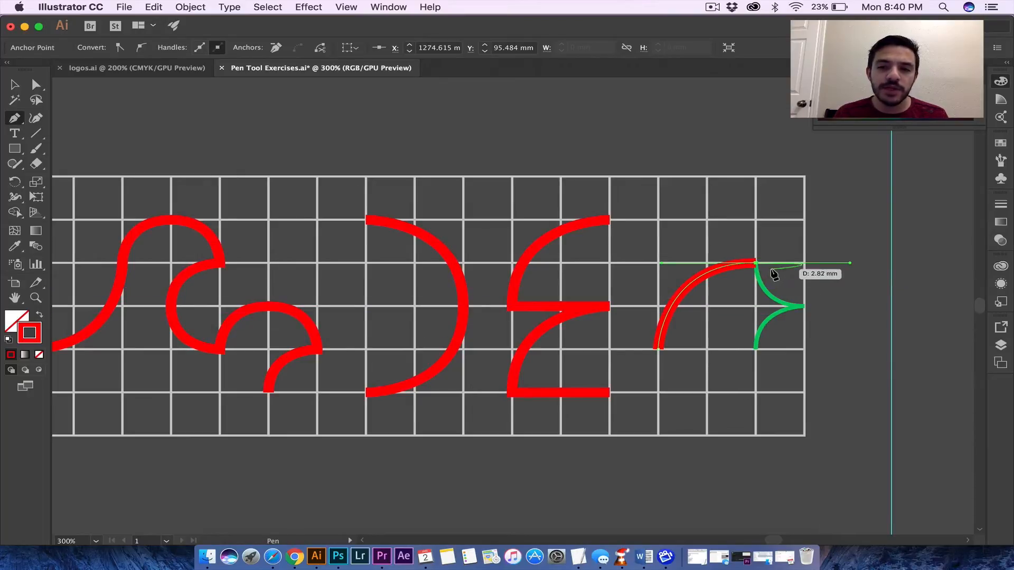
Remove the outgoing handle, continue through both small inward arcs with one-square handles to the guide's lower end, and deselect the path.
left_click_drag(757, 265, 856, 308)
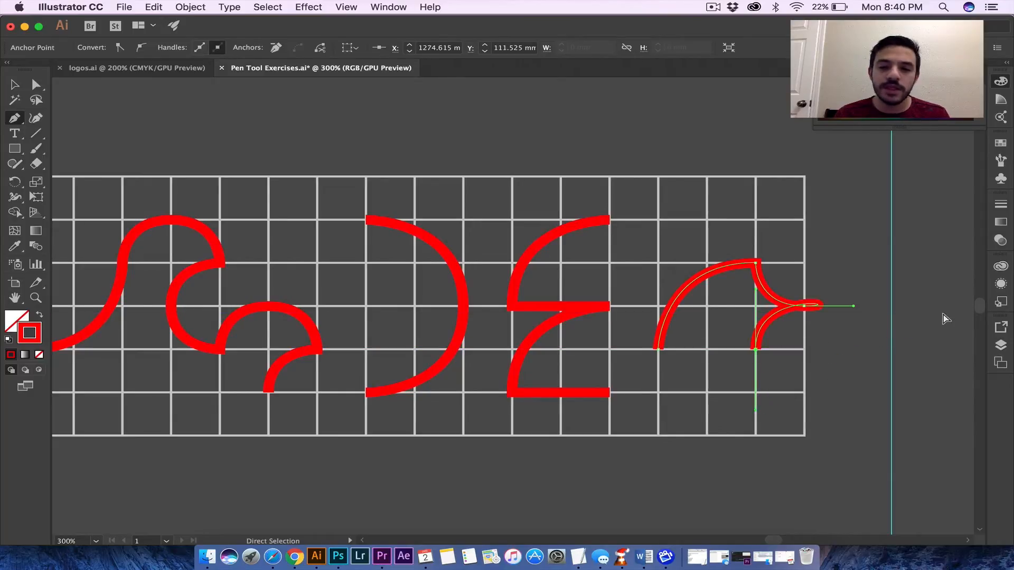
left_click(805, 307)
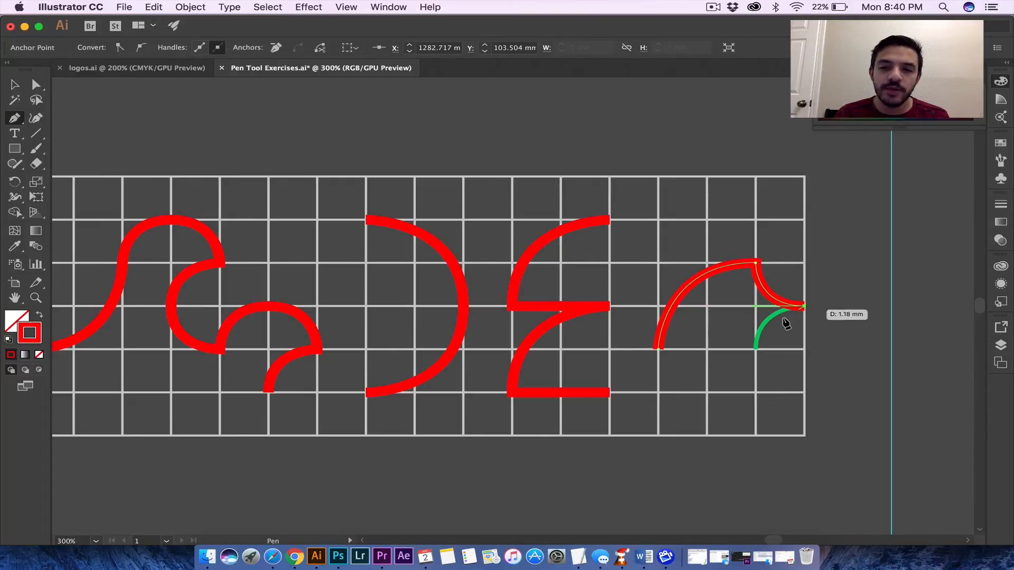
left_click(756, 348)
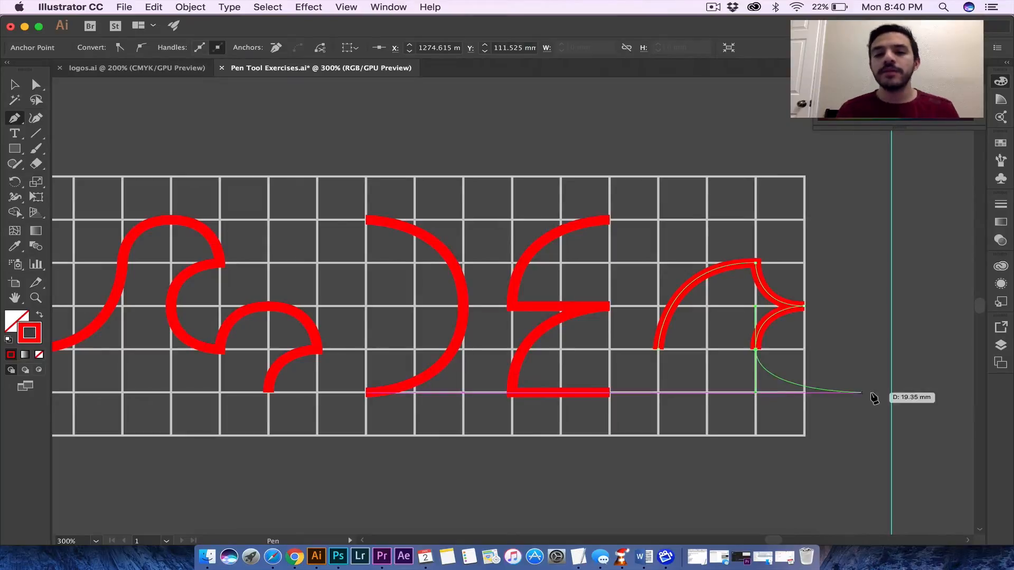
left_click(788, 387, "super")
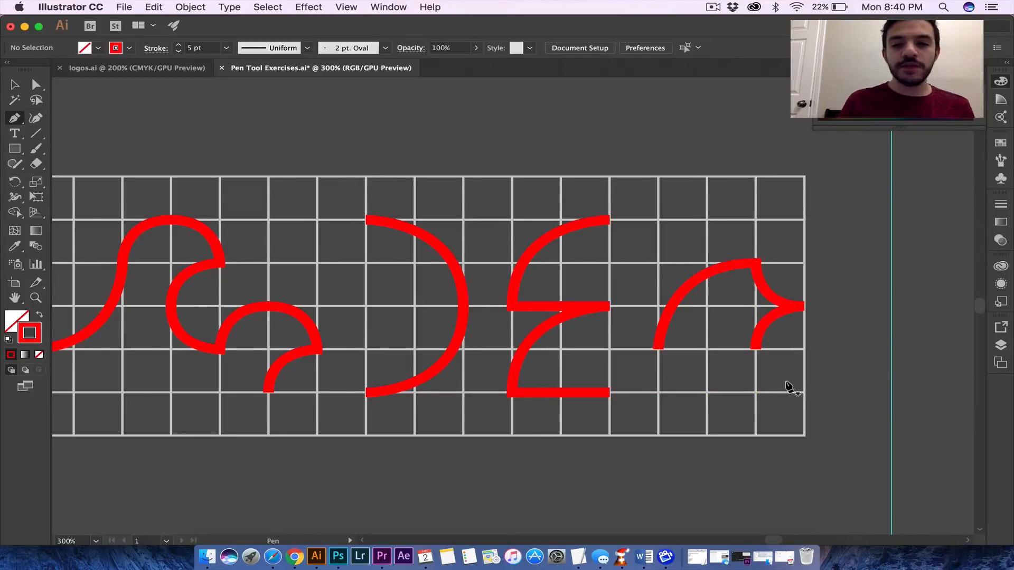
Review the traced Pieces of circles row and examine the Mixed curves and straight lines exercise below it.
key("super+1")
scroll(546, 343, "left", 10)
scroll(546, 344, "down", 6)
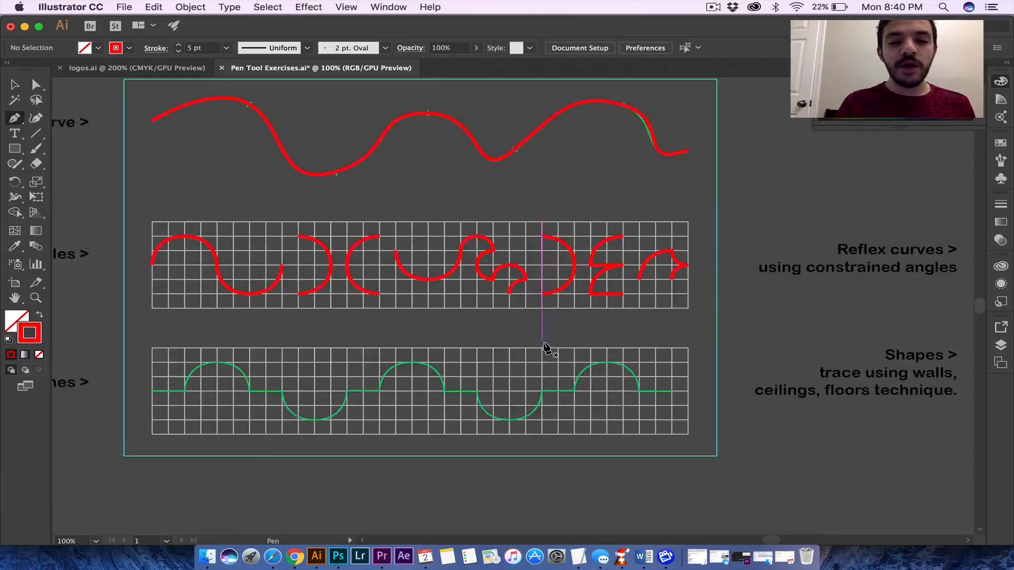
scroll(546, 344, "left", 4)
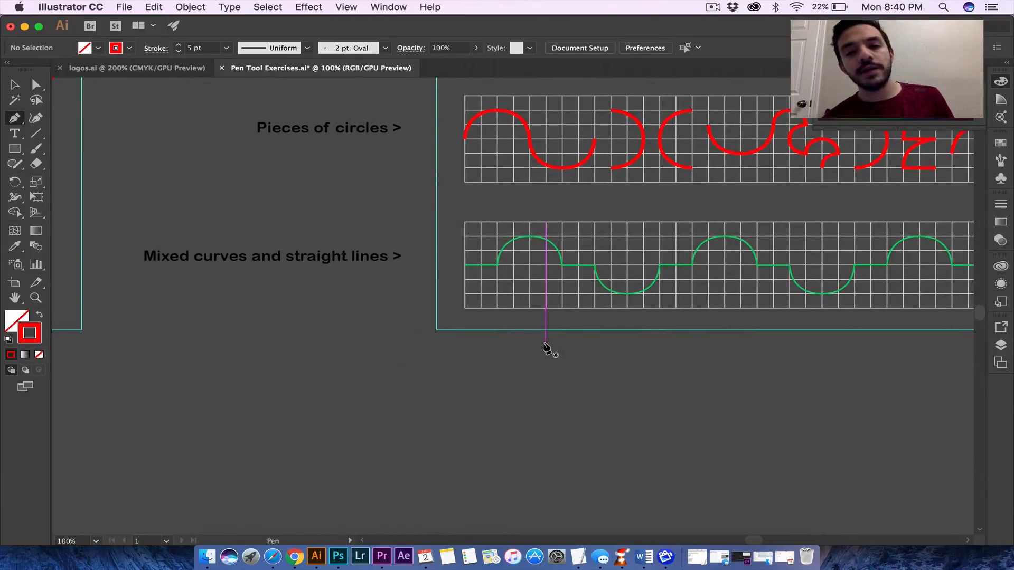
scroll(547, 346, "right", 5)
scroll(546, 346, "down", 1)
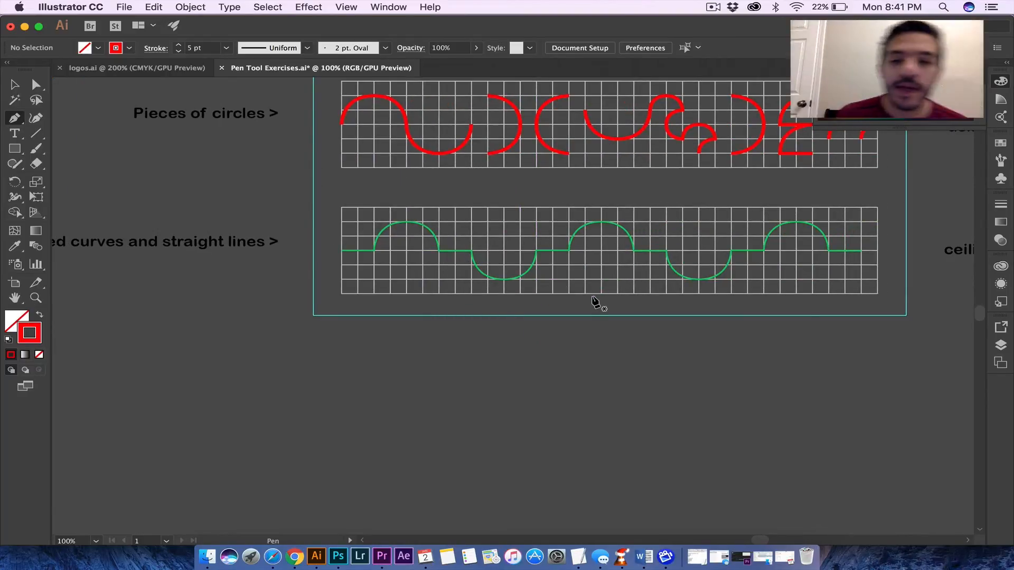
scroll(595, 299, "right", 1)
scroll(595, 300, "up", 1)
scroll(595, 302, "right", 1)
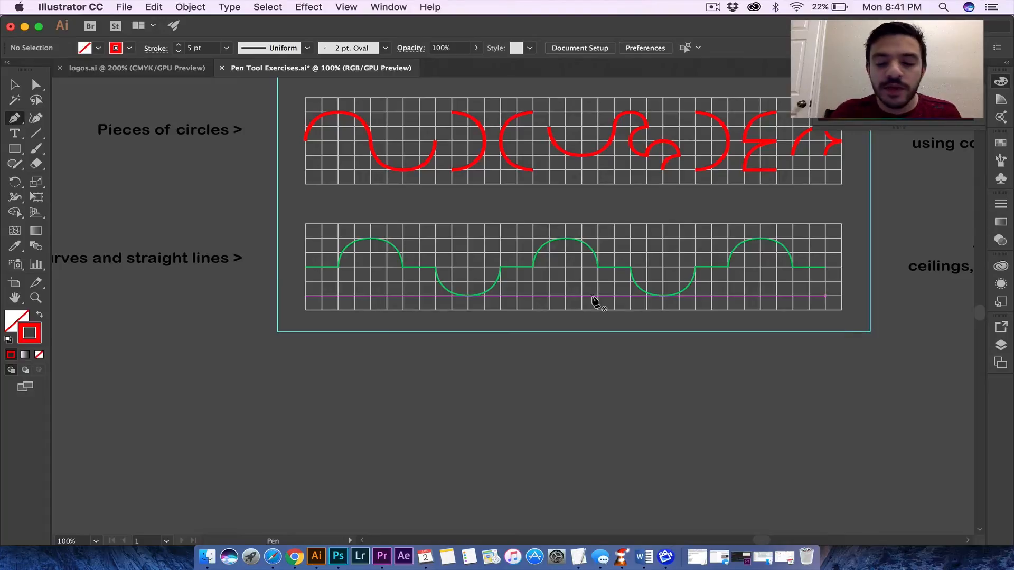
Trace the first straight segment and first crest of the Mixed curves and straight lines guide, using a two-square horizontal handle at the crest.
key("super+equal")
key("super+equal")
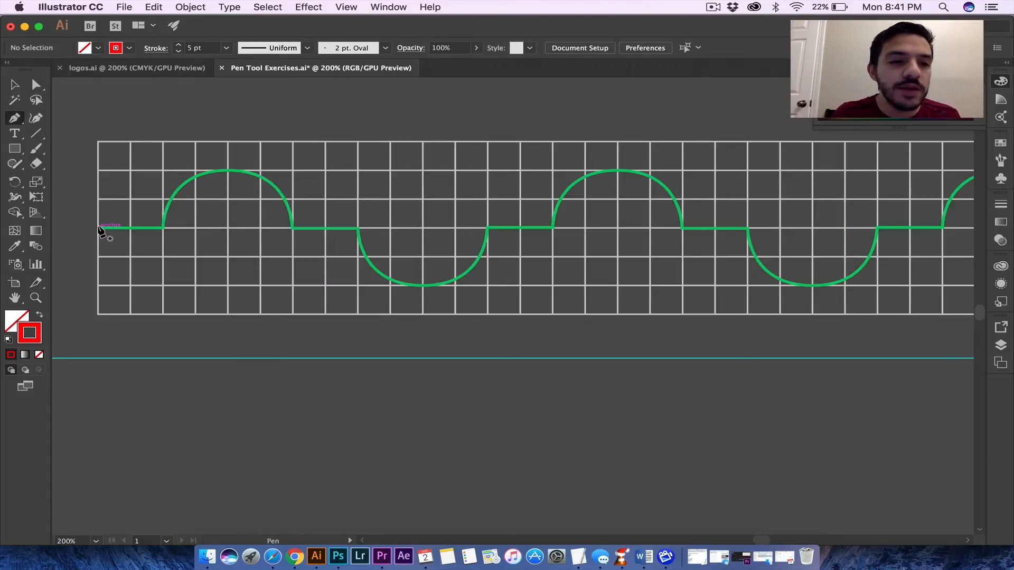
left_click(99, 229)
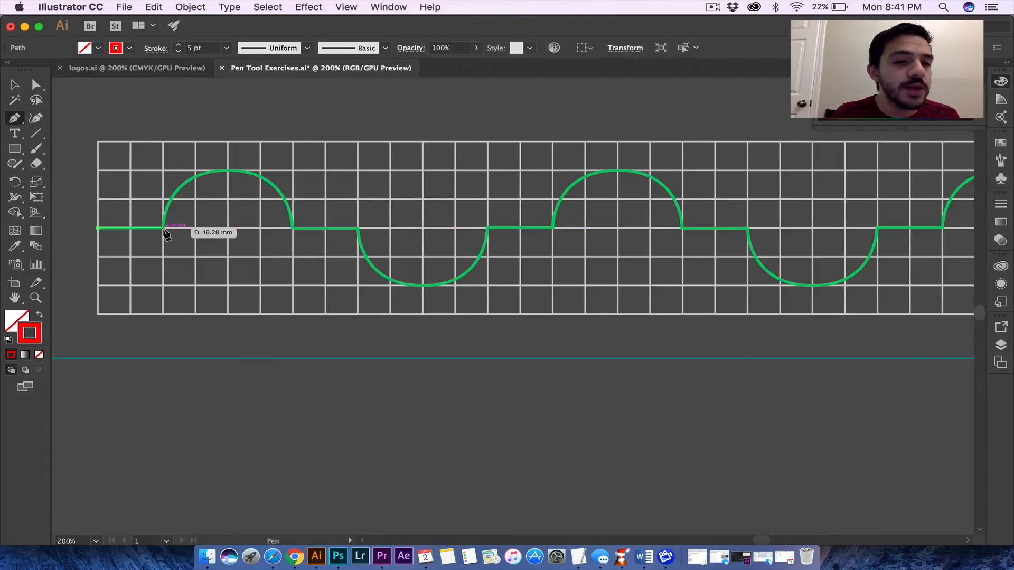
left_click(164, 229)
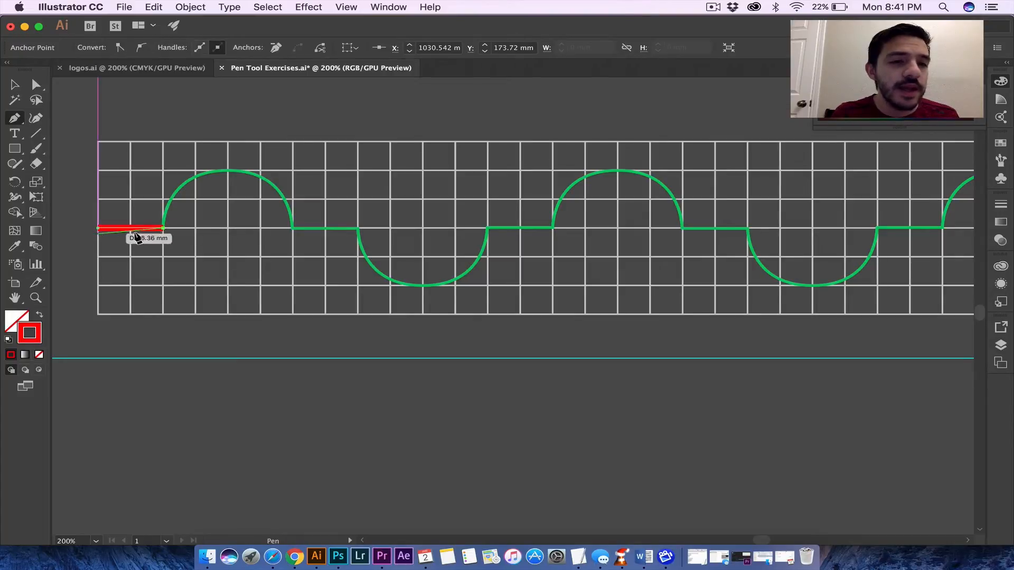
left_click_drag(229, 171, 228, 170)
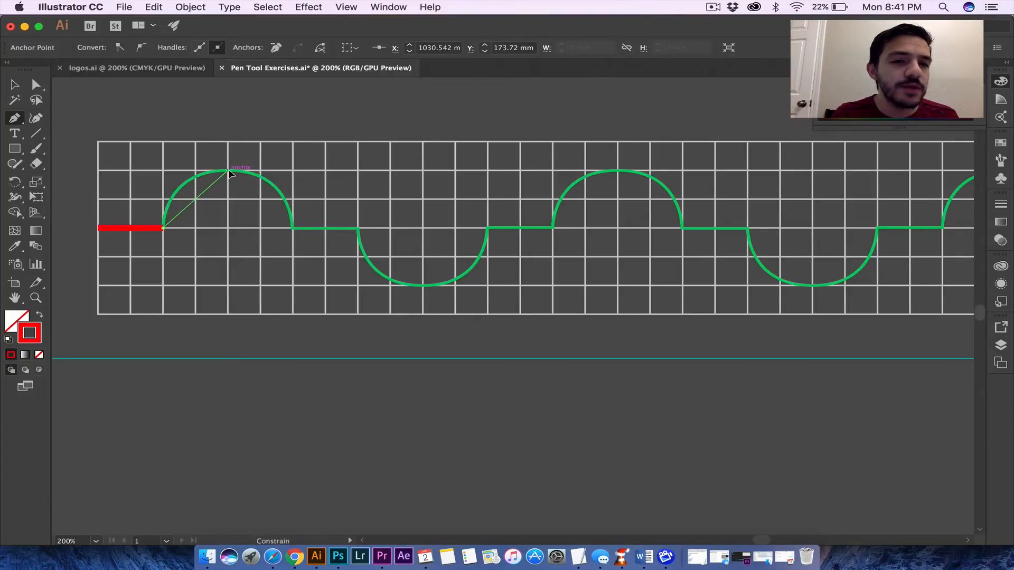
left_click_drag(296, 171, 294, 170)
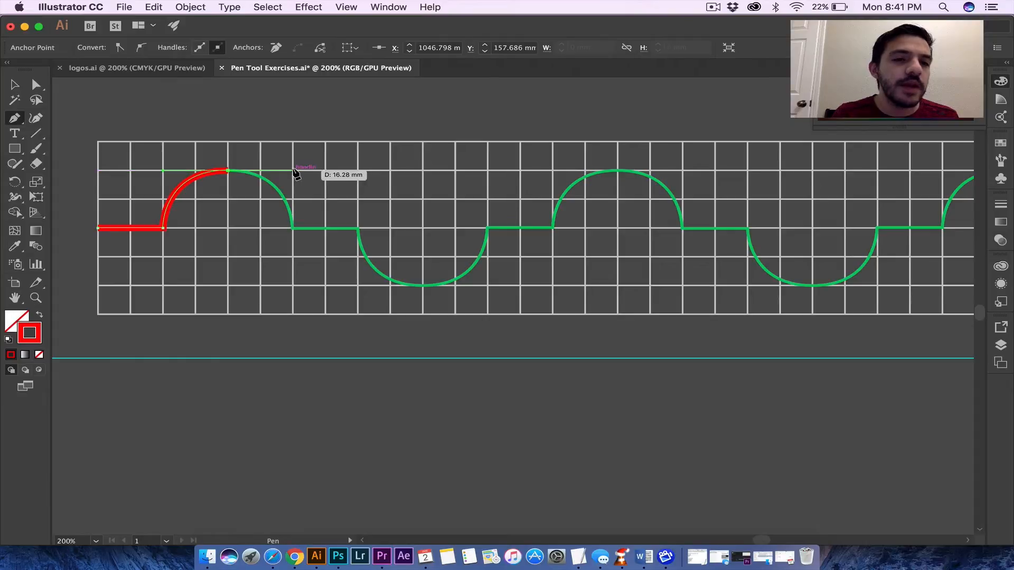
left_click(293, 229)
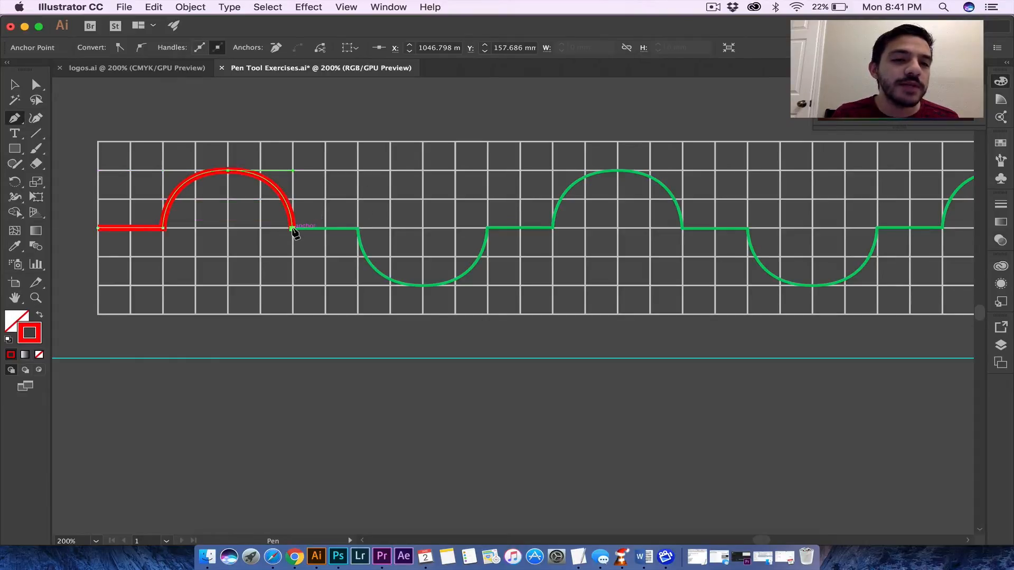
Continue the path through the first trough and second crest with two-square horizontal handles, adding the straight segment before each curve.
left_click(358, 229)
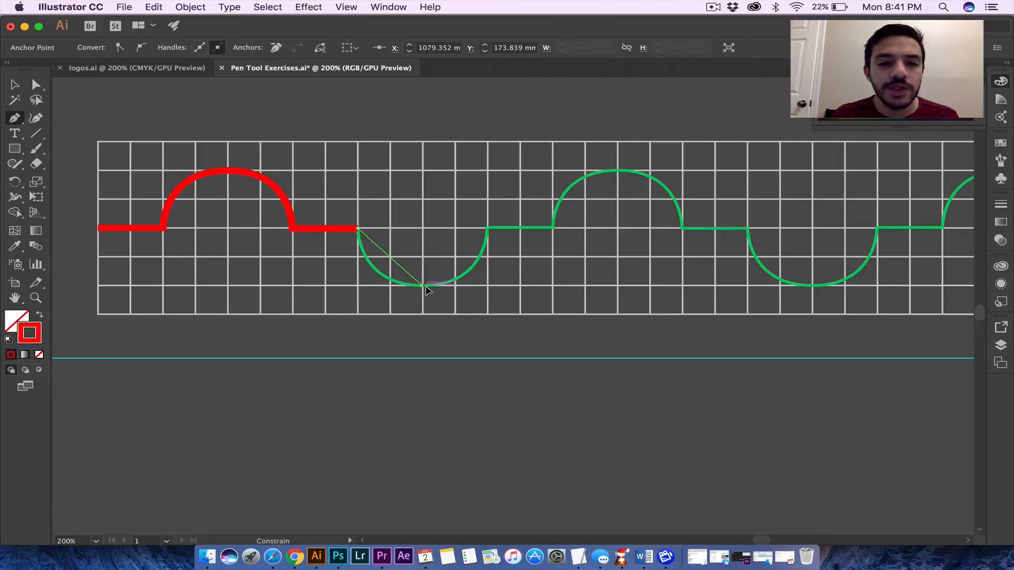
left_click_drag(488, 281, 490, 283)
left_click(487, 228)
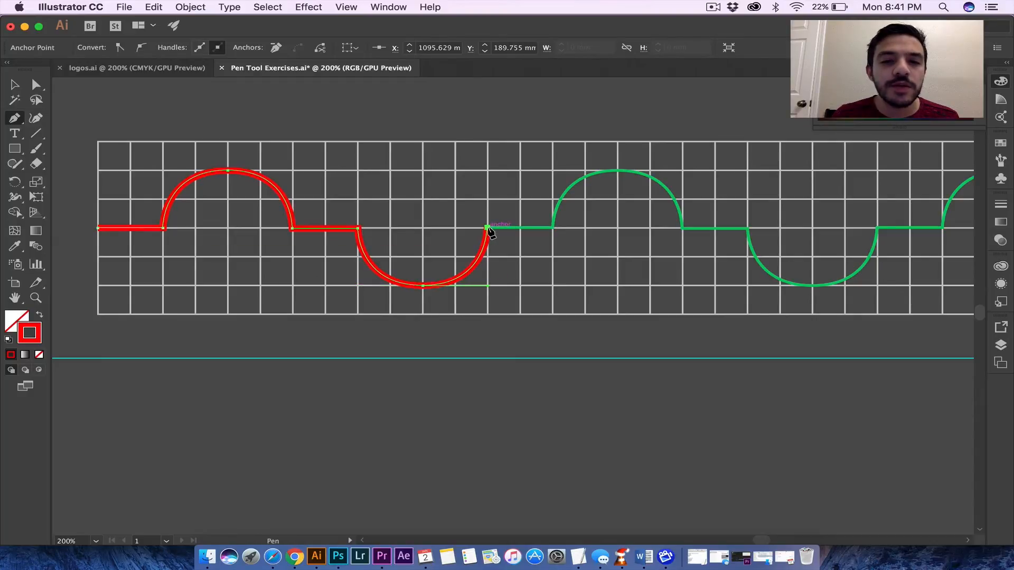
left_click(553, 227)
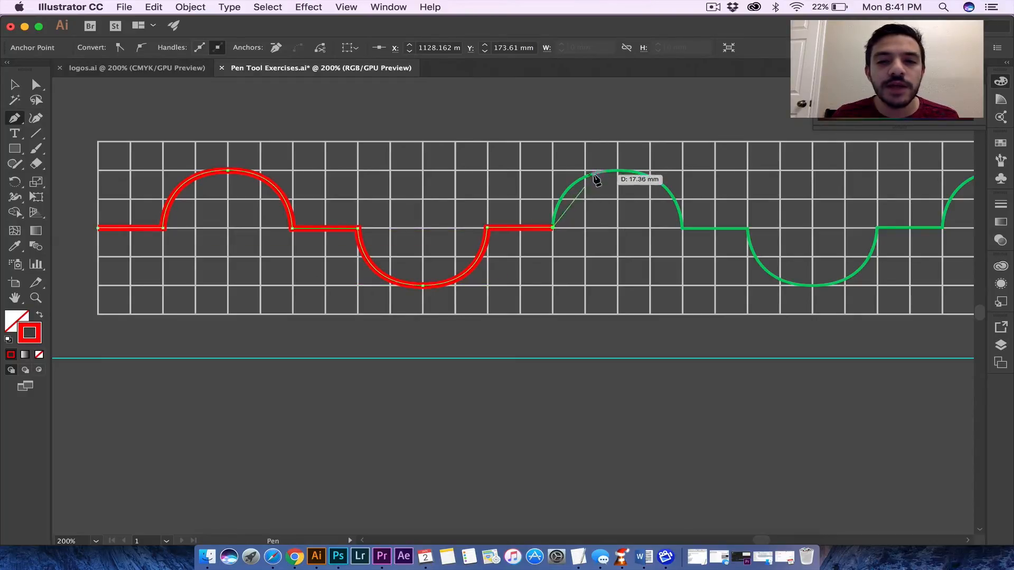
left_click_drag(618, 170, 683, 170)
left_click(683, 228)
Add the straight segment after the second crest and trace the second trough, using a two-square horizontal handle at its lowest point.
left_click(748, 228)
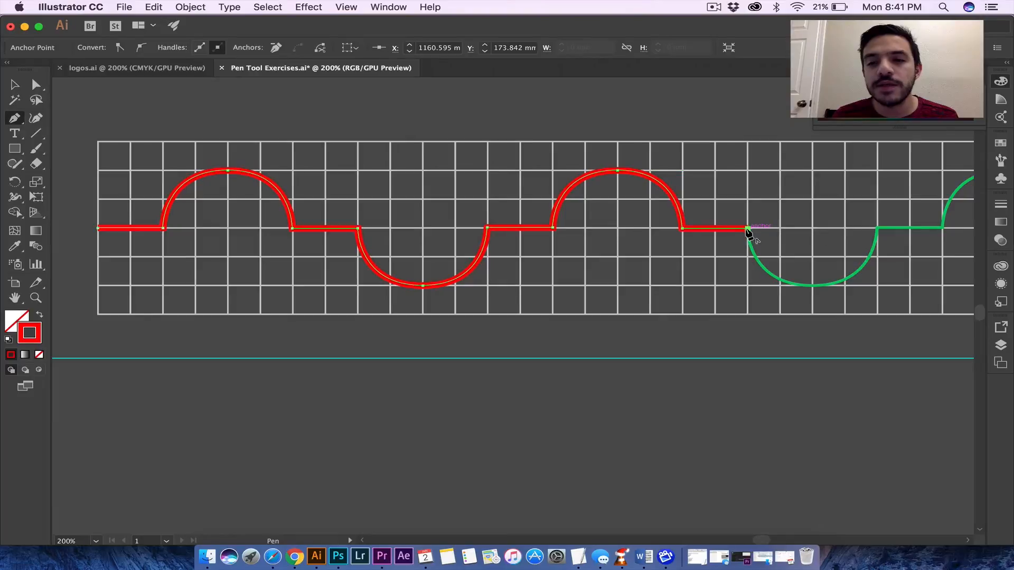
left_click_drag(814, 285, 879, 284)
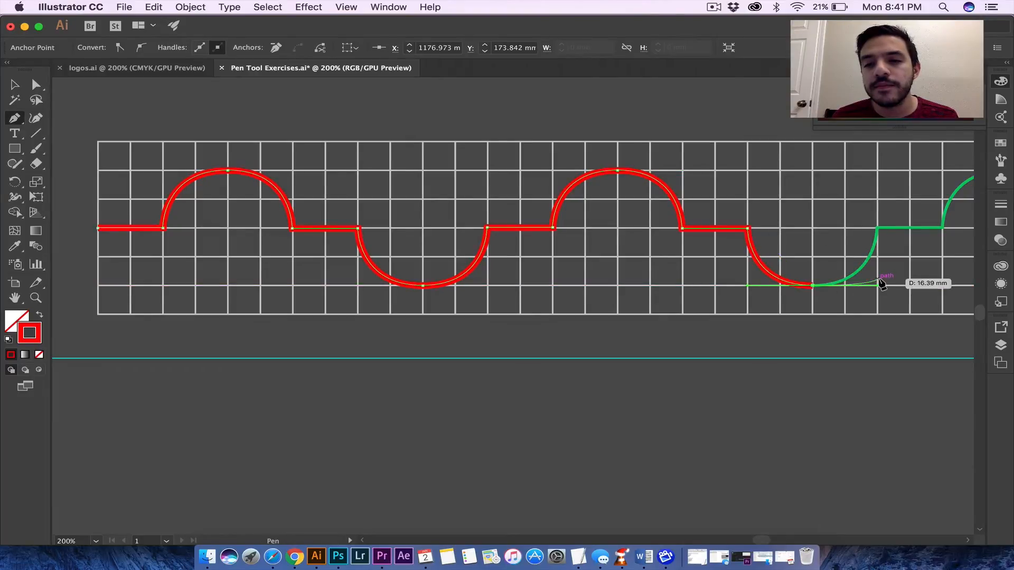
left_click(879, 228)
scroll(883, 231, "right", 5)
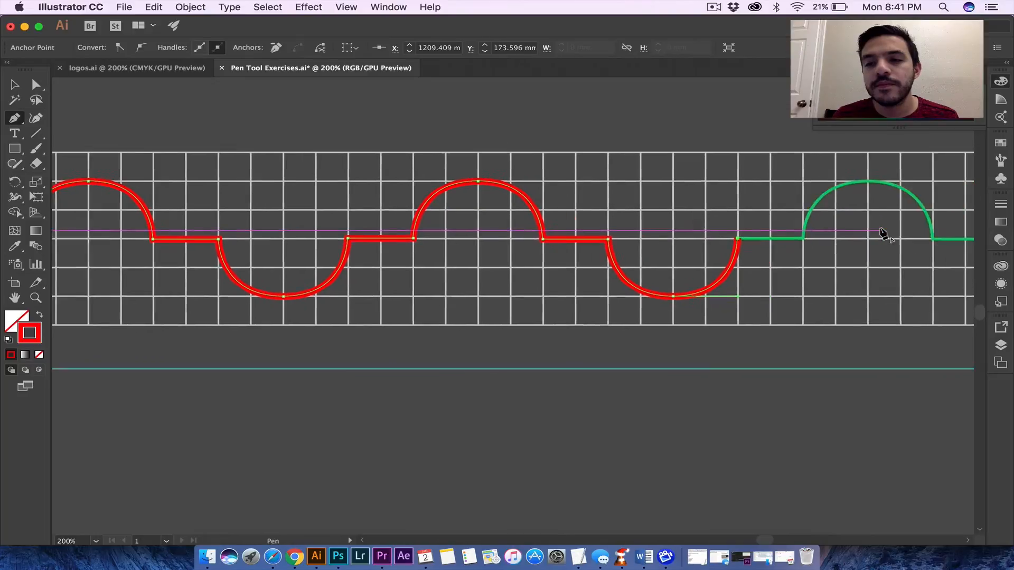
Add the straight segment, the last crest with a two-square horizontal handle, and the closing straight segment of the mixed curves path, then end the path.
left_click(793, 242)
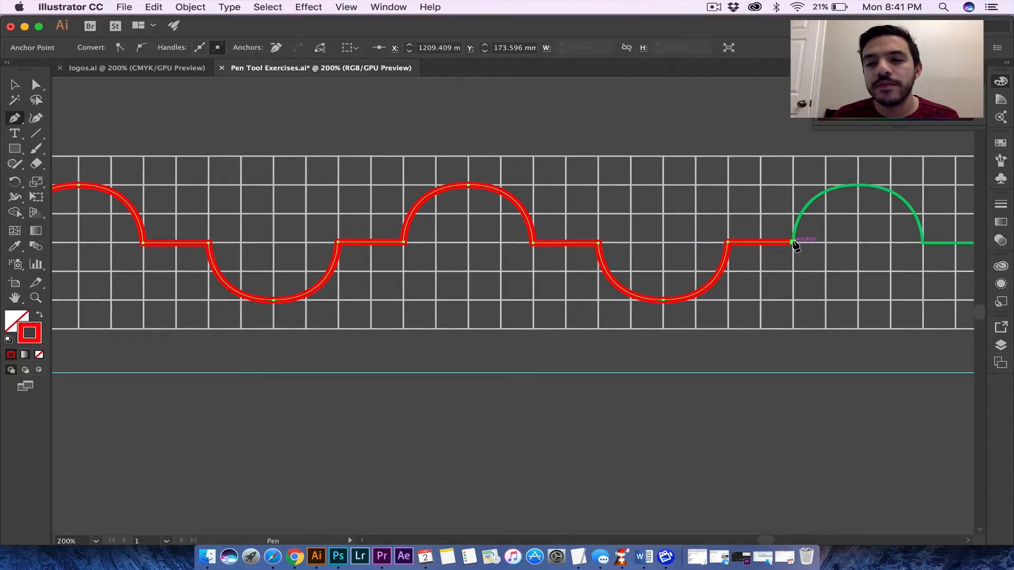
left_click_drag(858, 186, 926, 188)
scroll(926, 187, "right", 5)
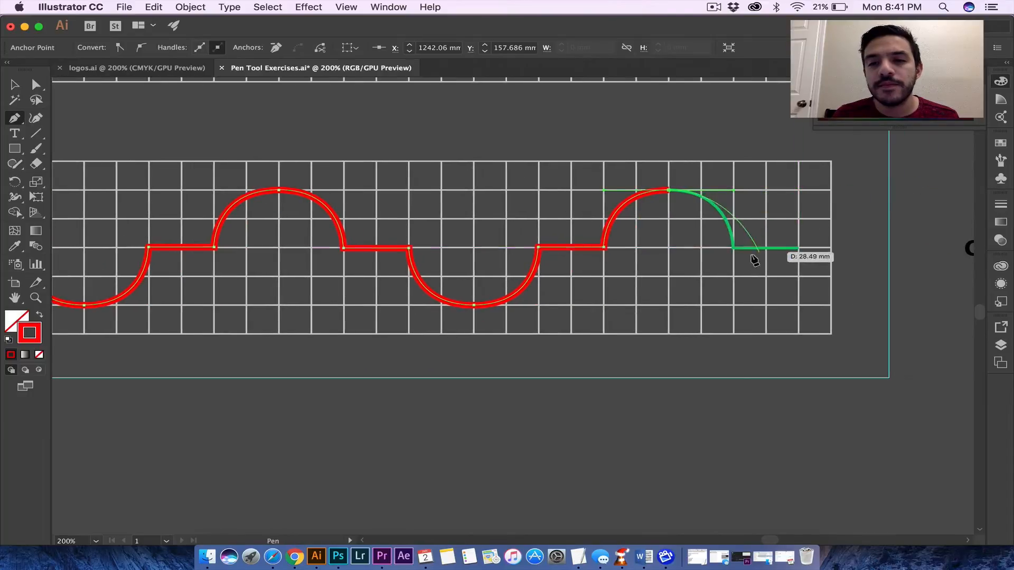
left_click(733, 247)
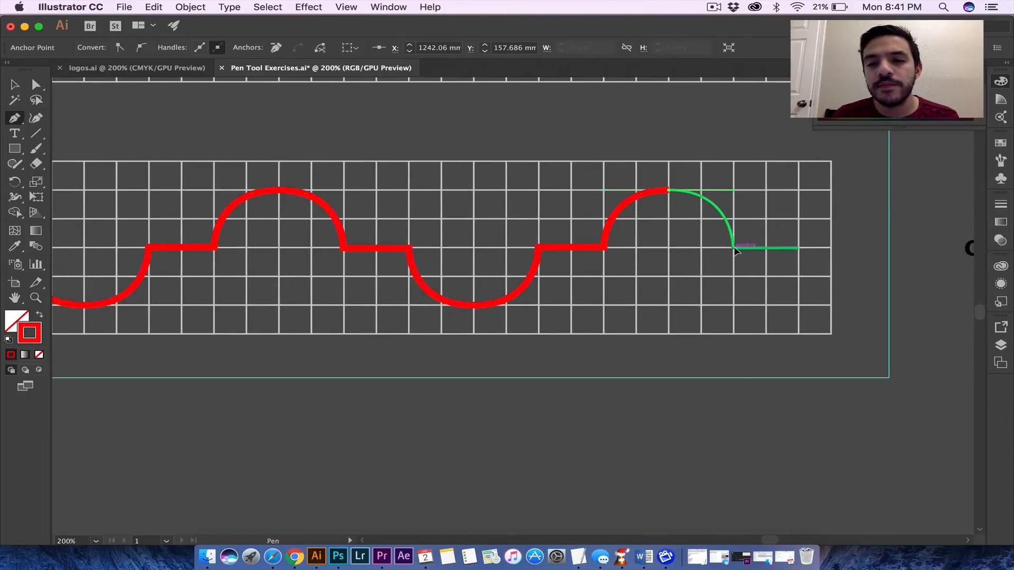
left_click(799, 247)
key("super+minus")
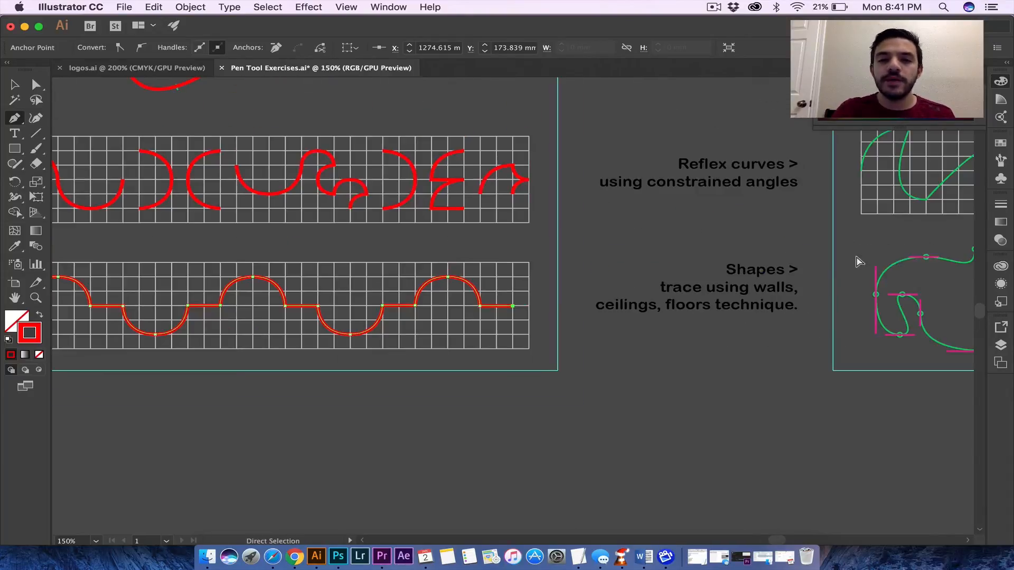
key("super+minus")
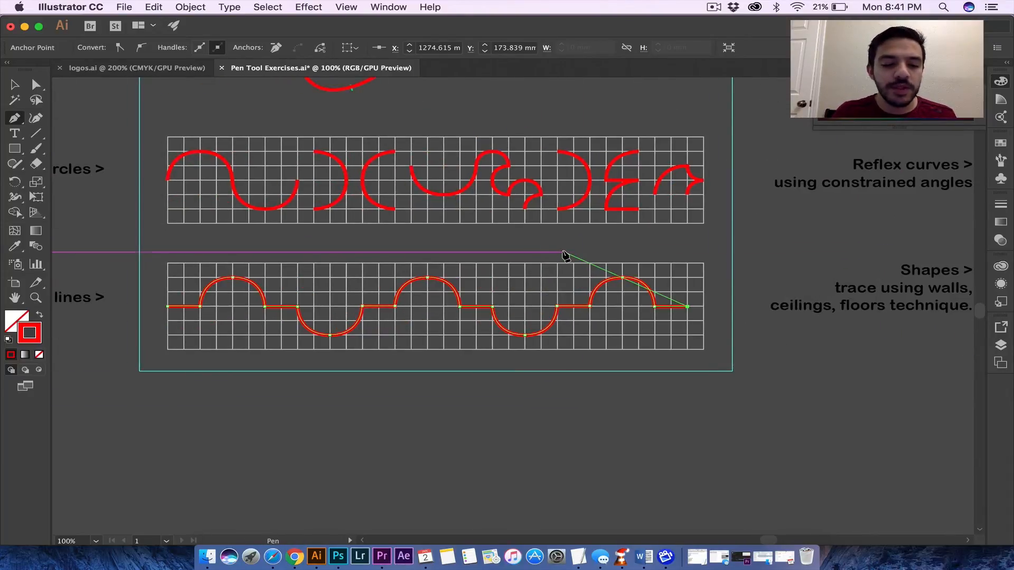
left_click(563, 252, "super")
Examine the Reflex curves, Reflex curves using constrained angles and Shapes guides on artboard 4.
scroll(563, 252, "right", 6)
scroll(563, 252, "up", 4)
scroll(563, 253, "right", 10)
scroll(563, 252, "up", 3)
scroll(563, 252, "right", 10)
scroll(563, 252, "down", 2)
key("super+minus")
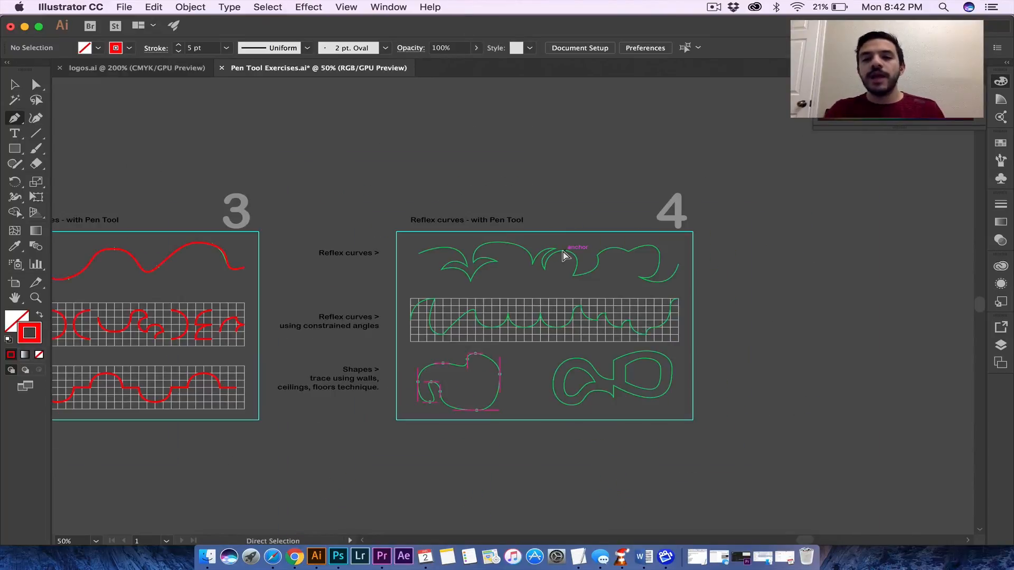
key("super+equal")
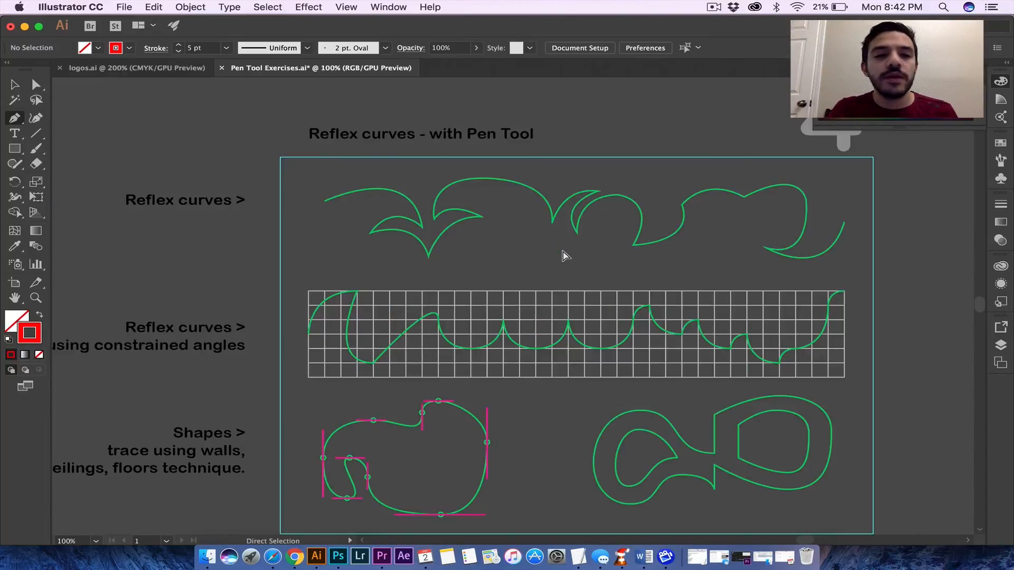
key("super+minus")
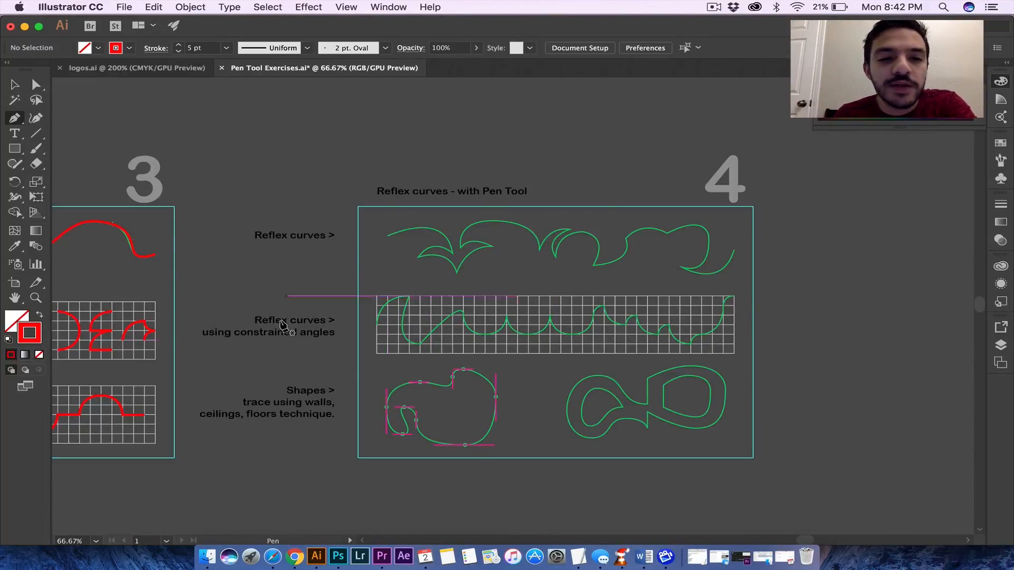
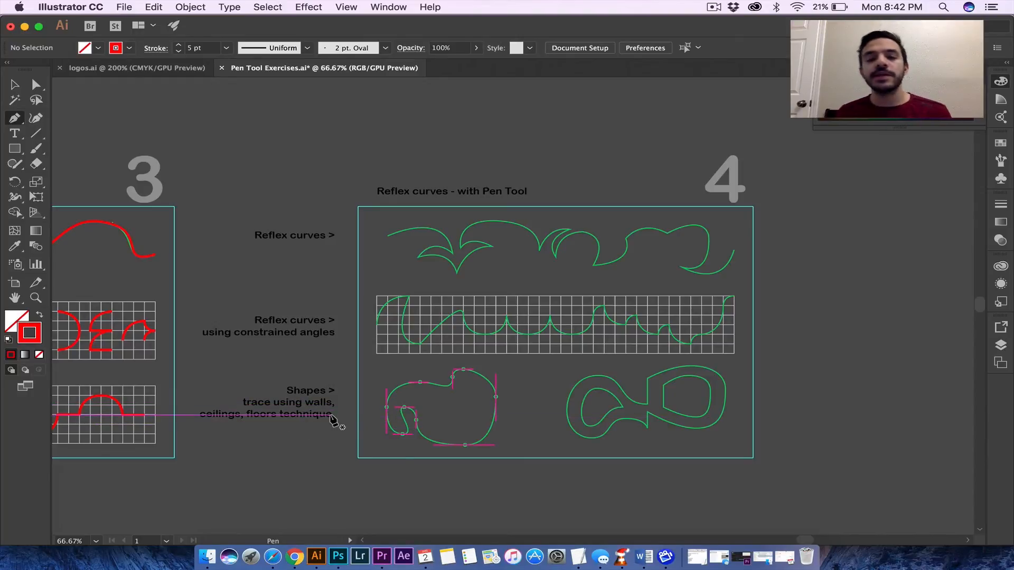
scroll(333, 420, "right", 3)
scroll(332, 420, "down", 1)
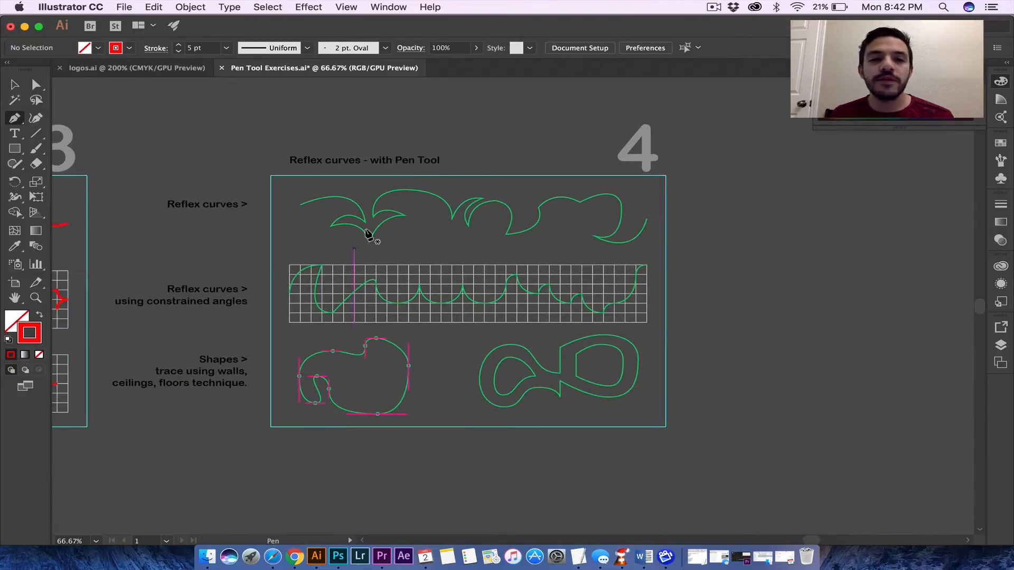
scroll(313, 200, "left", 2)
scroll(312, 201, "down", 1)
Trace the first arc of the Reflex curves guide from its left end to the first sharp point.
key("super+equal")
key("super+equal")
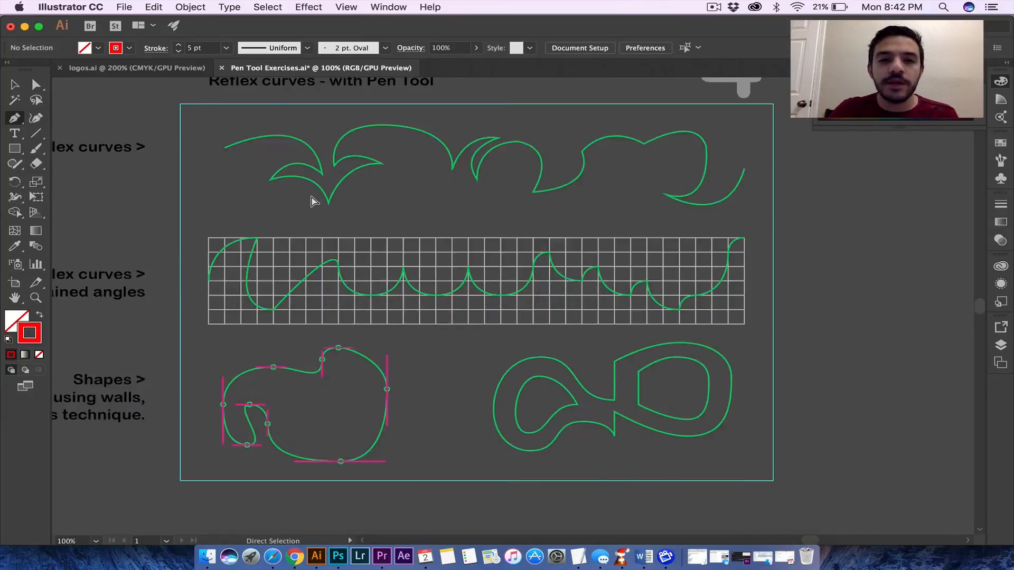
scroll(310, 197, "up", 6)
scroll(310, 197, "left", 4)
scroll(241, 243, "down", 2)
scroll(240, 243, "left", 6)
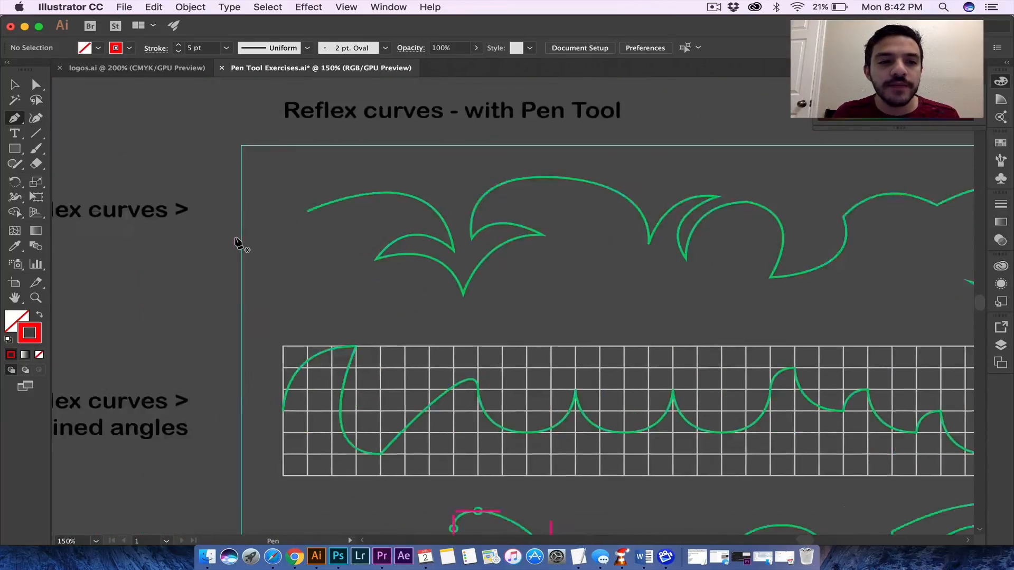
left_click(389, 192)
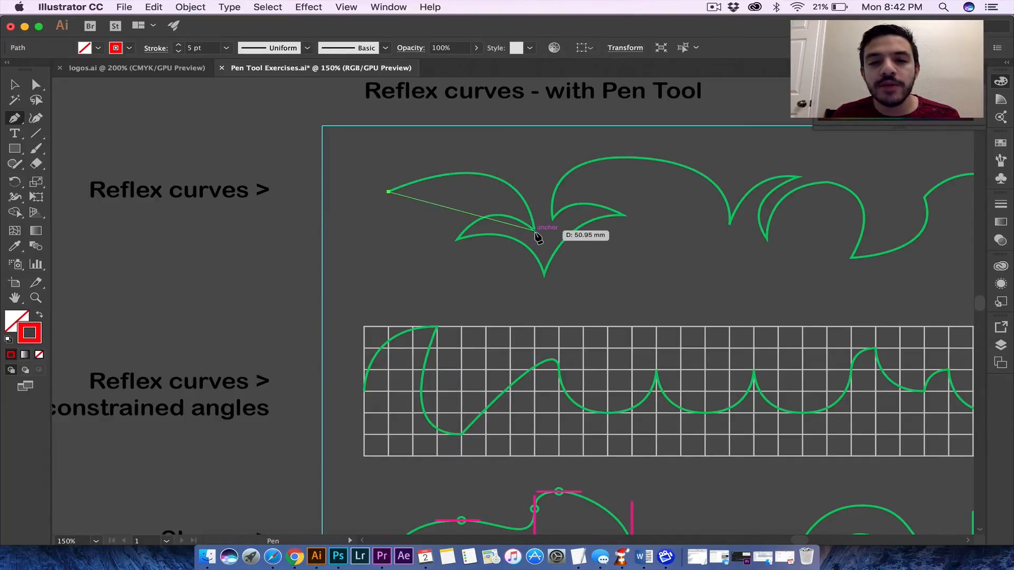
left_click_drag(534, 231, 550, 332)
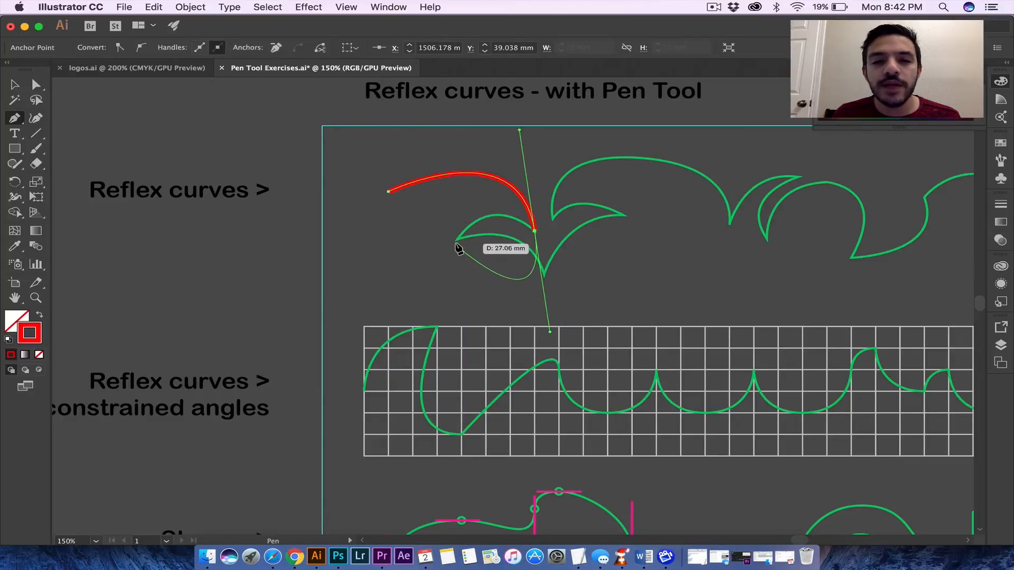
Remove the outgoing handle at each cusp and trace the two arcs around the left leaf tip to the lowest point.
left_click_drag(457, 239, 421, 290)
key("cmd+z")
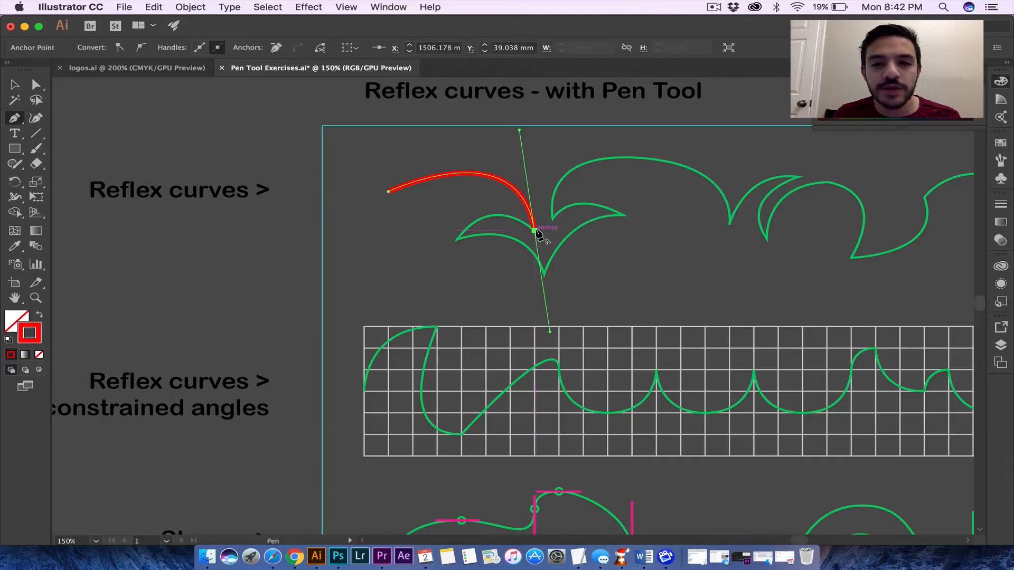
left_click(458, 239)
left_click_drag(436, 277, 419, 290)
left_click(457, 240)
left_click_drag(544, 275, 567, 334)
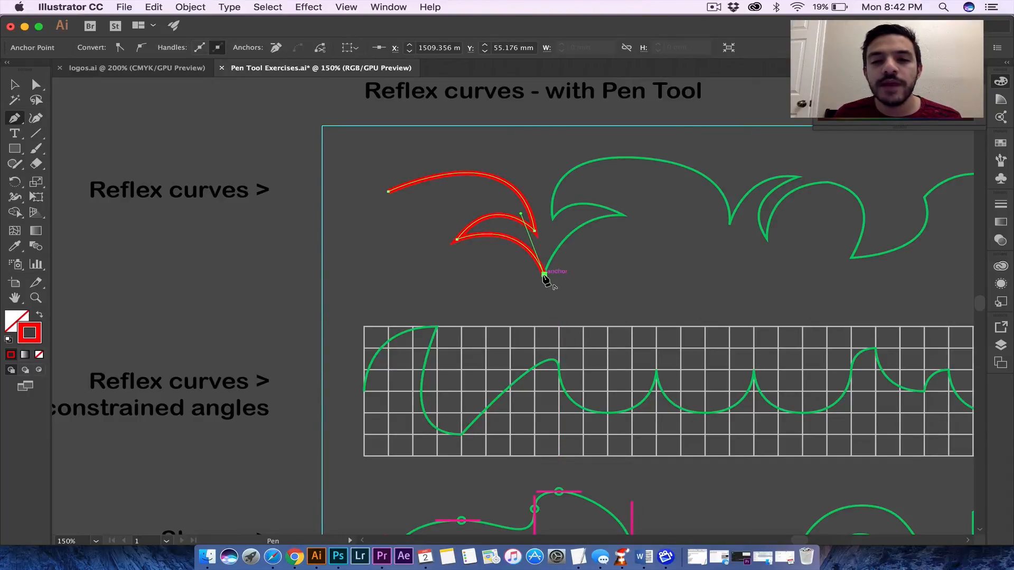
Continue from the lowest point around the right leaf tip to the inner cusp, removing the outgoing handle at each sharp corner.
left_click_drag(624, 215, 688, 217)
left_click(625, 215)
left_click_drag(552, 218, 543, 244)
left_click_drag(532, 252, 529, 253)
left_click_drag(553, 219, 833, 331)
key("super+z")
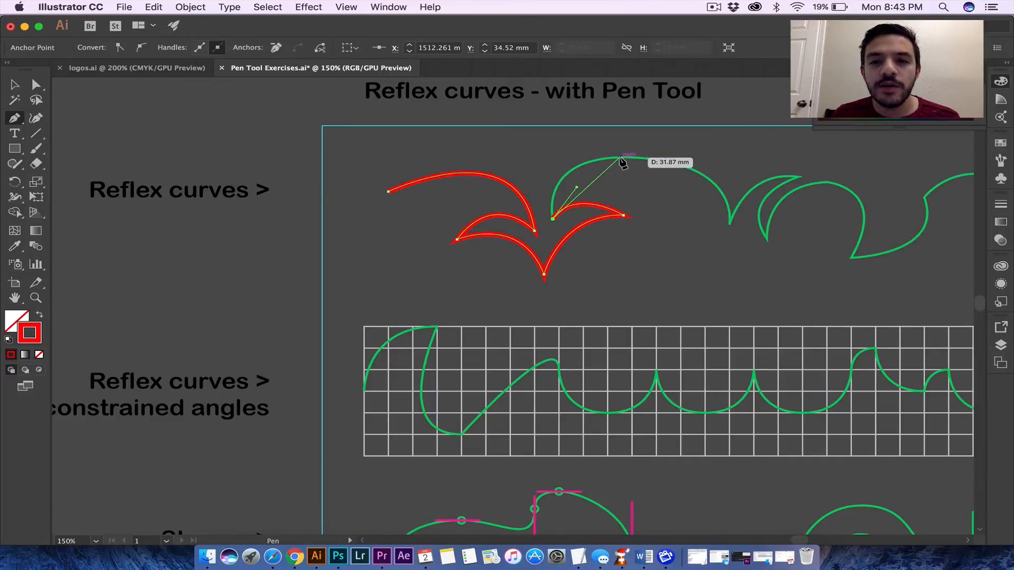
Trace the wide arch down to its cusp and the narrow crescent through its upper tip to its lower tip, using cusp corners.
left_click_drag(615, 158, 741, 167)
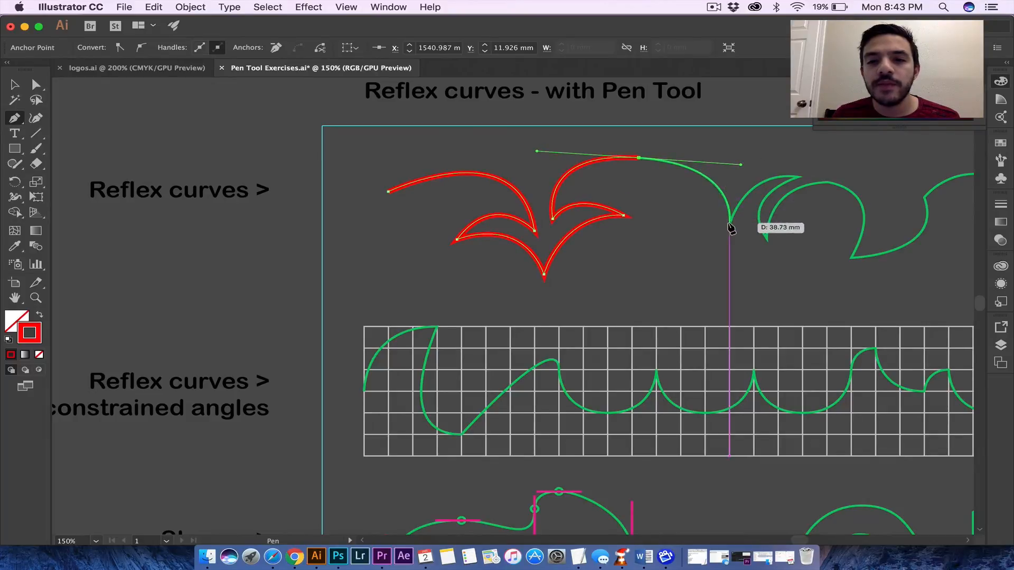
left_click_drag(730, 225, 852, 184)
left_click(798, 177)
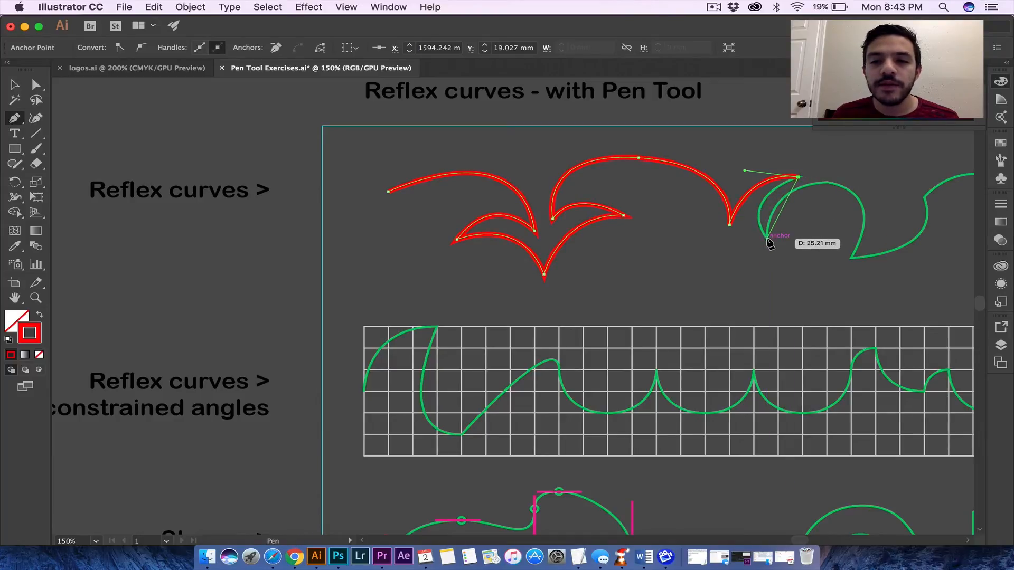
left_click_drag(798, 287, 795, 285)
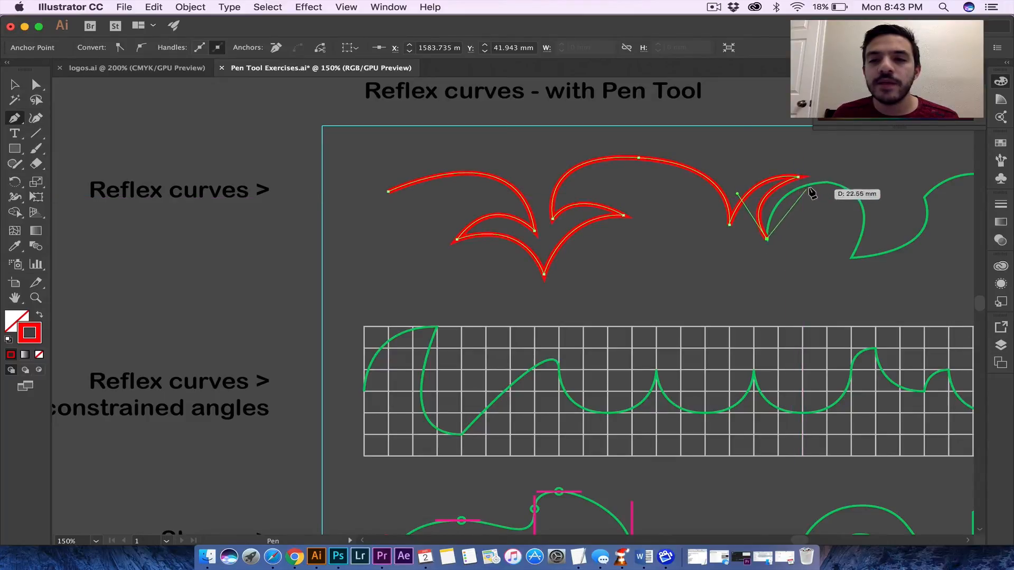
Trace the rounded hump after the crescent down to its sharp lower corner, then the curve rising to the following cusp.
left_click_drag(827, 182, 891, 180)
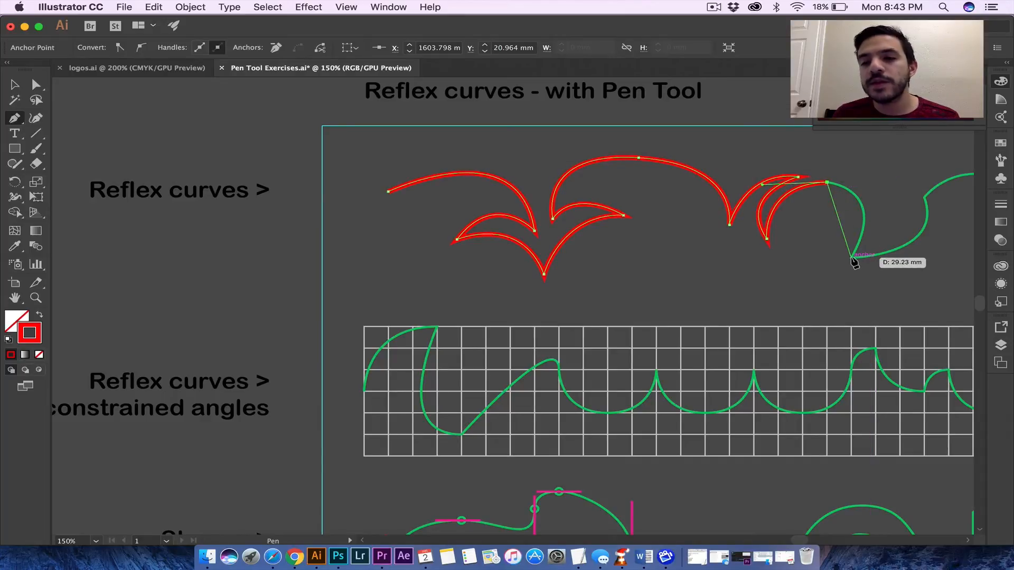
left_click_drag(852, 257, 822, 291)
left_click_drag(813, 331, 813, 328)
scroll(854, 264, "right", 8)
scroll(855, 264, "up", 1)
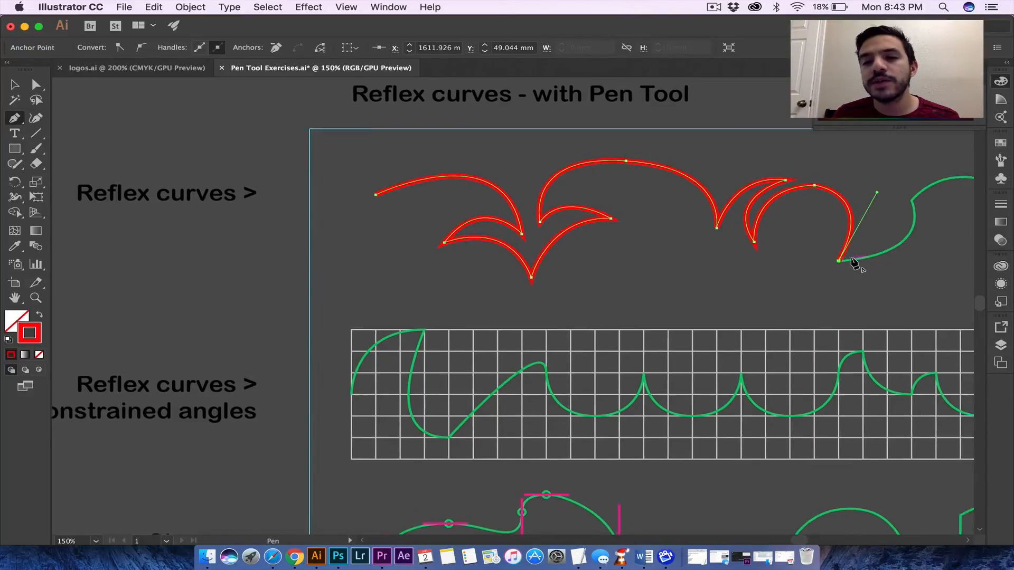
left_click_drag(721, 233, 702, 172)
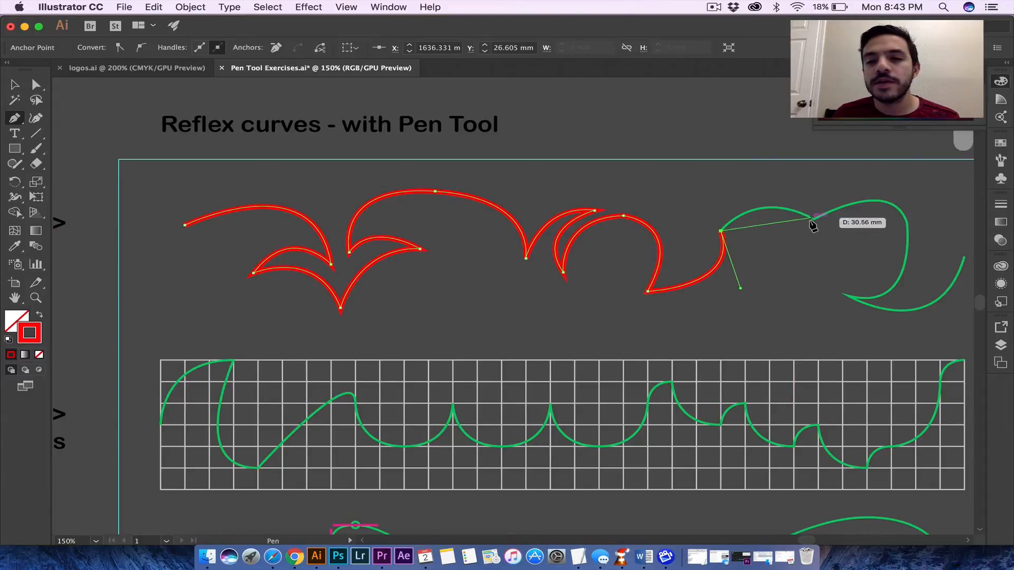
Trace the shallow arch to its cusp and the next curve over to the upper side of the final hook shape.
left_click_drag(814, 219, 874, 253)
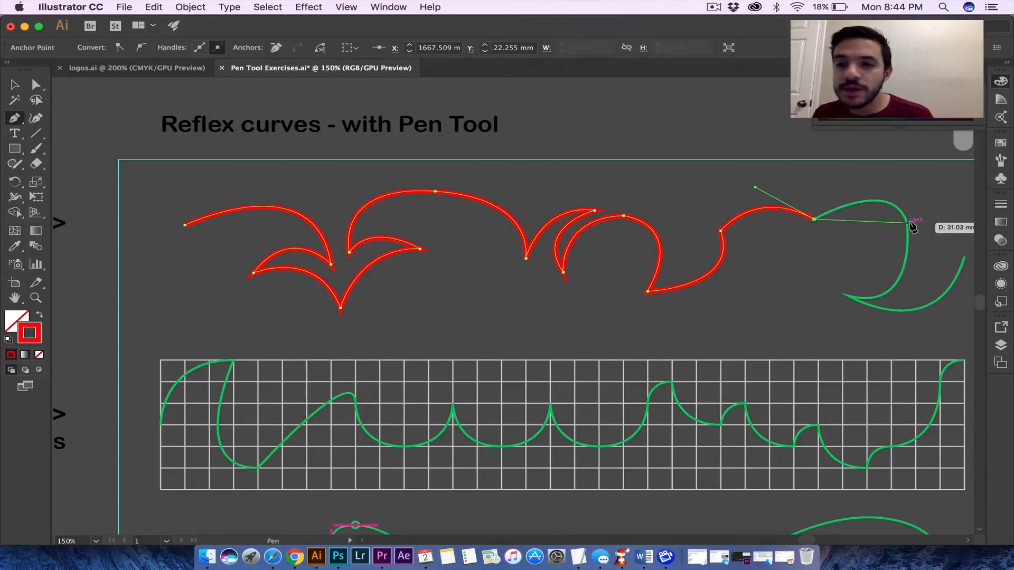
left_click_drag(909, 227, 906, 226)
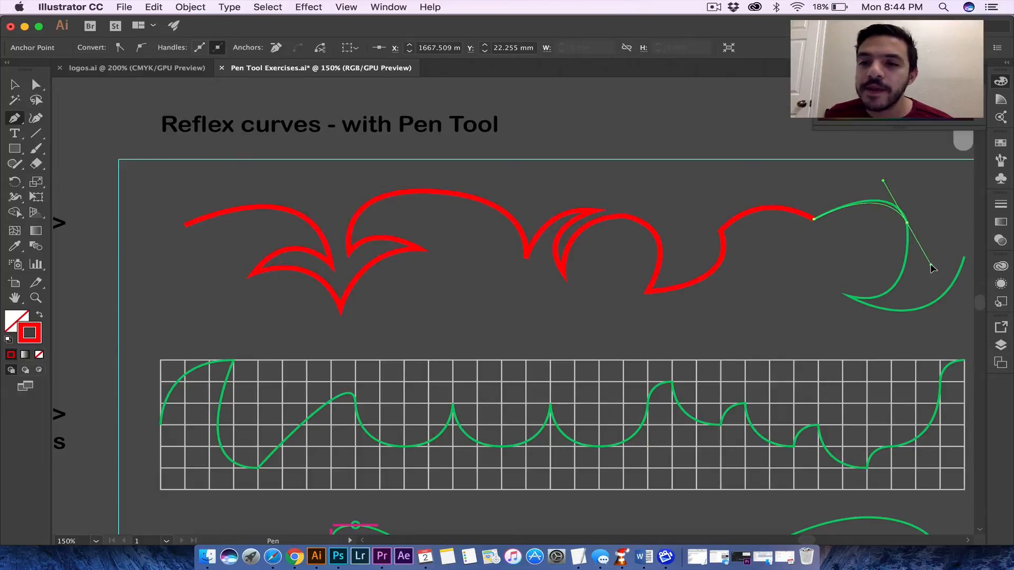
left_click_drag(921, 273, 922, 271)
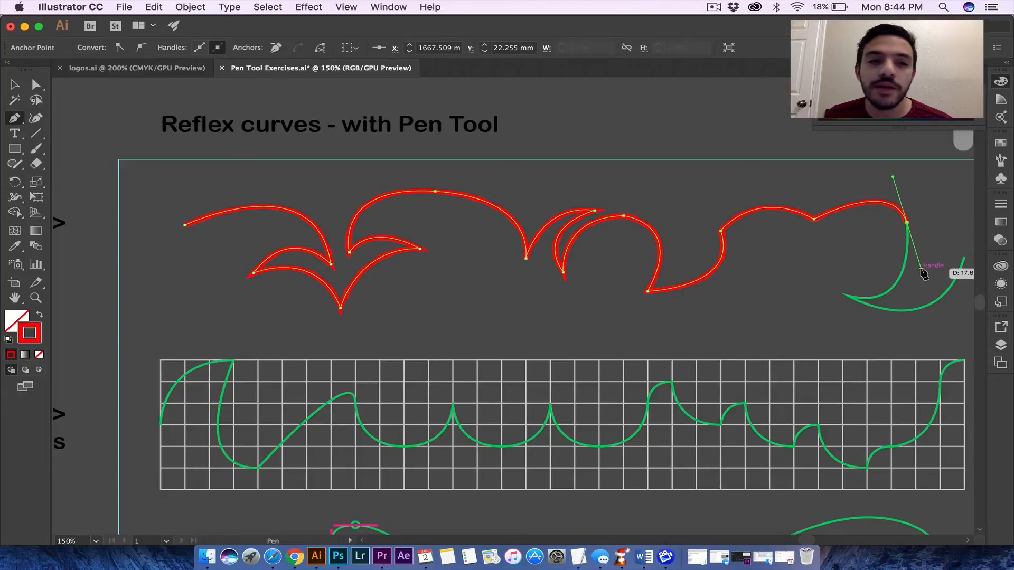
Remove the outgoing handle on the hook's side, trace down to its pointed tip and along the last curve, and end the path.
scroll(672, 272, "left", 5)
scroll(671, 272, "right", 4)
scroll(671, 271, "right", 5)
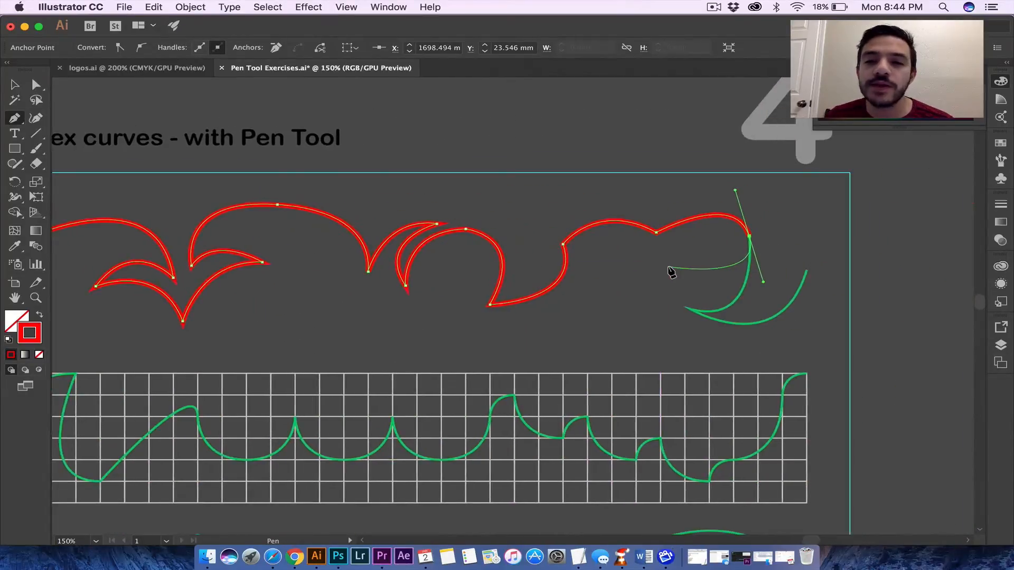
left_click(743, 236)
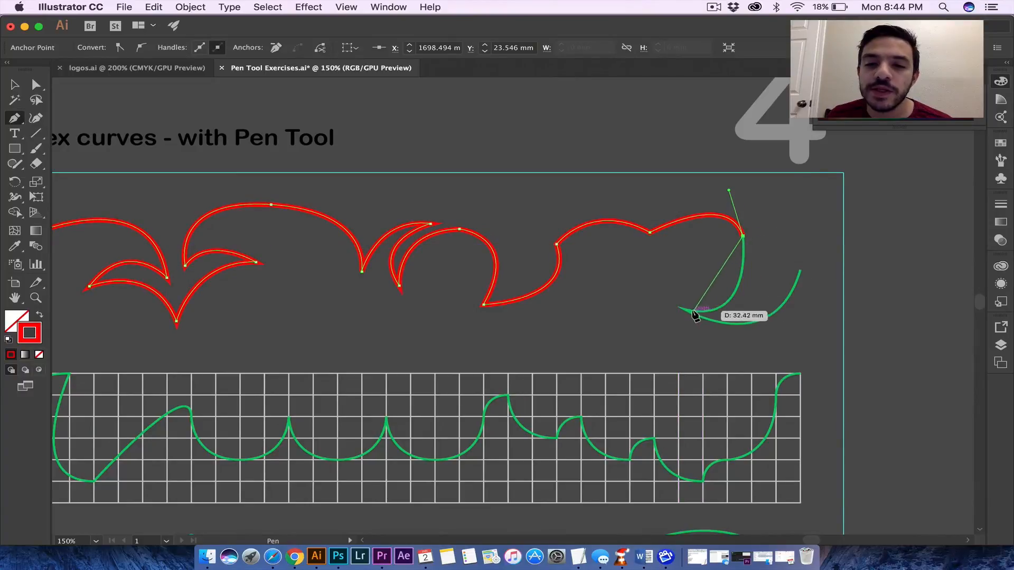
left_click_drag(685, 309, 611, 293)
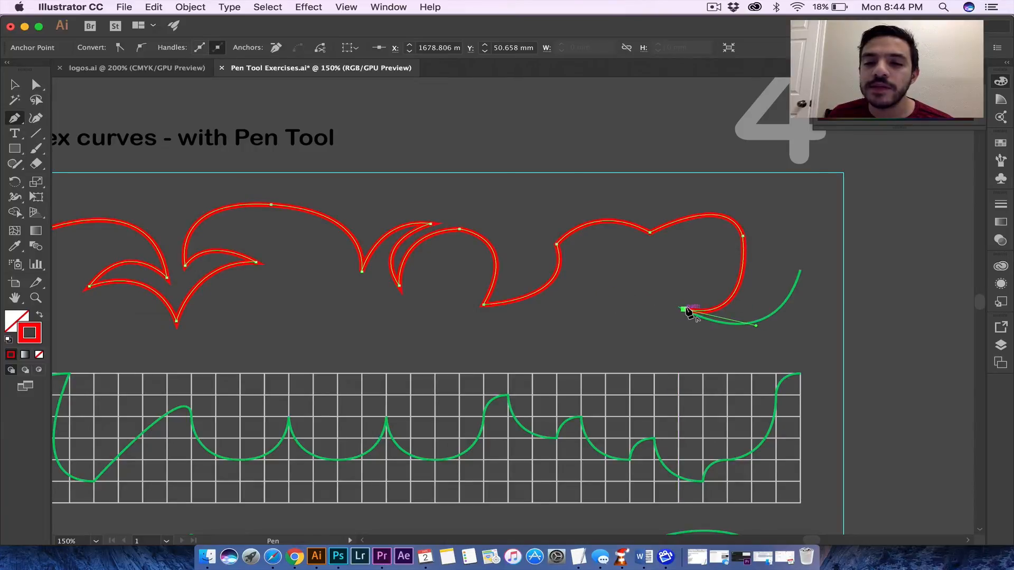
left_click_drag(800, 272, 824, 179)
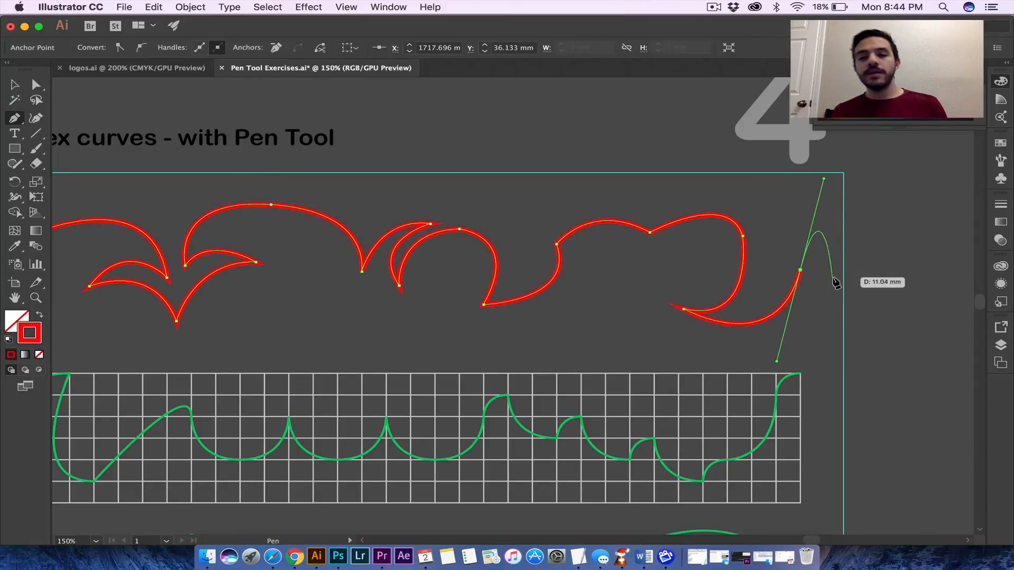
left_click(848, 254, "super")
left_click(848, 254)
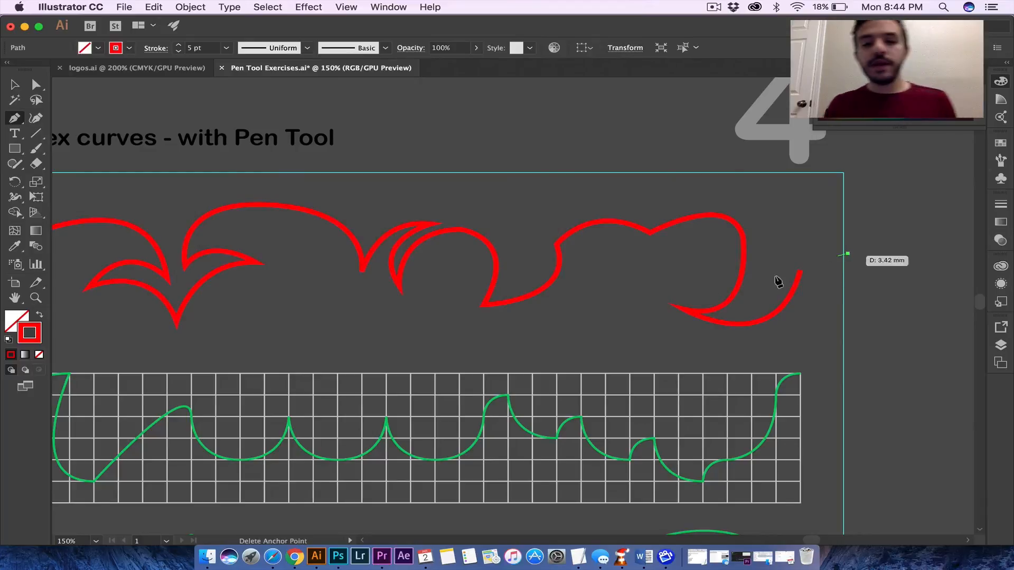
Examine the Reflex curves using constrained angles and Shapes guides, with nothing selected, and locate the constrained-angles guide's starting anchor.
scroll(655, 312, "left", 5)
scroll(655, 311, "down", 3)
key("super+minus")
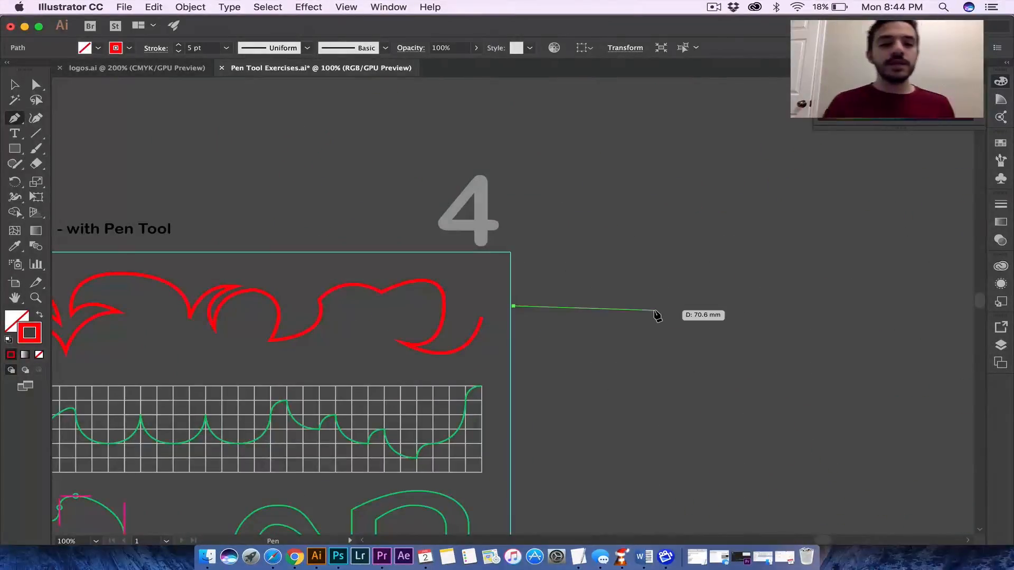
scroll(690, 362, "down", 4)
scroll(690, 362, "left", 5)
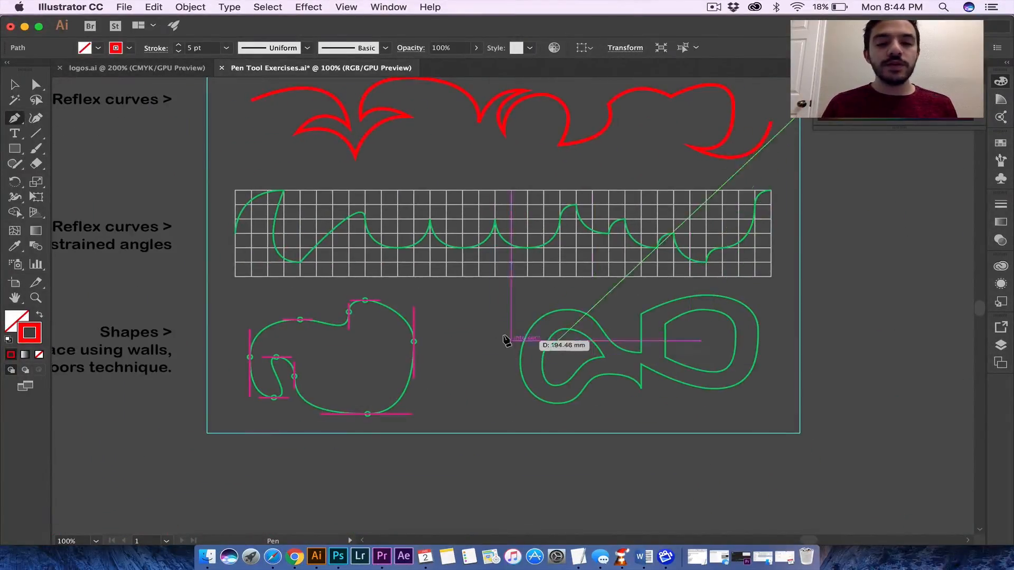
left_click(863, 204, "super")
scroll(214, 244, "left", 4)
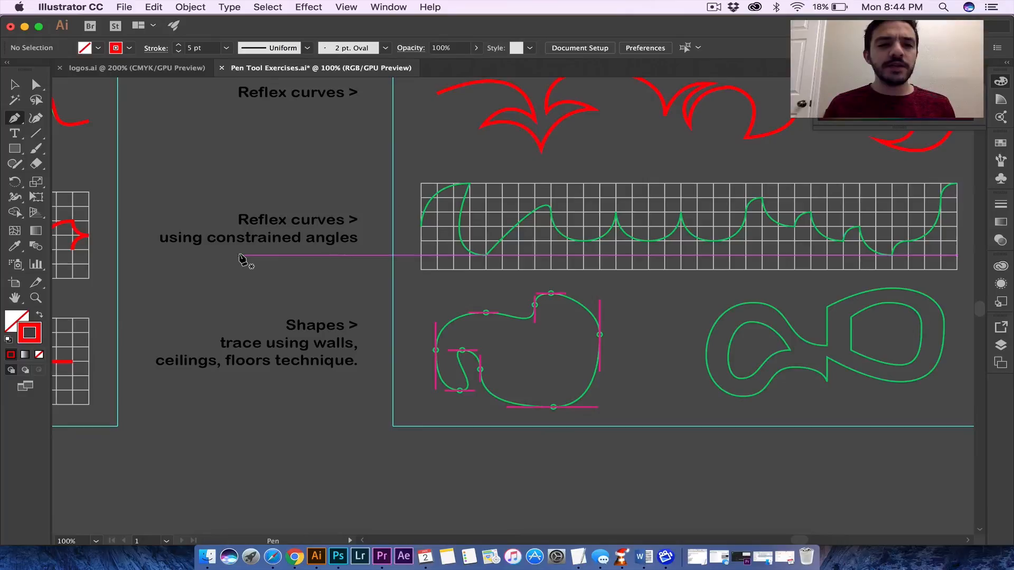
scroll(319, 258, "right", 3)
key("super+plus")
key("super+plus")
scroll(319, 258, "left", 3)
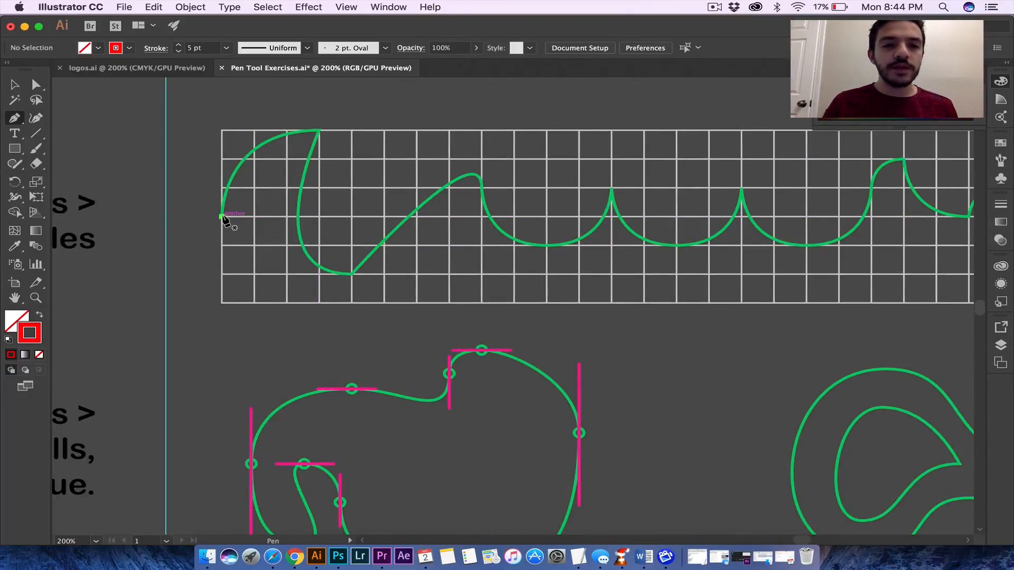
Start a path at the constrained-angles guide's first anchor and trace the fin to its tip and down to its lower corner, removing both outgoing handles.
left_click(223, 217)
left_click_drag(320, 130, 420, 131)
left_click(319, 131)
left_click_drag(411, 276, 449, 275)
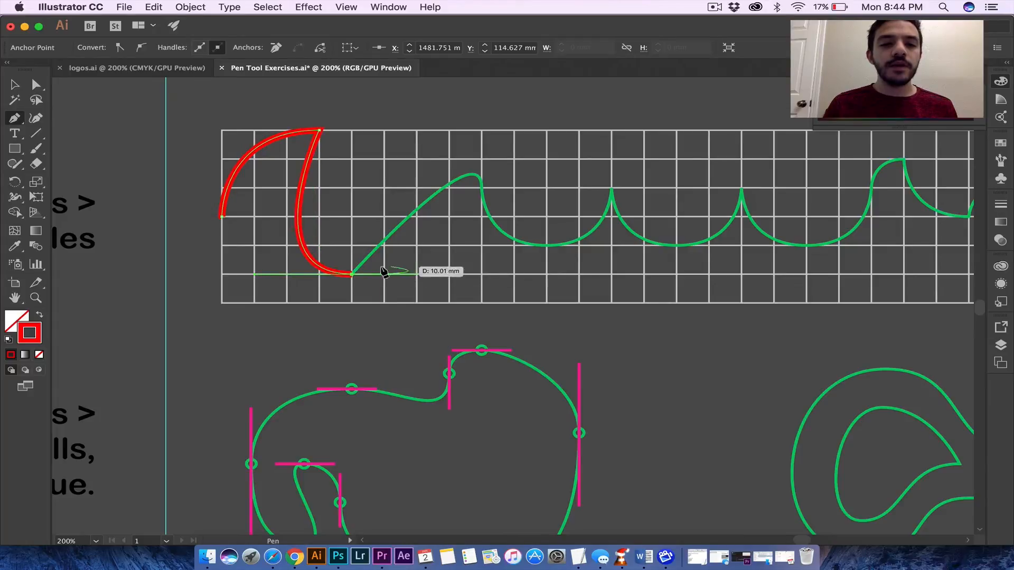
left_click(353, 275)
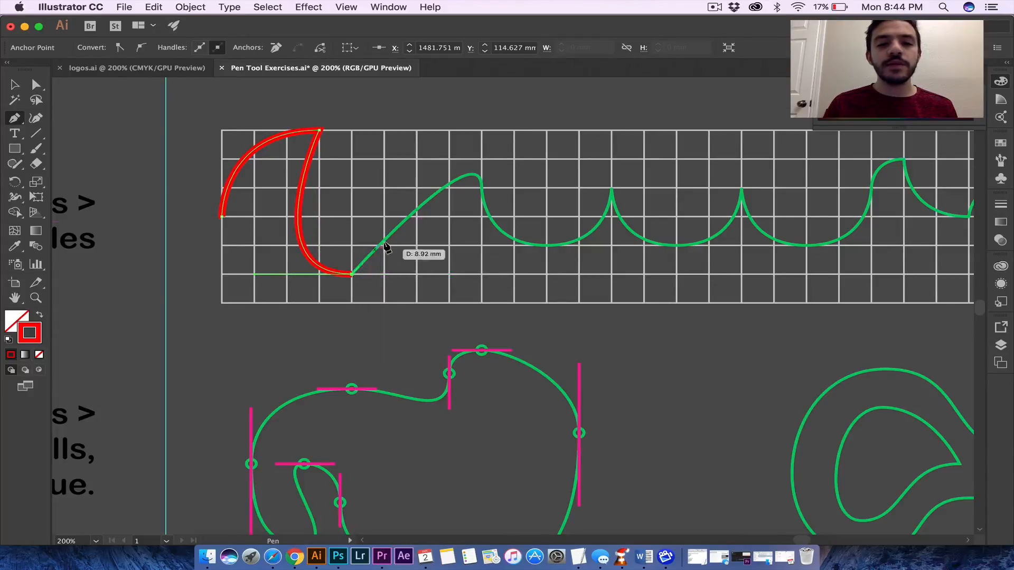
Trace the diagonal hump to its steep side, then the first scallop through its lowest point up to the first cusp.
left_click_drag(479, 184, 485, 246)
left_click(481, 187)
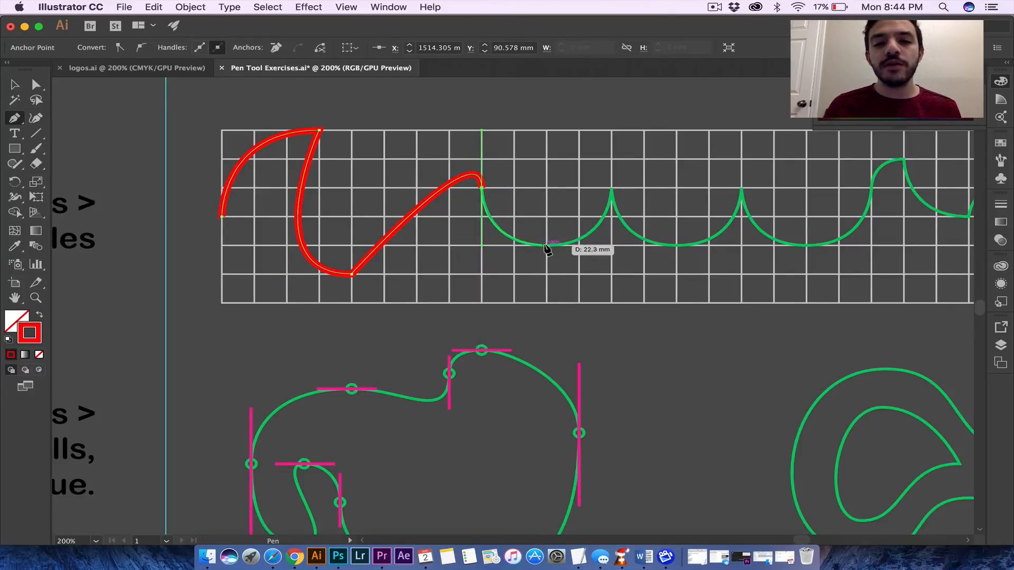
left_click(546, 250, "super")
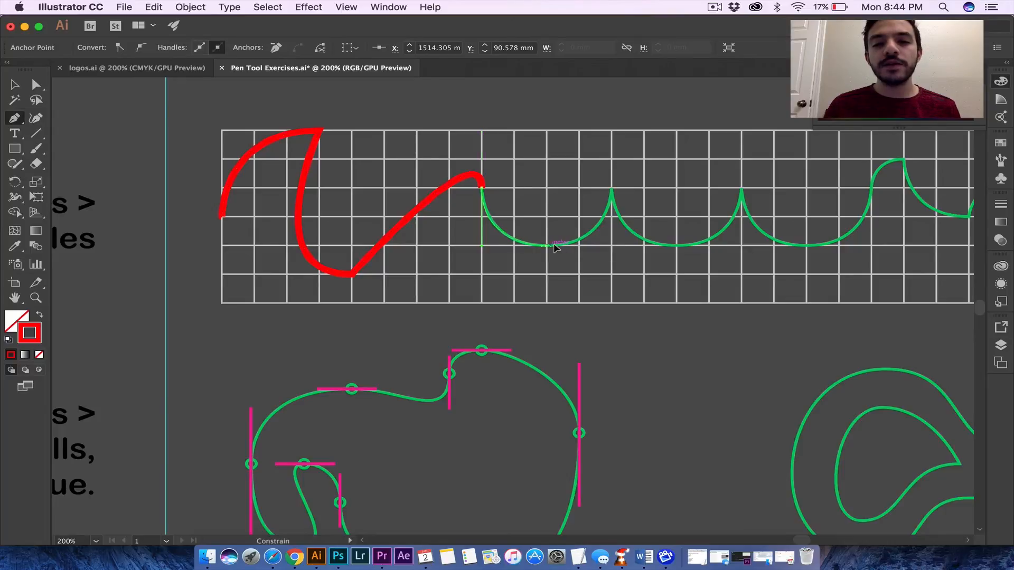
key("super+z")
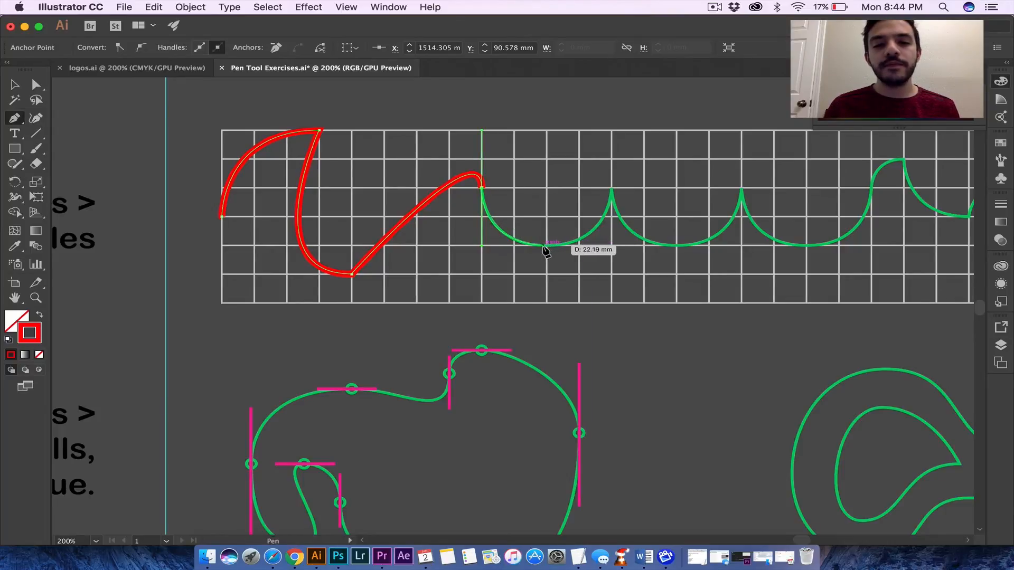
left_click(546, 246)
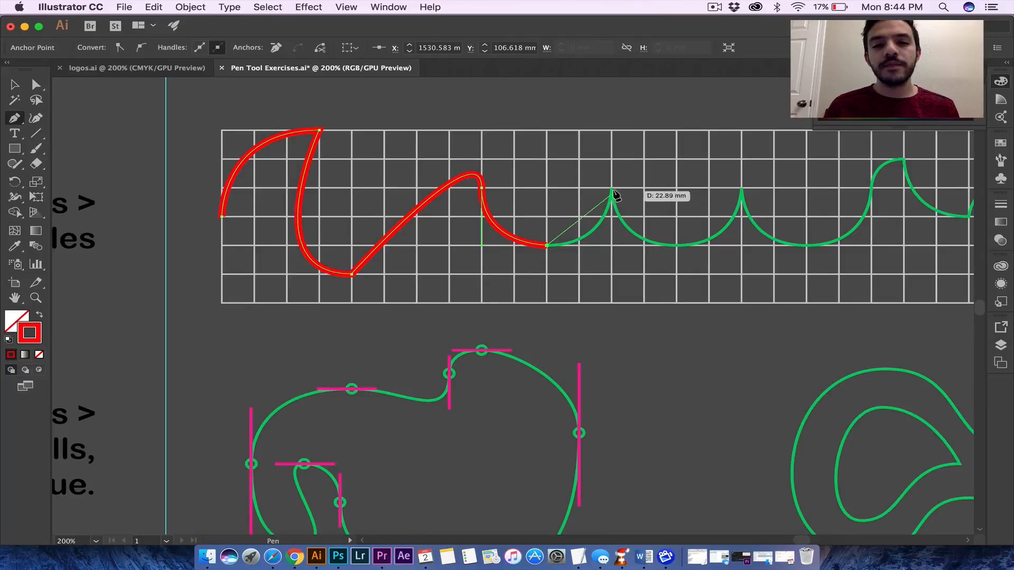
left_click_drag(613, 193, 615, 130)
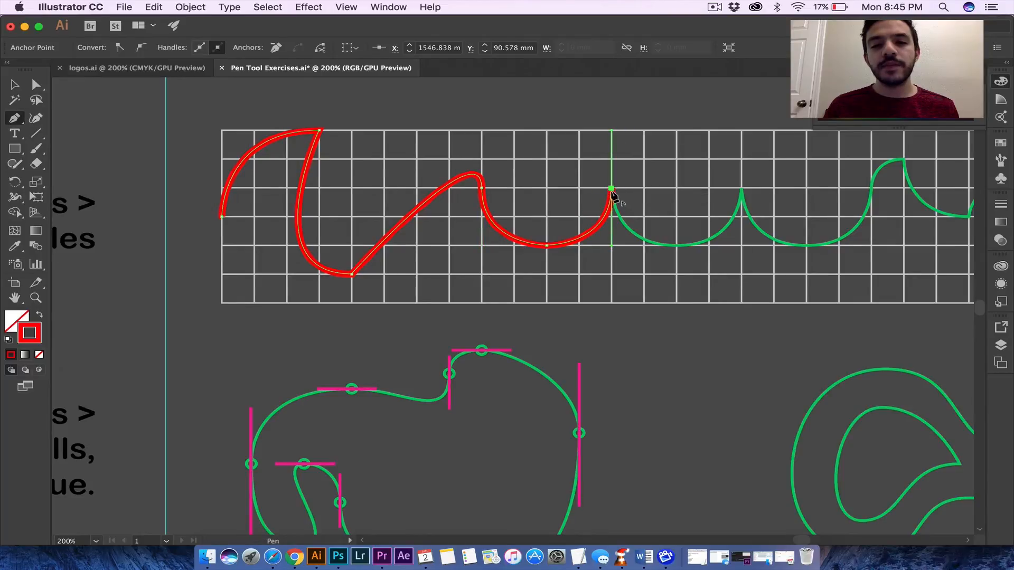
Trace the second scallop to its cusp and the third scallop up to the side of the tallest stepped crest.
left_click_drag(677, 246, 676, 246)
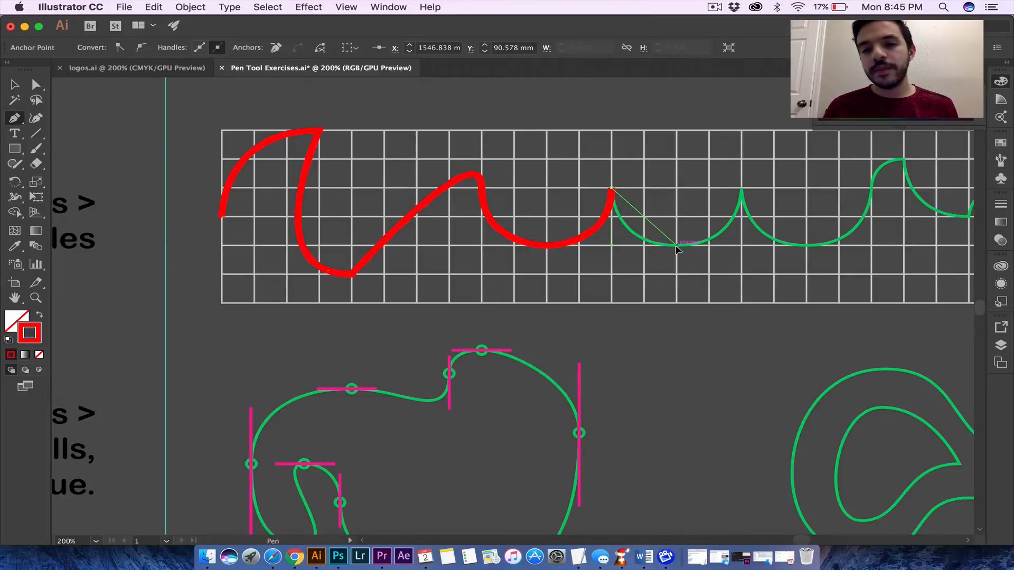
left_click_drag(742, 247, 742, 246)
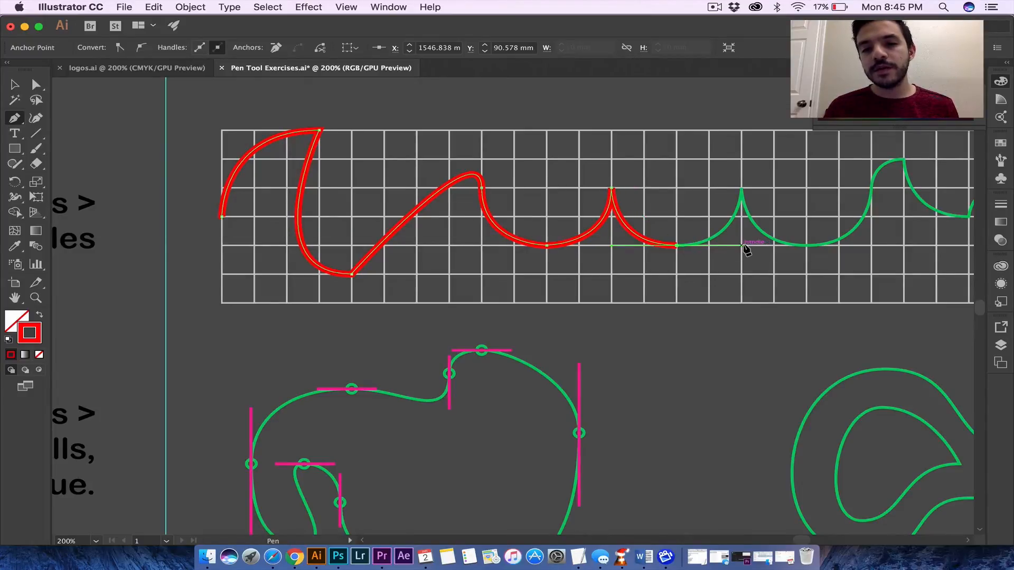
left_click(742, 191)
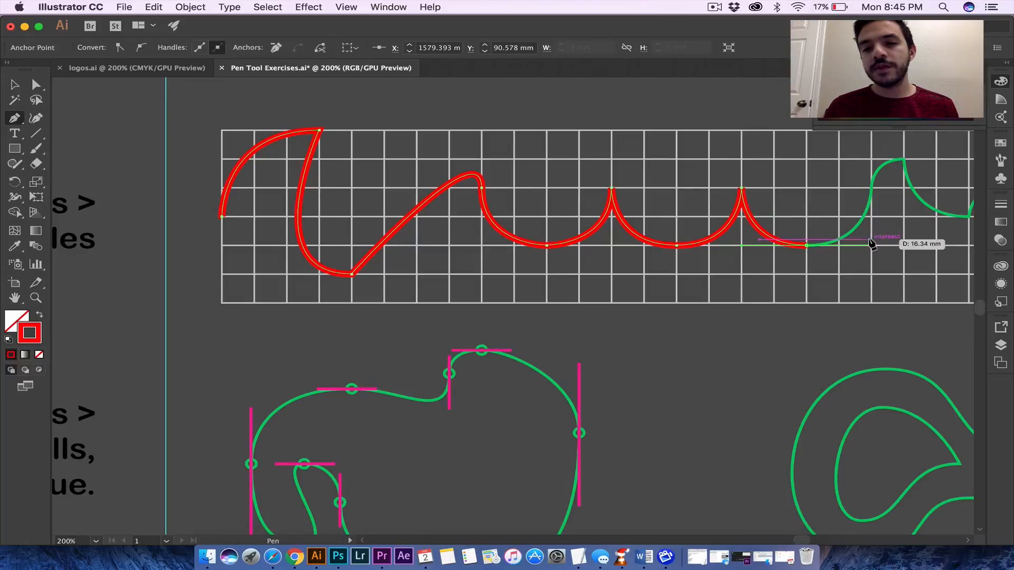
left_click_drag(806, 245, 824, 247)
left_click_drag(872, 188, 872, 191)
Trace the tallest stepped crest and the curve down to the following corner, undoing the stray straight segment.
scroll(874, 191, "right", 5)
scroll(874, 191, "up", 2)
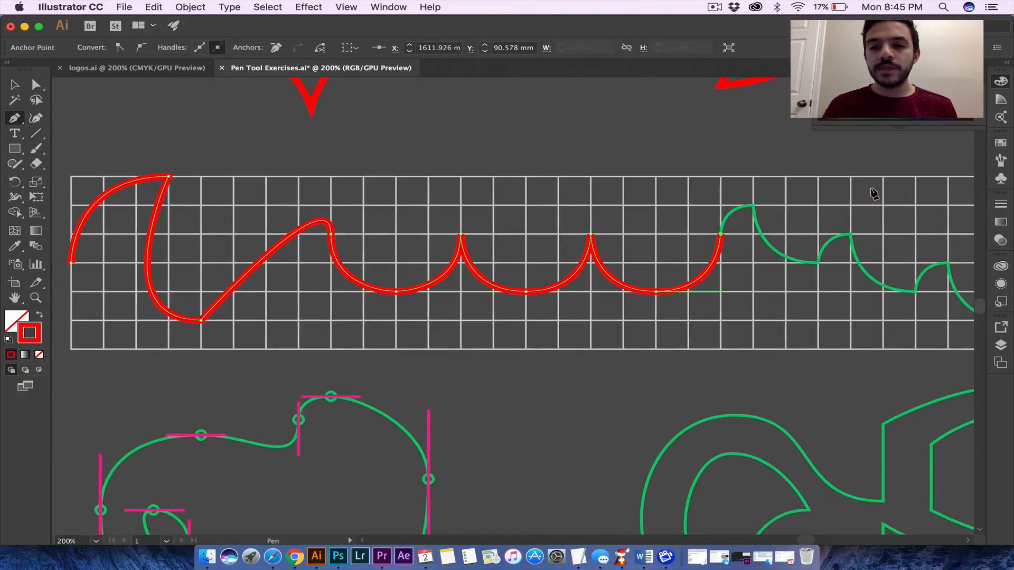
left_click_drag(752, 206, 786, 208)
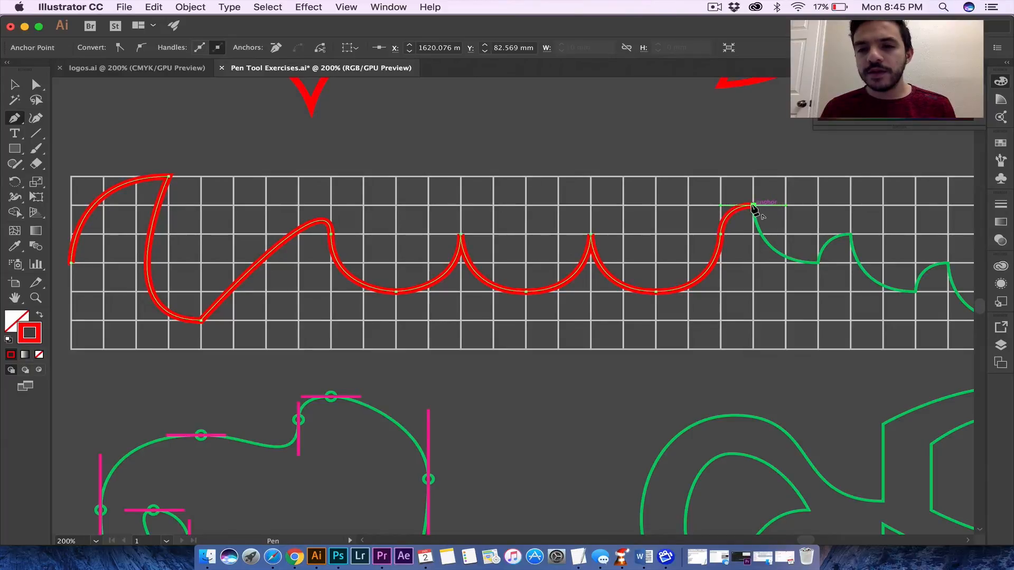
left_click_drag(819, 263, 820, 265)
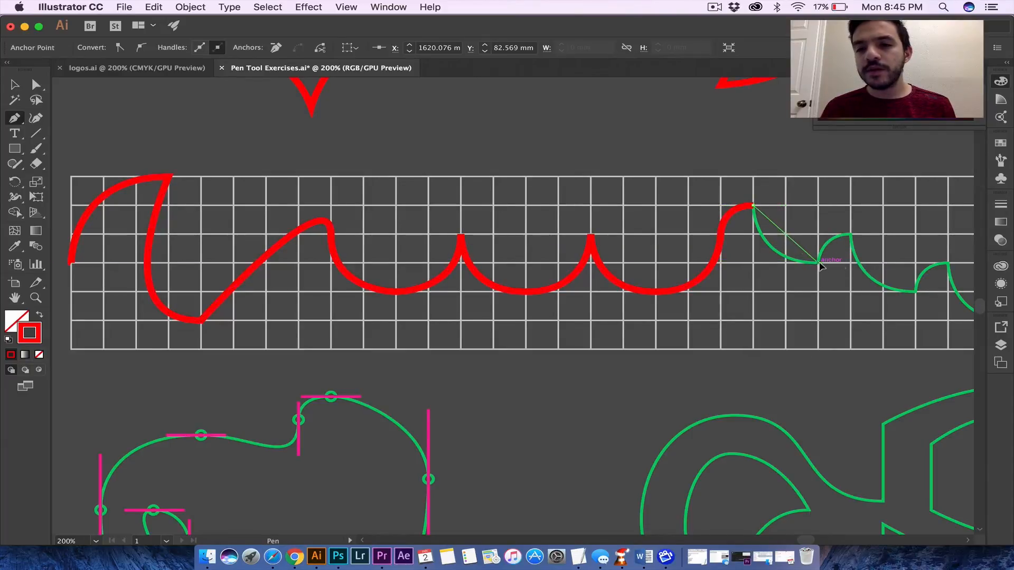
left_click_drag(884, 266, 889, 270)
left_click(884, 263)
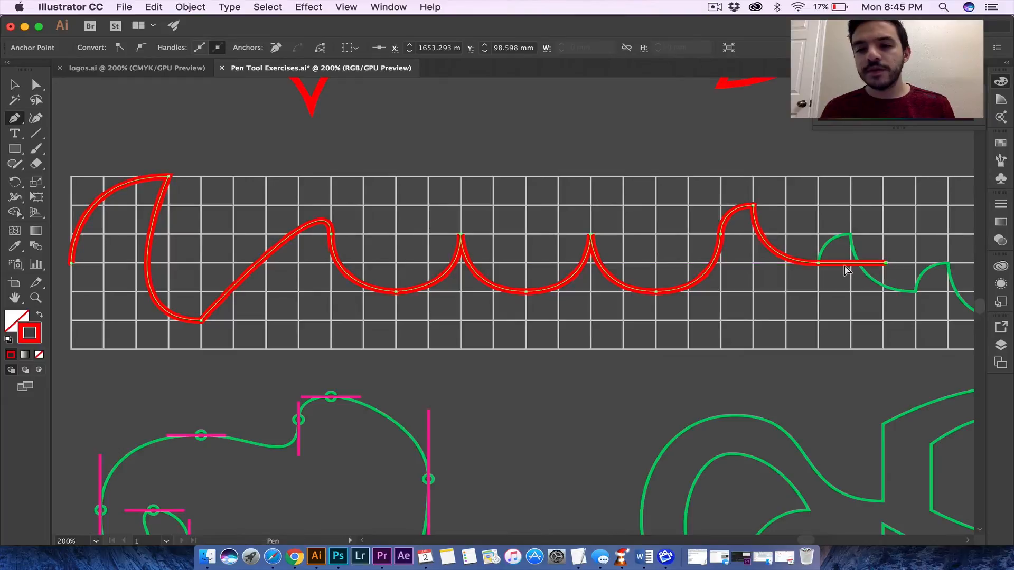
key("cmd+z")
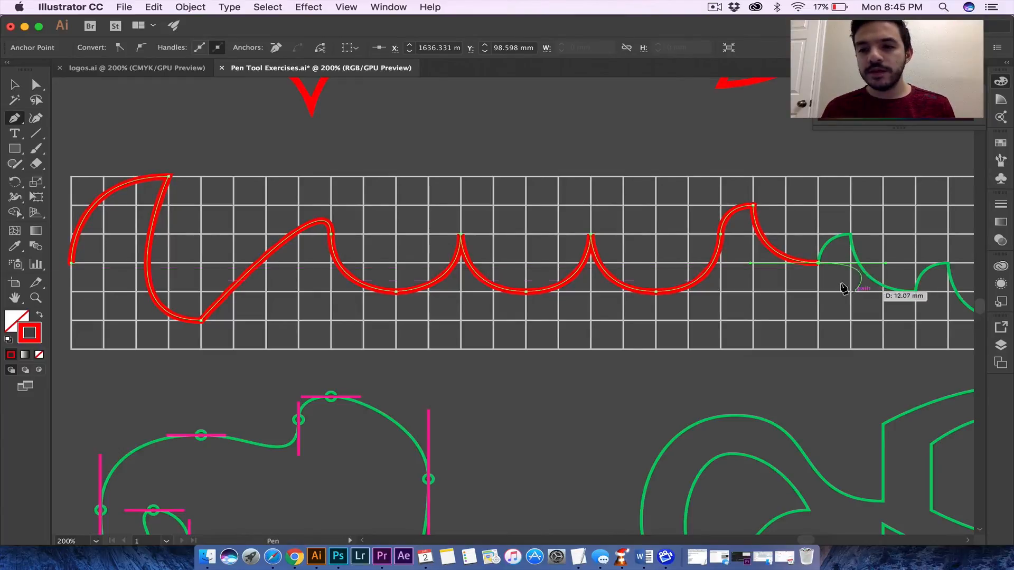
Trace the second stepped crest and the curve descending from it to the next corner.
left_click_drag(851, 234, 885, 236)
scroll(883, 238, "right", 6)
scroll(883, 238, "up", 1)
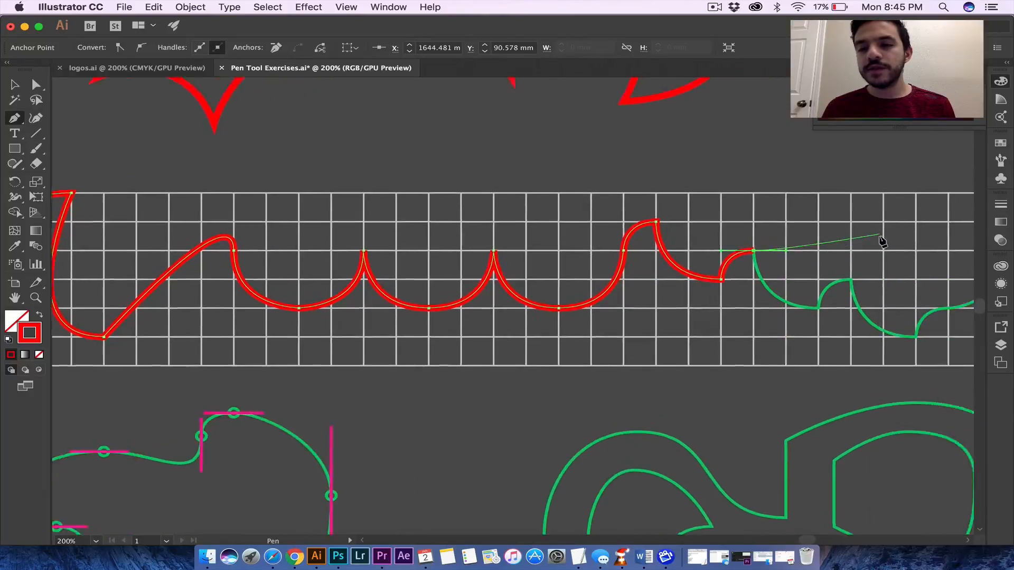
left_click(689, 263)
left_click_drag(755, 319, 818, 320)
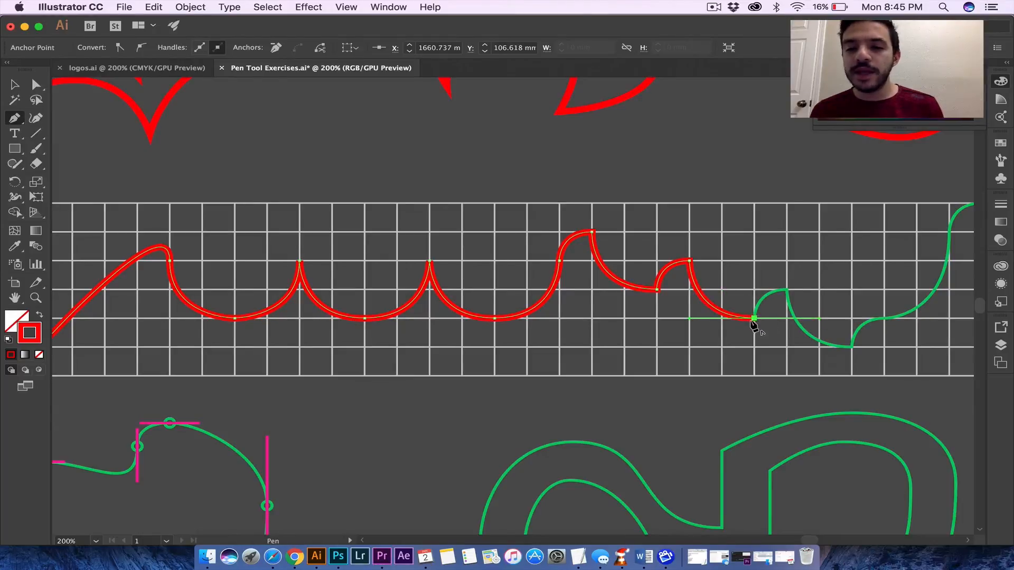
Trace the third stepped crest, the curve down to the lowest corner, and the short curve rising to the next smooth anchor.
left_click_drag(787, 289, 787, 289)
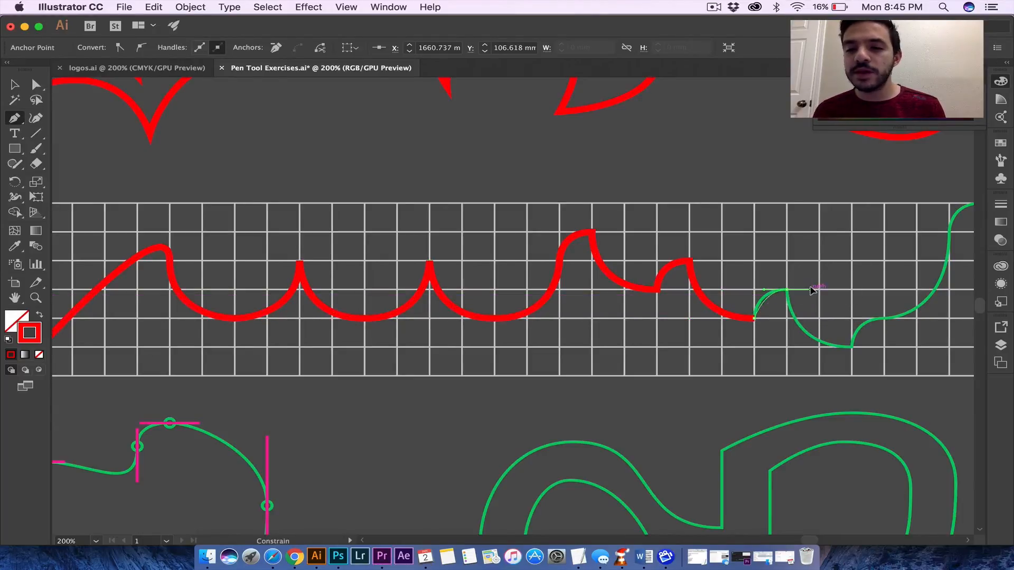
left_click(787, 290)
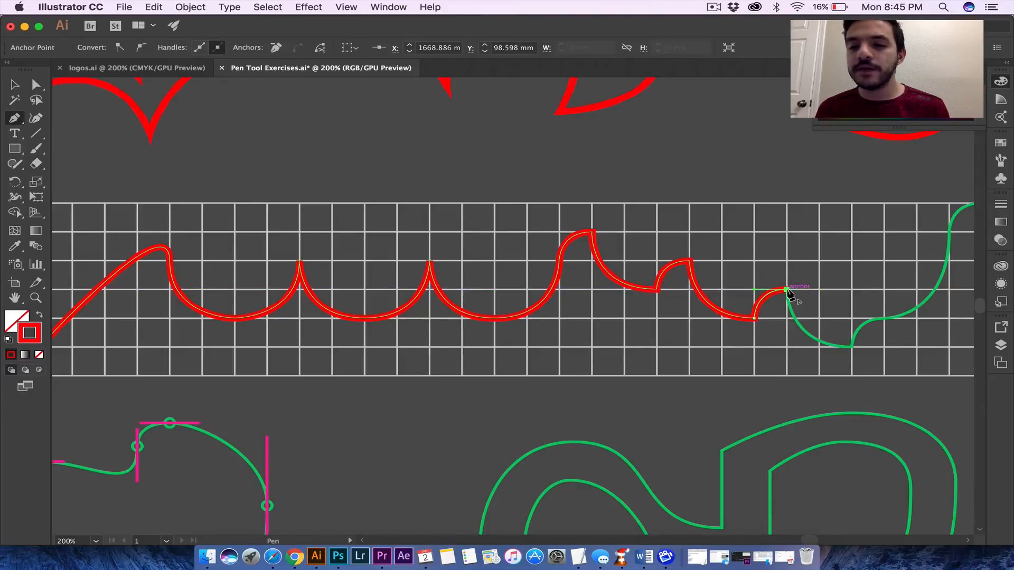
scroll(837, 333, "down", 3)
scroll(837, 334, "right", 5)
left_click_drag(765, 299, 766, 299)
left_click_drag(828, 303, 829, 271)
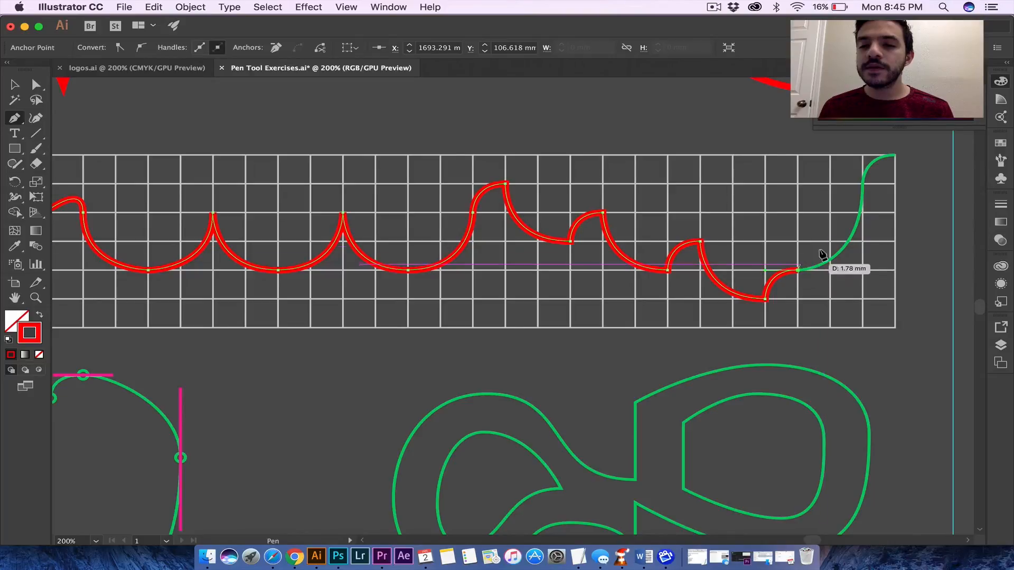
Trace the final tall S-curve up to the guide's end anchor with constrained handles and end the path.
mouse_move(861, 188)
left_mouse_down()
mouse_move(885, 161)
mouse_move(863, 184)
left_mouse_up()
key("super+z")
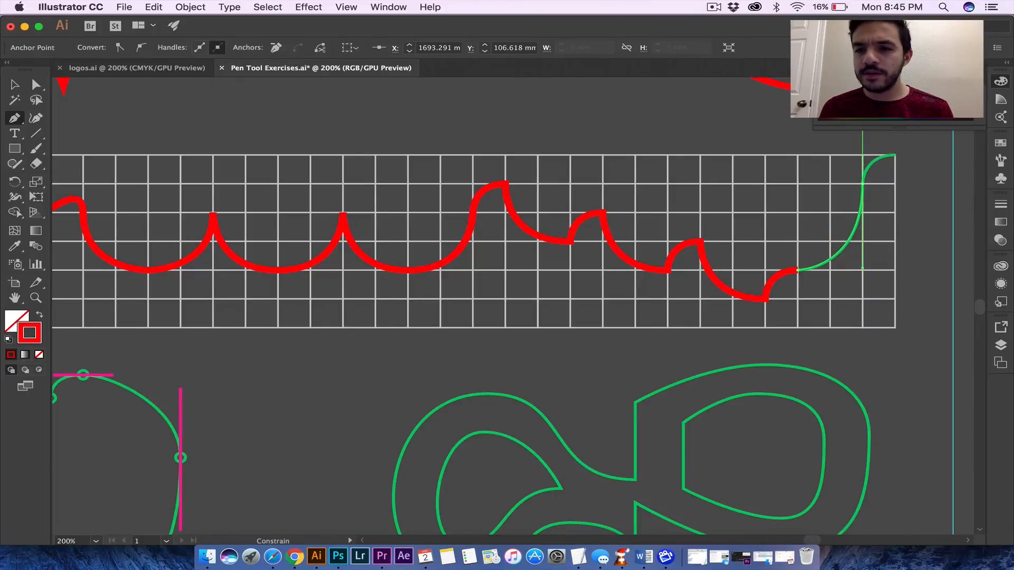
left_click_drag(862, 99, 863, 99)
left_click(862, 184)
left_click_drag(894, 155, 928, 155)
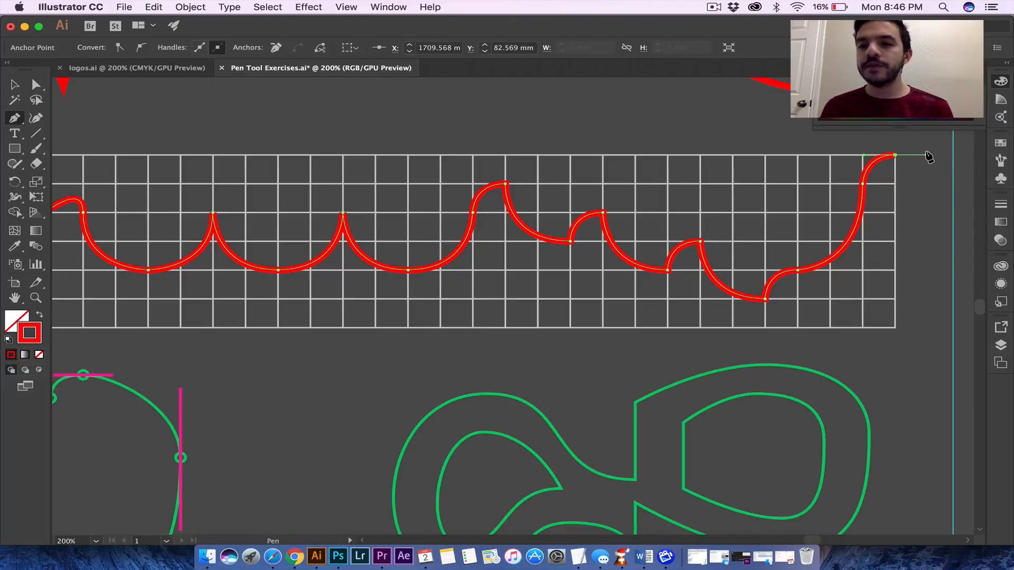
left_click(907, 183, "super")
Examine the completed constrained-angles trace and the Shapes guide for the walls, ceilings and floors technique.
key("super+minus")
scroll(589, 254, "left", 5)
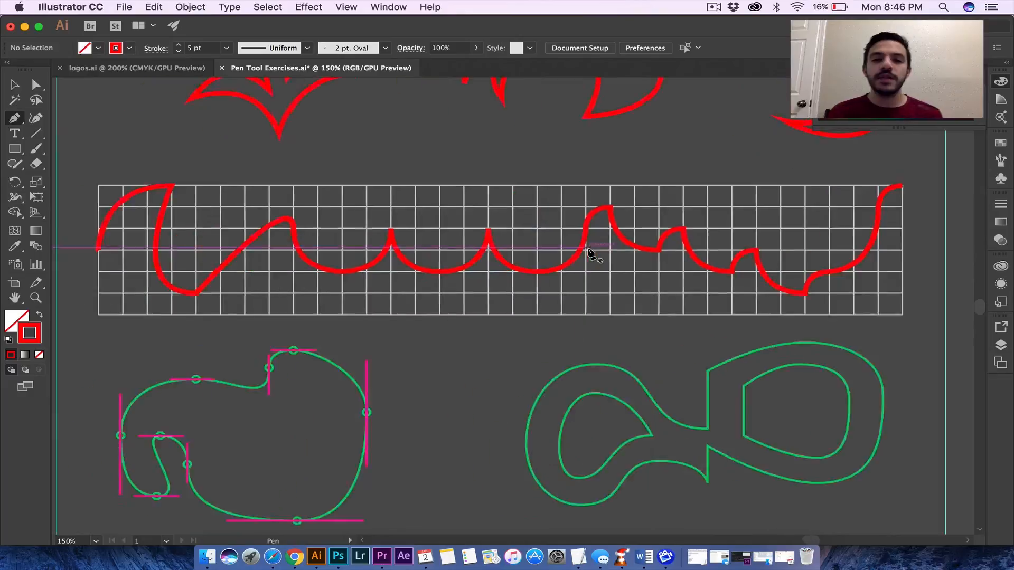
scroll(588, 253, "right", 2)
scroll(589, 254, "left", 2)
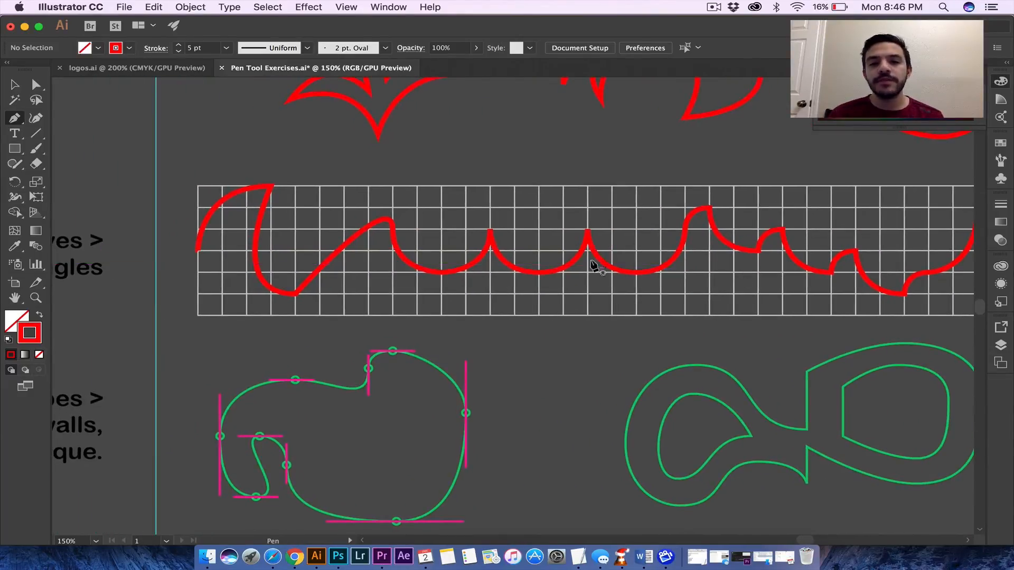
scroll(736, 309, "down", 5)
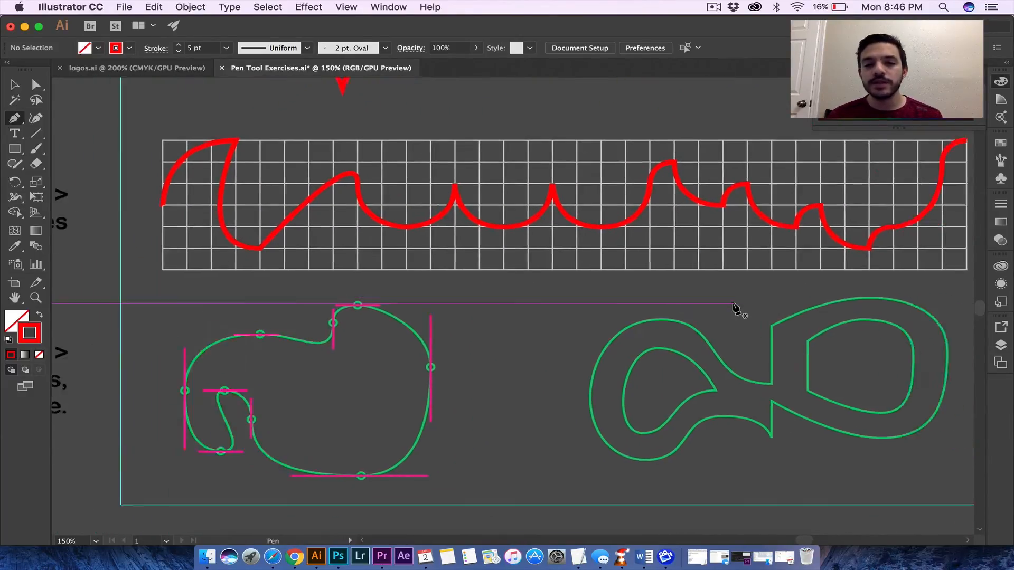
scroll(736, 309, "left", 10)
scroll(736, 309, "down", 2)
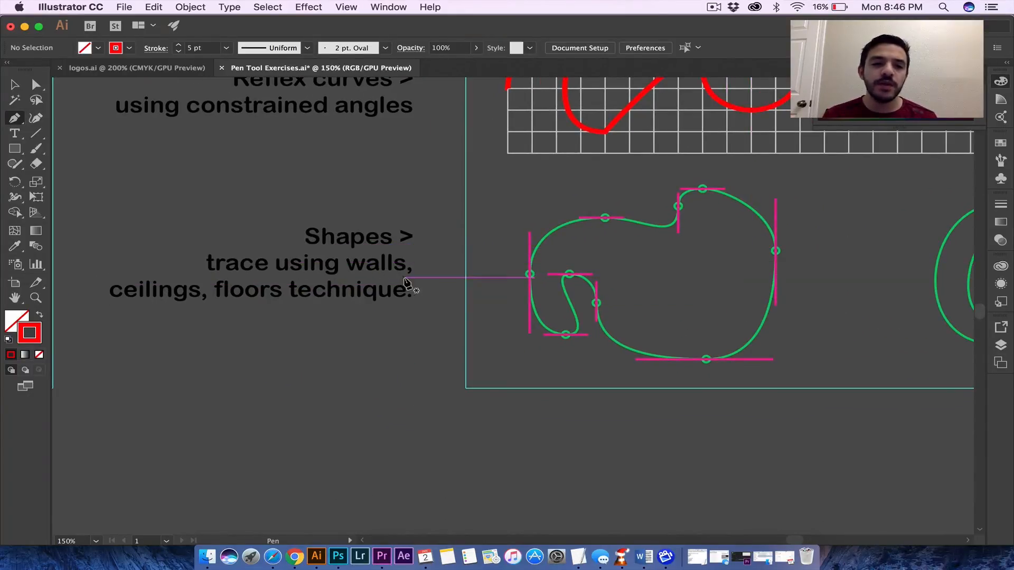
scroll(511, 304, "right", 6)
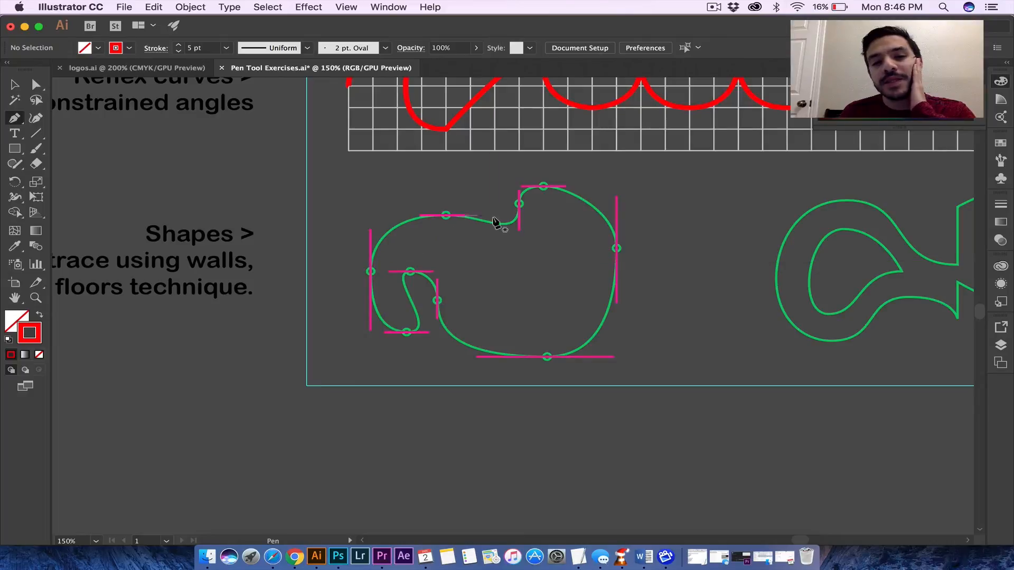
scroll(580, 155, "right", 1)
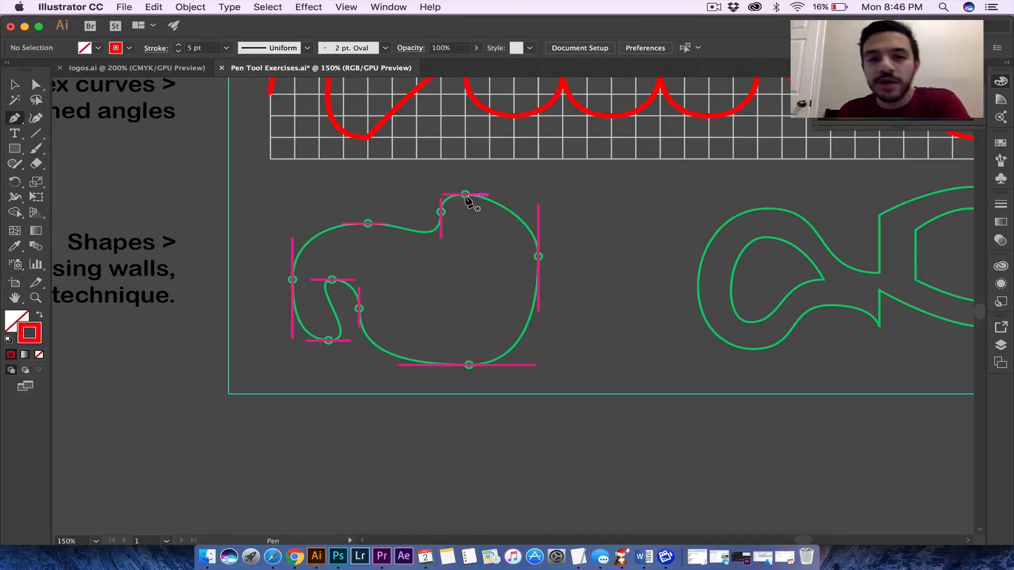
Start a path at the blob shape's uppermost anchor and trace its outer side through the wall anchor to the floor anchor.
left_click(465, 194)
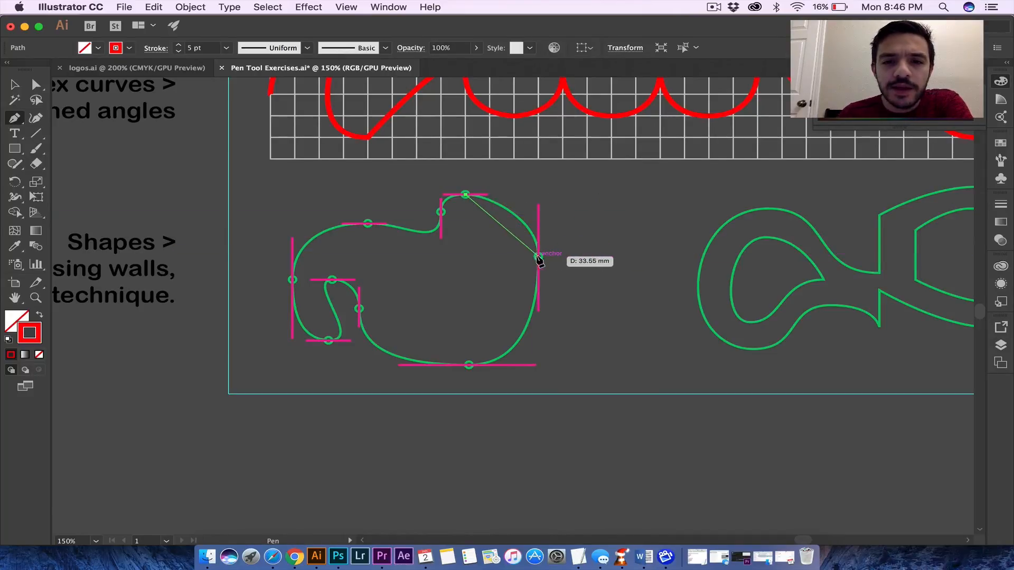
left_click_drag(538, 256, 539, 314)
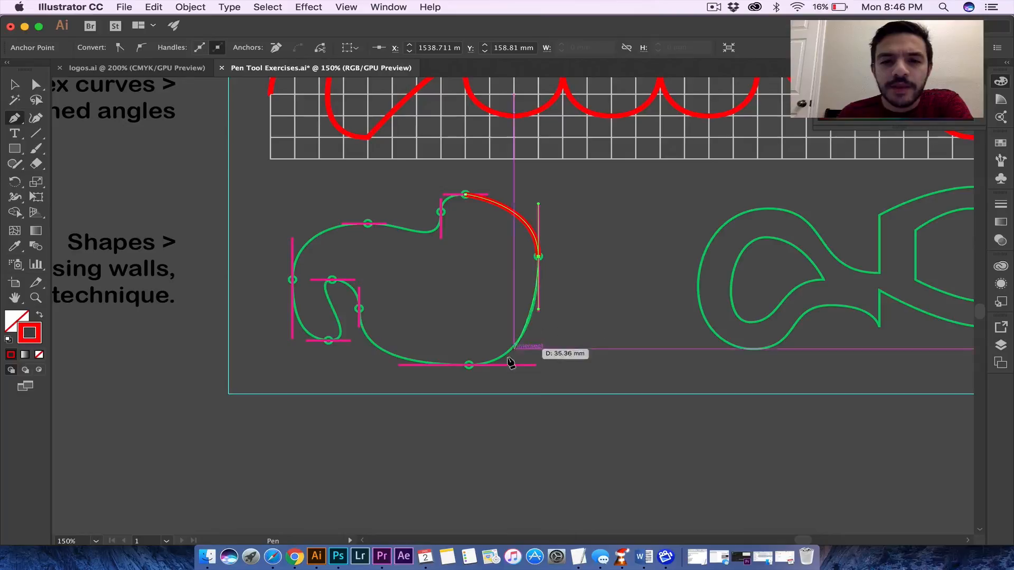
left_click_drag(468, 365, 414, 366)
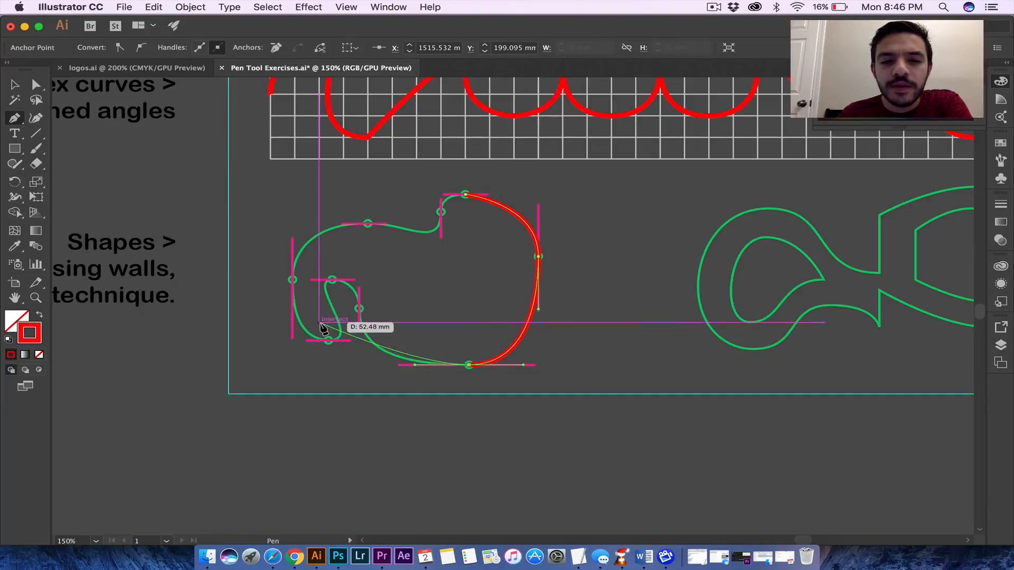
Trace from the blob's floor anchor up to the inner wall anchor and over to the inner ceiling anchor, keeping handles along the pink lines.
left_click_drag(359, 309, 358, 264)
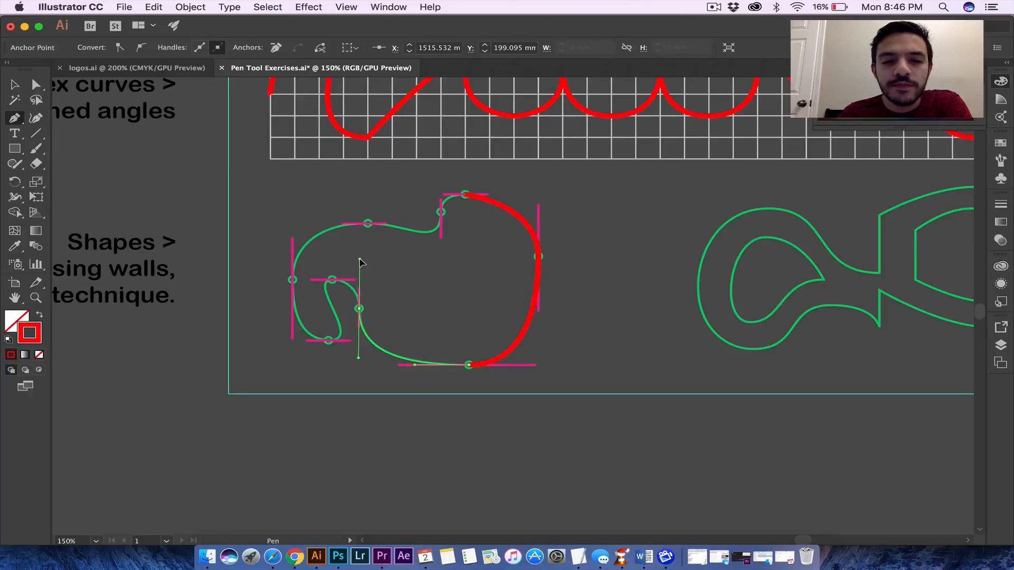
left_click_drag(359, 261, 359, 261)
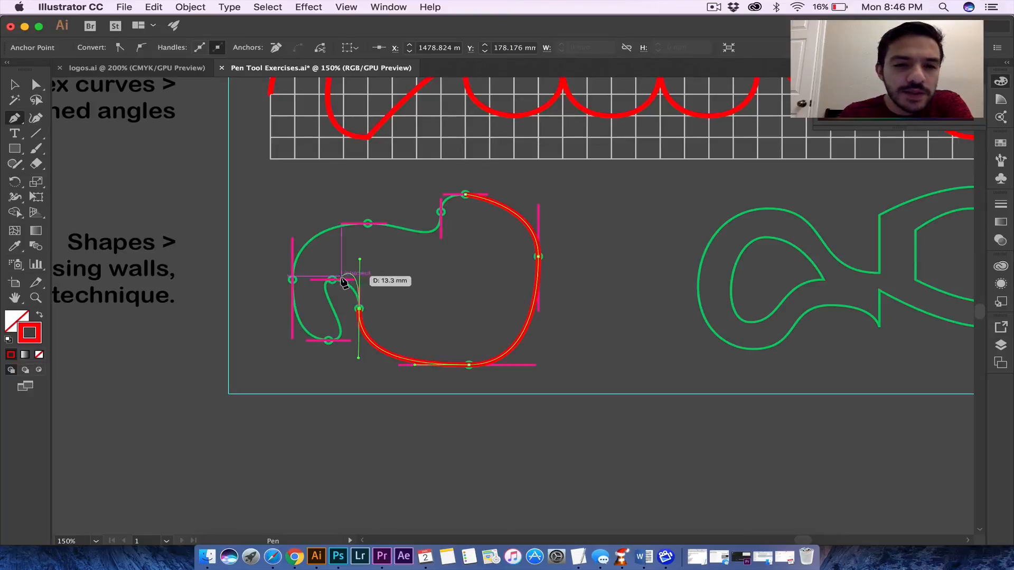
left_click(359, 309)
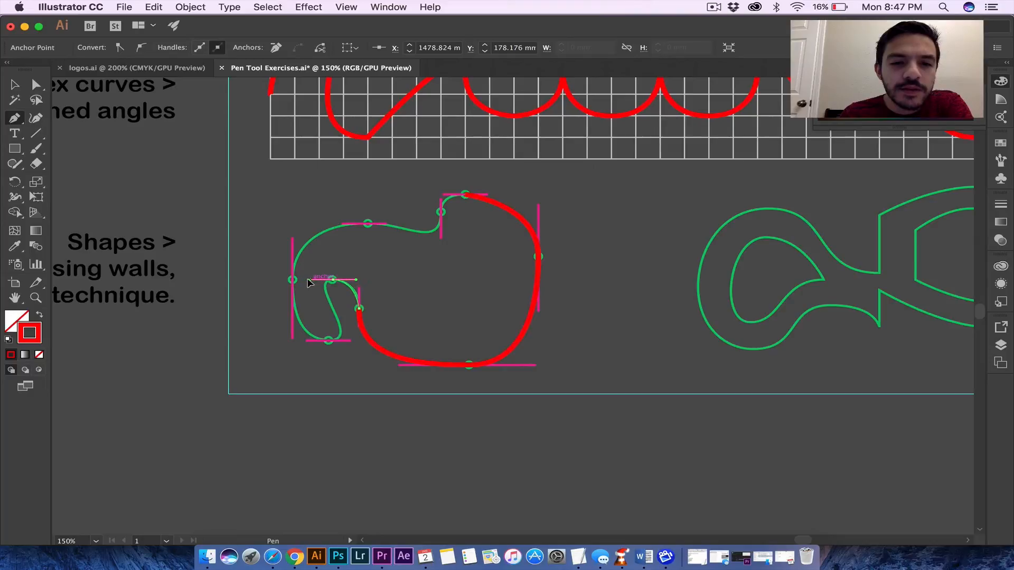
left_click(332, 280)
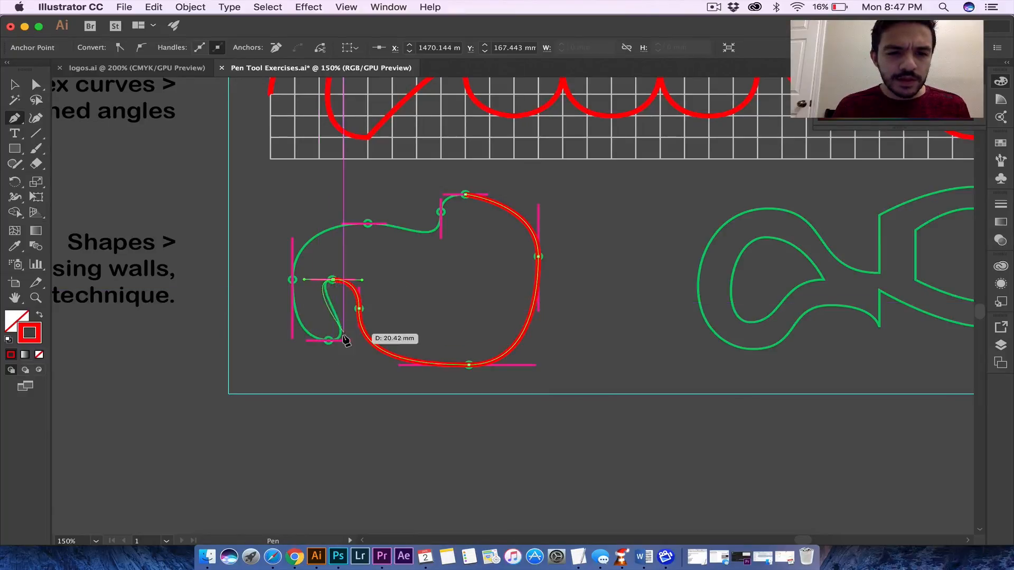
Trace from the blob's inner ceiling anchor through the lower floor anchor to the outer wall anchor, retracting the floor anchor's outgoing handle.
left_click_drag(330, 342, 294, 342)
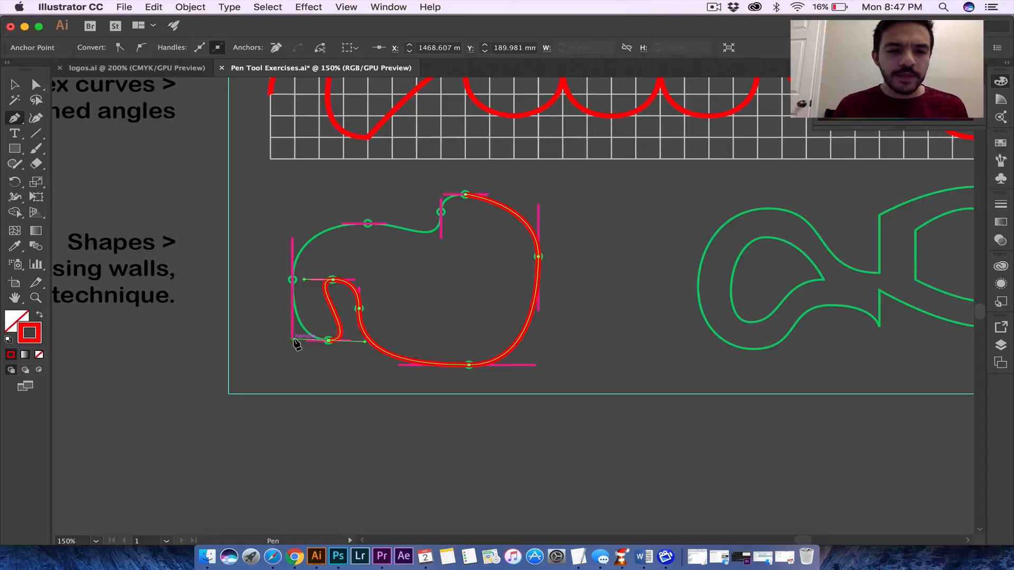
left_click(329, 342)
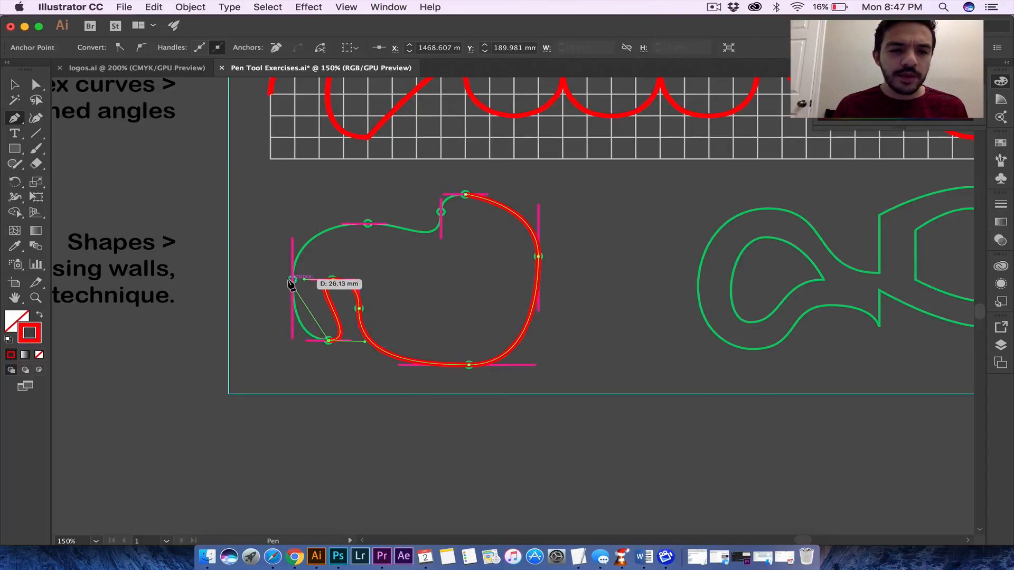
left_click_drag(292, 279, 294, 217)
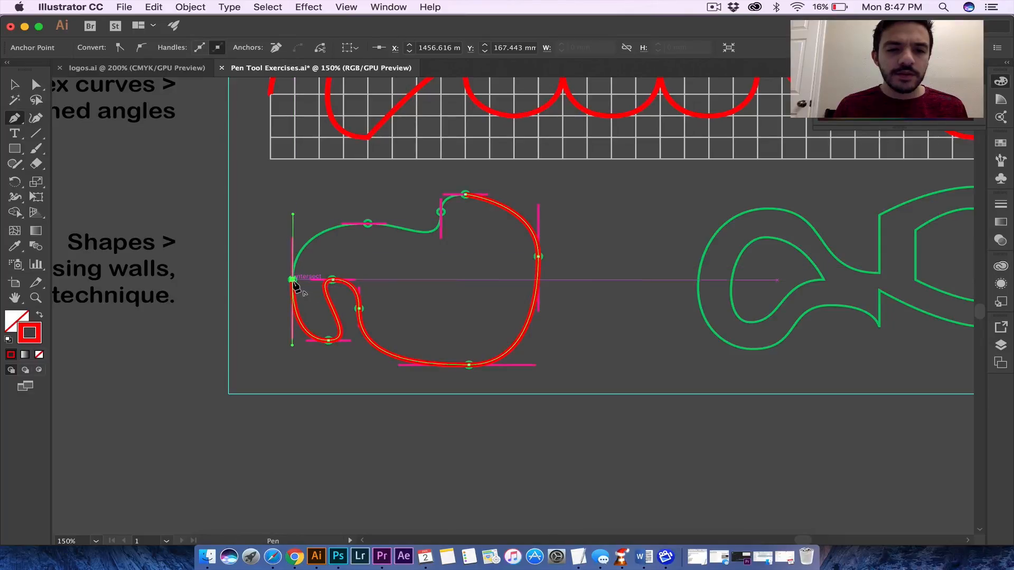
left_click_drag(367, 224, 446, 223)
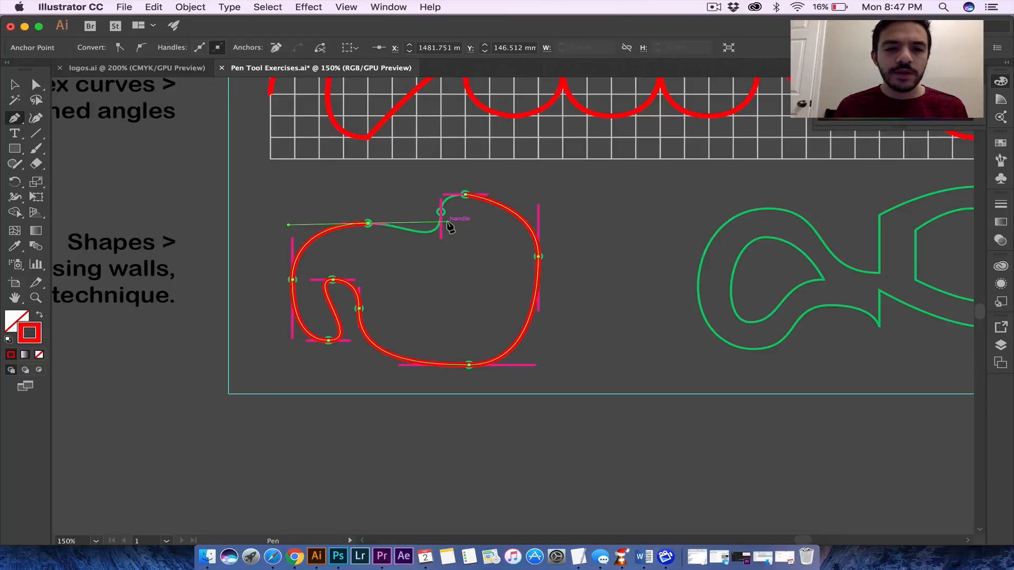
left_click(368, 224)
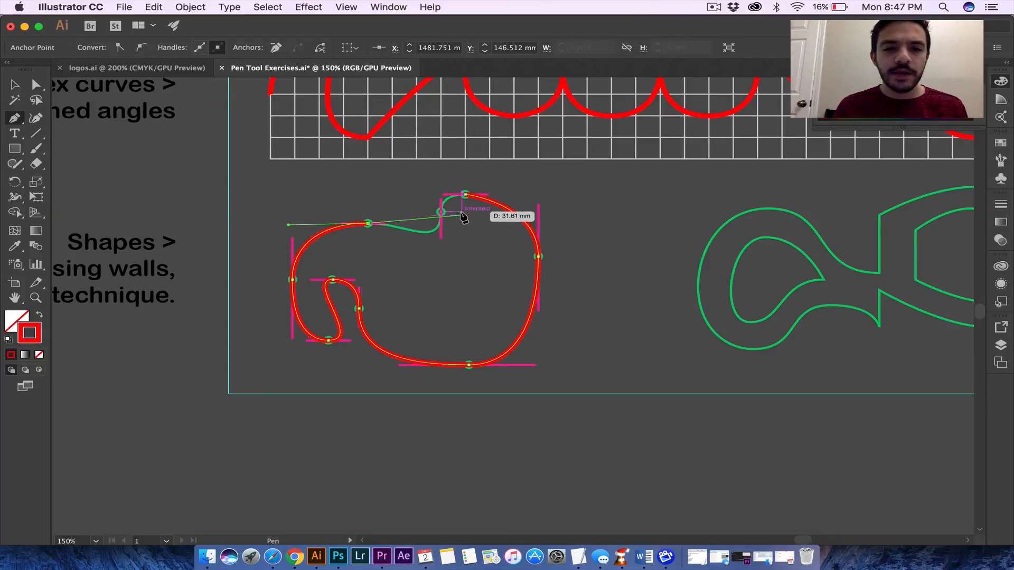
left_click_drag(440, 212, 441, 174)
key("super+z")
left_click_drag(365, 235, 447, 222)
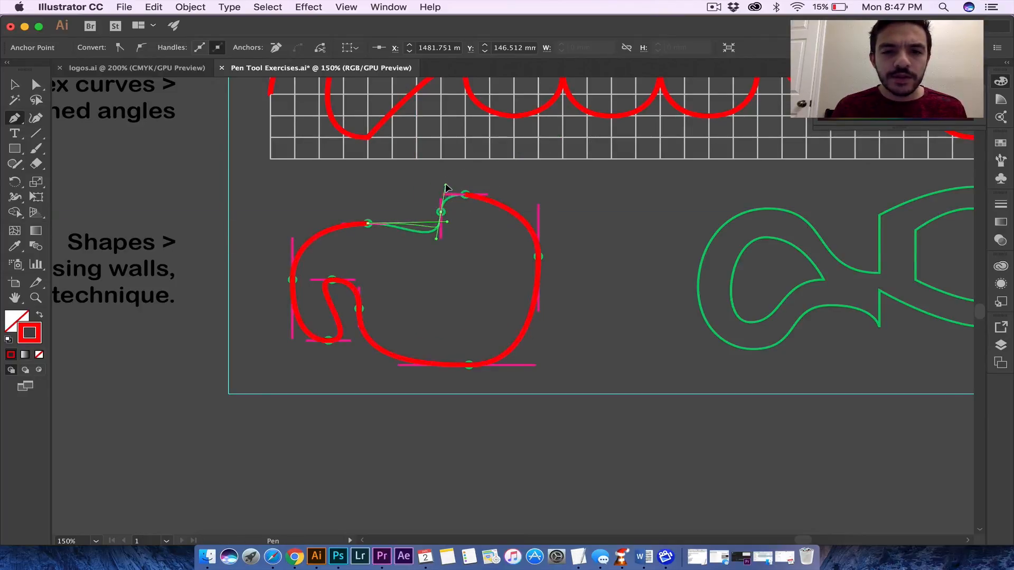
left_click_drag(455, 181, 518, 176)
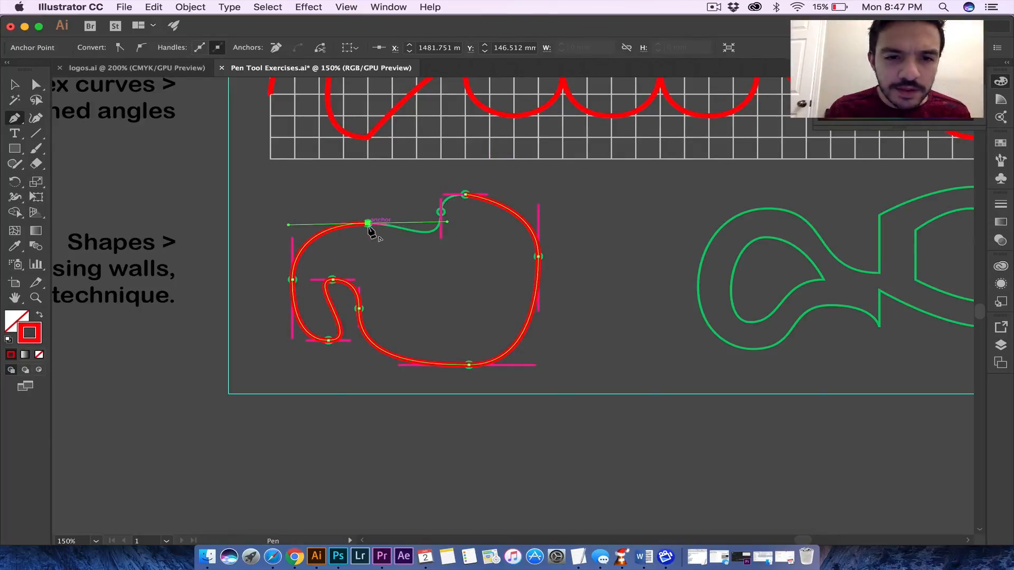
left_click_drag(370, 225, 441, 212)
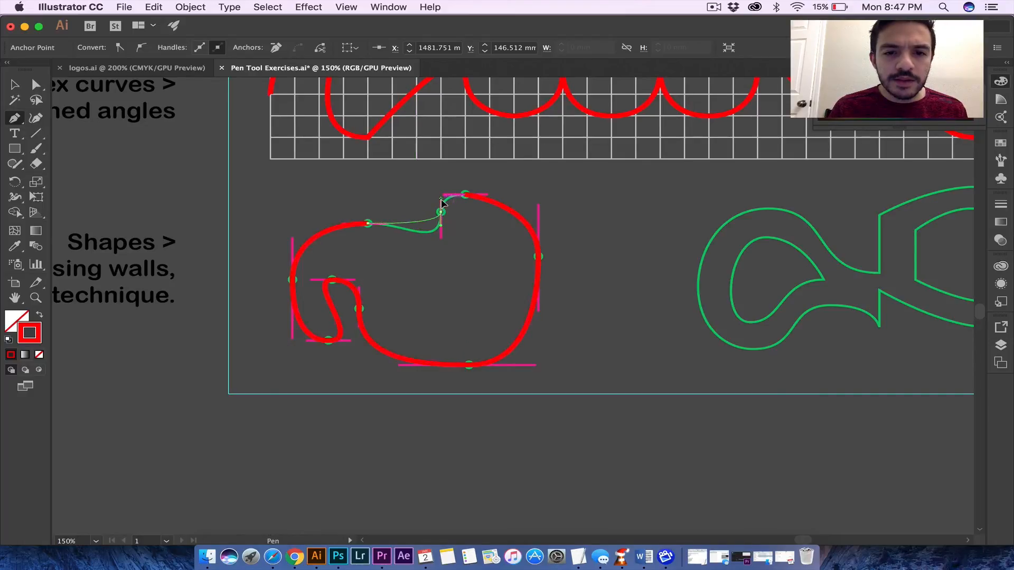
left_click_drag(440, 171, 440, 170)
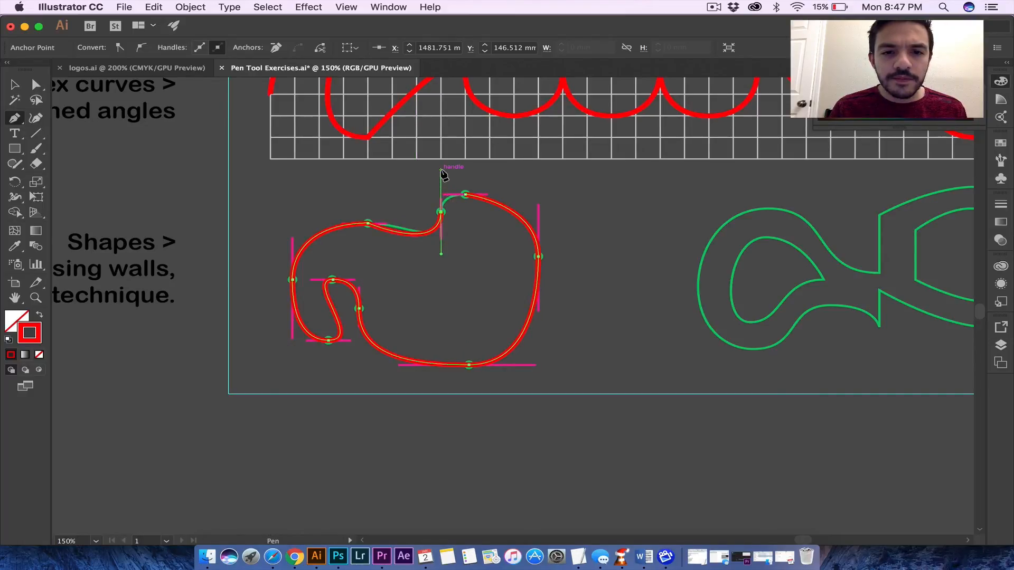
key("super+z")
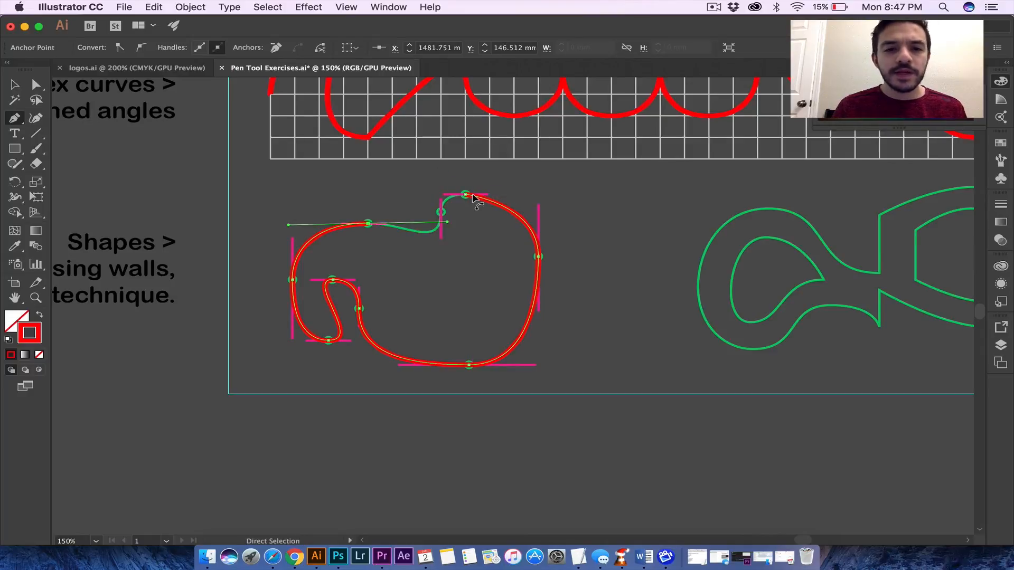
key("super+z")
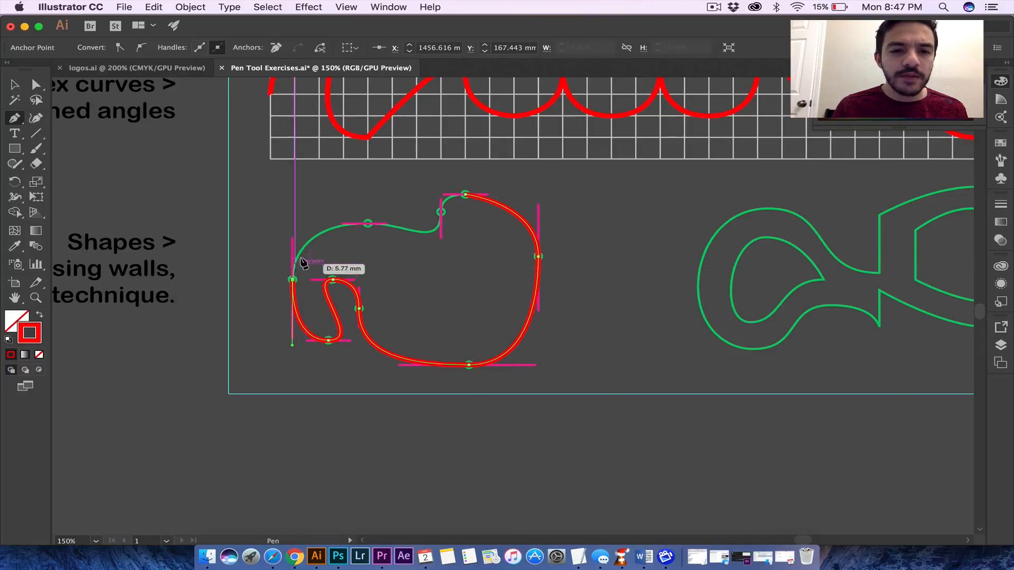
Trace from the blob's outer wall anchor over the ceiling anchor to the short upper wall, and close the path at its starting anchor.
left_click_drag(365, 229, 445, 181)
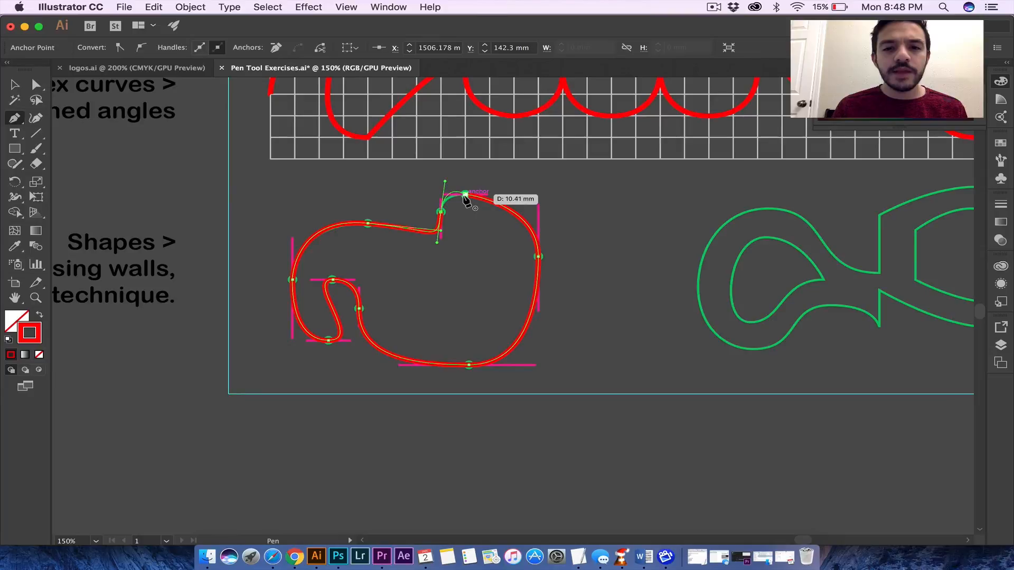
left_click(464, 196)
left_click_drag(465, 196, 492, 197)
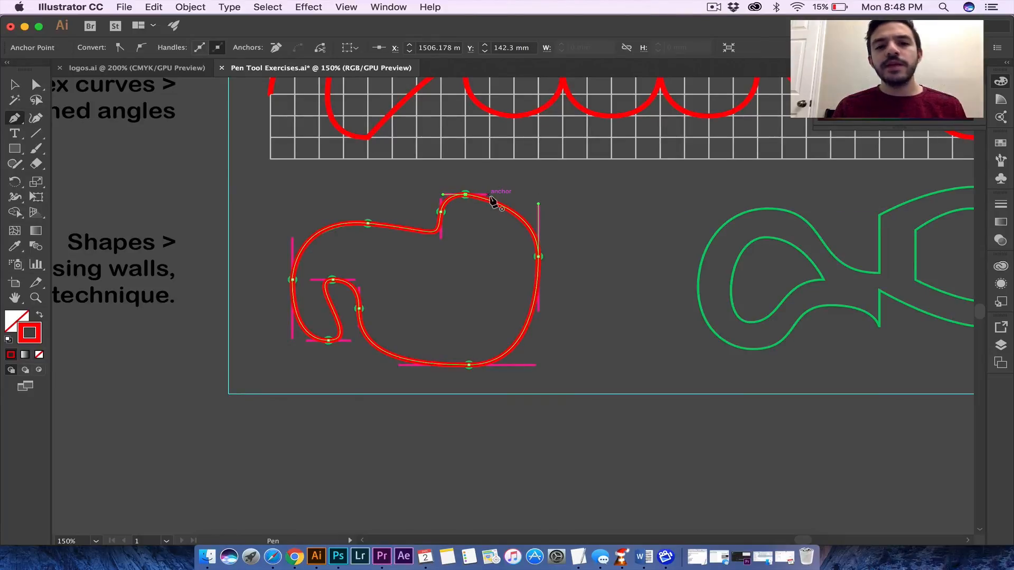
Examine the remaining Shapes guide and review the completed traces across the other exercise artboards.
scroll(572, 215, "right", 10)
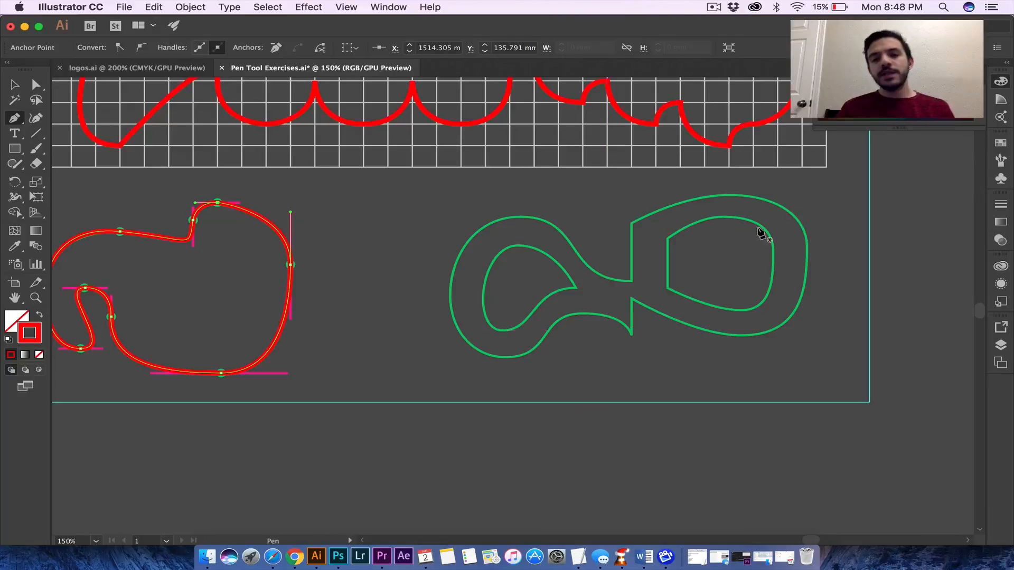
scroll(832, 284, "right", 5)
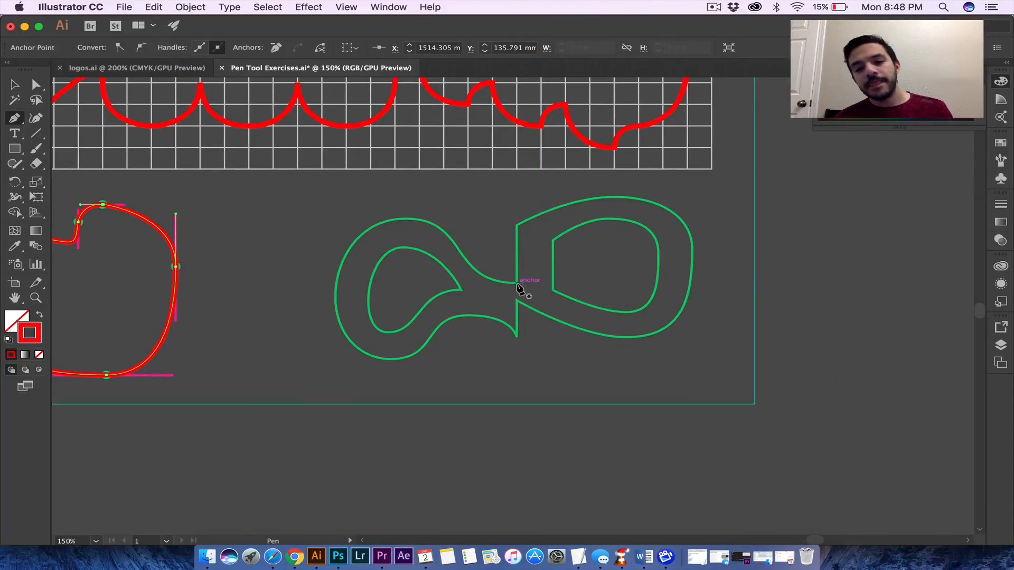
key("super+minus")
key("super+minus")
key("super+minus")
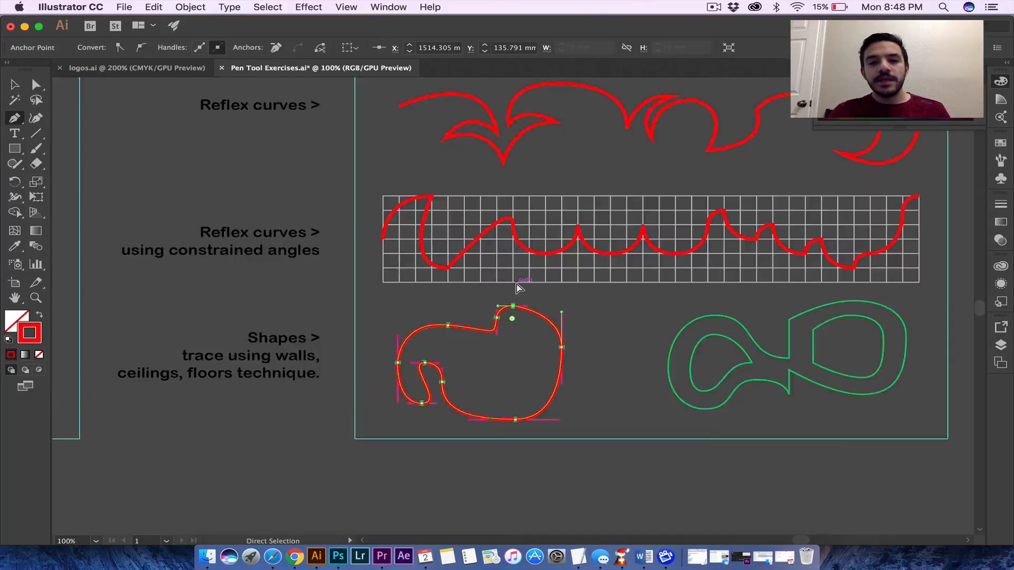
scroll(233, 181, "left", 13)
scroll(233, 188, "left", 15)
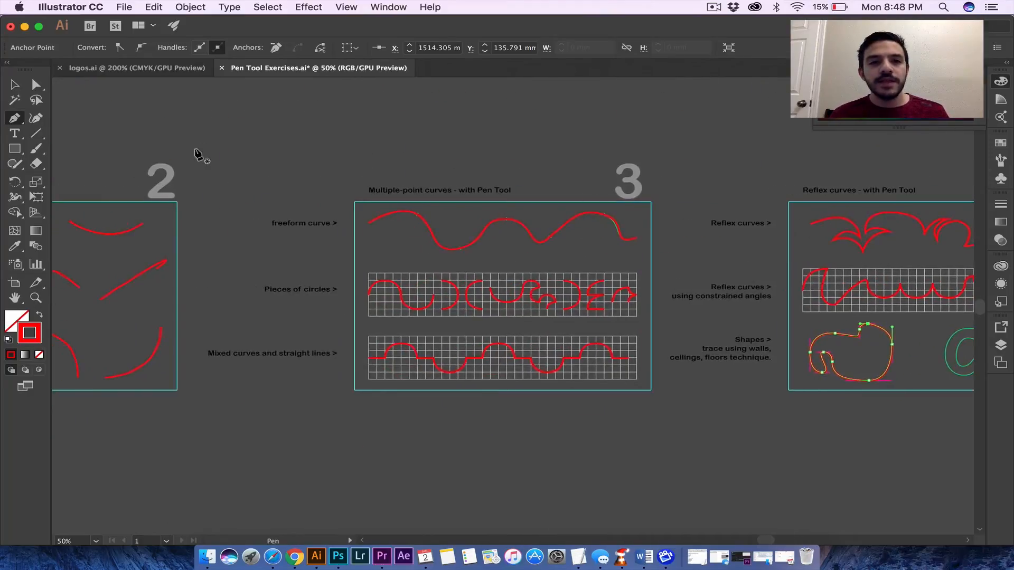
scroll(259, 176, "left", 8)
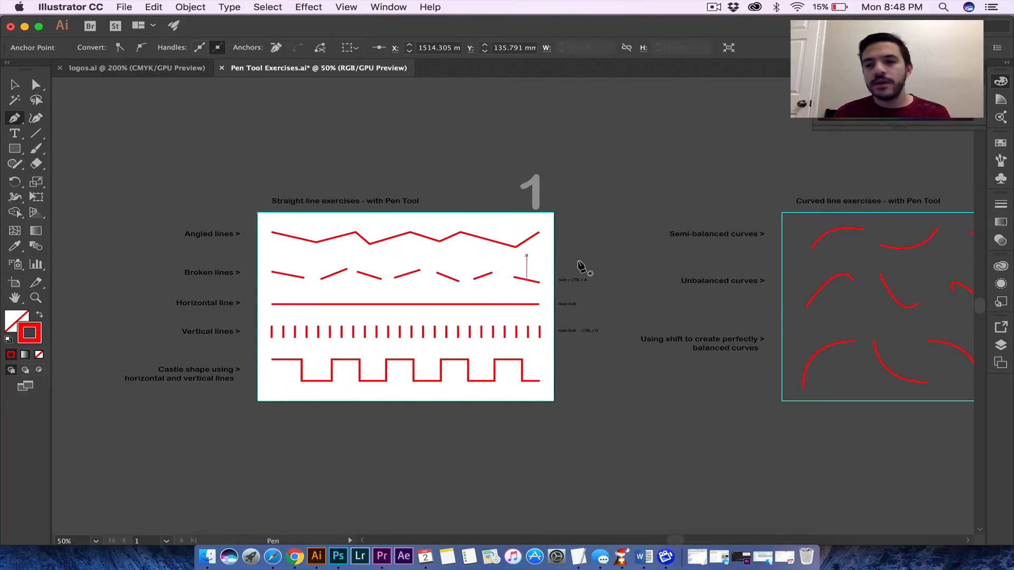
Show the document's layers, start saving the document as a new file, and choose the Files Used folder as its location.
left_click(992, 347)
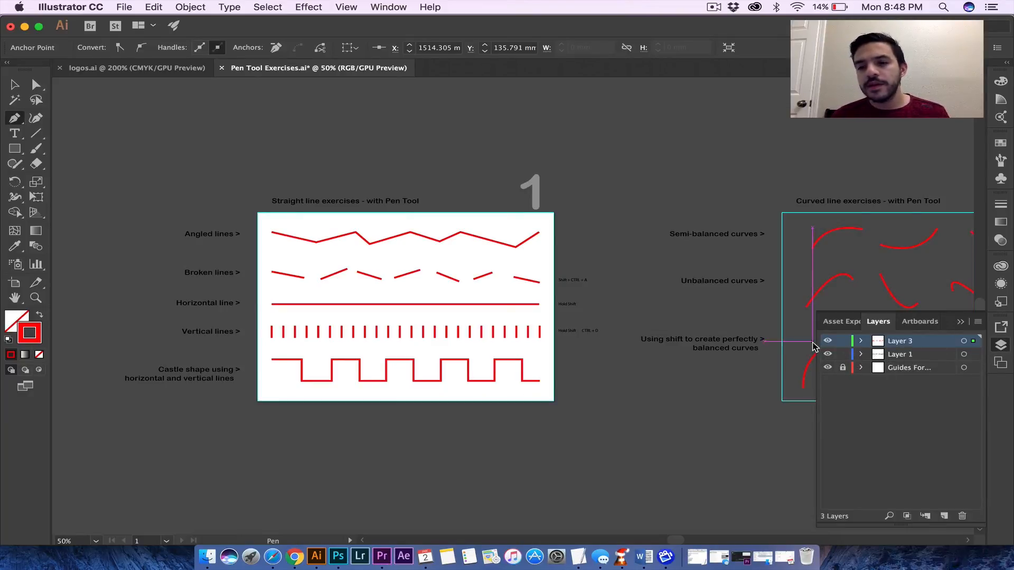
left_click(14, 86)
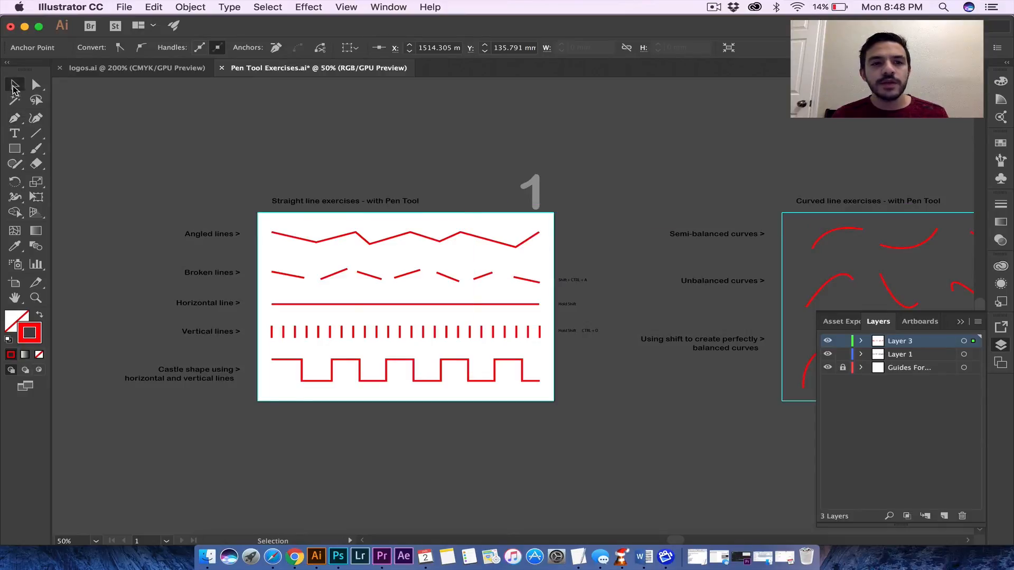
left_click(123, 7)
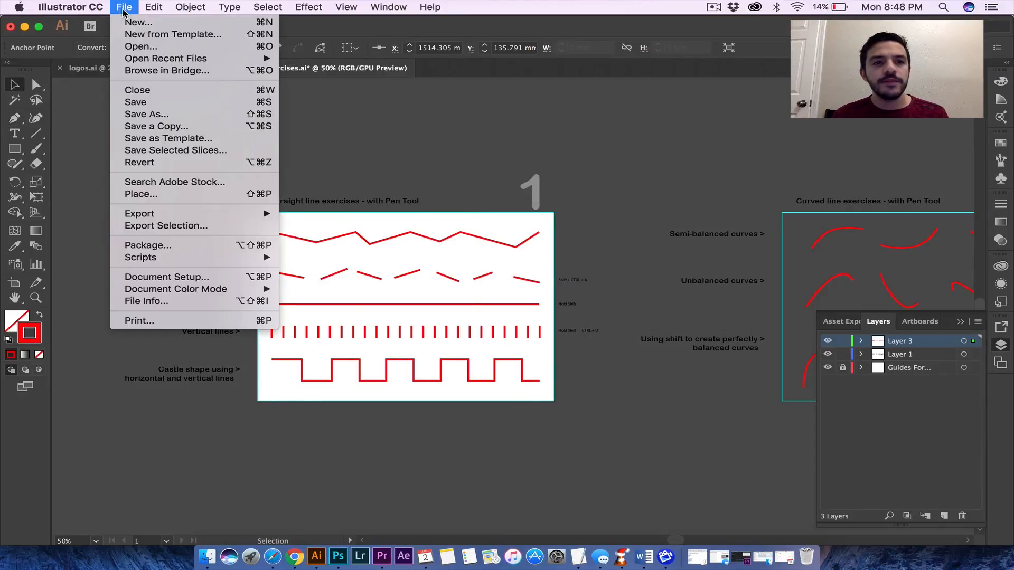
left_click(152, 112)
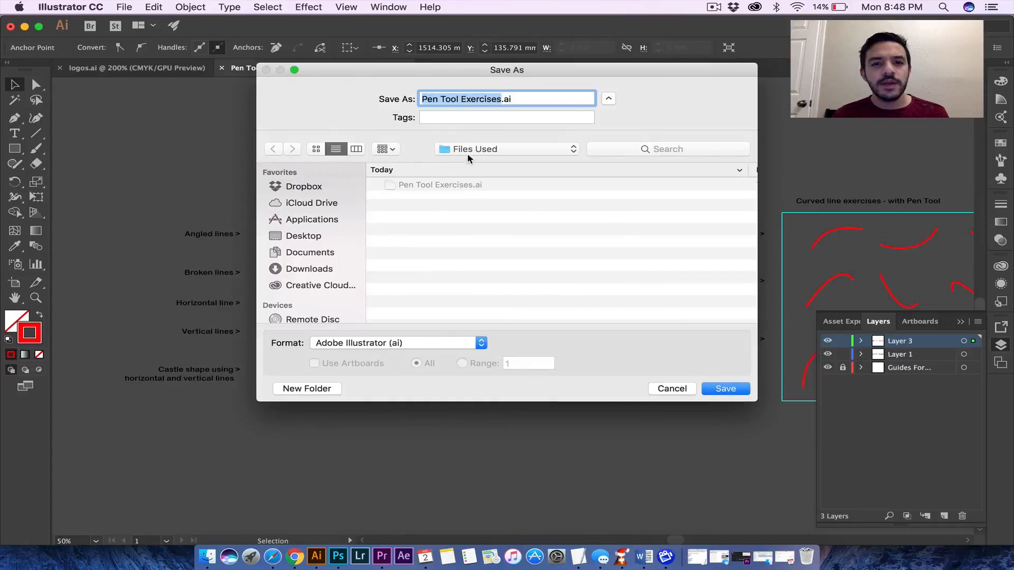
left_click(468, 158)
left_click(477, 164)
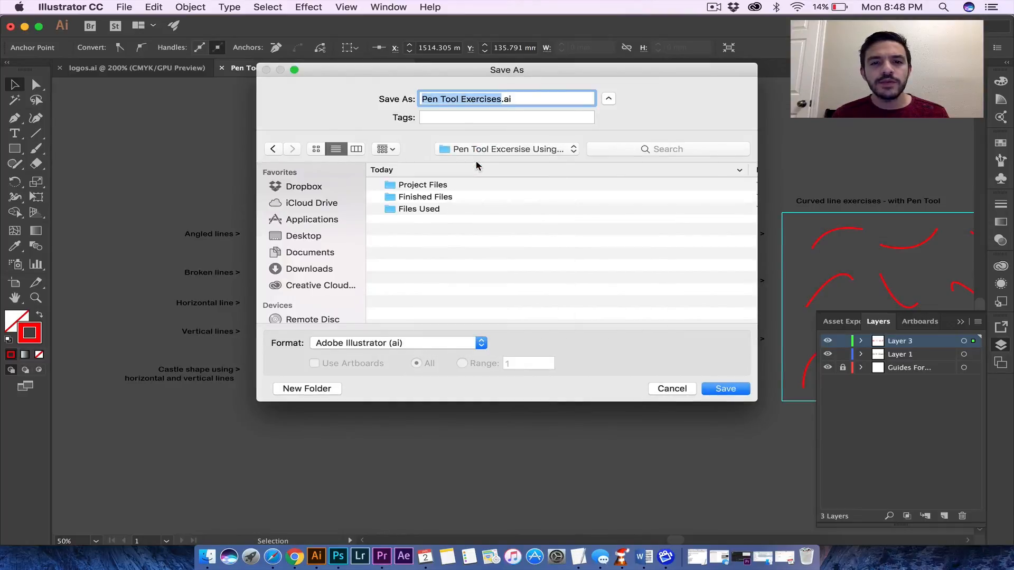
double_click(418, 210)
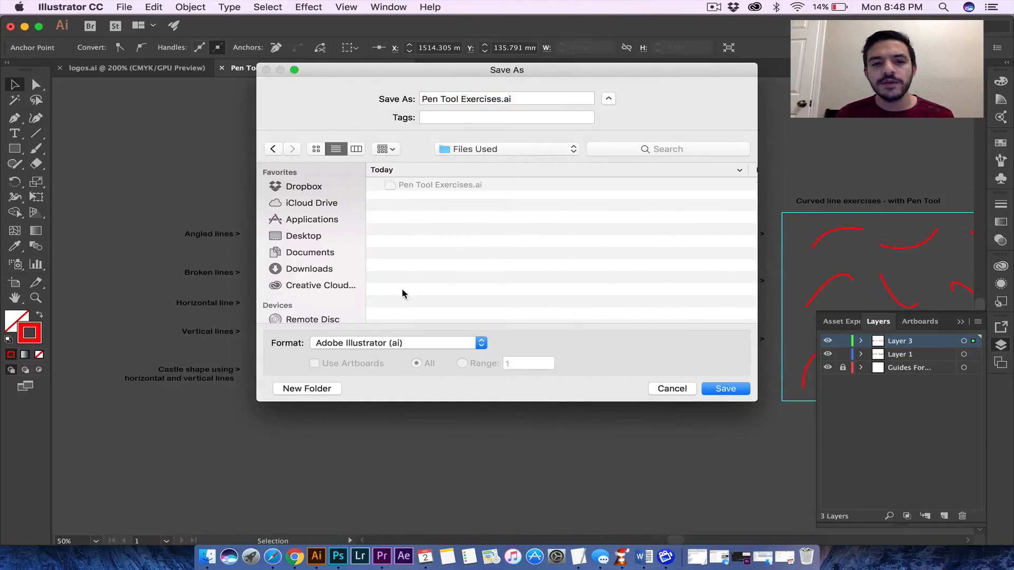
Save the document in Adobe PDF format under the name Pentool1.
left_click(373, 343)
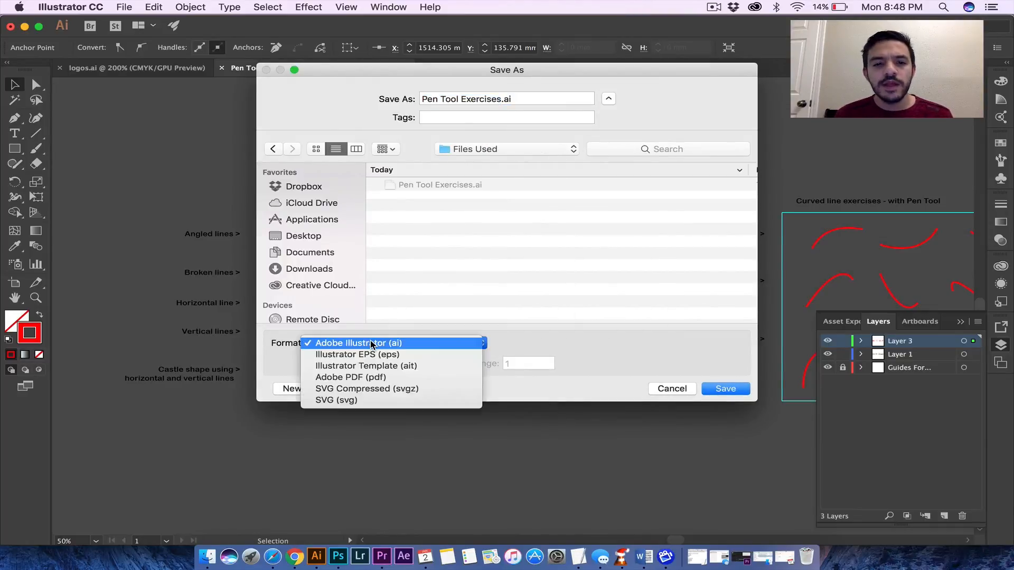
left_click(402, 378)
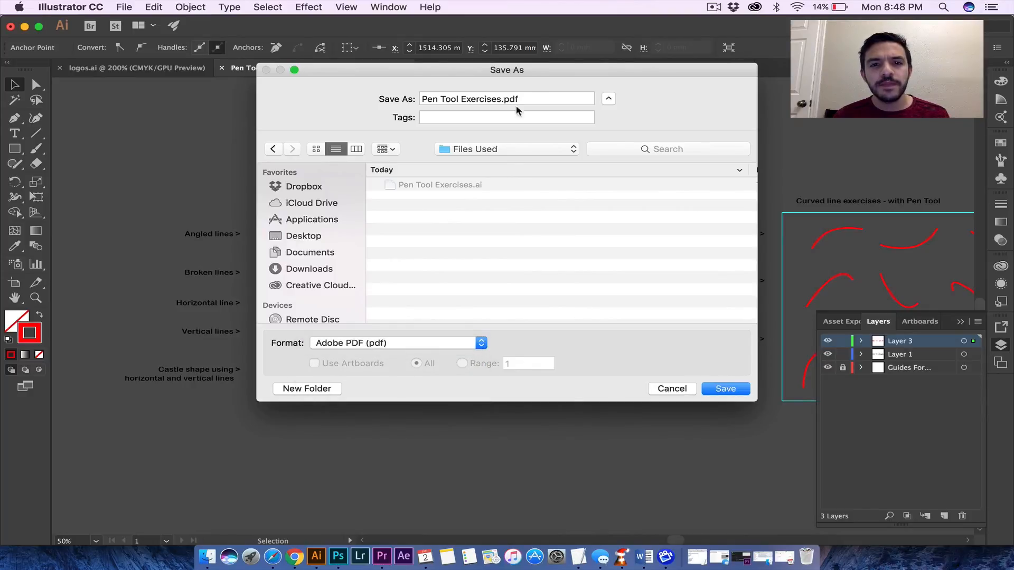
left_click_drag(500, 99, 616, 146)
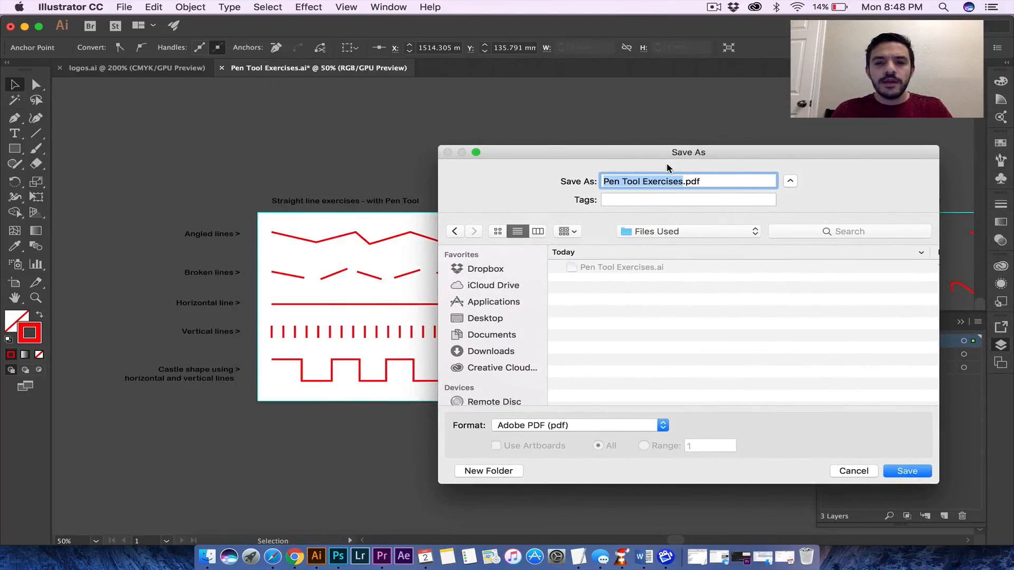
type("Pentool1")
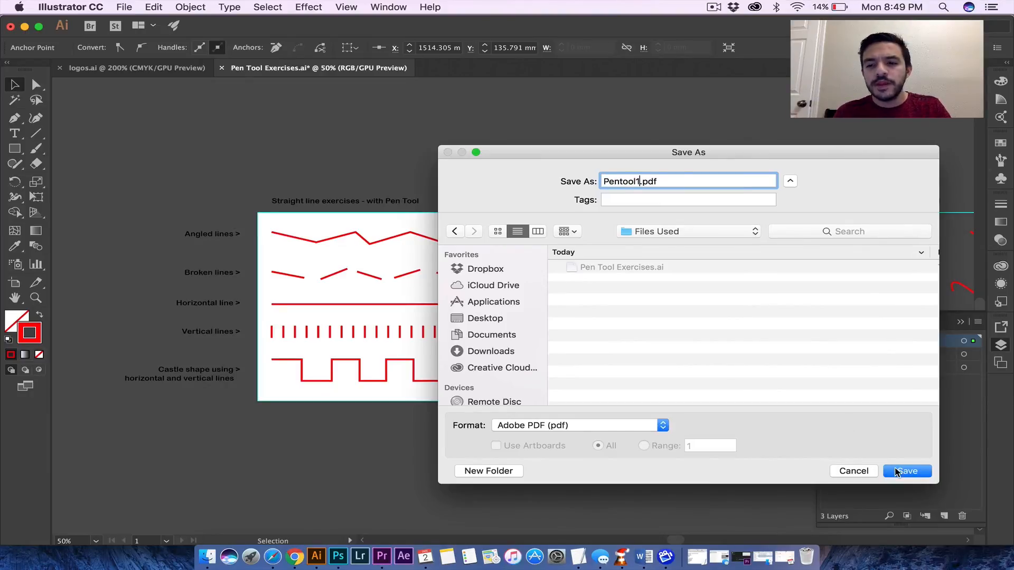
left_click(896, 471)
left_click(452, 430)
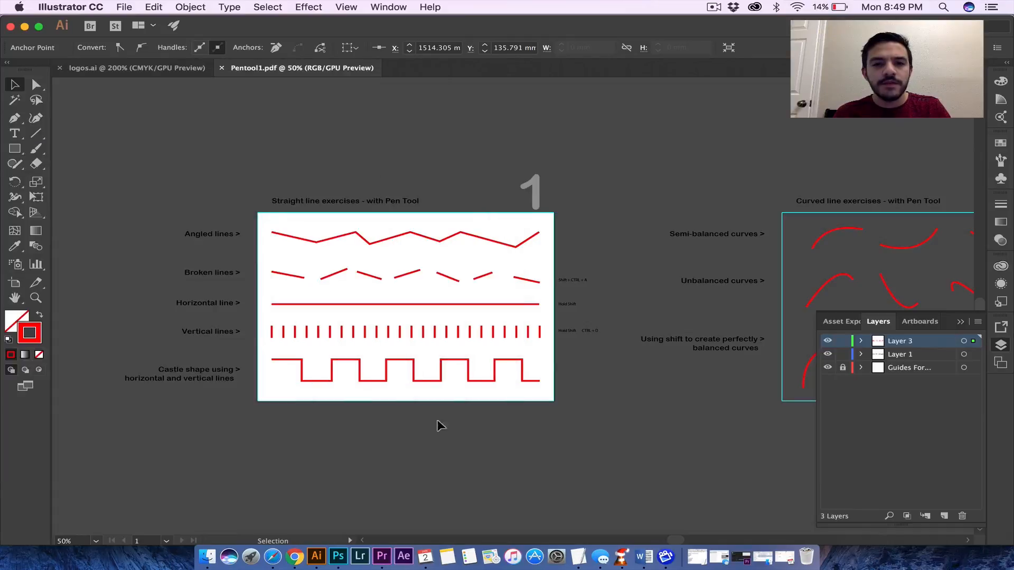
Select all straight line exercise artwork with its labels and move it off the white artboard, placing it beside the artboard.
scroll(477, 238, "down", 3)
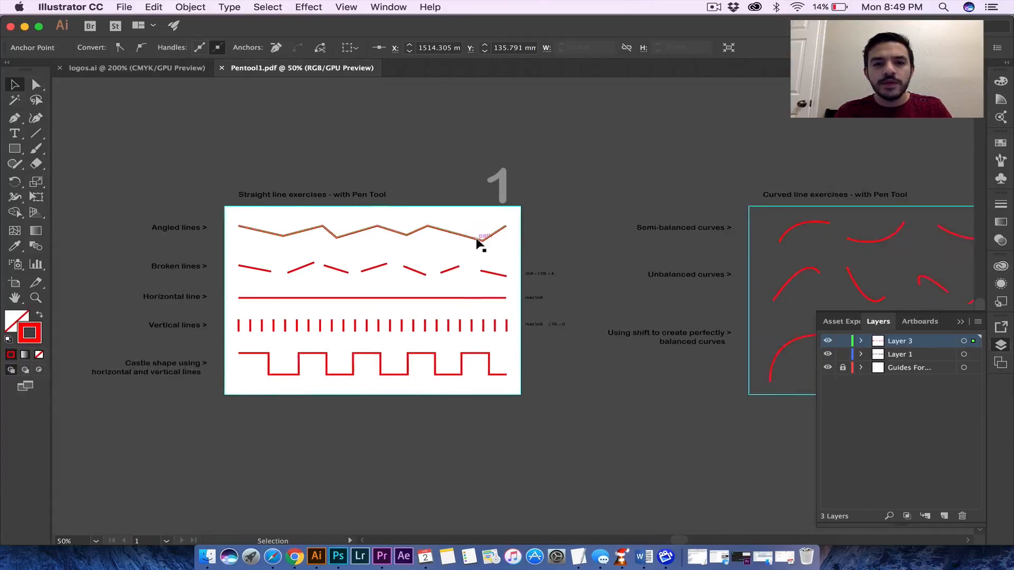
left_click_drag(92, 119, 581, 381)
scroll(564, 369, "left", 5)
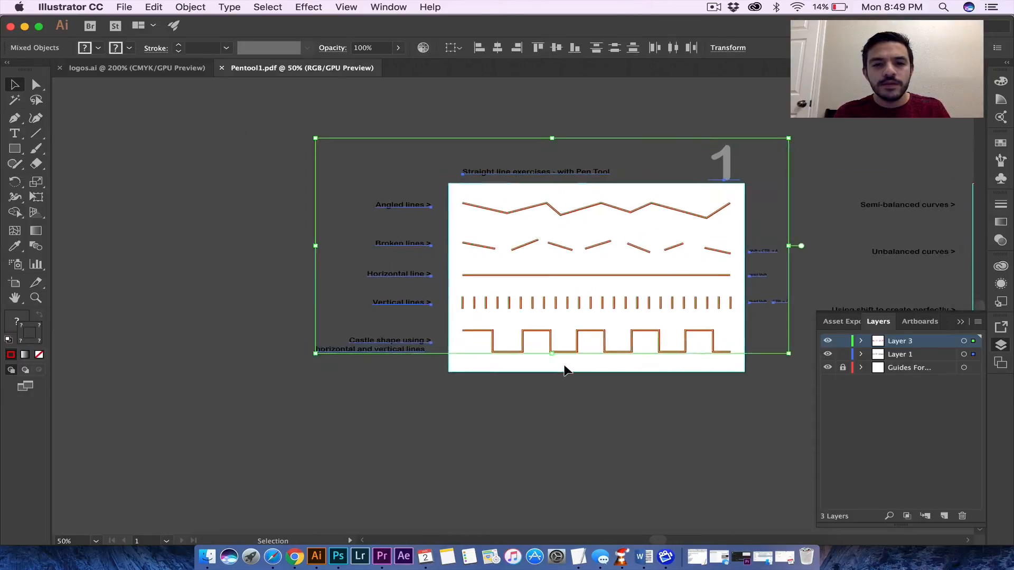
left_click_drag(584, 283, 198, 266)
Select all curved line exercise artwork with its labels and move it onto the emptied white artboard.
scroll(541, 255, "right", 15)
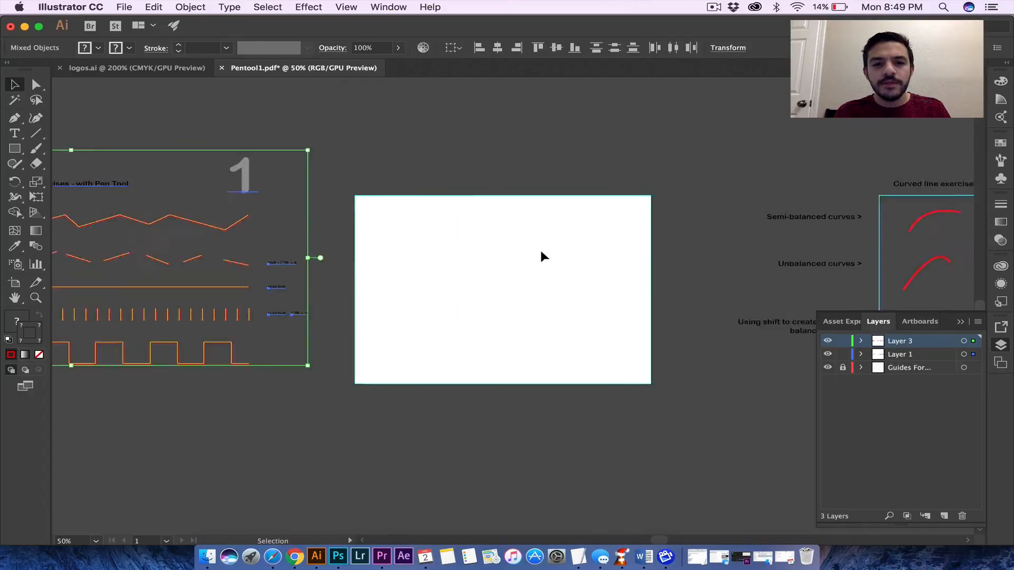
scroll(544, 257, "right", 6)
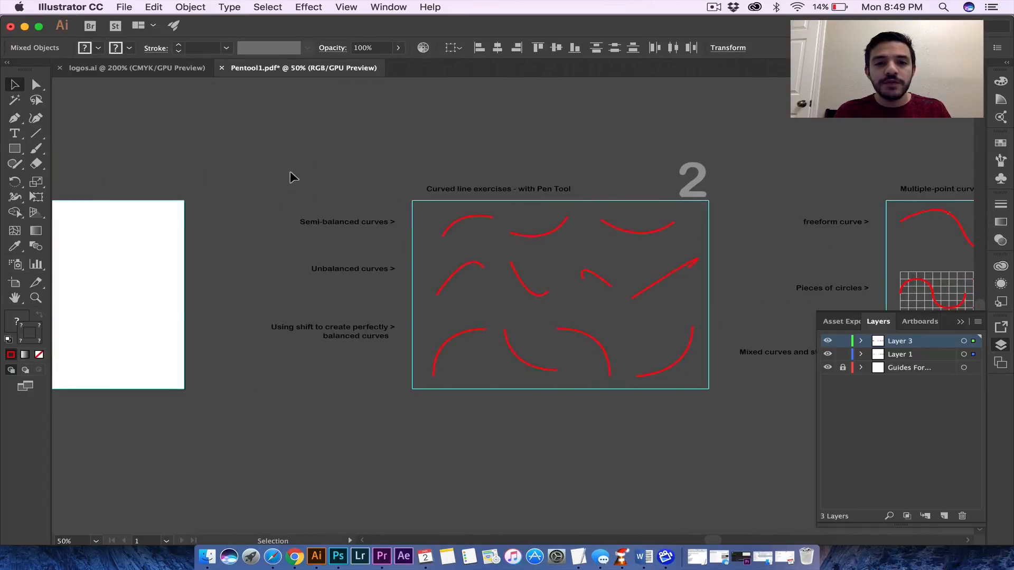
scroll(719, 412, "left", 11)
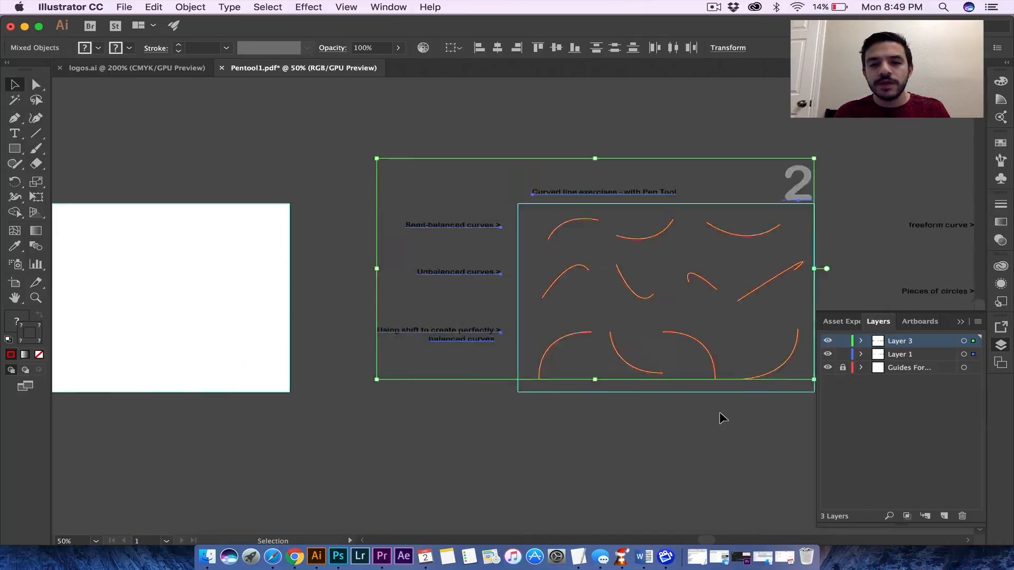
left_click_drag(659, 285, 131, 279)
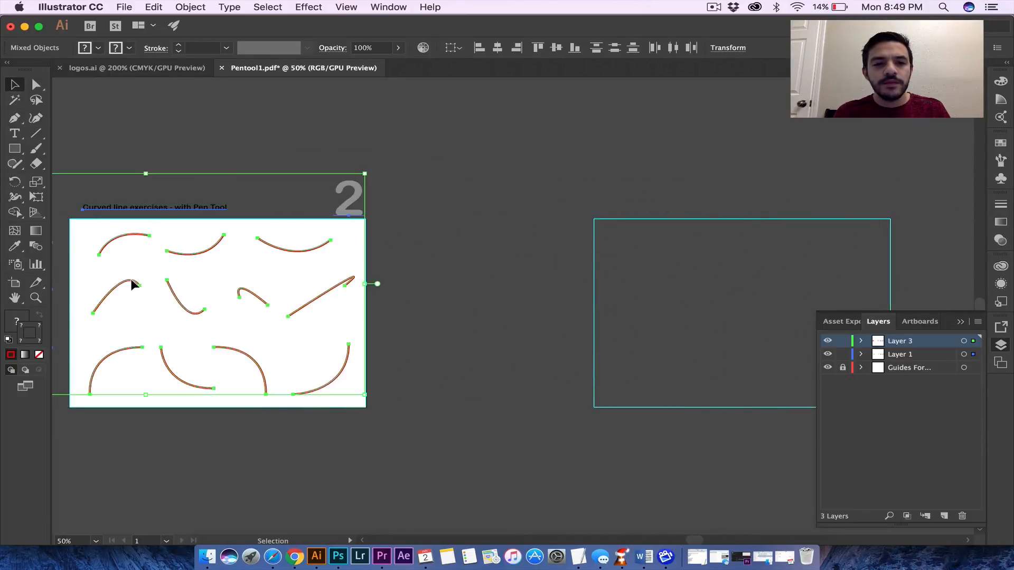
Deselect the curved line artwork and save the document as a separate Adobe PDF named Pentool2 in the Files Used folder.
left_click(193, 129)
scroll(194, 130, "left", 2)
scroll(194, 131, "left", 8)
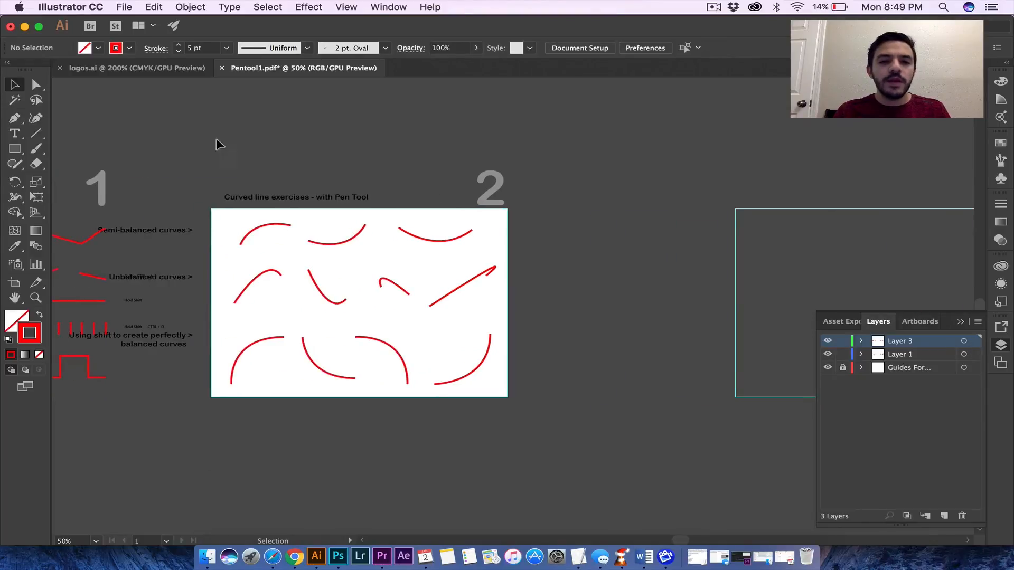
left_click(100, 7)
mouse_move(124, 6)
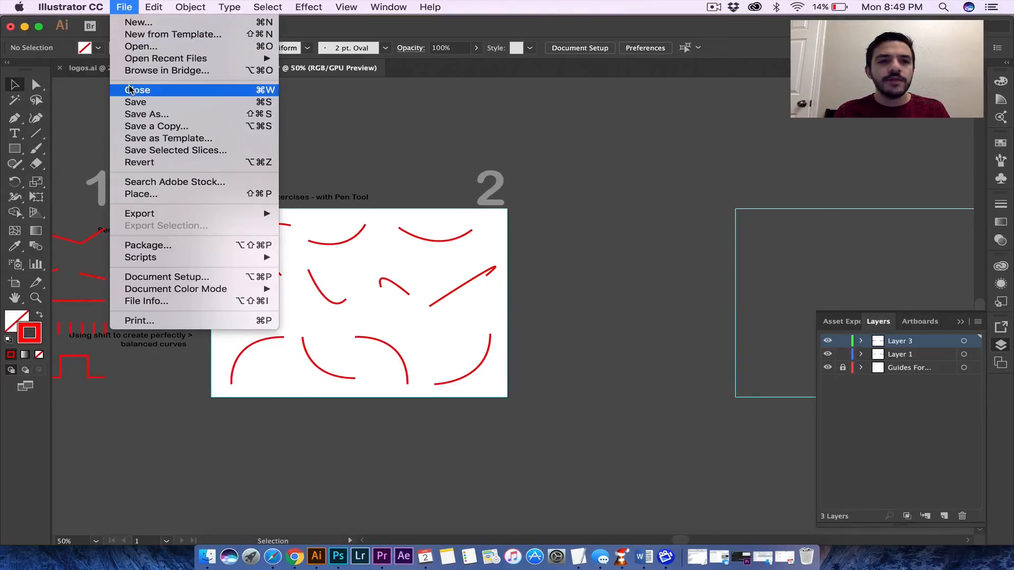
left_click(161, 114)
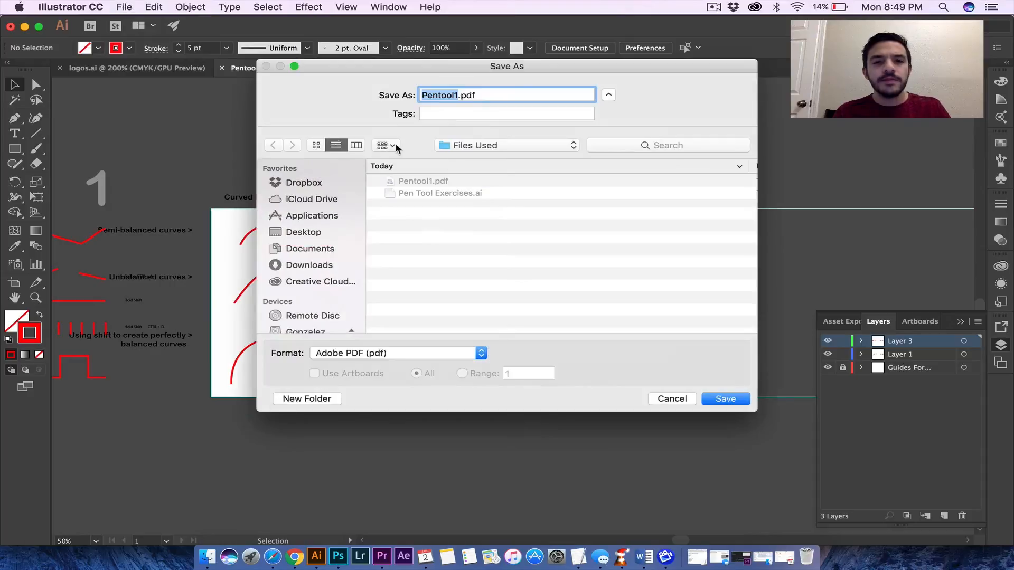
left_click(458, 95)
key("Return")
left_click(440, 432)
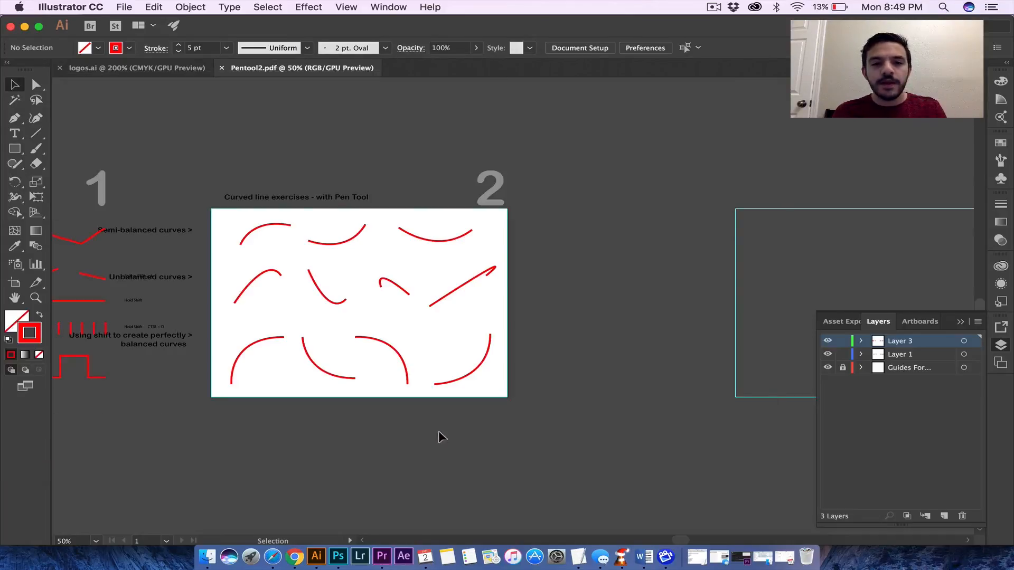
Select the curved line exercises with their title and number 2, and move them off the white artboard to the empty area below it.
scroll(607, 384, "right", 10)
scroll(608, 384, "left", 10)
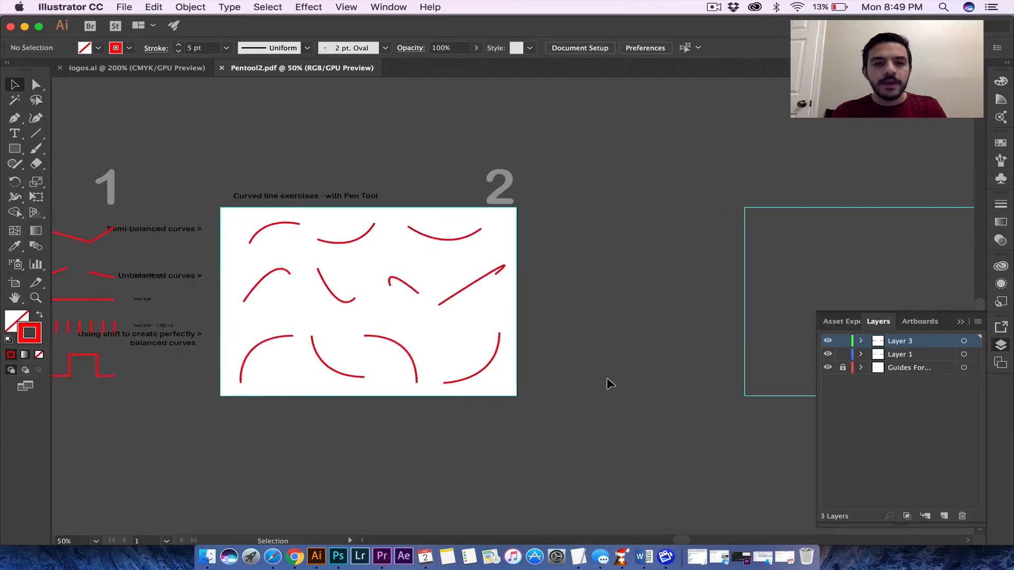
left_click_drag(200, 161, 540, 385)
left_click_drag(450, 290, 450, 523)
Select the traced multiple-point curves with the mixed-curves grid and number 3, move them onto the emptied white artboard, and deselect them.
scroll(679, 385, "right", 15)
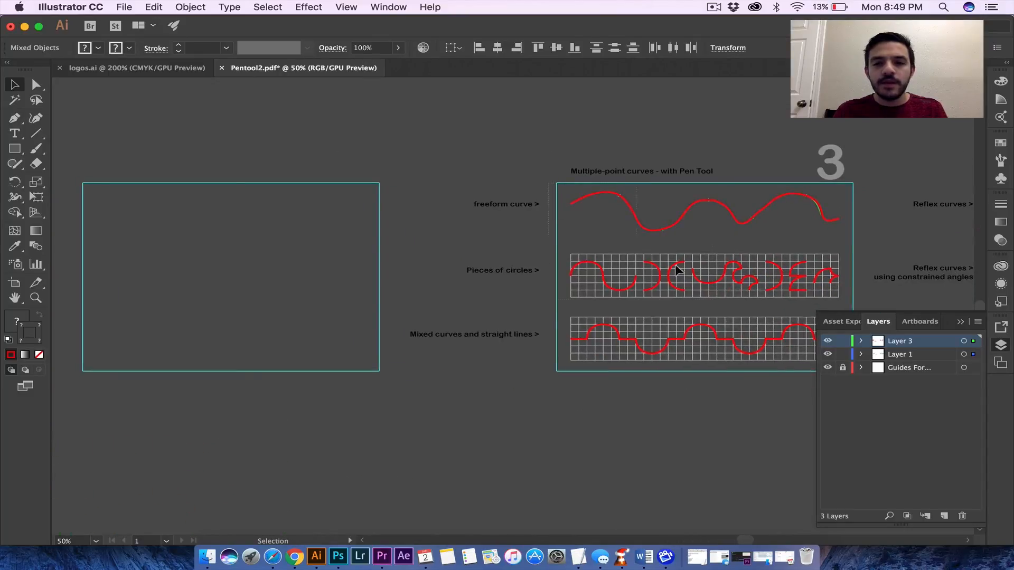
key("super+a")
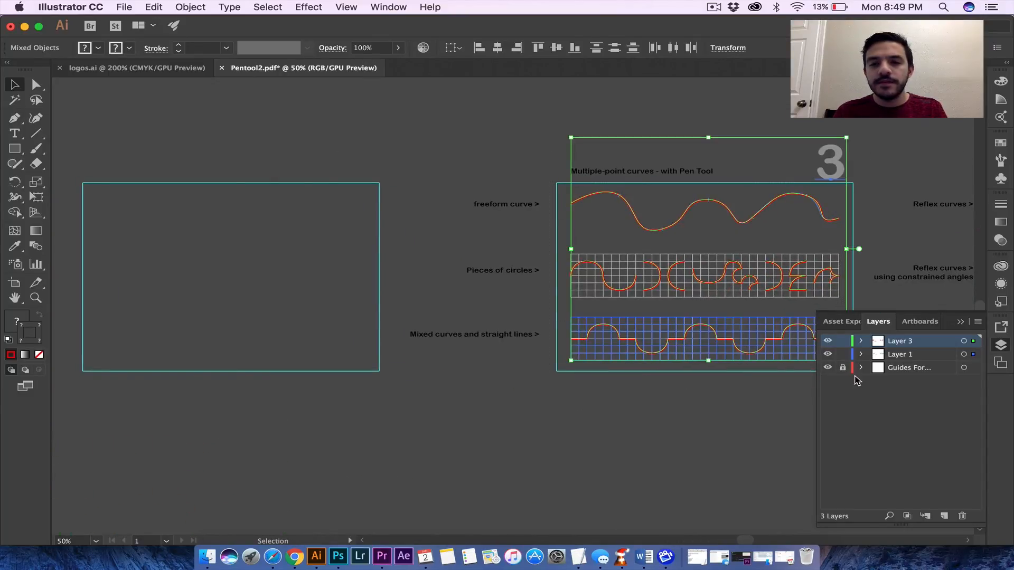
scroll(686, 373, "left", 5)
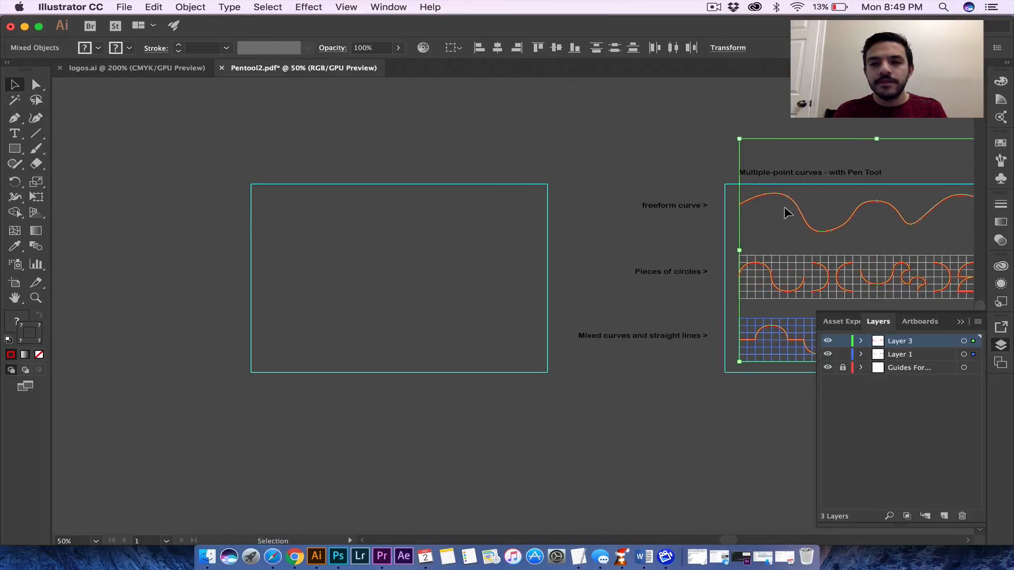
left_click_drag(803, 214, 84, 226)
scroll(81, 225, "left", 10)
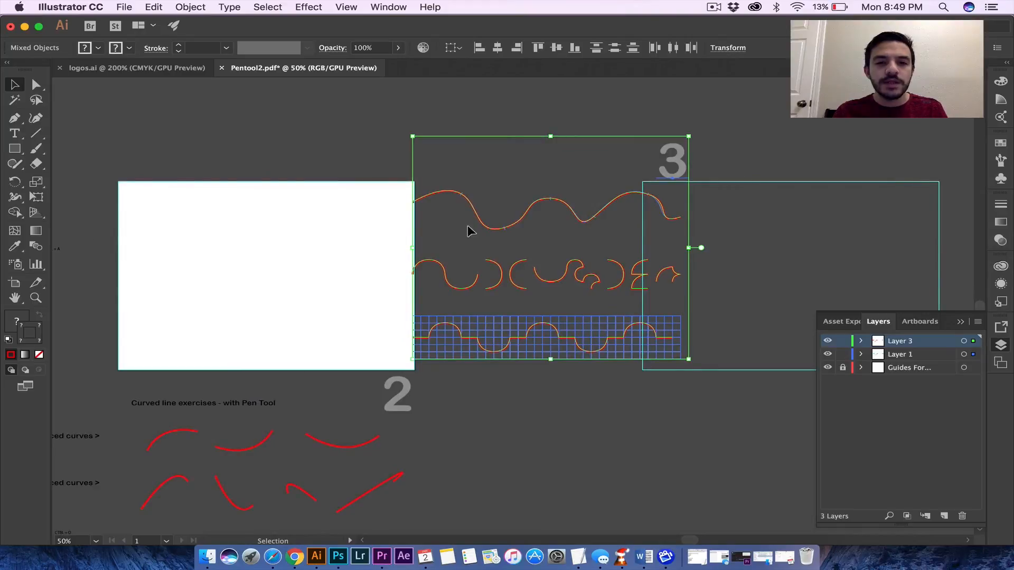
left_click_drag(482, 222, 201, 220)
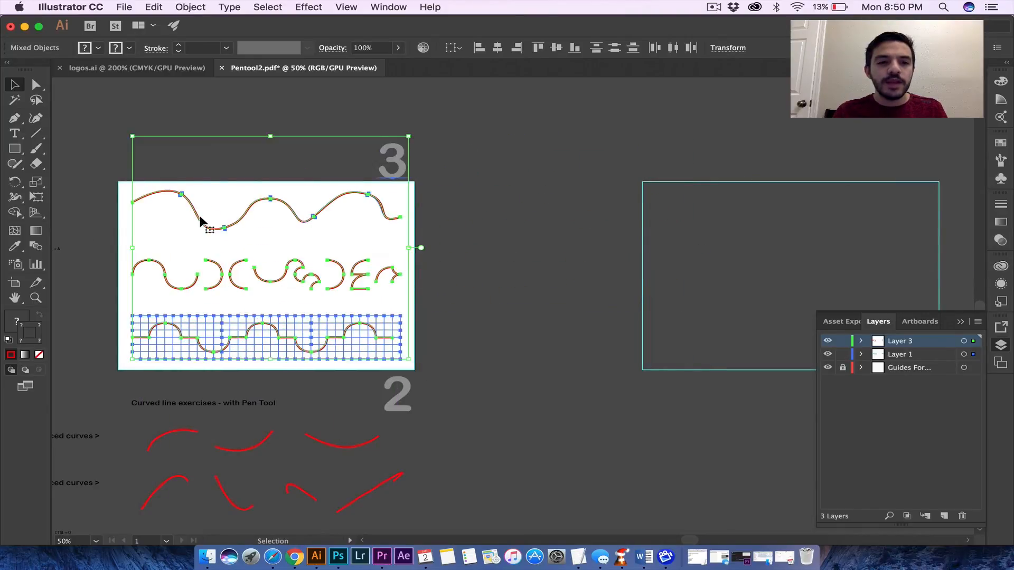
left_click(225, 109)
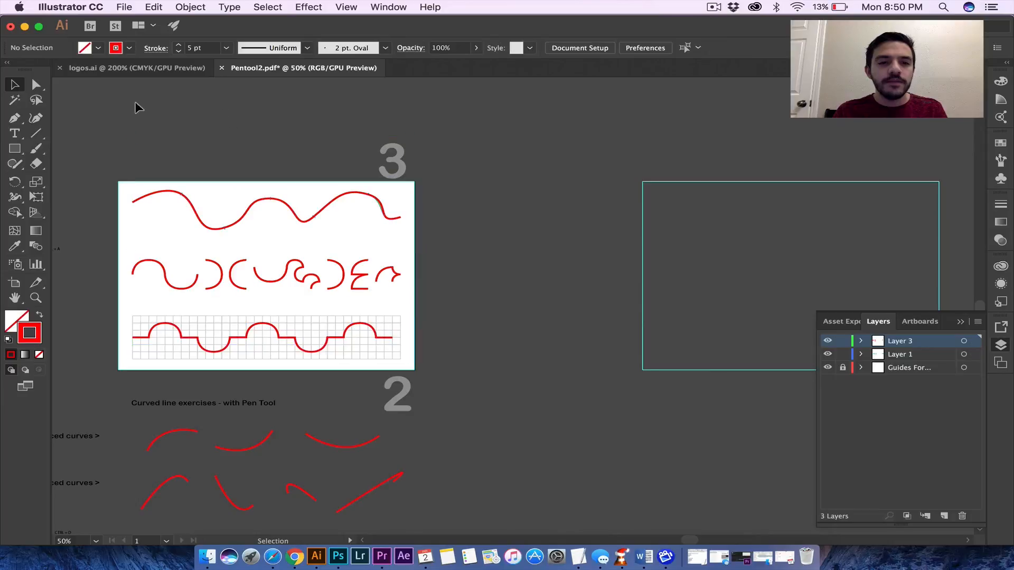
Save the document as a separate Adobe PDF named Pentool3 in the Files Used folder.
left_click(122, 6)
left_click(159, 113)
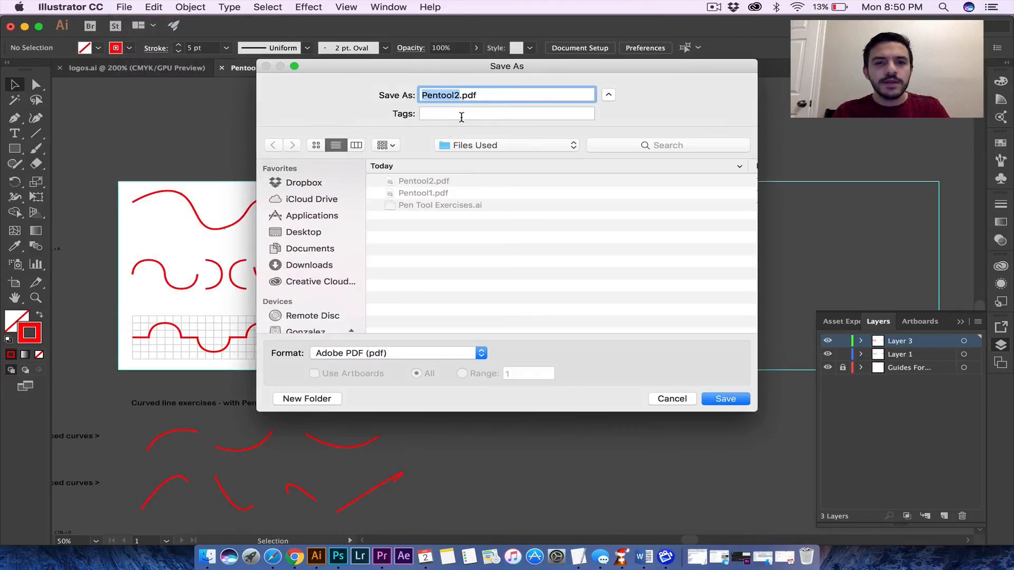
left_click(460, 93)
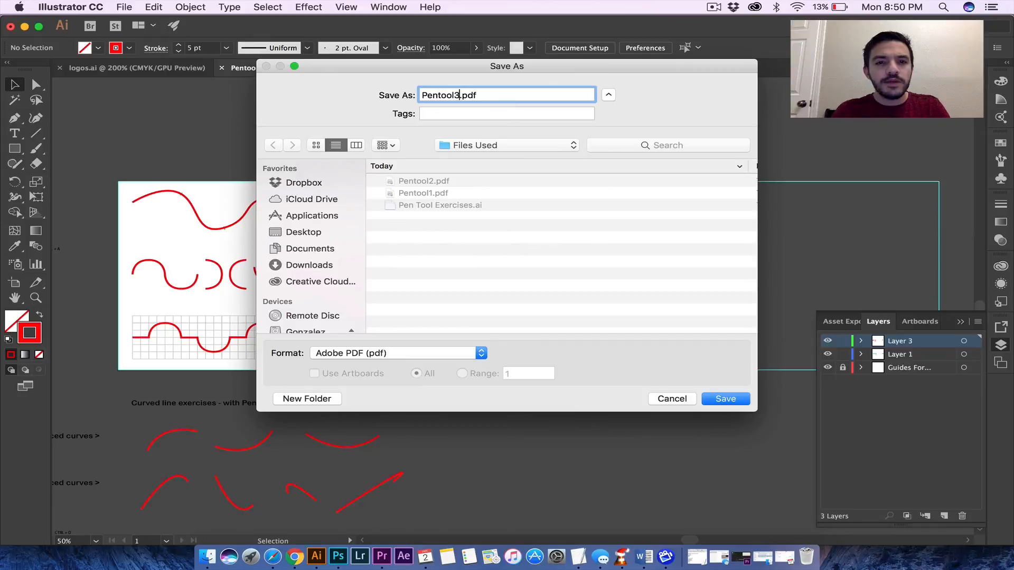
key("Return")
left_click(453, 428)
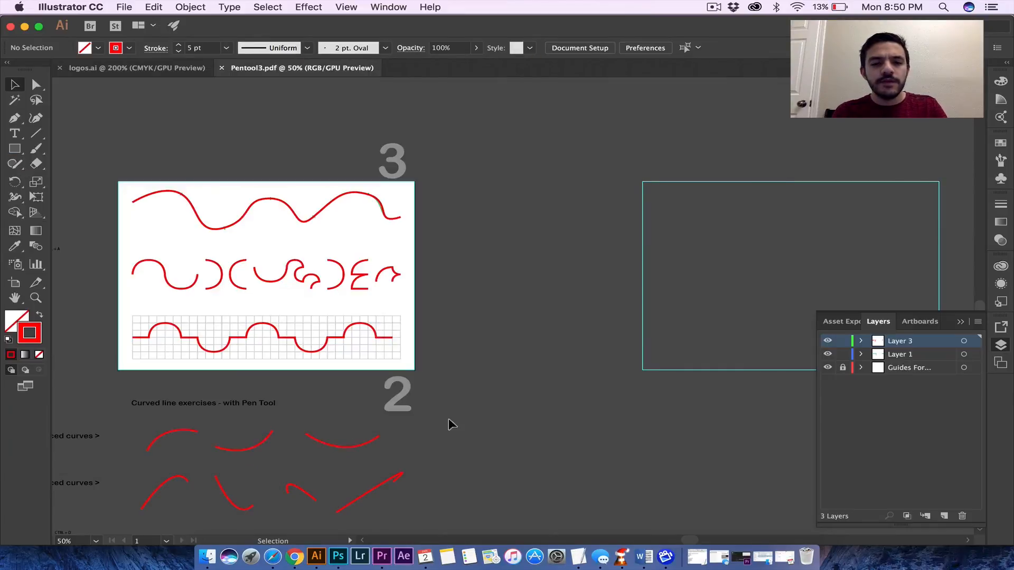
Select the multiple-point curve artwork on the white artboard and move it to the empty area above the artboard.
left_click_drag(127, 174, 466, 369)
left_click_drag(314, 267, 319, 148)
Select the traced reflex curves and shapes with number 4 and move them across the document onto the emptied white artboard.
scroll(585, 288, "right", 10)
scroll(585, 285, "right", 5)
scroll(584, 290, "left", 3)
scroll(584, 290, "down", 2)
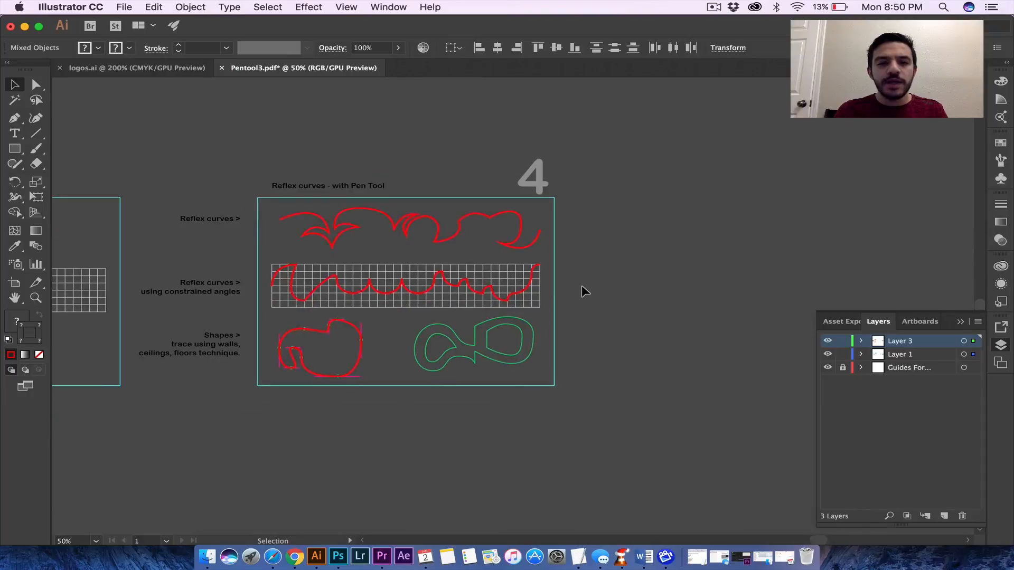
left_click_drag(260, 206, 555, 385)
scroll(554, 385, "left", 5)
scroll(554, 385, "left", 3)
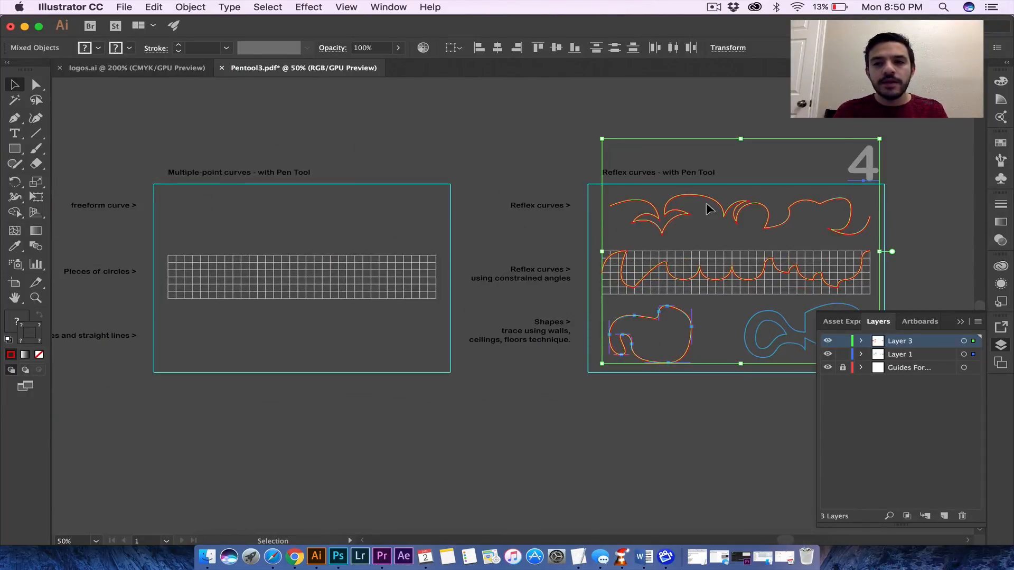
left_click_drag(724, 208, 237, 235)
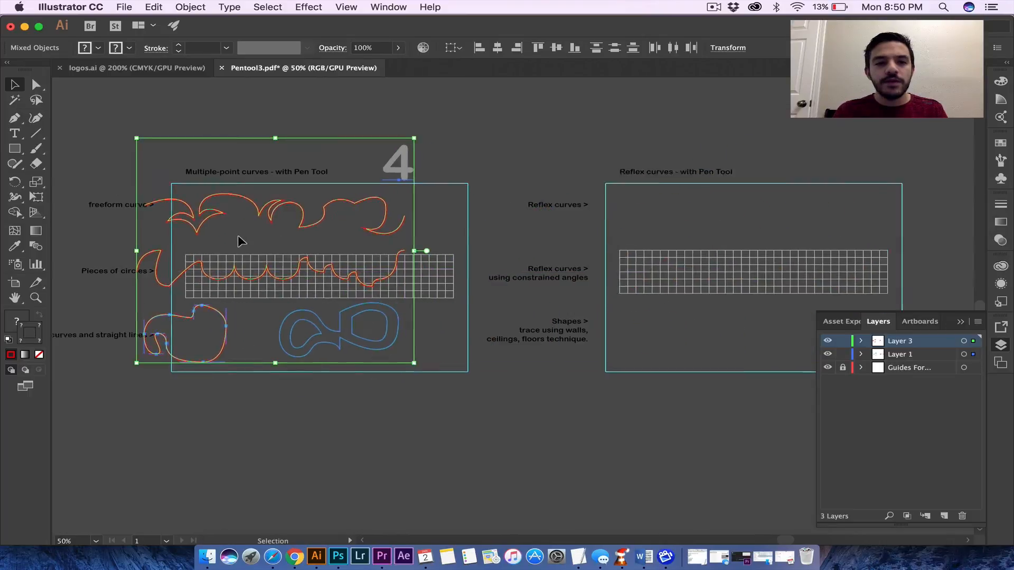
scroll(237, 236, "left", 10)
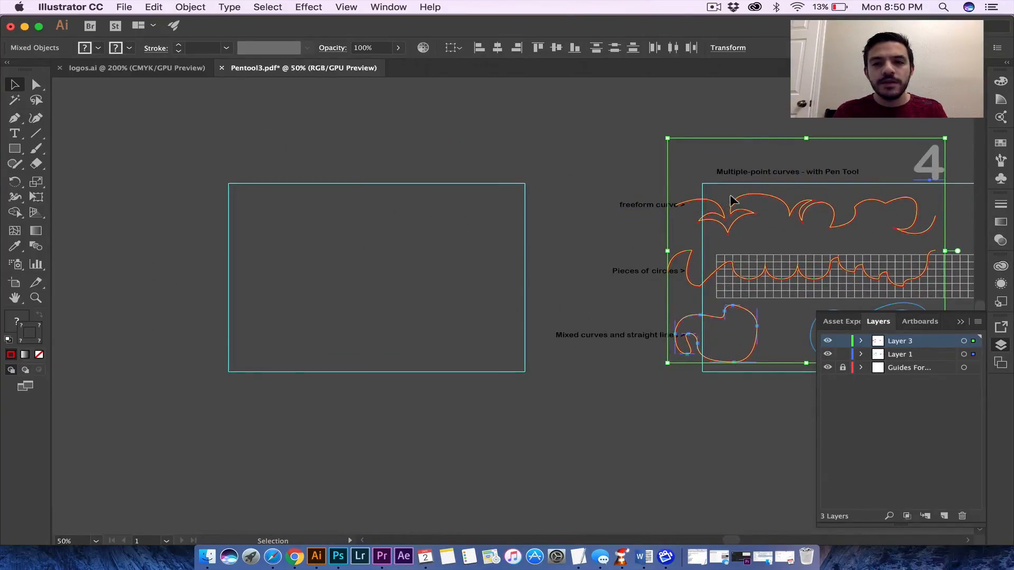
left_click_drag(740, 213, 208, 214)
scroll(205, 209, "left", 8)
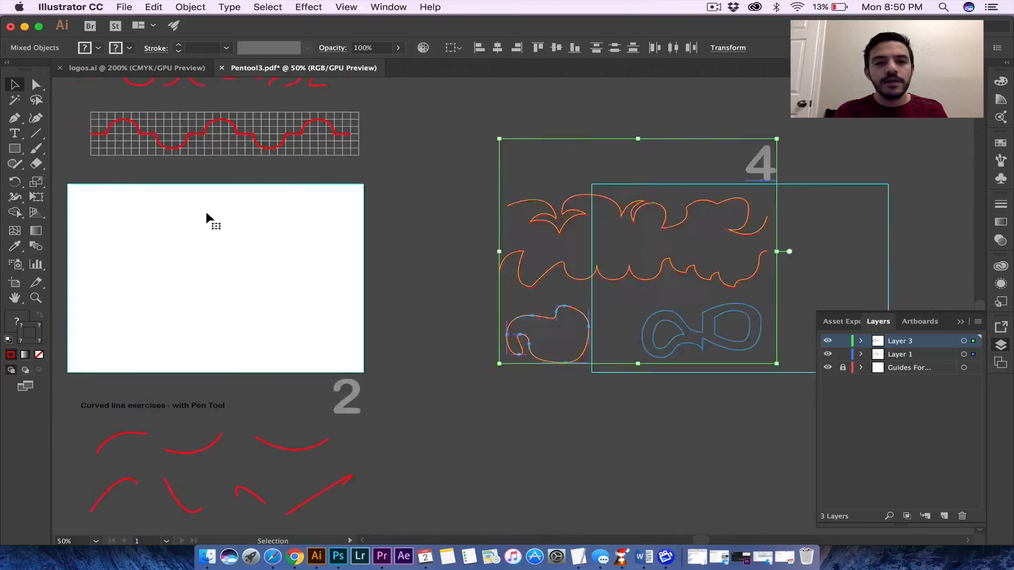
left_click_drag(639, 200, 217, 210)
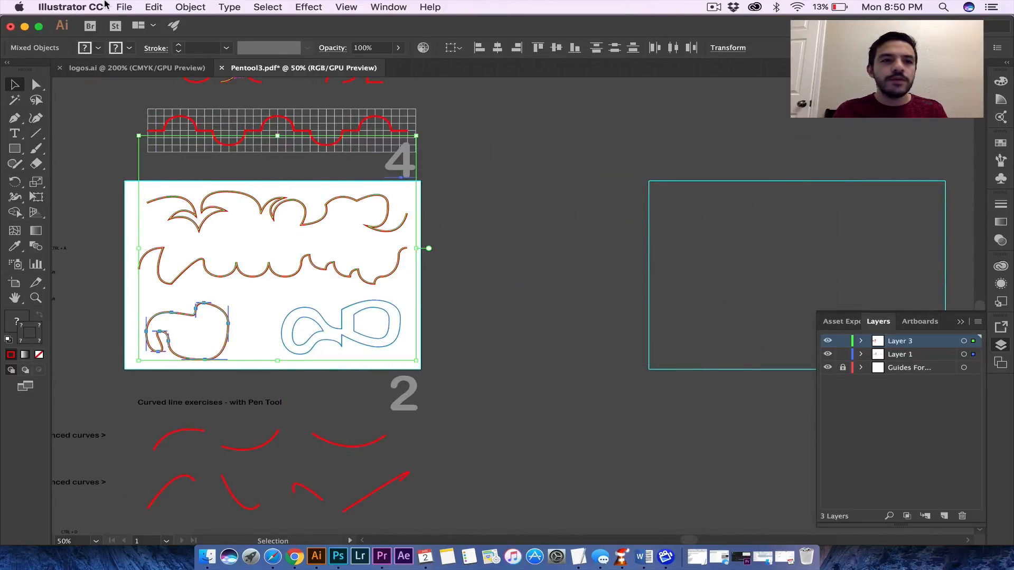
Save the document as a separate Adobe PDF named Pentool4 in the Files Used folder, and deselect the artwork.
left_click(124, 6)
left_click(156, 114)
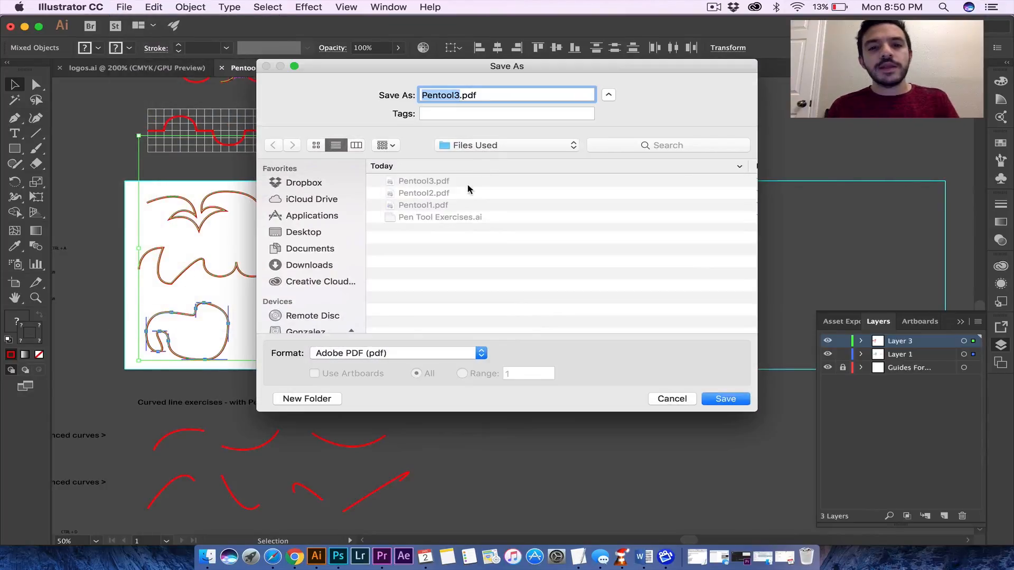
left_click(458, 93)
key("BackSpace")
type("4")
key("Return")
key("Return")
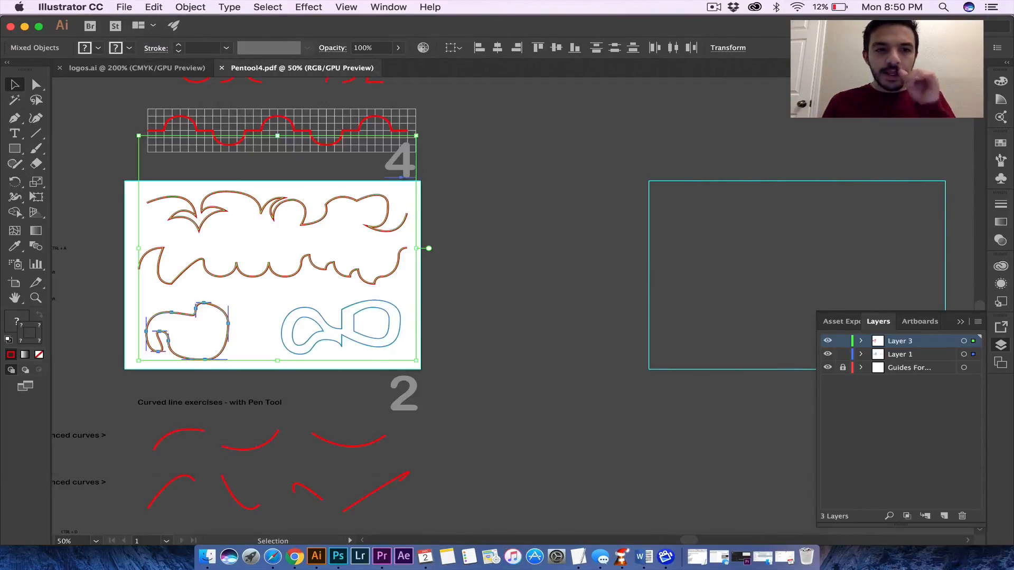
left_click(552, 334)
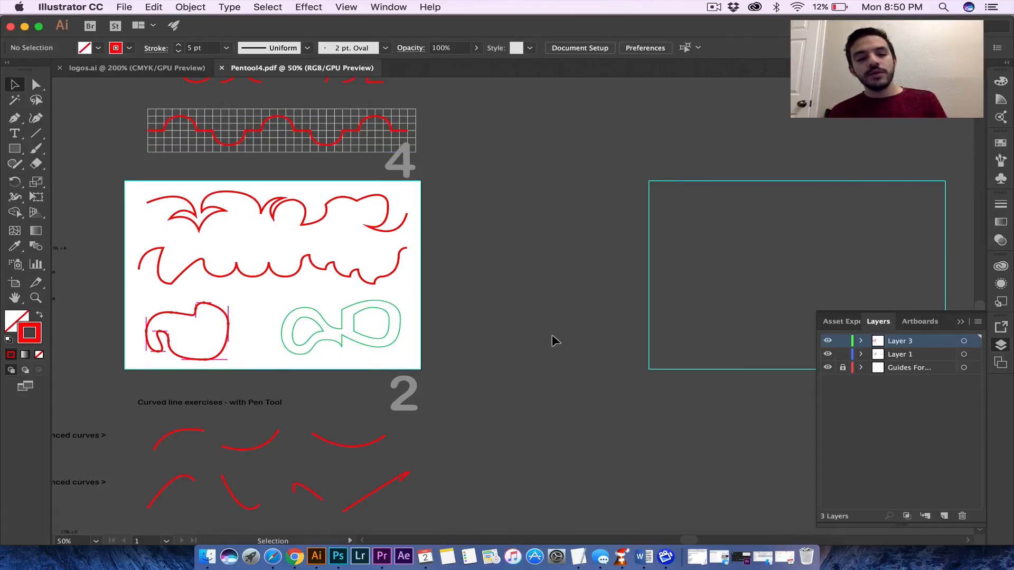